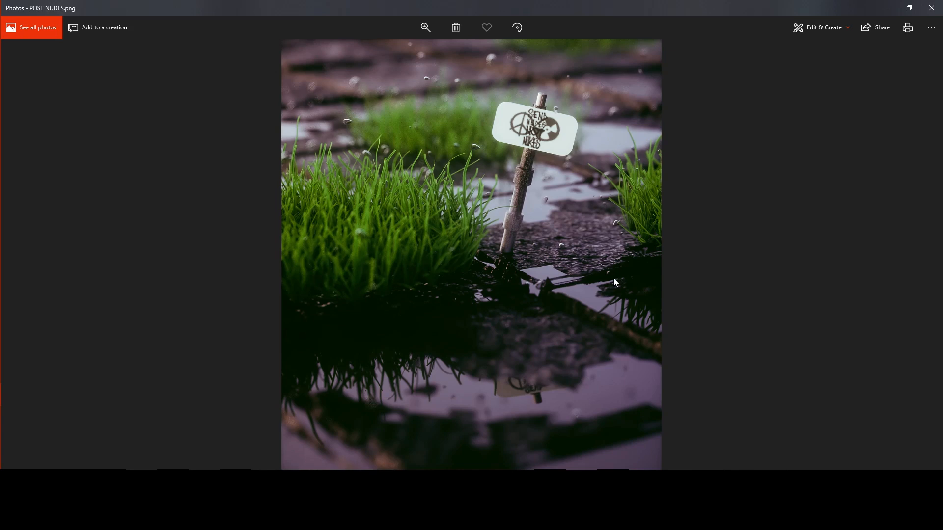
Step: Switch to Cinema 4D and set the render output size to 1080 by 1350 pixels
key(alt+Tab)
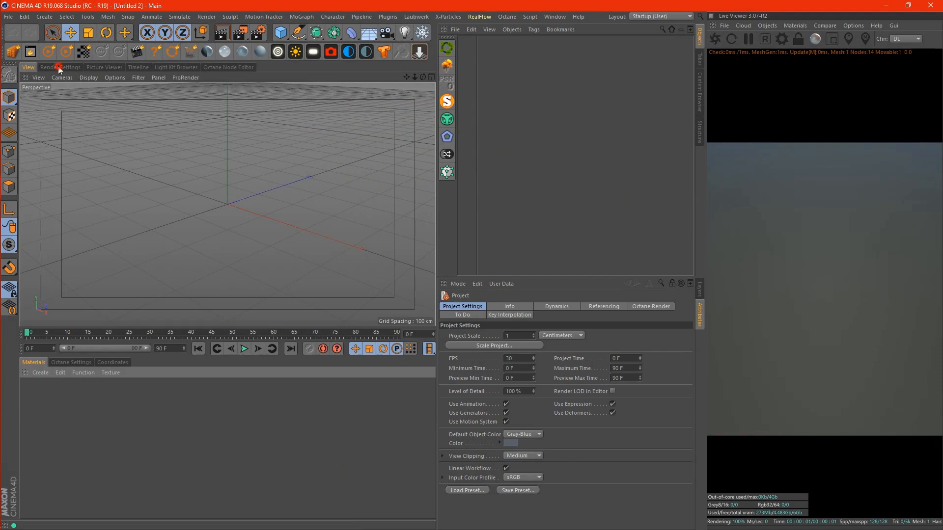
click(73, 67)
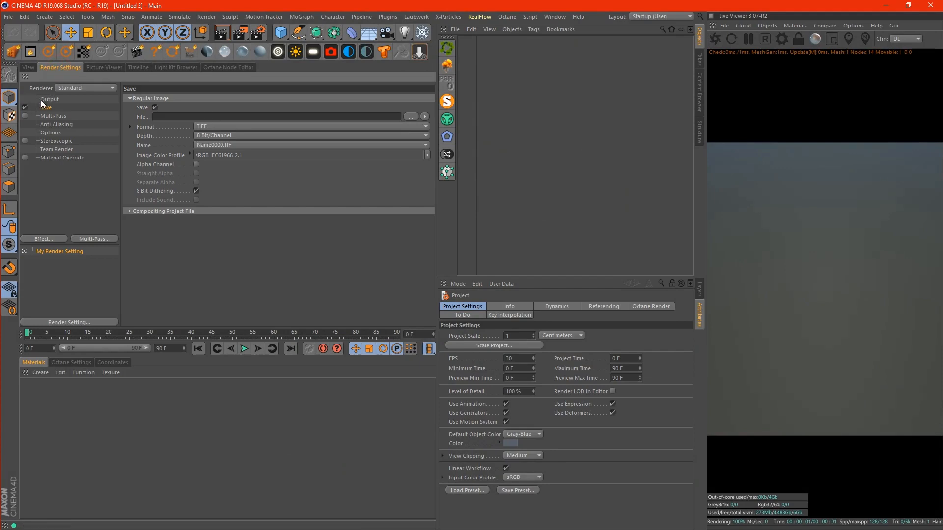
click(56, 100)
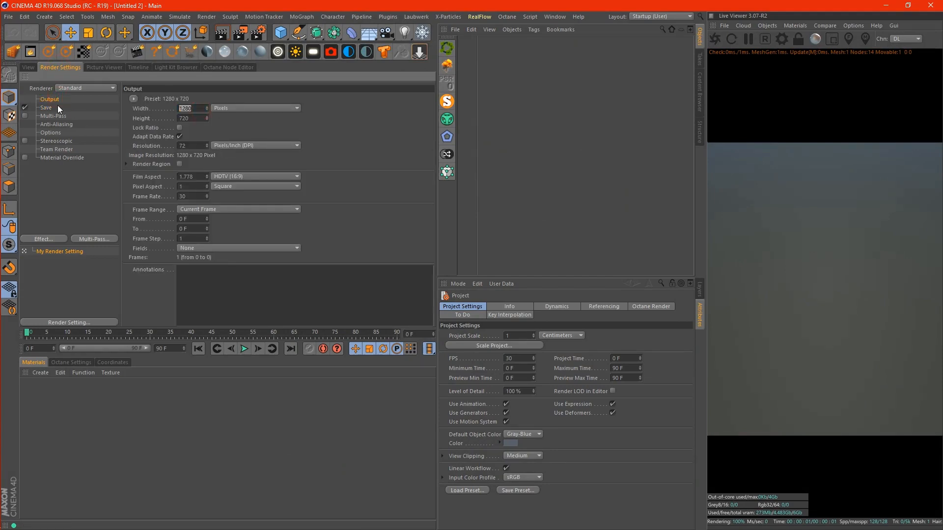
text(1080)
key(Tab)
text(13)
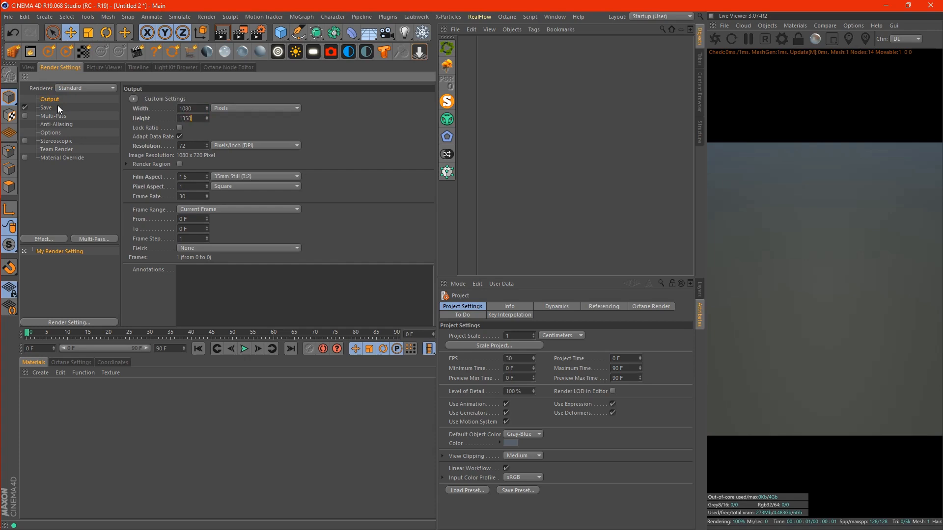
Step: Choose Octane Renderer and set the saved image to PNG, choosing its bit depth and naming the desktop file tUT
click(100, 91)
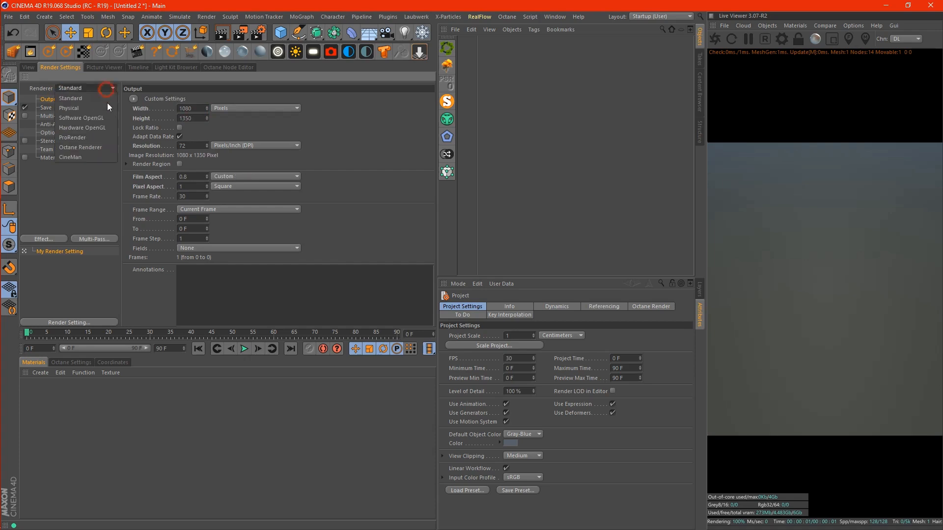
click(96, 146)
click(46, 109)
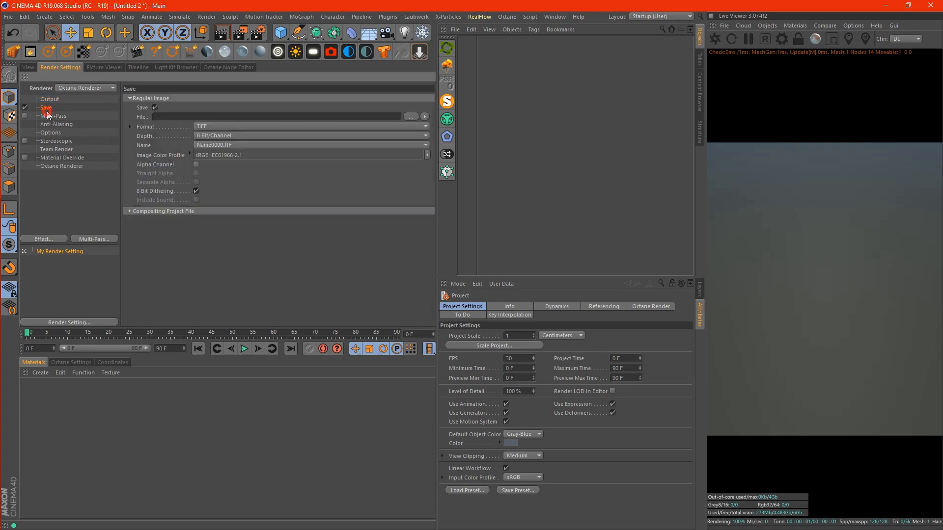
click(241, 127)
click(234, 225)
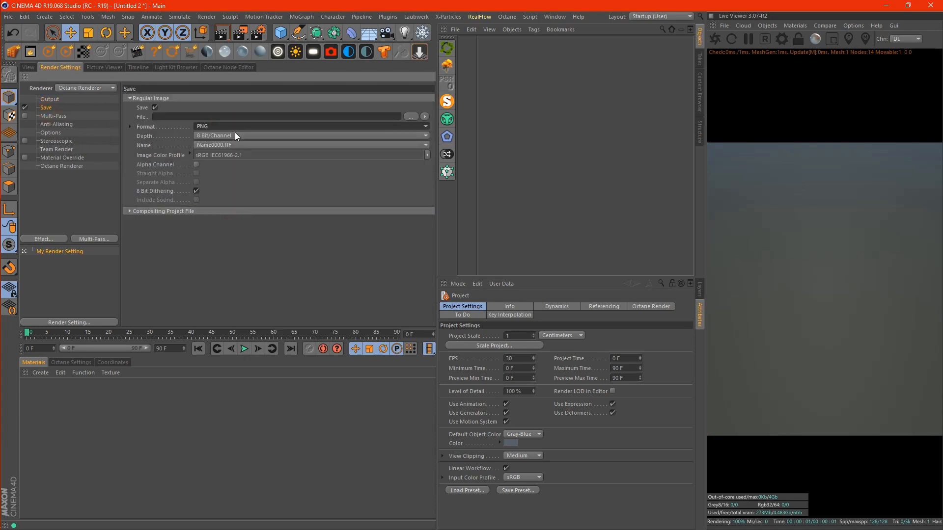
click(235, 134)
click(221, 159)
click(414, 118)
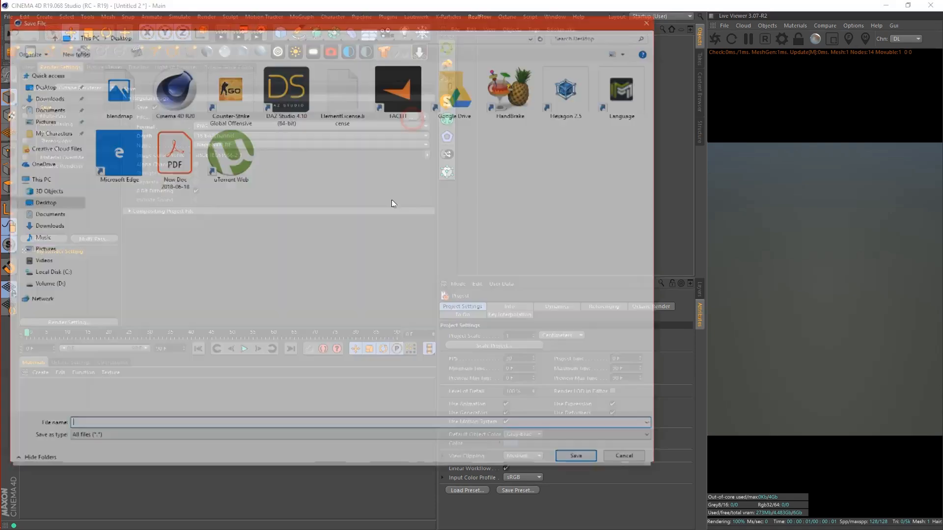
text(tU)
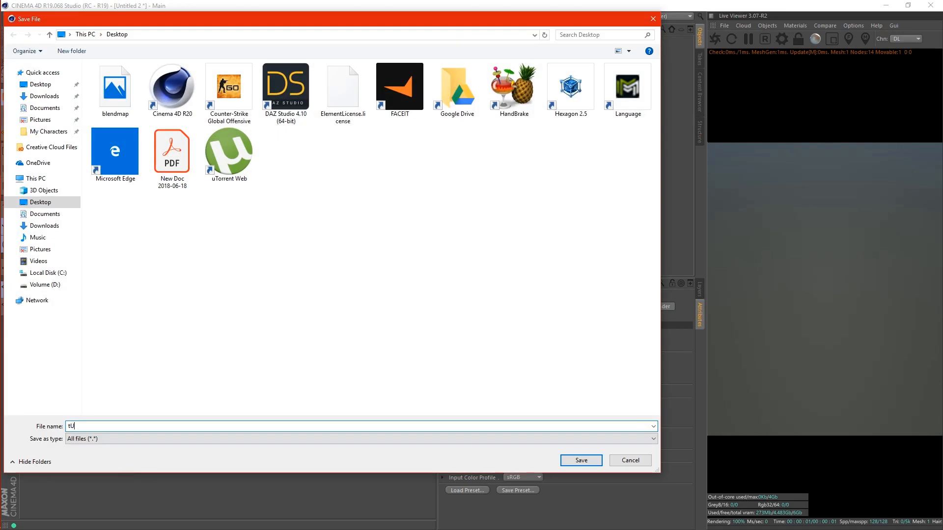
text(T)
key(Return)
Step: Return to the perspective viewport and set its tinted border opacity to 100%
click(29, 67)
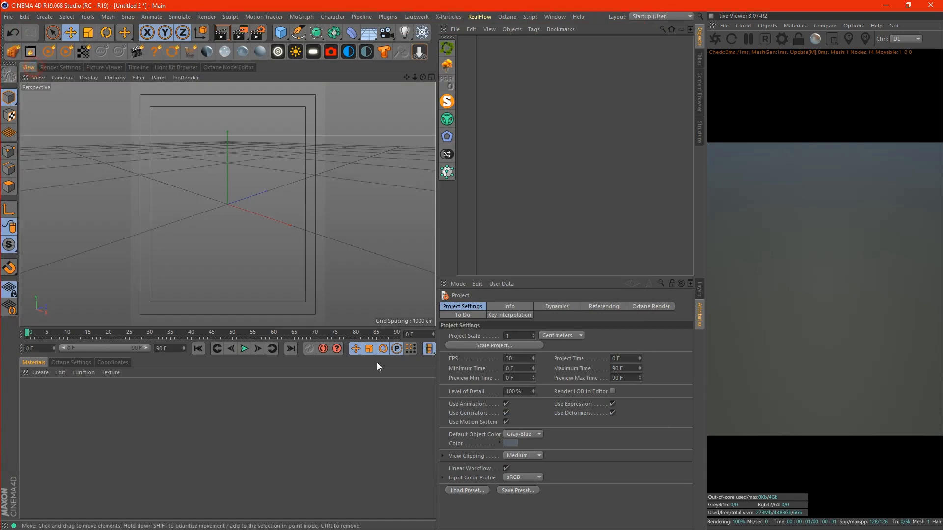
key(shift+v)
drag(552, 412, 391, 404)
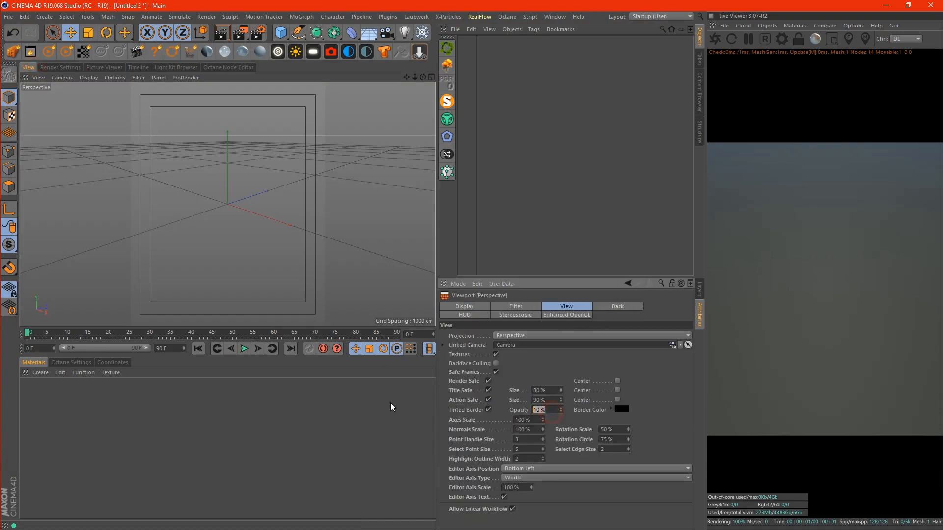
text(100)
key(Return)
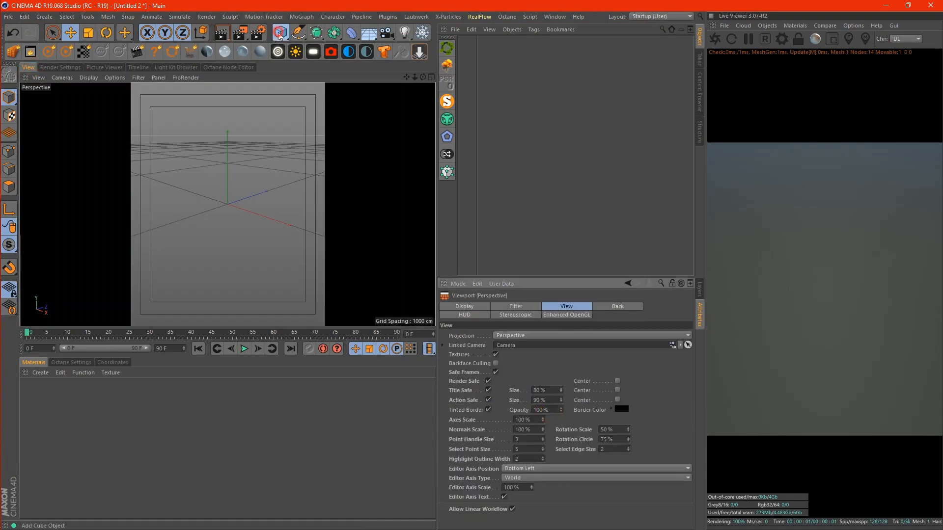
Step: Add a plane and scale it up uniformly to about 558 cm square
drag(279, 34, 436, 91)
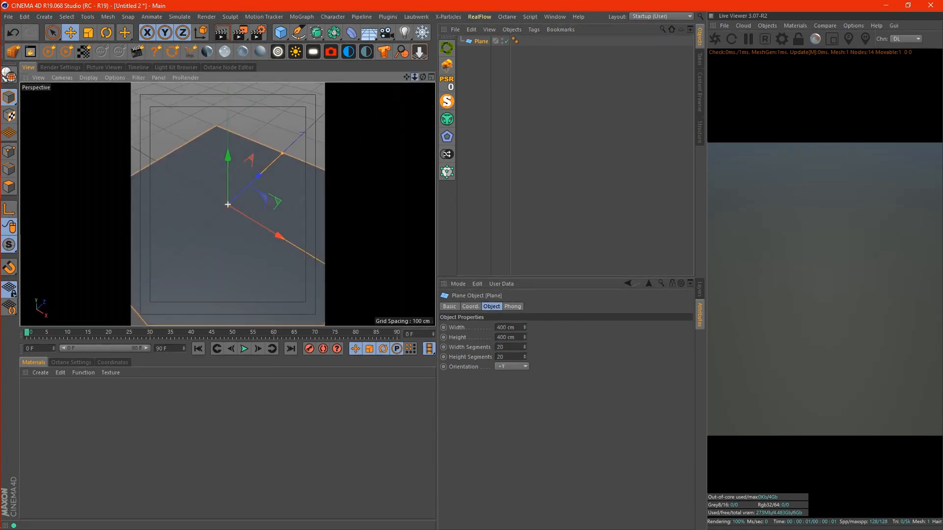
key(t)
mouse_move(312, 147)
mouse_down()
mouse_move(387, 90)
mouse_move(309, 132)
mouse_up()
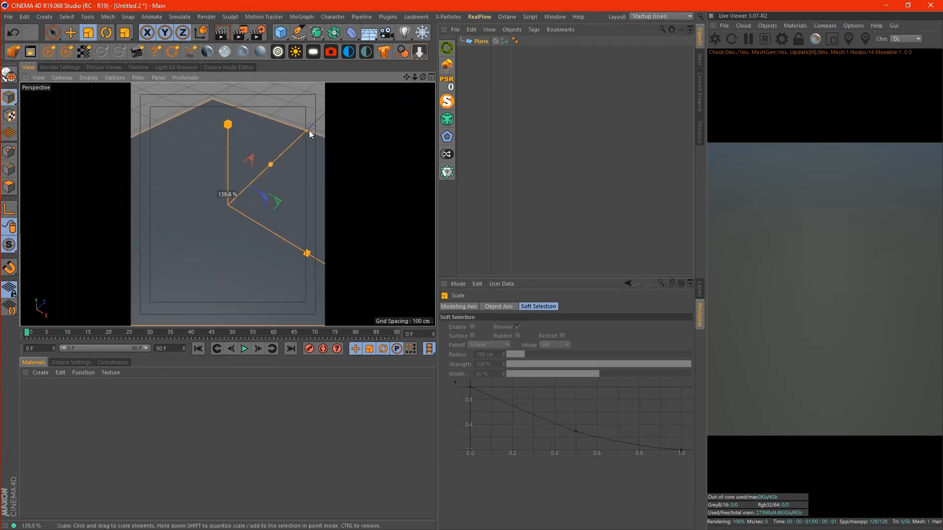
mouse_move(407, 77)
mouse_down()
mouse_move(403, 30)
mouse_move(423, 88)
mouse_move(417, 78)
mouse_up()
Step: Set the plane's width and height segments to 50 each
click(482, 42)
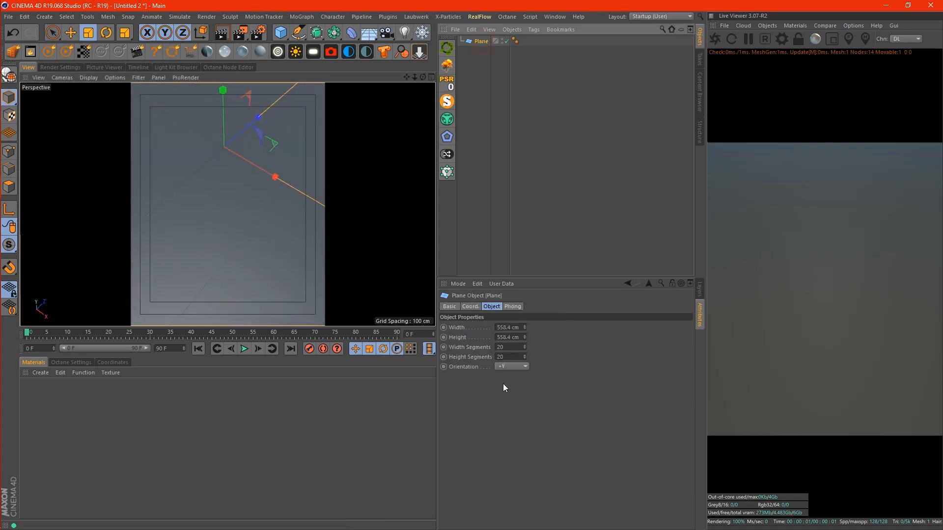
click(514, 344)
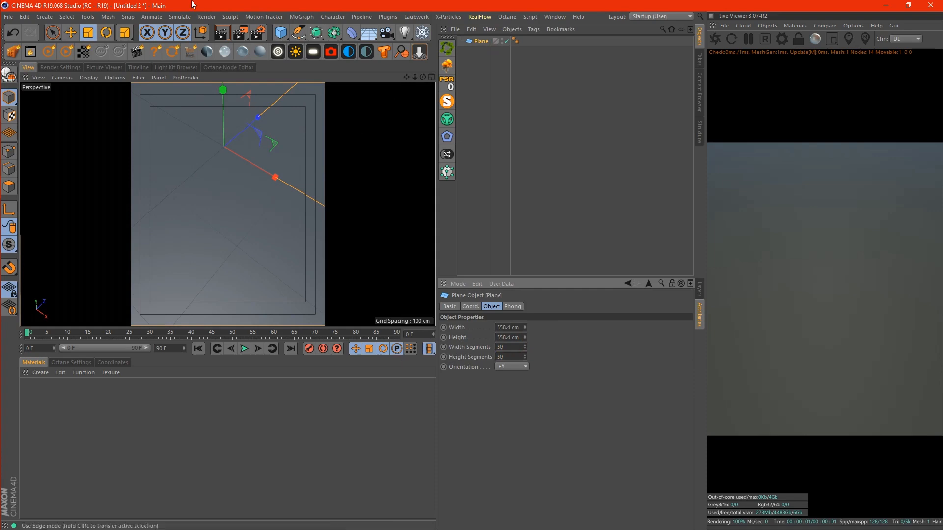
drag(424, 79, 426, 80)
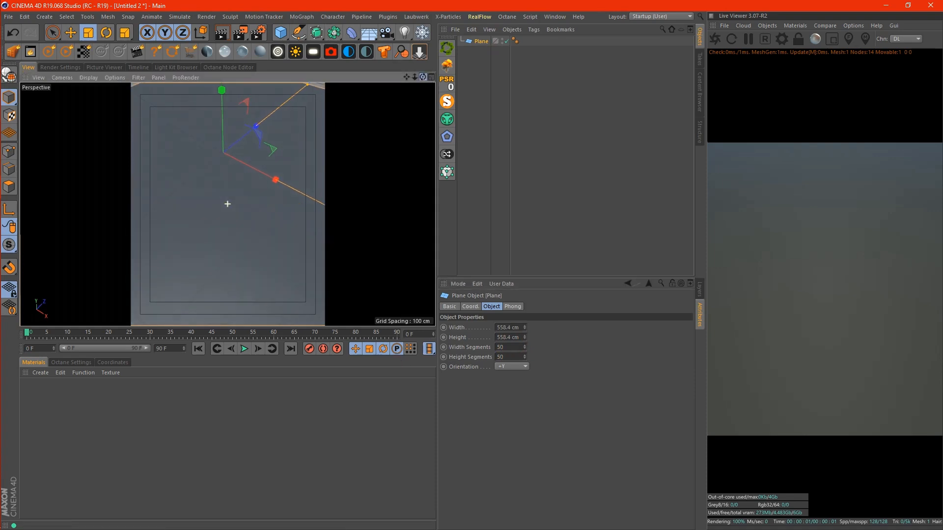
Step: Add an Octane daylight and rotate it while previewing the scene with a live Octane render
click(295, 52)
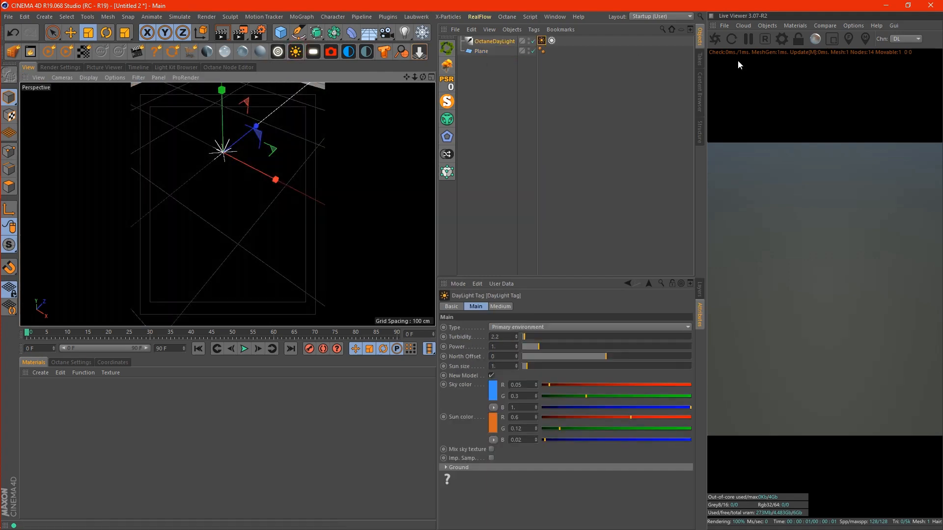
click(719, 39)
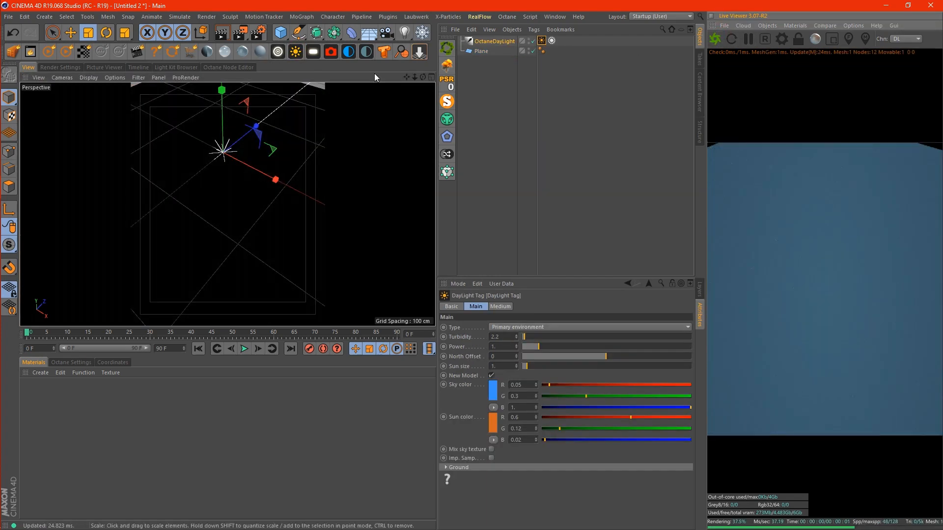
mouse_move(415, 78)
mouse_down()
mouse_move(371, 79)
mouse_move(455, 79)
mouse_move(421, 86)
mouse_move(412, 78)
mouse_up()
key(r)
drag(269, 134, 302, 129)
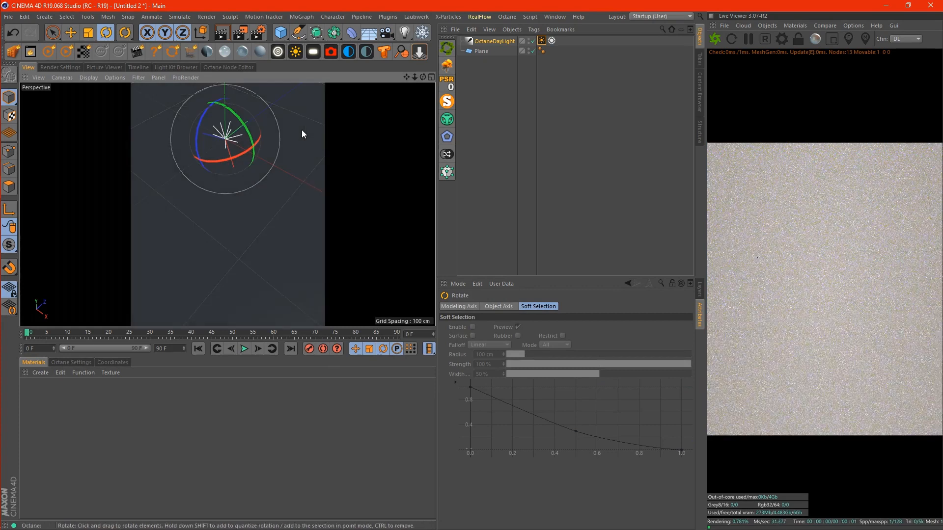
drag(422, 76, 406, 74)
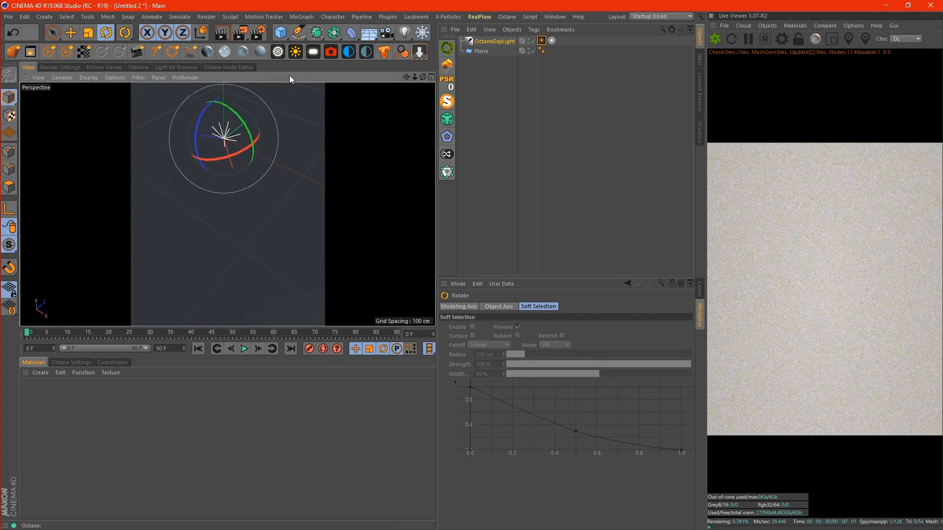
Step: Create an Octane glossy material with a dark gray diffuse color at 20% value and apply it to the plane
click(244, 55)
double_click(30, 393)
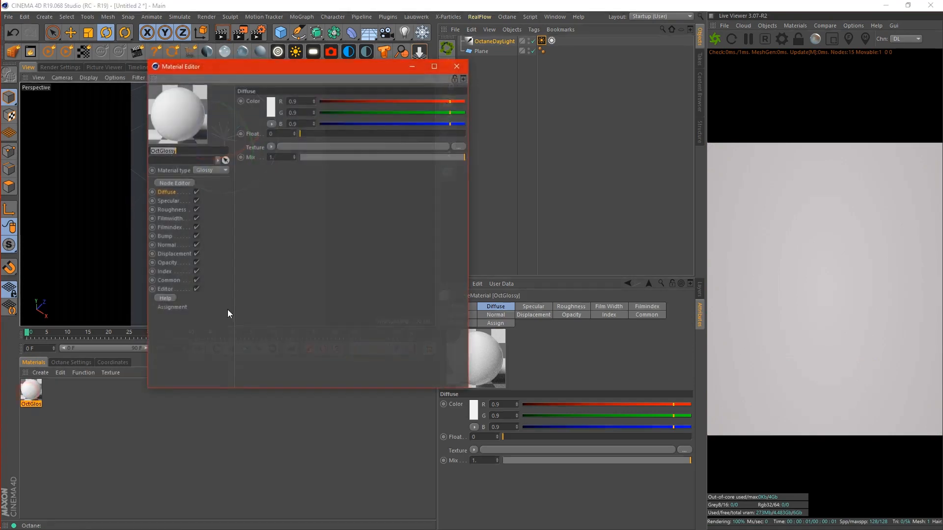
click(270, 108)
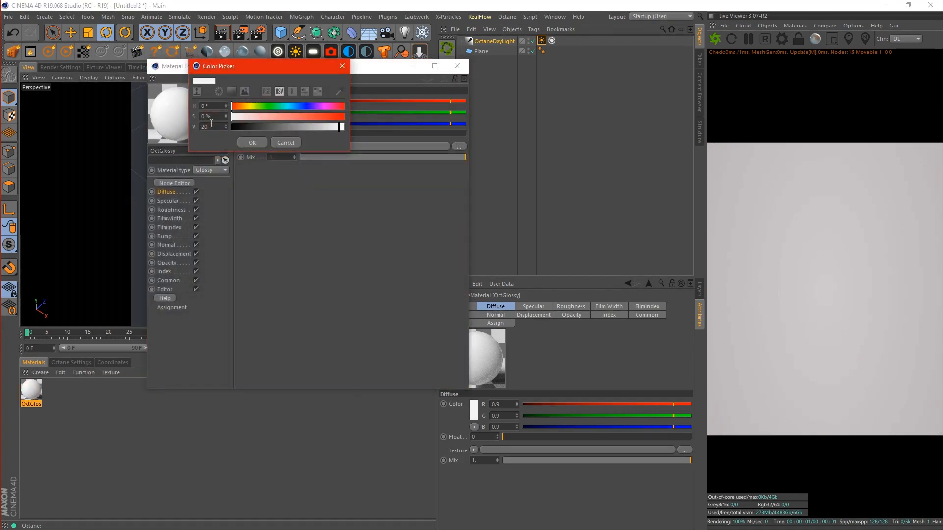
key(Return)
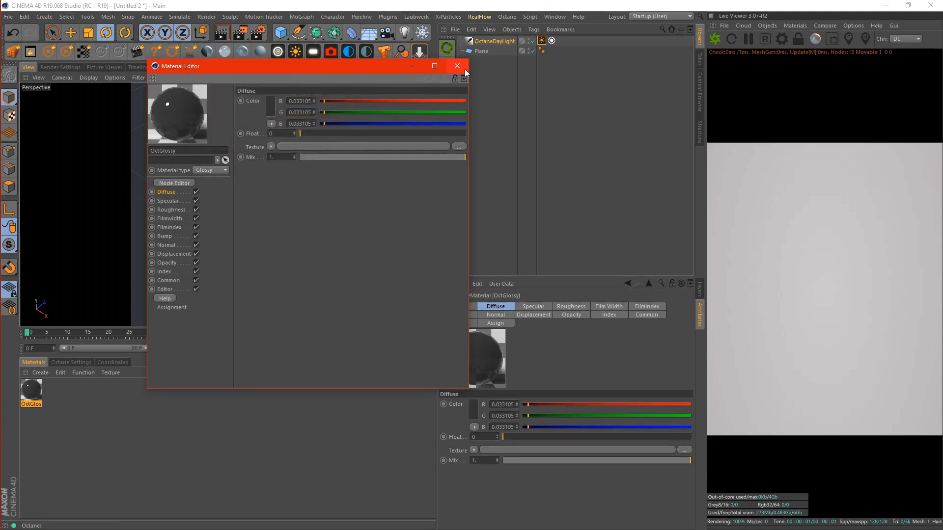
click(464, 67)
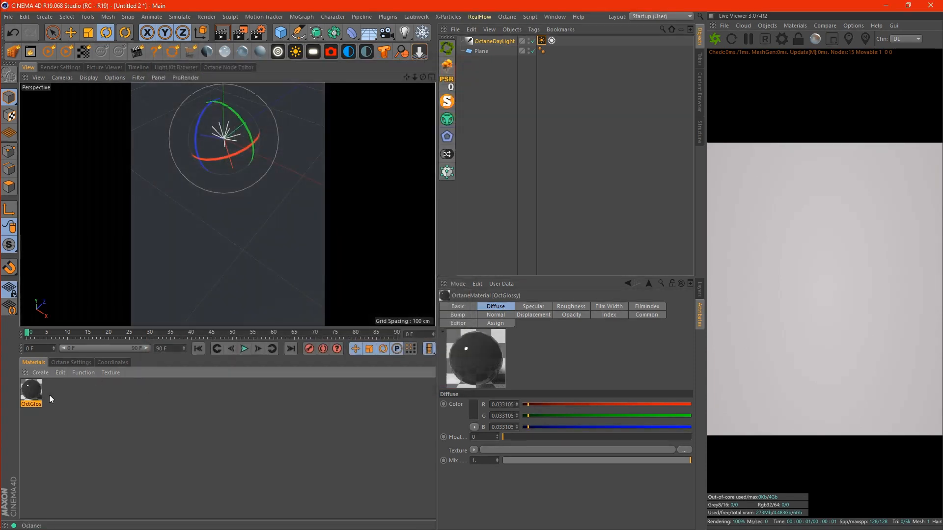
drag(113, 315, 249, 203)
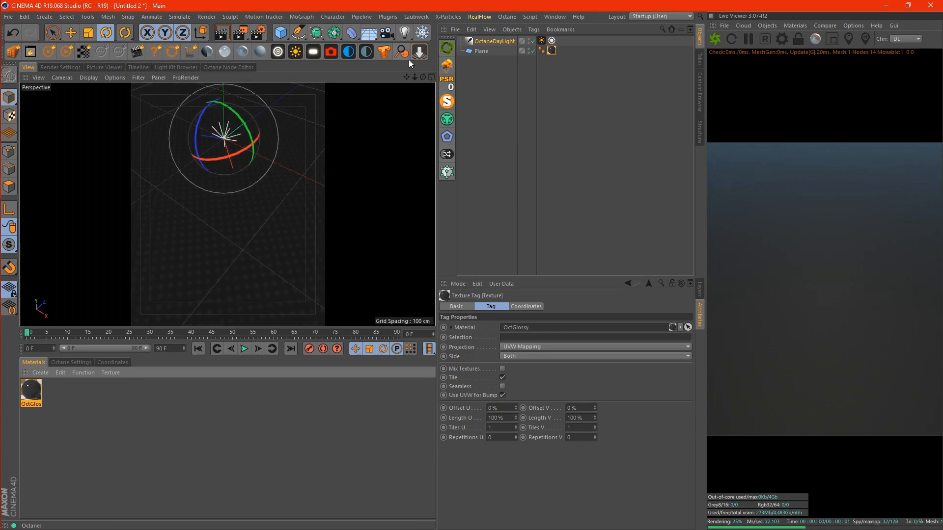
mouse_move(417, 80)
mouse_down()
mouse_move(409, 80)
mouse_move(410, 64)
mouse_move(415, 79)
mouse_up()
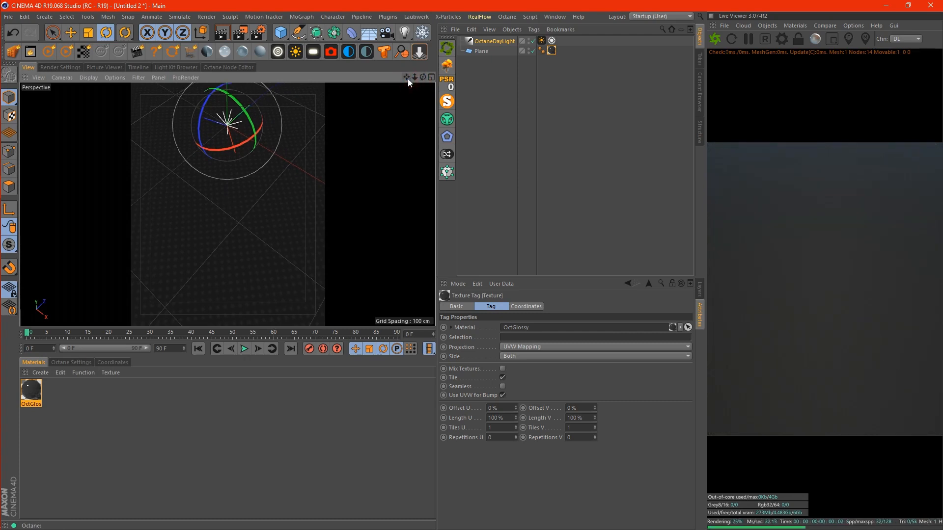
Step: Minimize Cinema 4D and the photo viewer, and open Google Chrome with only the Google page
mouse_move(2, 246)
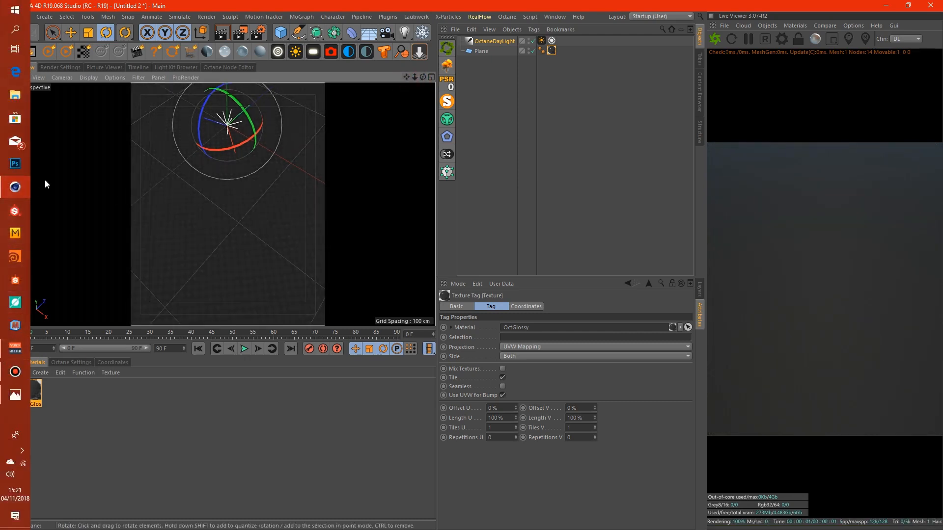
click(890, 5)
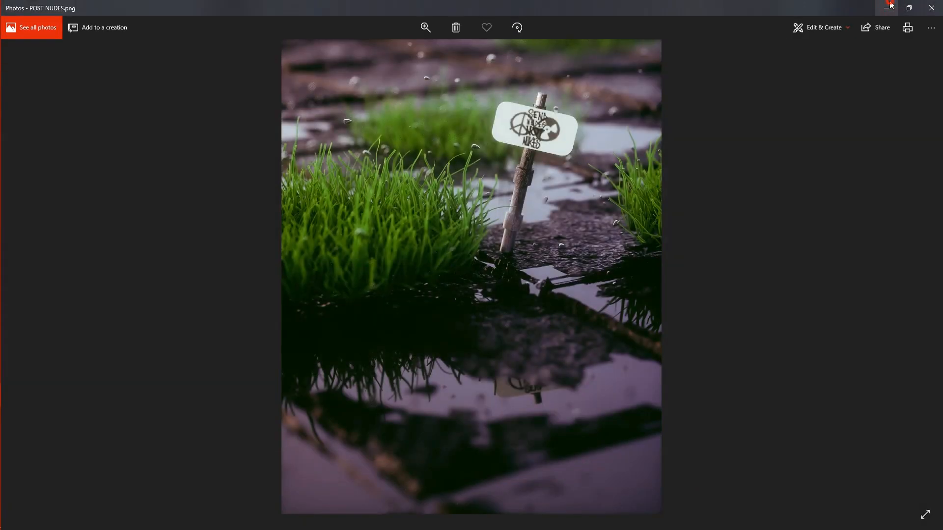
click(890, 6)
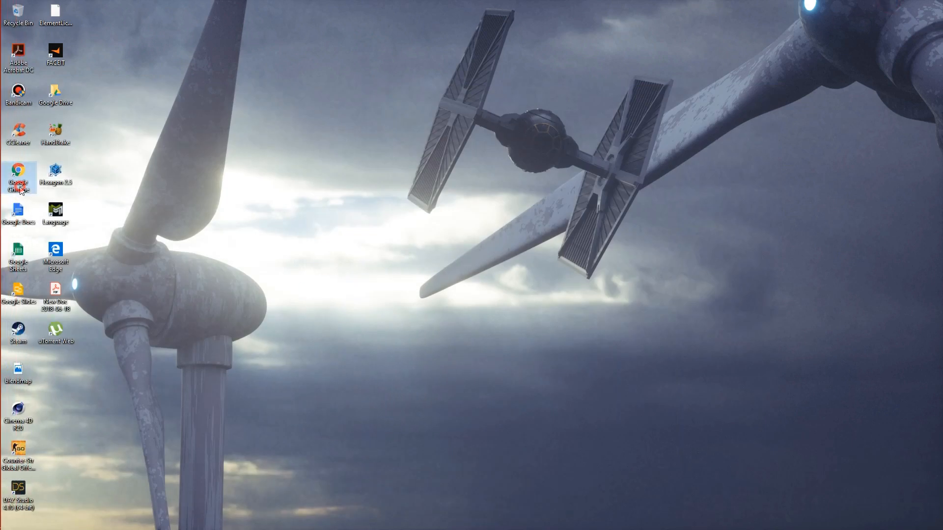
double_click(18, 182)
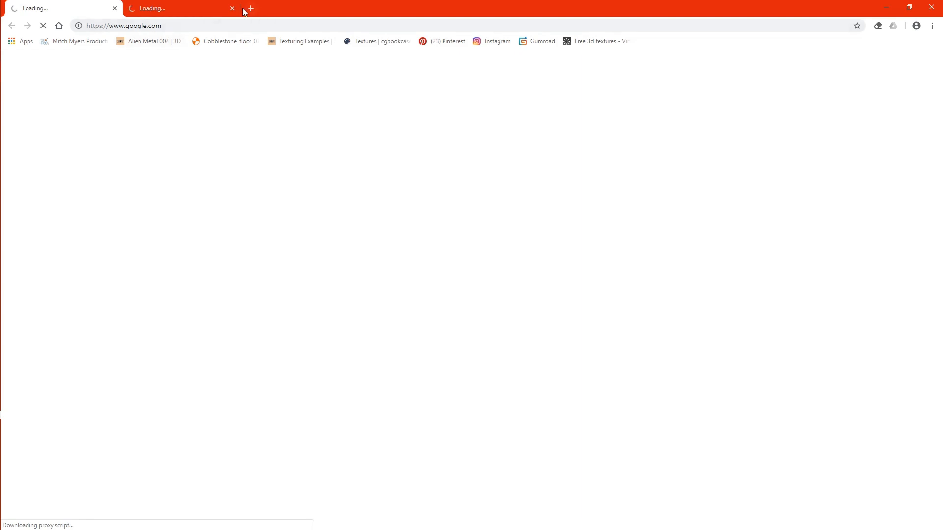
click(233, 8)
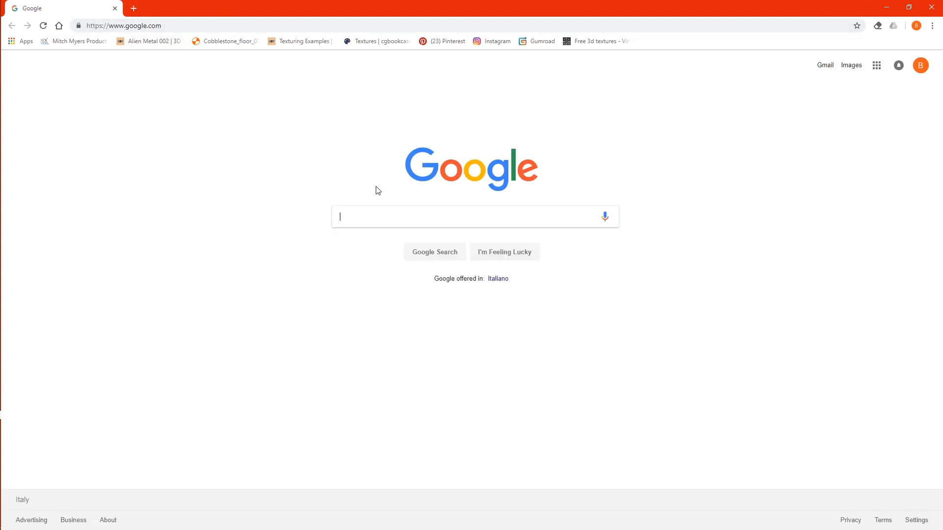
Step: Search Google for "grid png"
text(GRING)
key(BackSpace)
key(BackSpace)
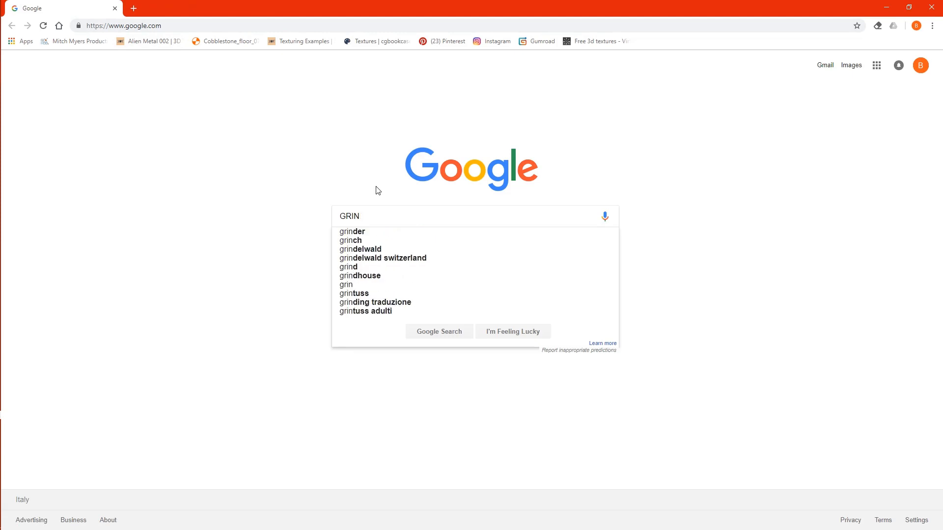
text(D PNG)
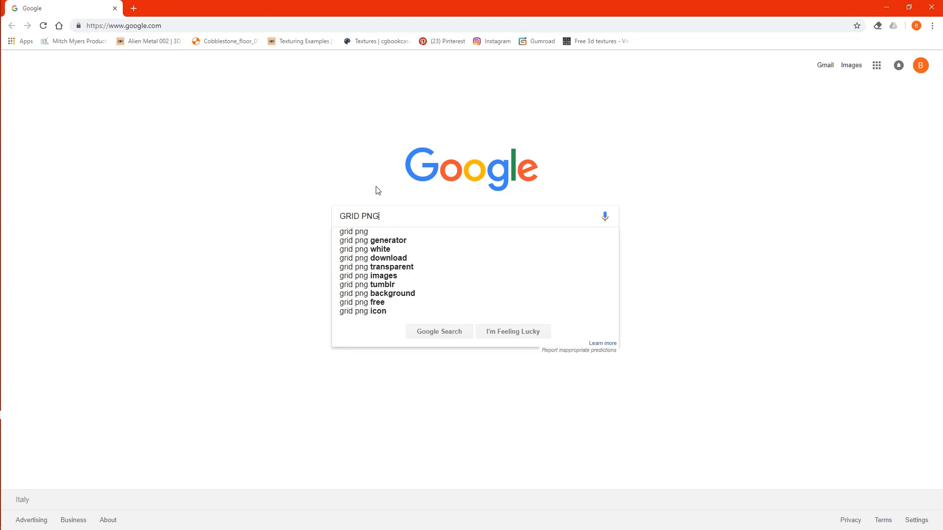
key(Down)
key(Return)
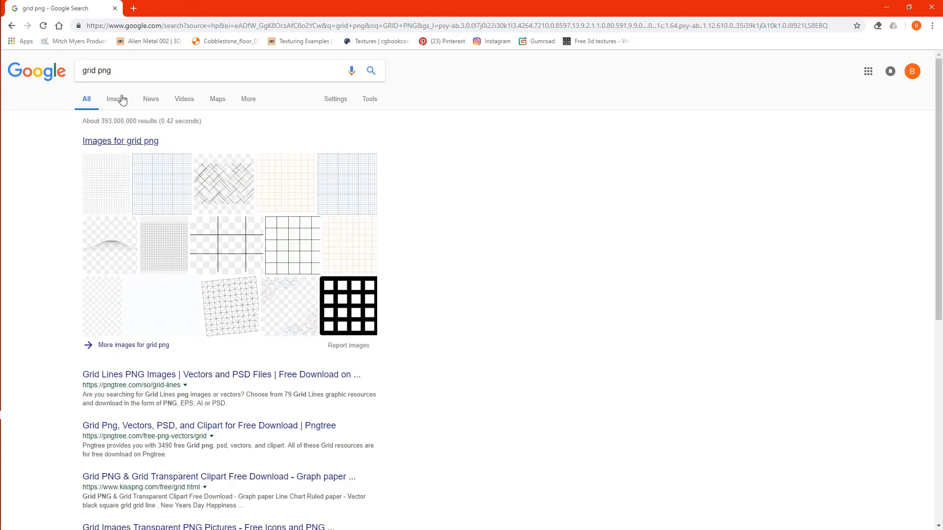
Step: Browse the Google image results for "grid png" and preview several square grid images as possible ground textures
click(117, 102)
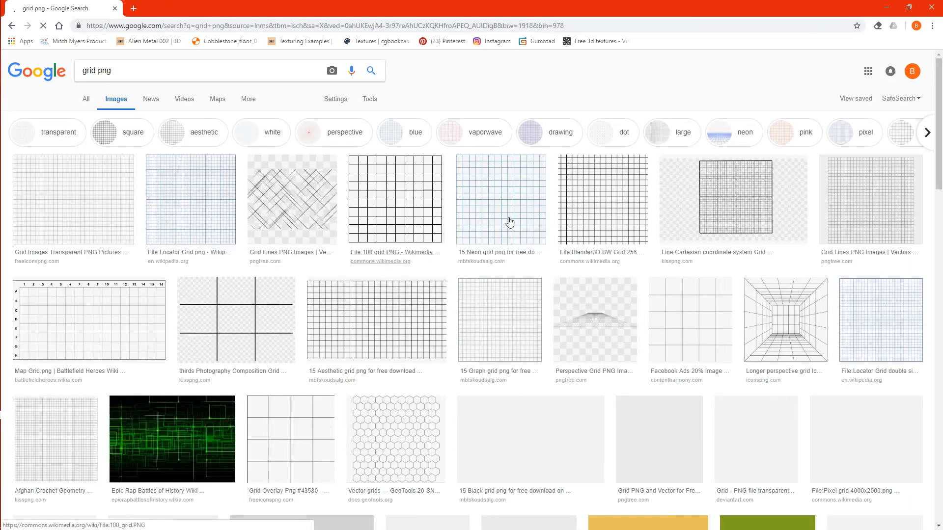
scroll(348, 288, down, 4)
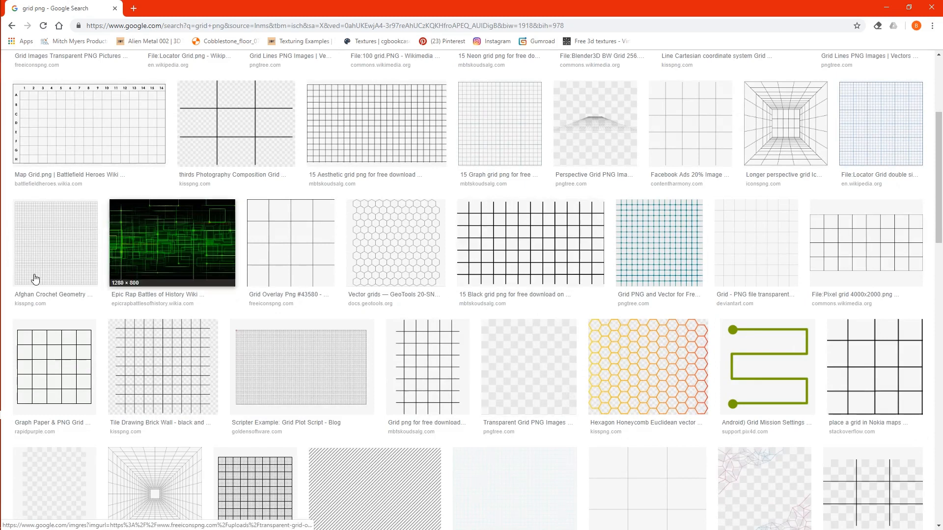
click(291, 264)
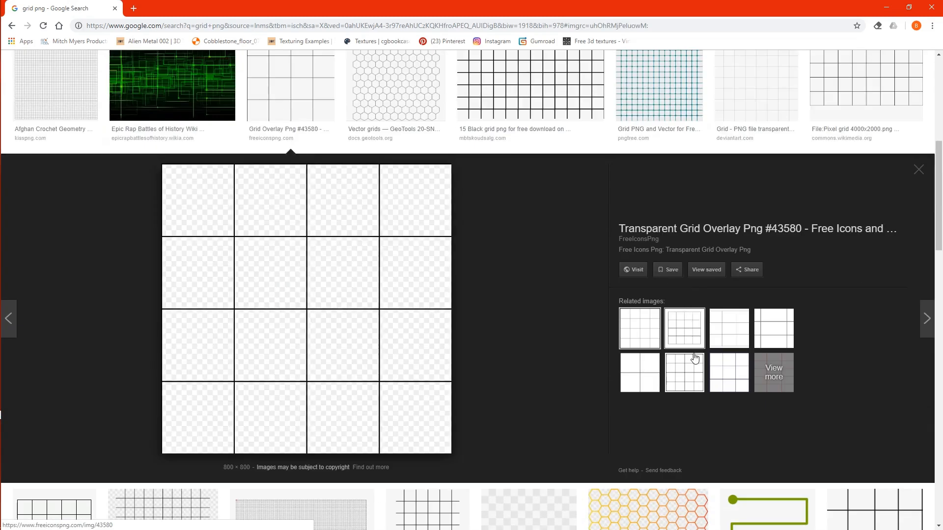
click(692, 362)
click(727, 319)
click(651, 364)
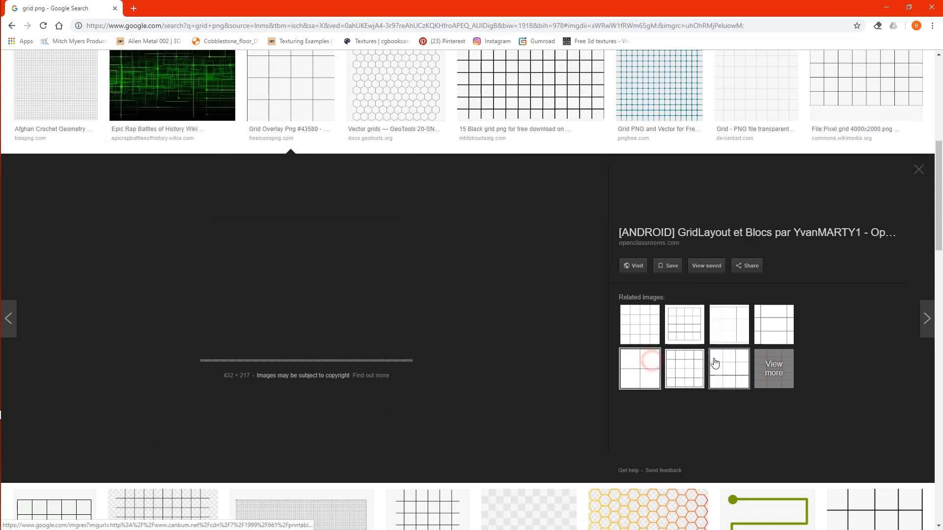
click(715, 362)
scroll(442, 349, down, 10)
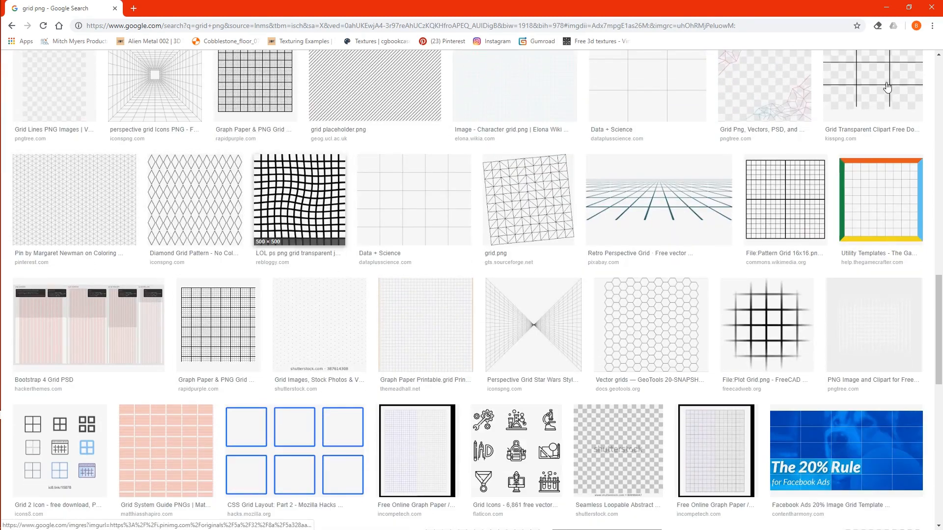
Step: Minimize Chrome and open the folder D:\My Artworks\Nukes and Nudes in File Explorer
click(888, 6)
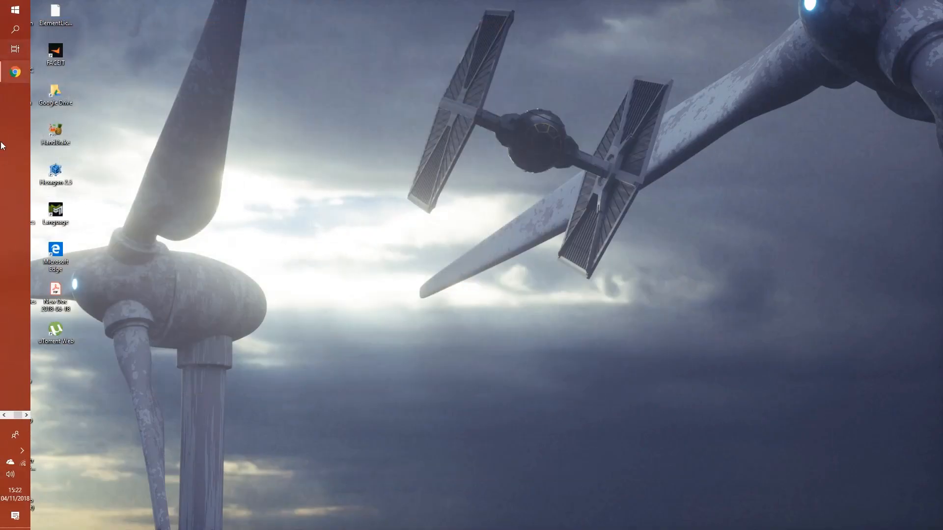
drag(18, 416, 12, 415)
click(28, 95)
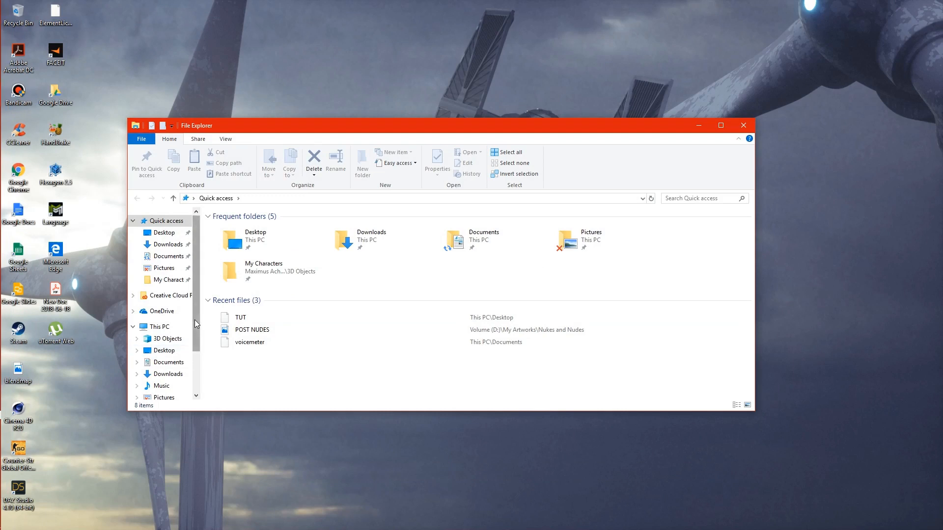
drag(194, 320, 192, 363)
click(164, 366)
scroll(295, 344, down, 5)
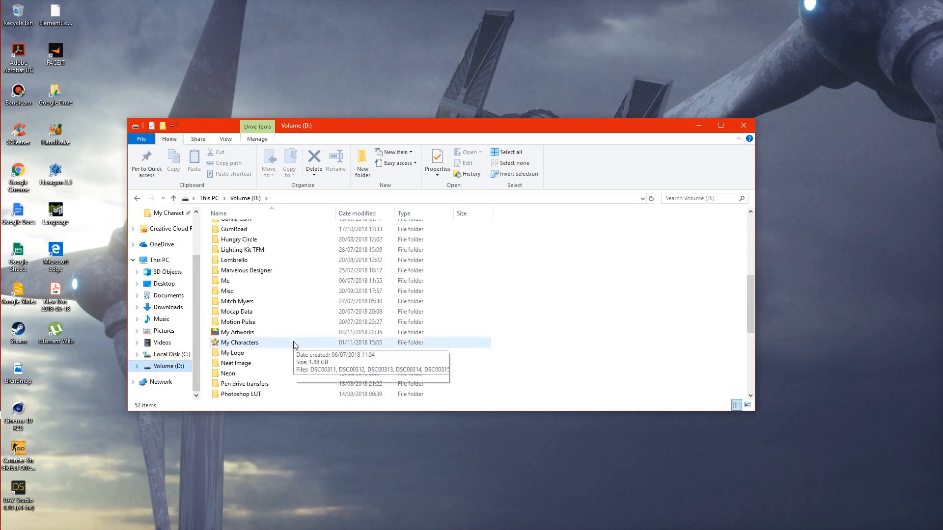
scroll(295, 345, down, 1)
double_click(281, 302)
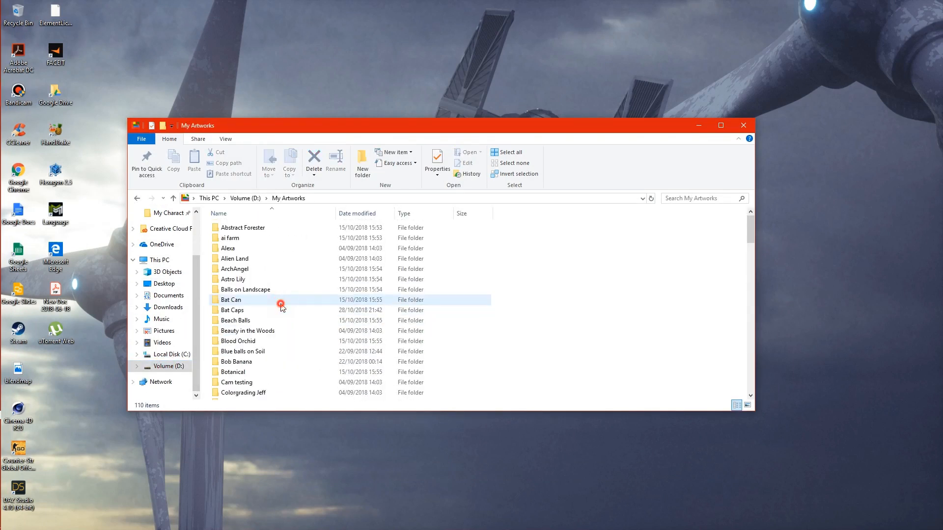
key(n)
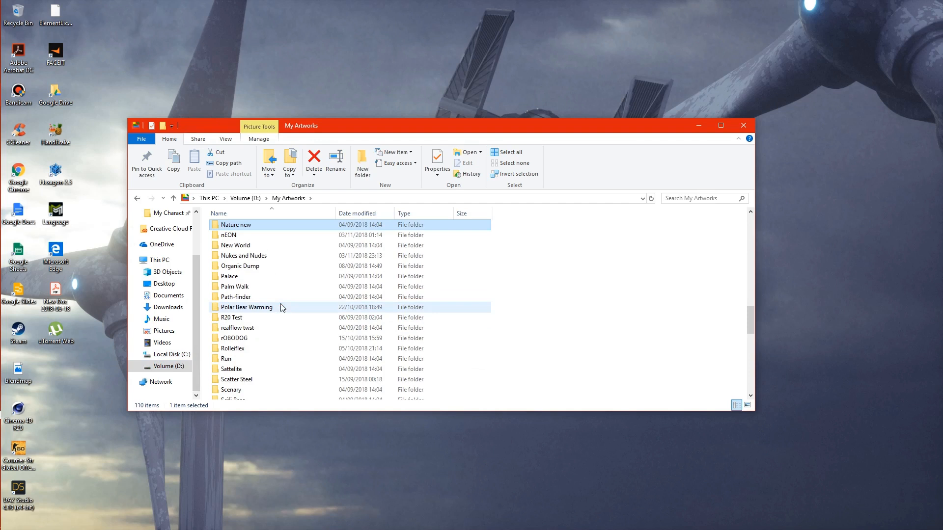
double_click(248, 256)
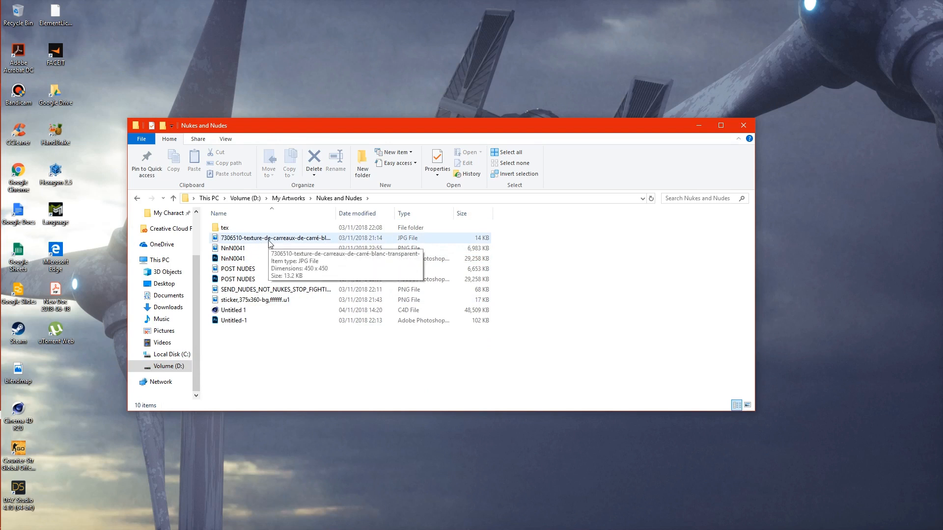
Step: View the tile image 7306510-texture-de-carreaux-de-carré-blanc-transparent-.jpg in the photo viewer and close it
right_click(270, 241)
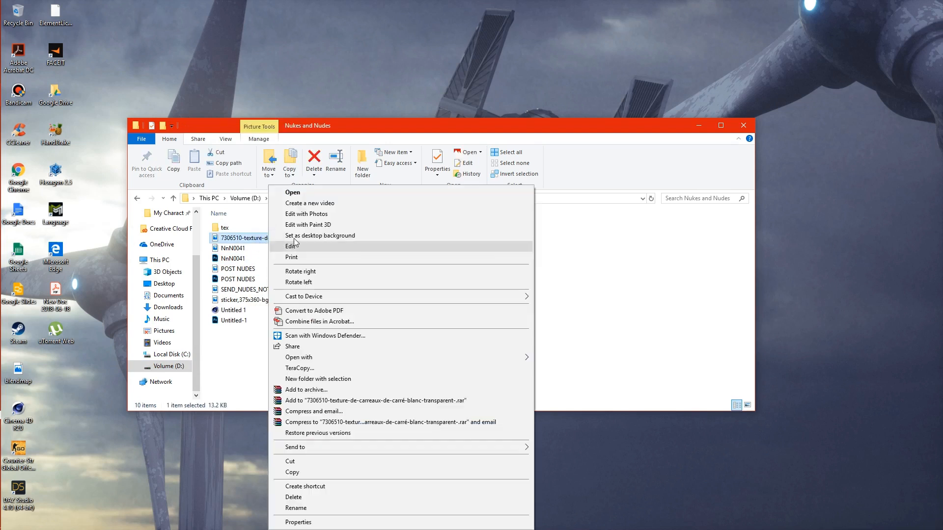
click(305, 197)
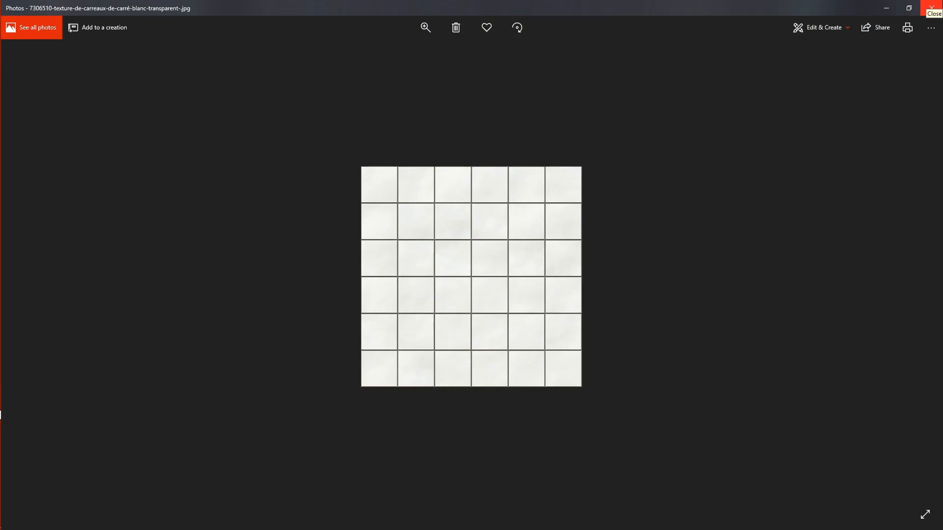
click(932, 8)
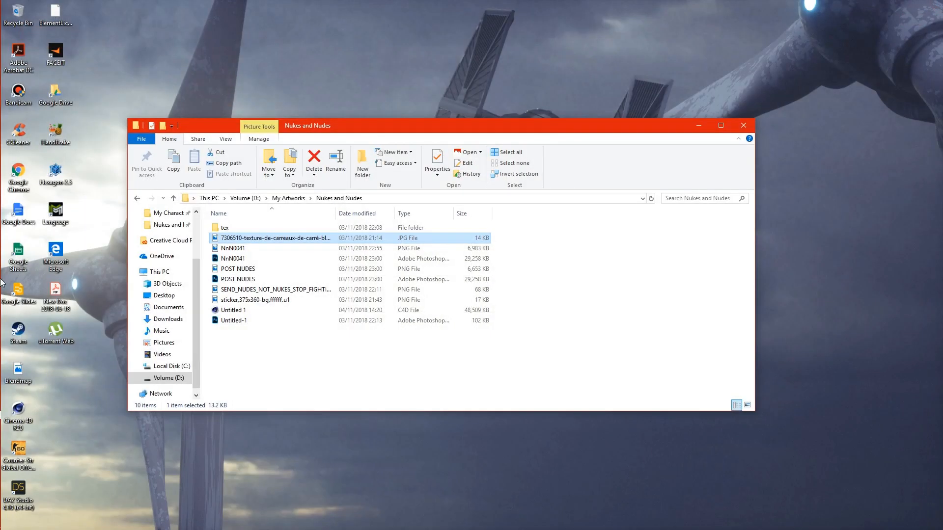
Step: Switch back to Cinema 4D and add an Image Texture node beside the OctGlossy material in the Octane Node Editor
click(14, 188)
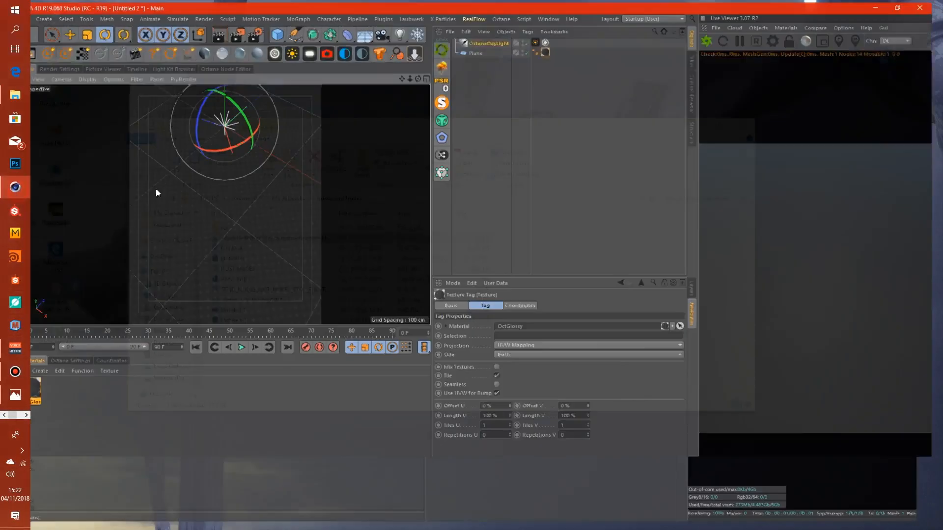
click(225, 66)
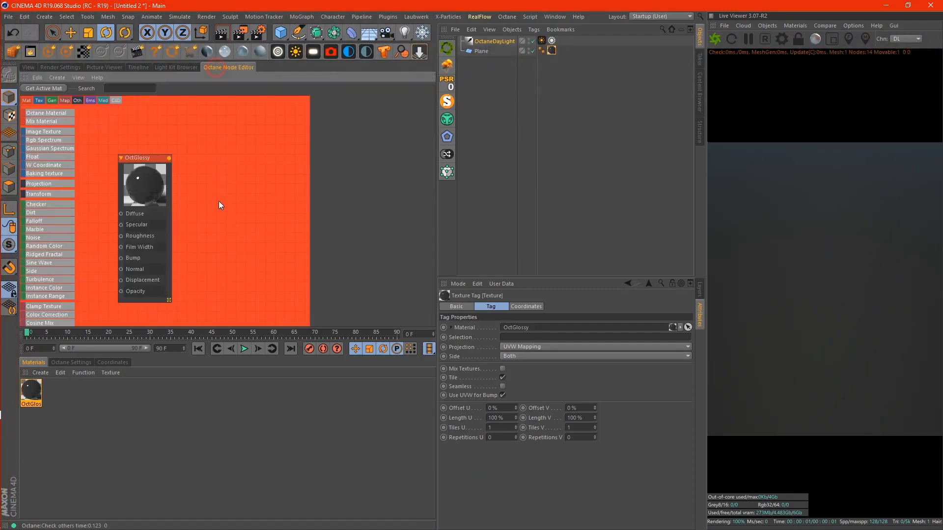
drag(146, 217, 228, 187)
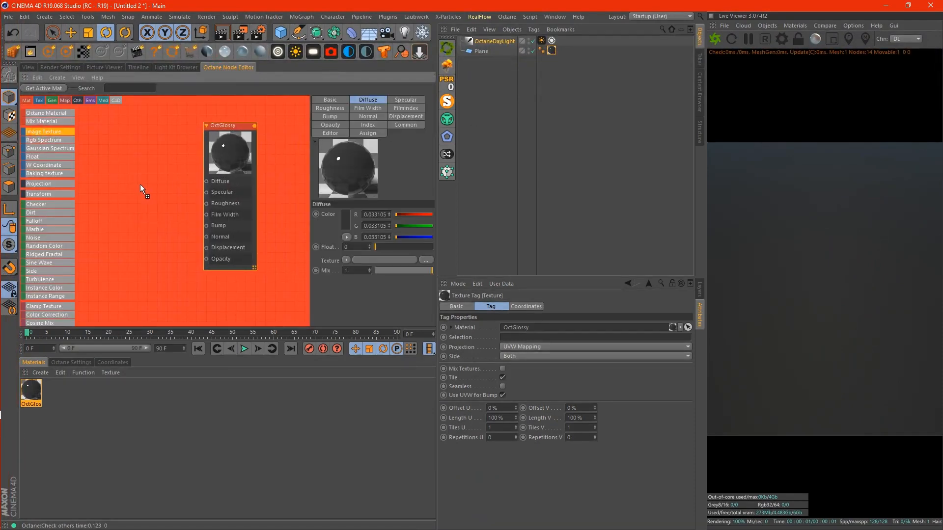
drag(106, 205, 106, 206)
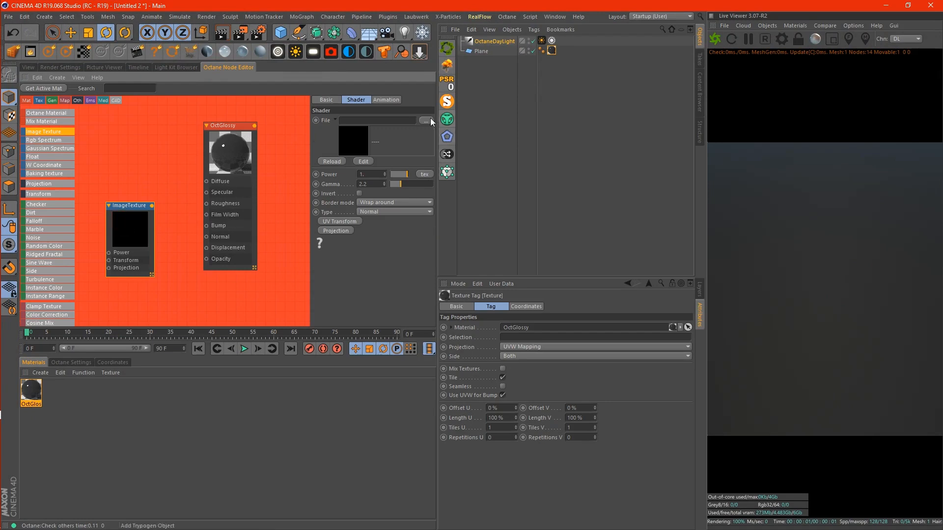
Step: Load 7306510-texture-de-carreaux-de-carré-blanc-transparent- from the Nukes and Nudes folder into the Image Texture node, without copying it to the project location
click(428, 120)
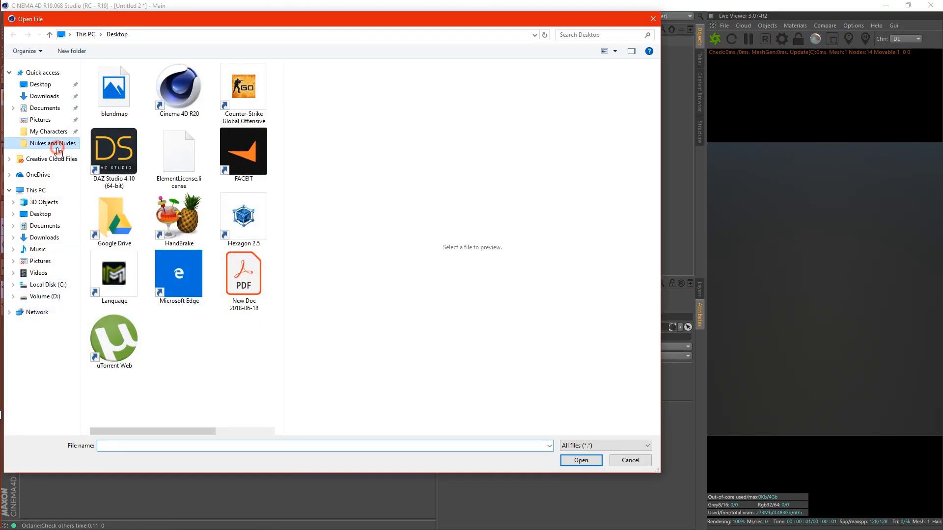
click(57, 146)
click(158, 91)
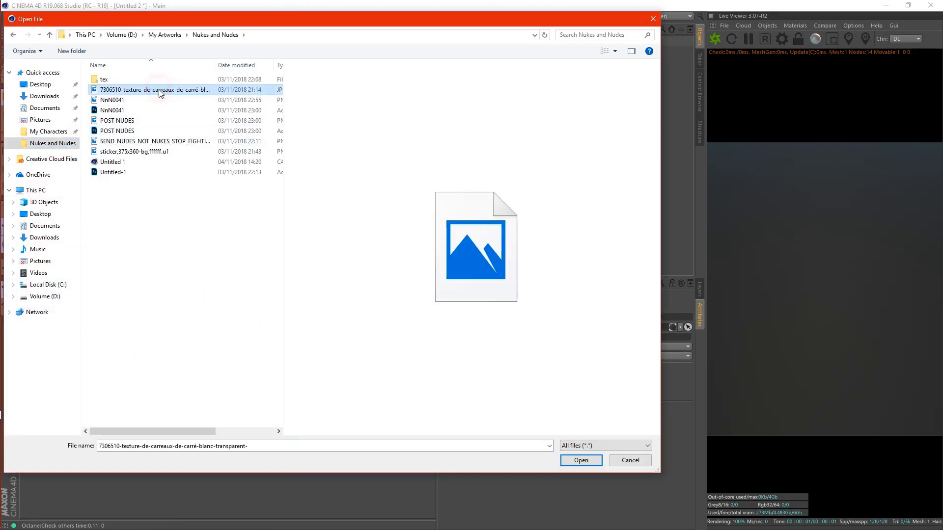
right_click(159, 91)
click(180, 111)
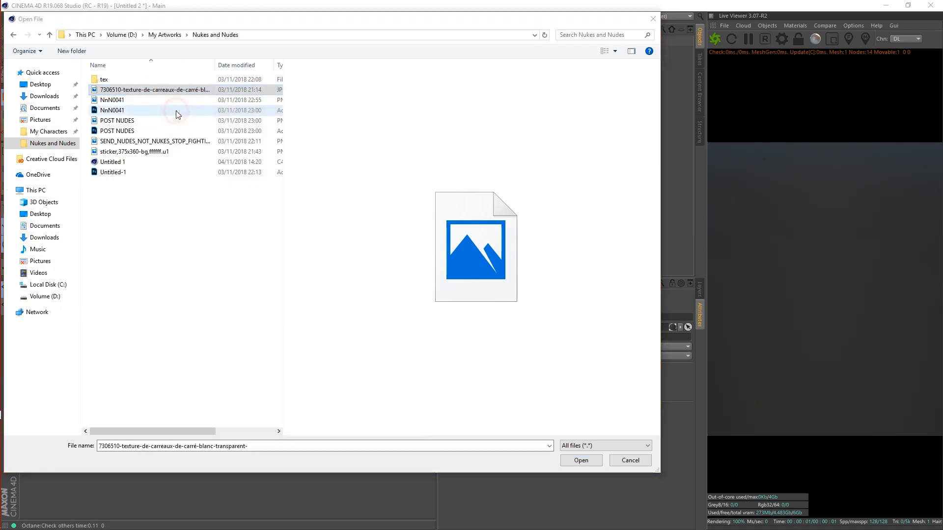
click(932, 8)
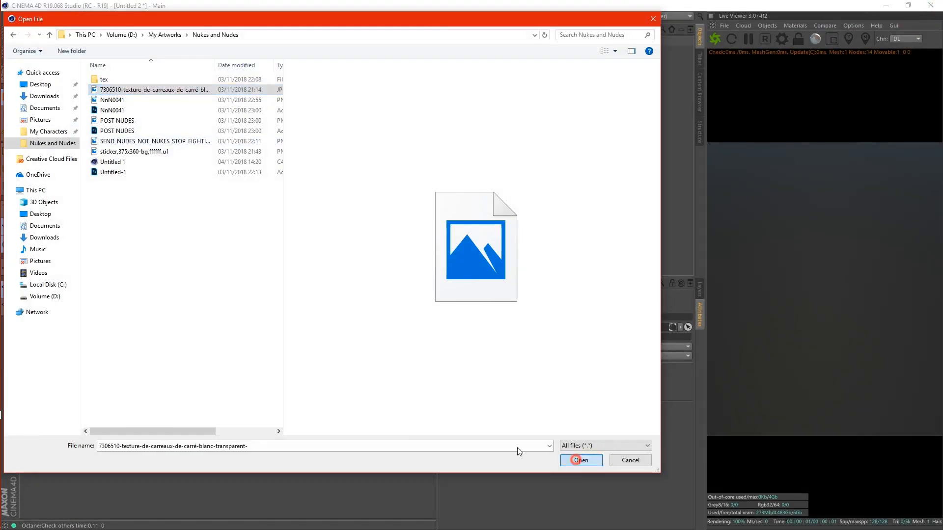
click(577, 461)
click(513, 305)
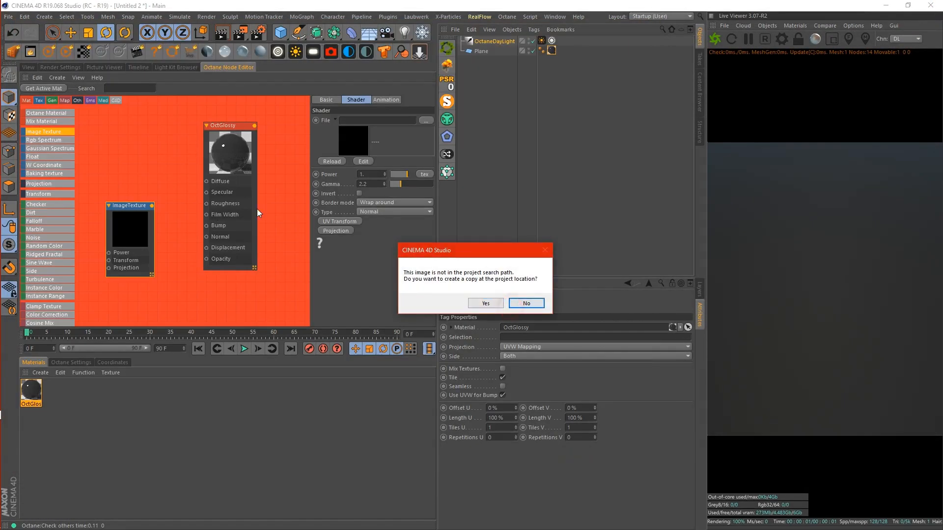
click(514, 304)
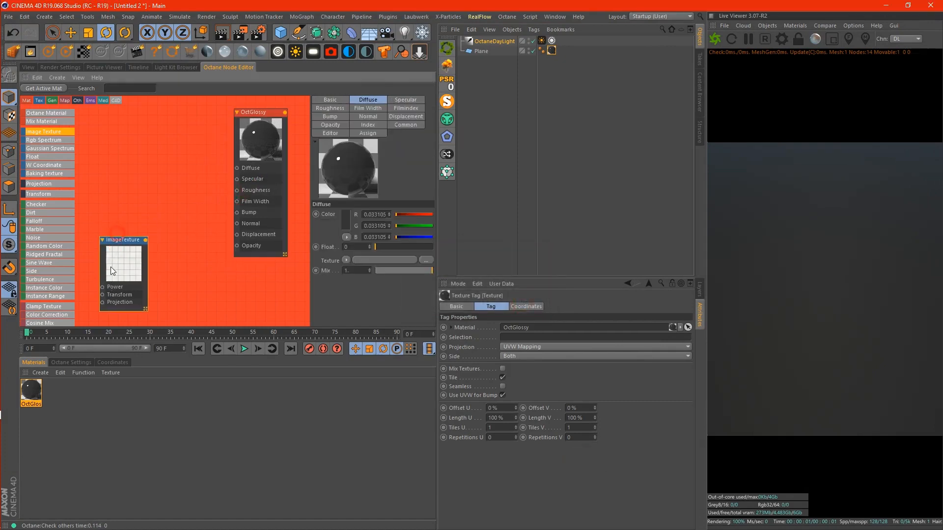
Step: Add a Displacement node between the image texture and the material, and set its level of details to 4096x4096
right_click(186, 261)
click(267, 323)
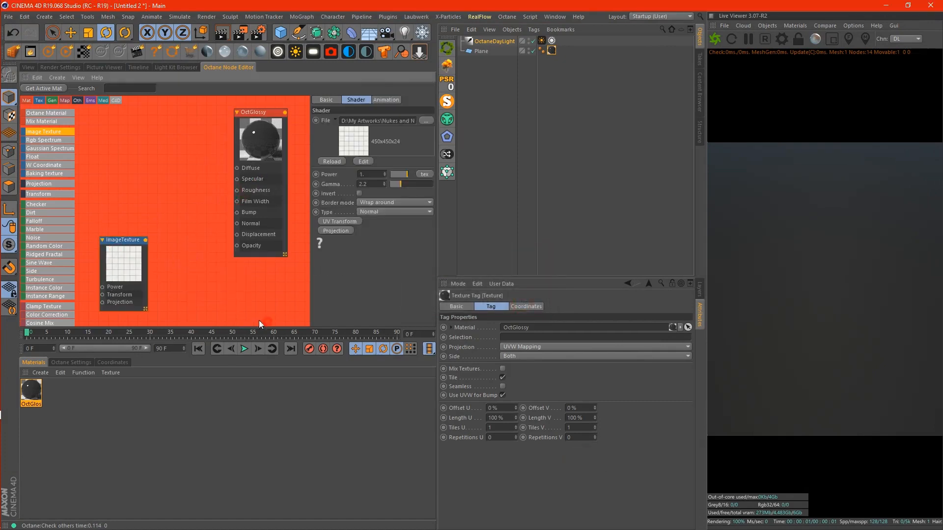
drag(217, 271, 196, 276)
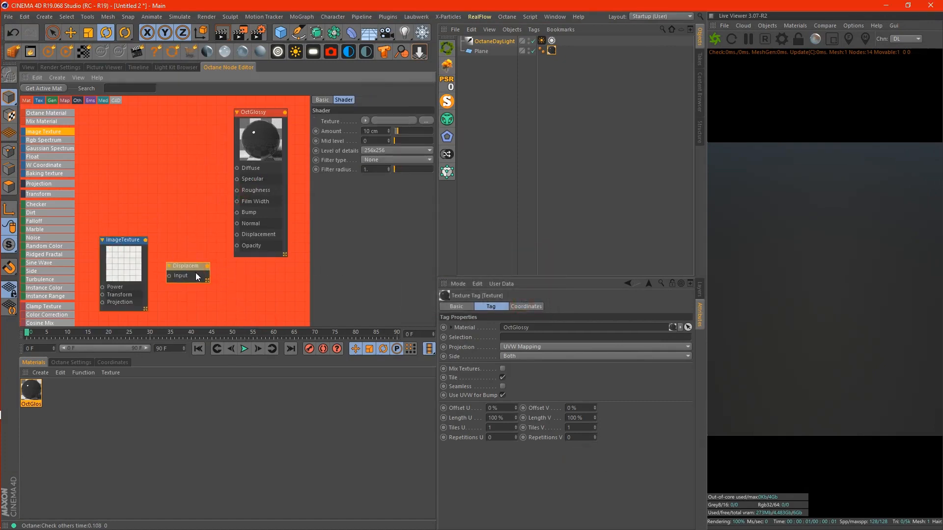
click(384, 151)
click(390, 203)
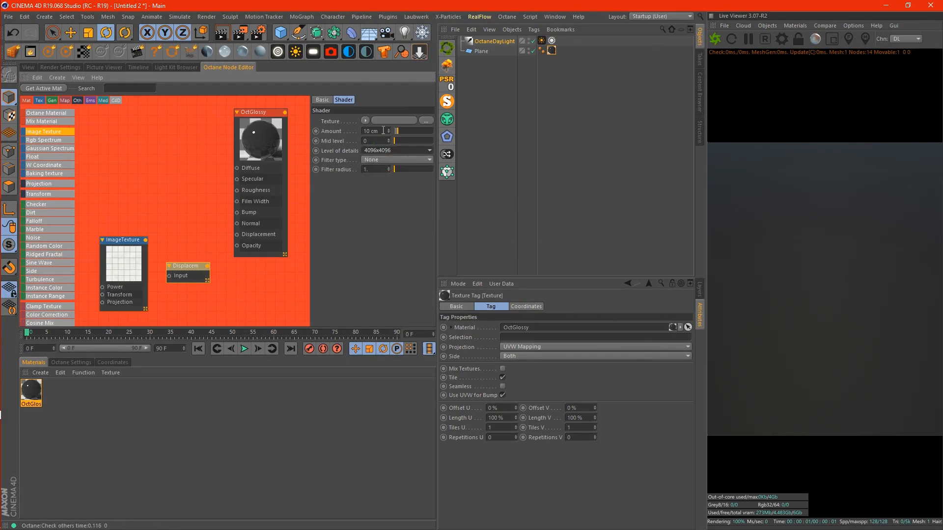
Step: Connect the Displacement node to the OctGlossy material's Displacement channel and feed the Image Texture node into its input
drag(195, 276, 238, 234)
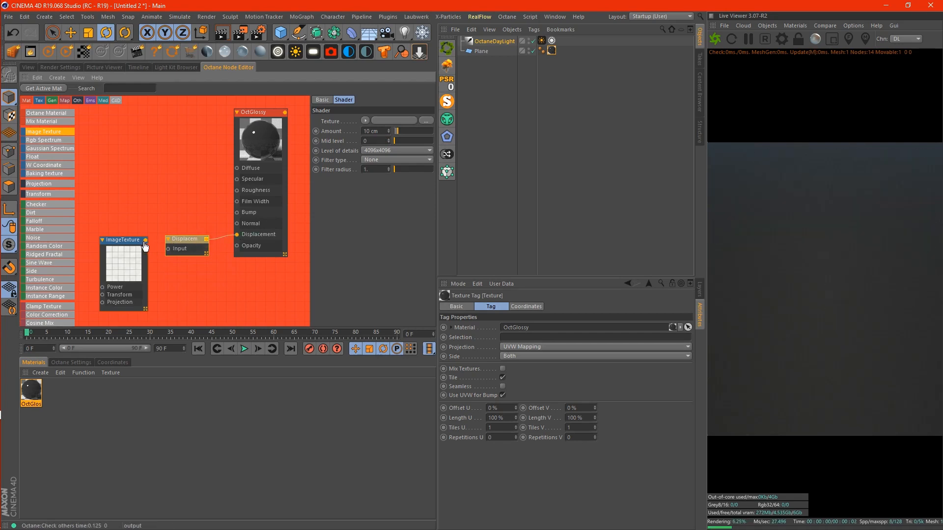
drag(146, 239, 168, 249)
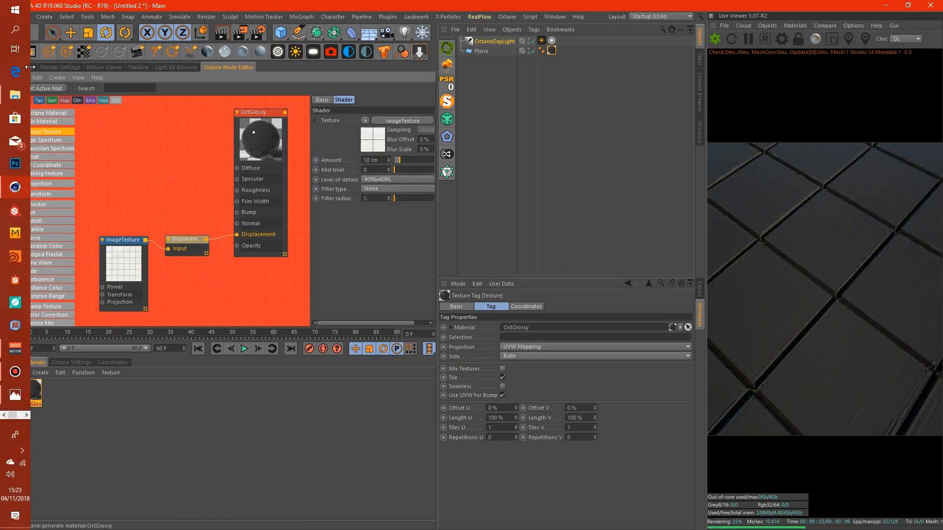
click(28, 67)
mouse_move(415, 78)
mouse_down()
mouse_move(359, 78)
mouse_move(447, 78)
mouse_move(369, 78)
mouse_move(403, 77)
mouse_up()
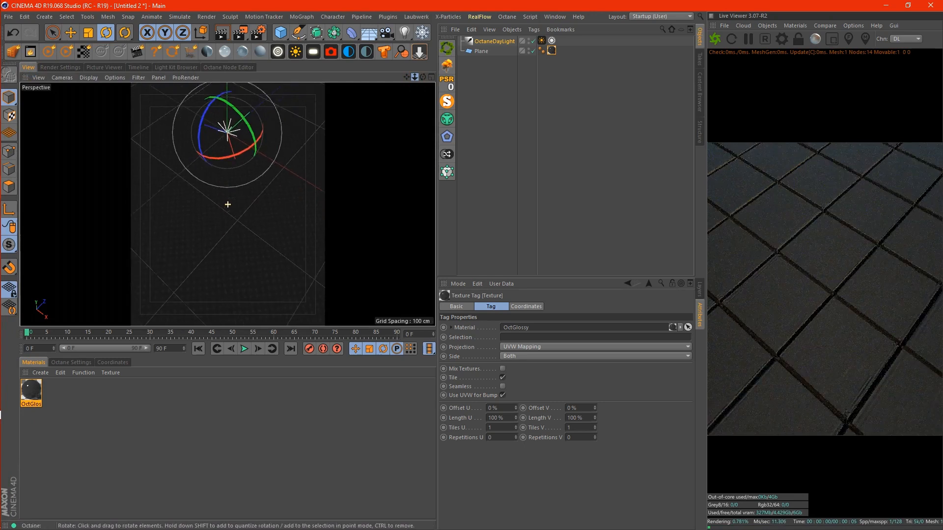
Step: Add a Transform node, connect it to the Image Texture's Transform input, and rearrange the nodes to keep it accessible
click(228, 67)
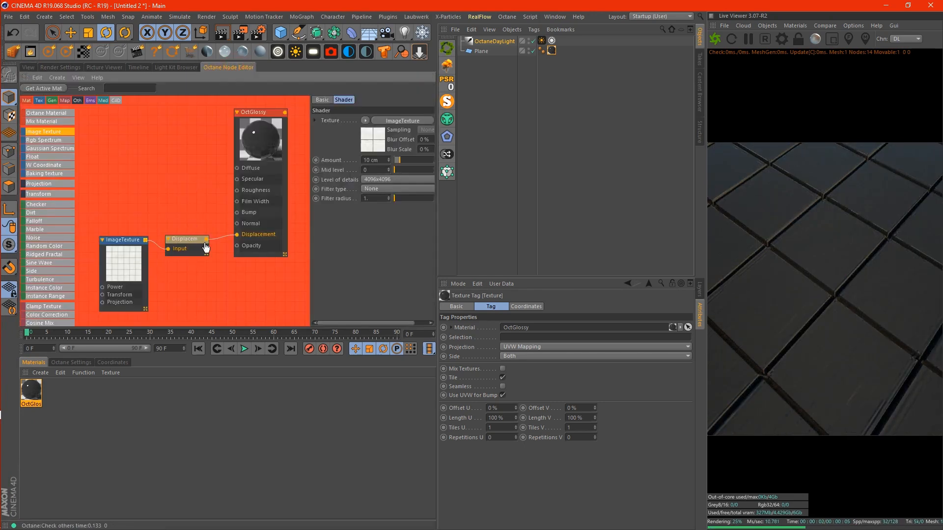
drag(267, 190, 274, 182)
drag(123, 265, 151, 275)
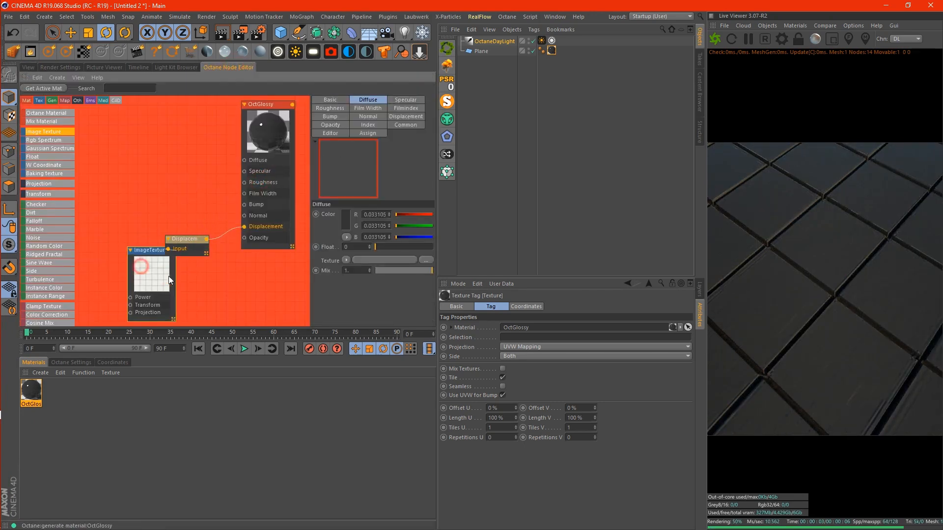
right_click(103, 214)
click(179, 269)
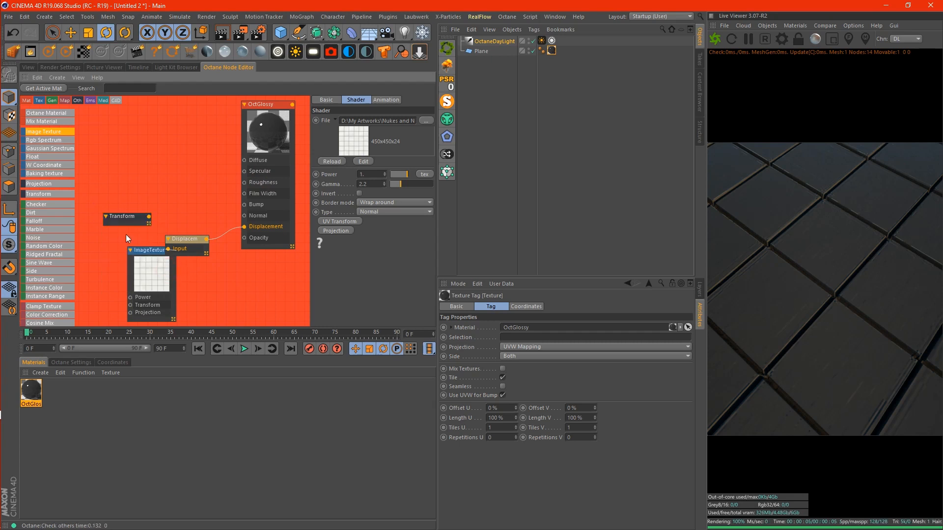
drag(78, 281, 68, 291)
drag(86, 291, 130, 305)
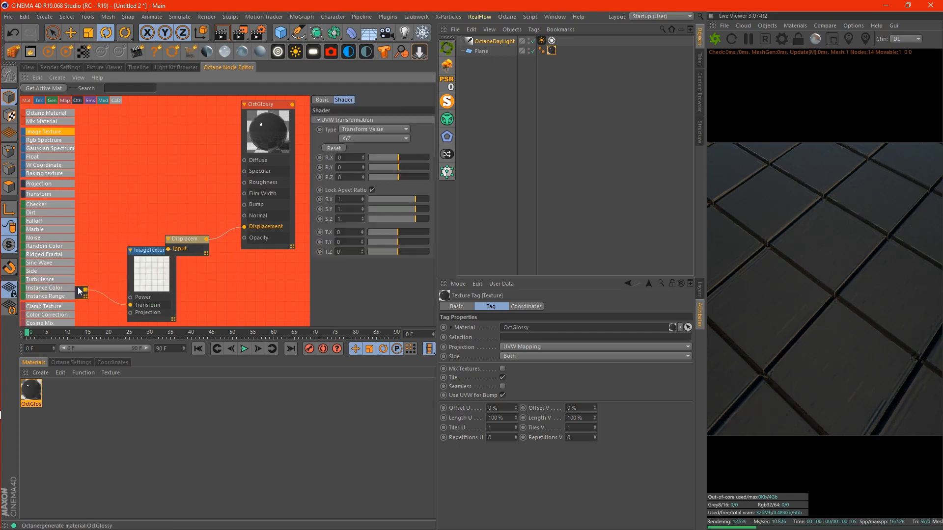
drag(76, 292, 119, 221)
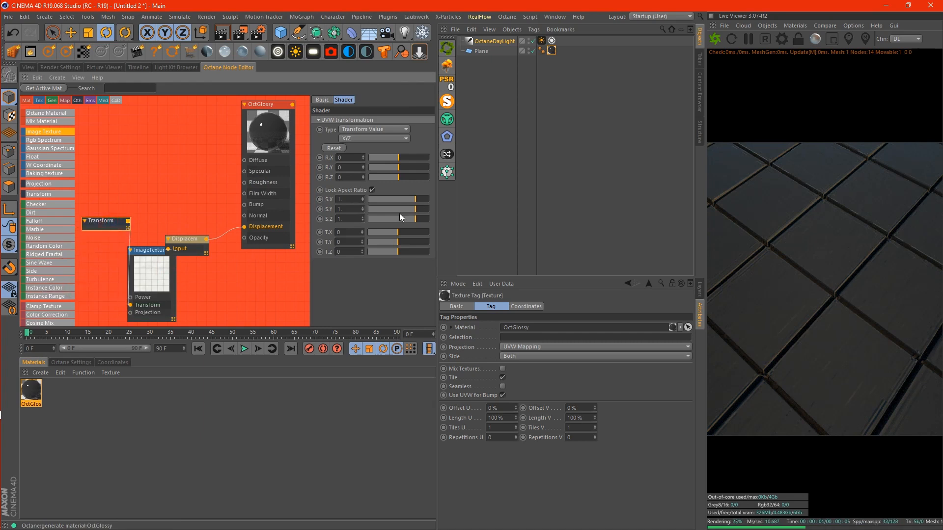
Step: Set the Transform node's X and Y scale to about 0.464 for smaller tiles, and reposition the tile texture and Transform nodes
mouse_move(410, 210)
mouse_down()
mouse_move(405, 198)
mouse_move(411, 207)
mouse_up()
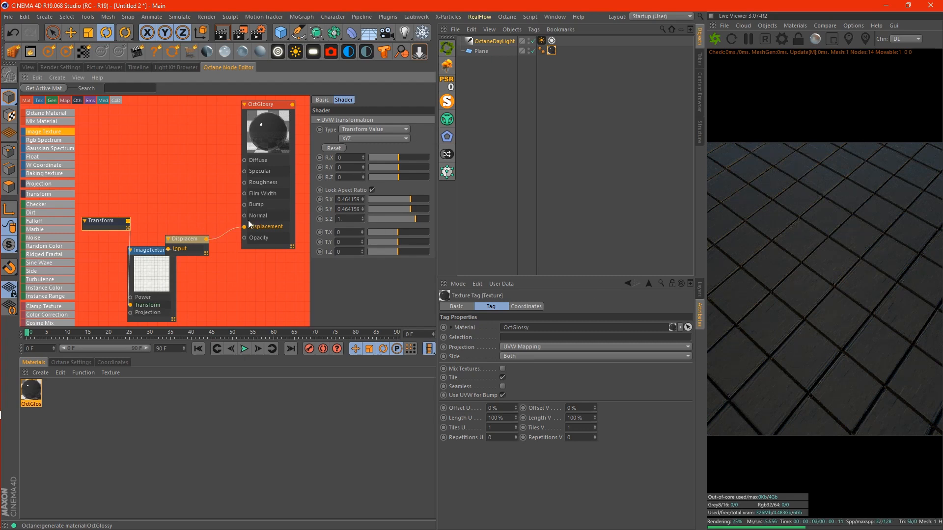
drag(158, 267, 151, 273)
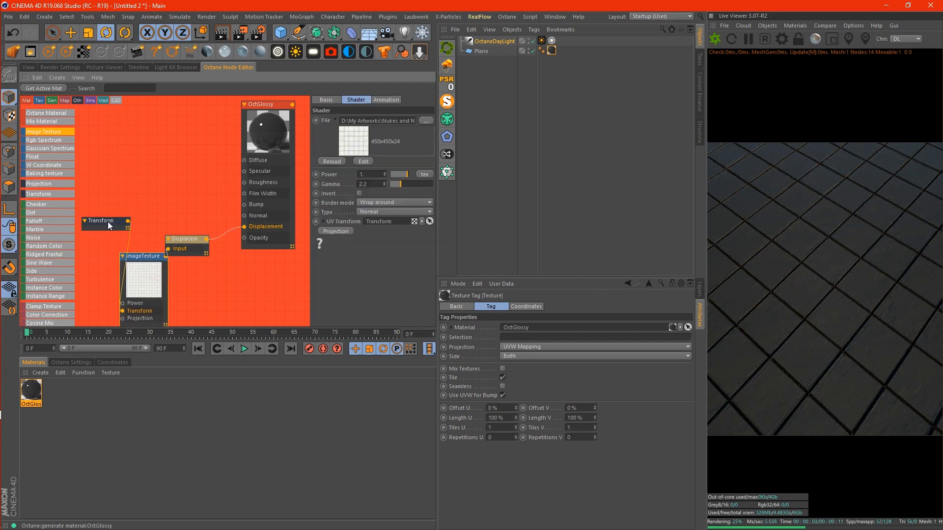
drag(107, 222, 82, 282)
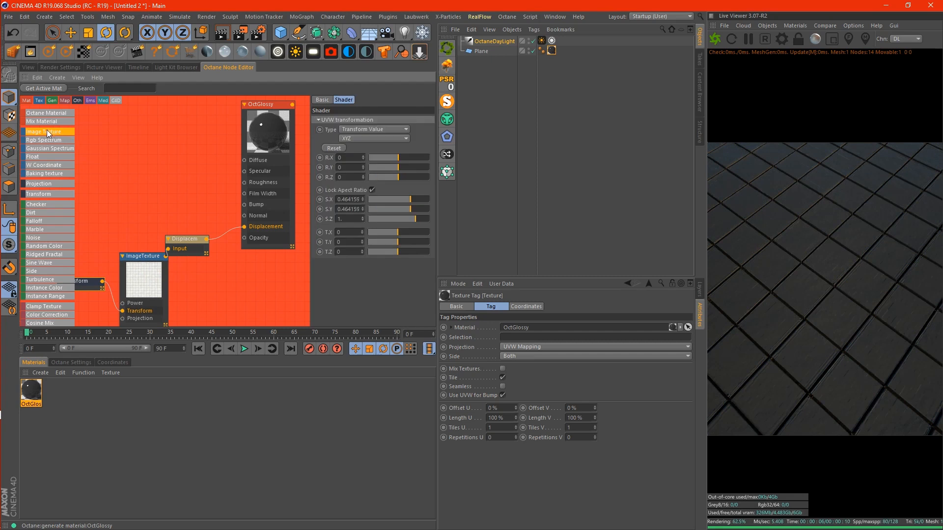
Step: Add a second Image Texture node and load zomax-net_scratched-smudge_8k from the Glossy maps folder after previewing it, without copying it to the project location
drag(47, 131, 166, 175)
click(185, 182)
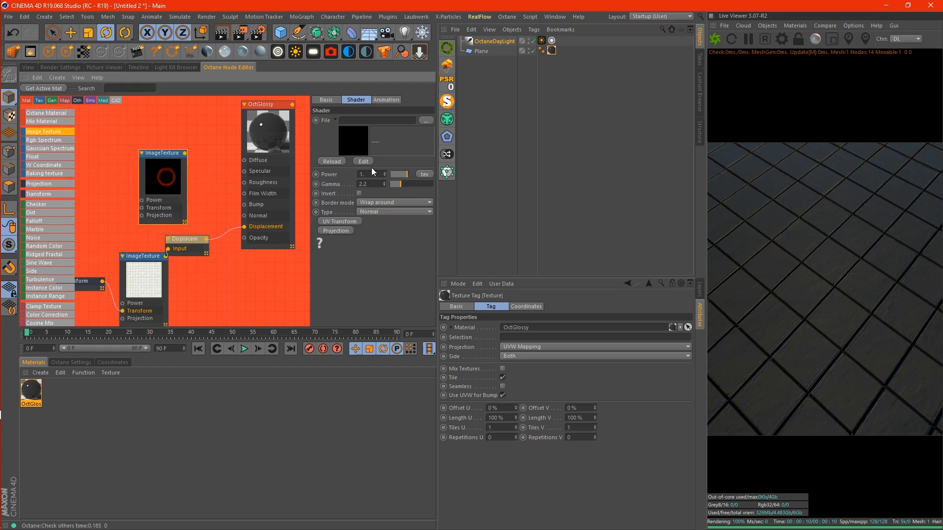
click(426, 121)
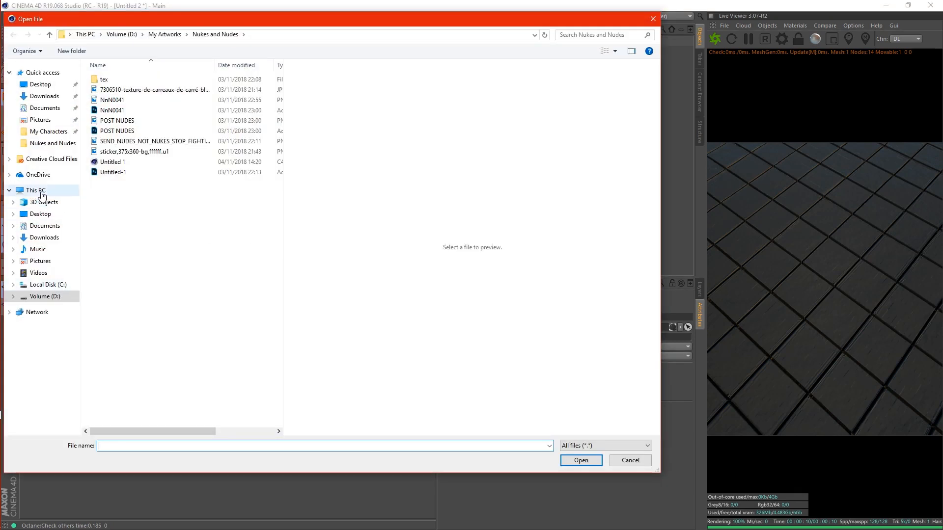
click(40, 203)
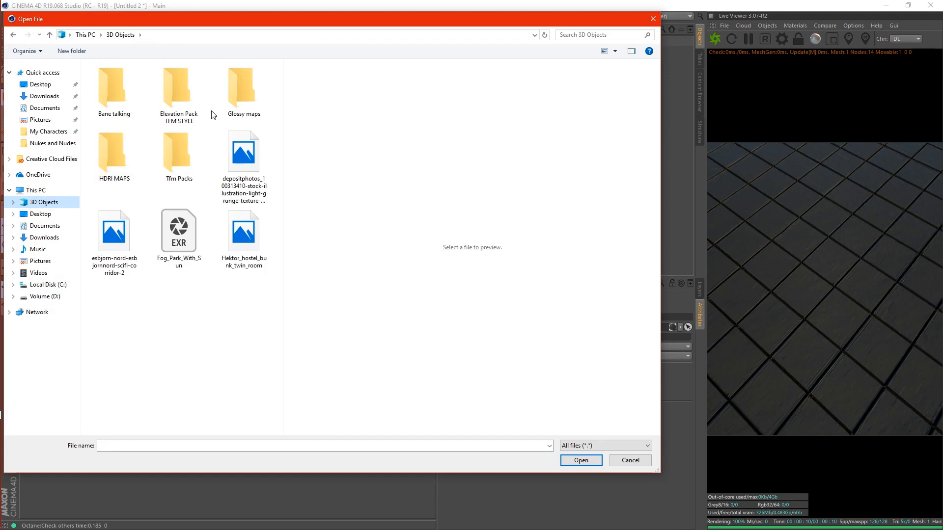
double_click(244, 91)
click(178, 243)
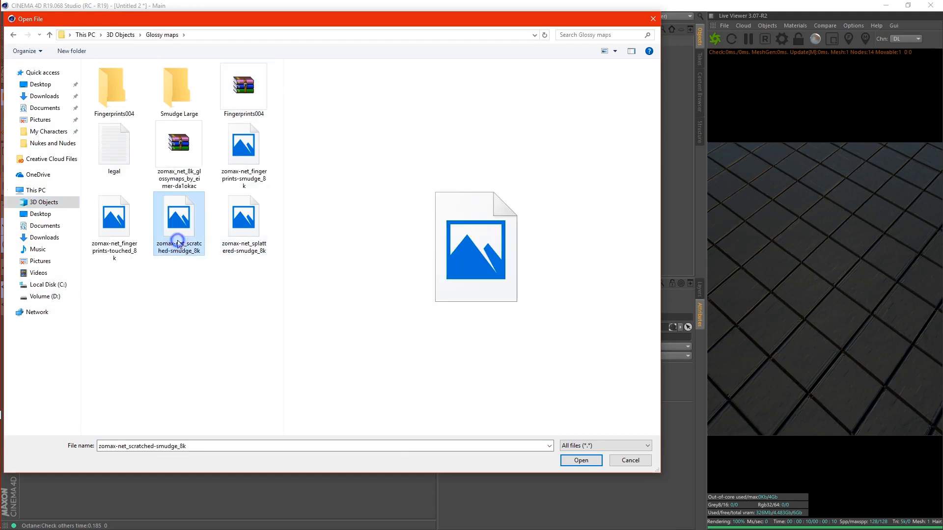
right_click(178, 243)
click(231, 188)
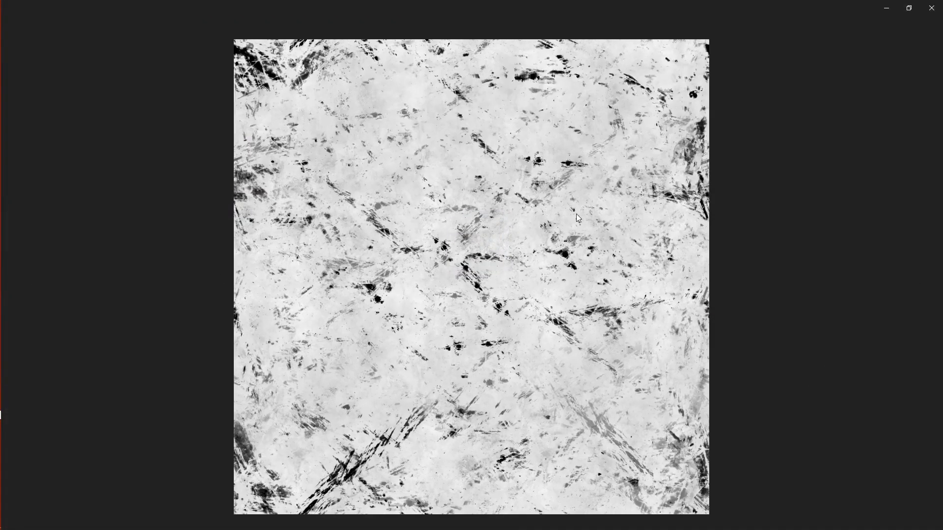
click(932, 7)
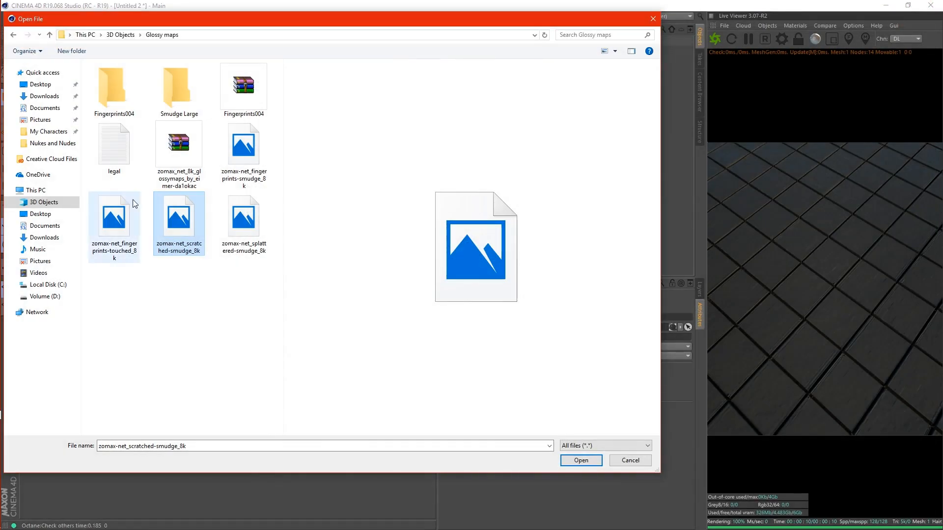
click(588, 465)
click(520, 301)
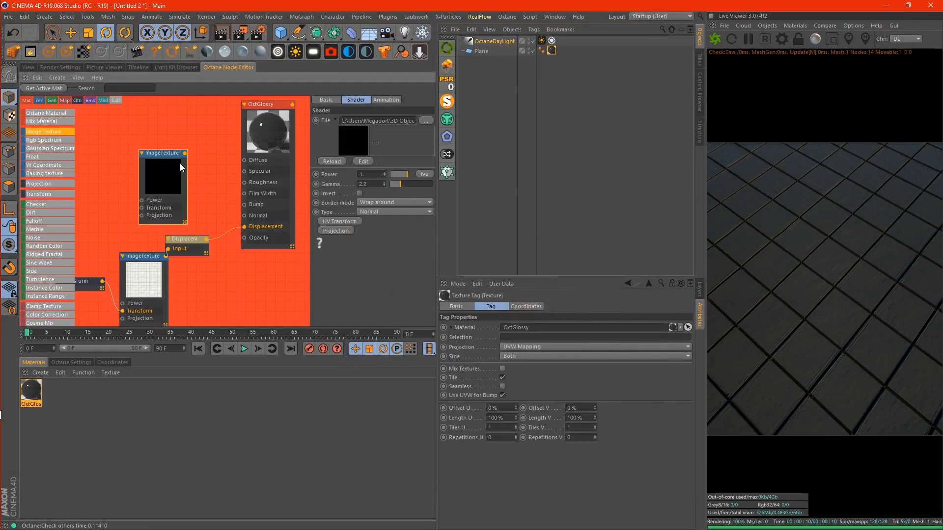
Step: Connect the scratched-smudge Image Texture to the OctGlossy material's Specular channel and spread out the texture and Displacement nodes
drag(185, 154, 244, 171)
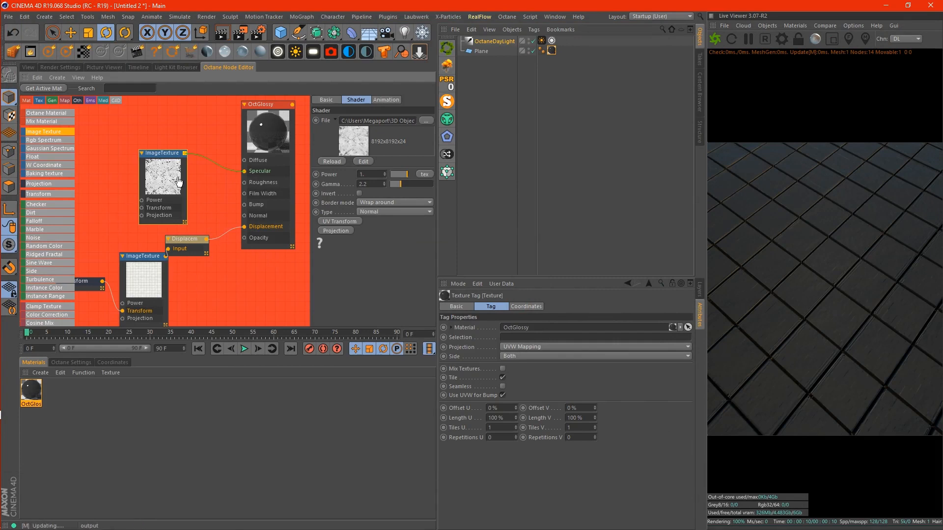
drag(163, 197, 161, 202)
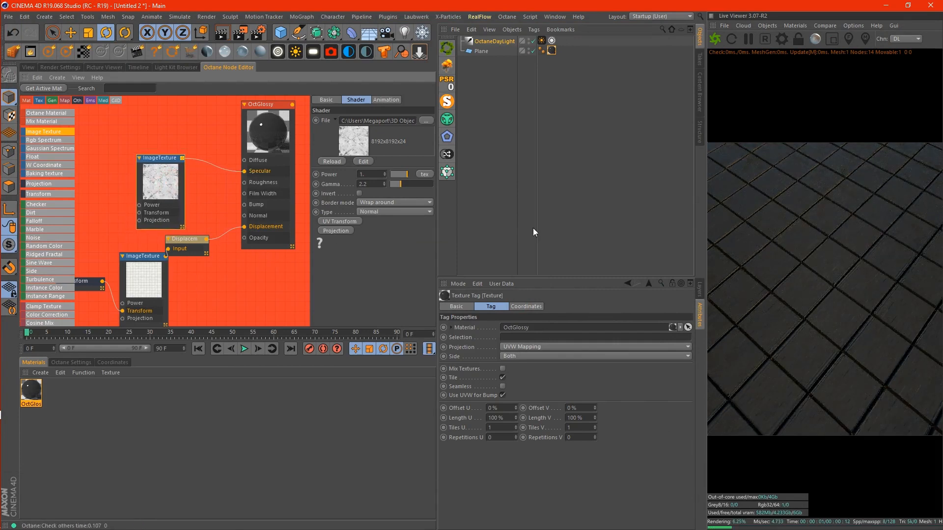
click(28, 67)
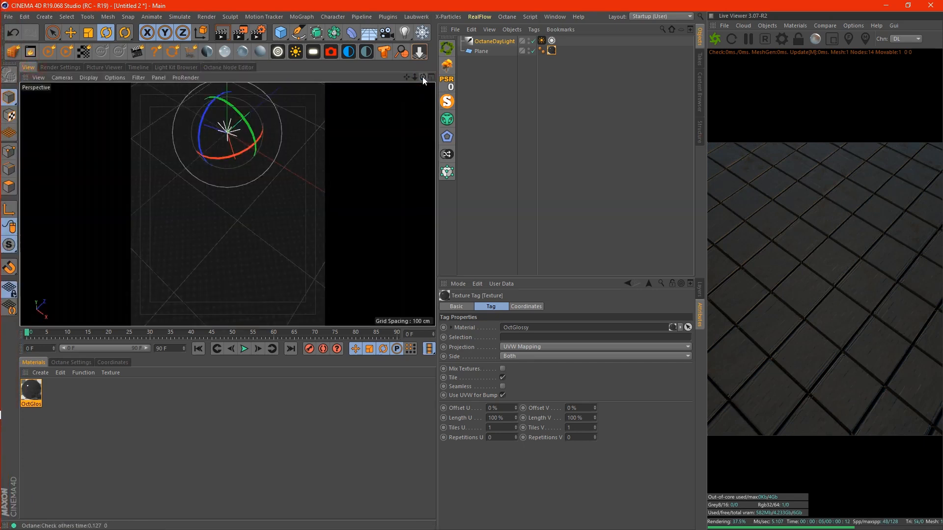
drag(423, 78, 473, 62)
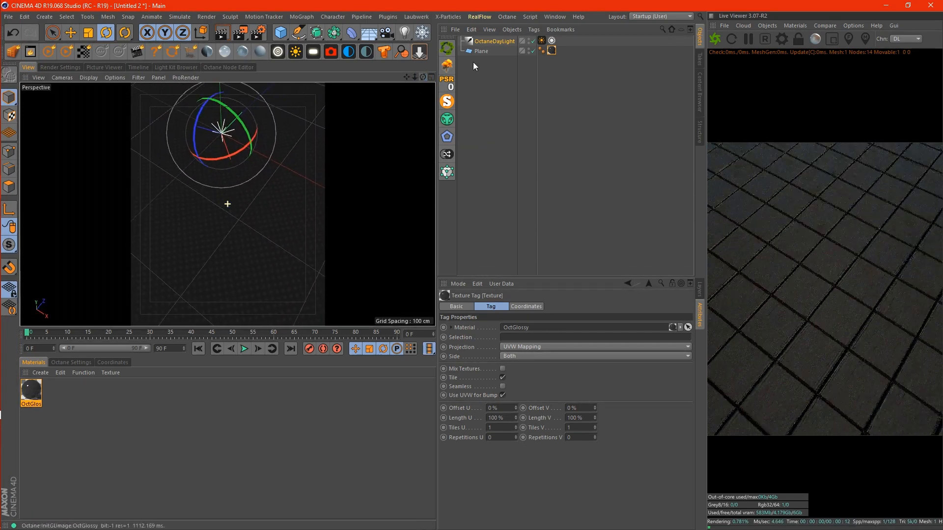
click(246, 69)
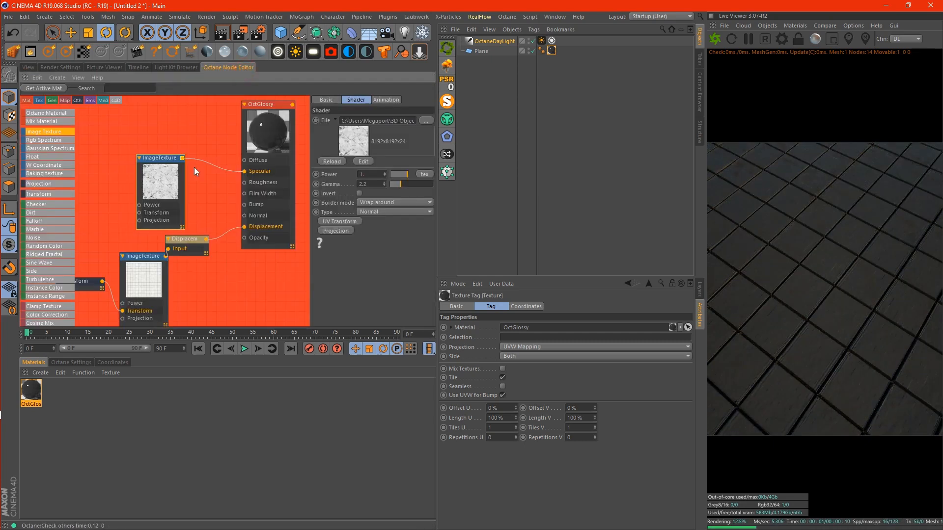
mouse_move(171, 197)
mouse_down()
mouse_move(183, 182)
mouse_move(162, 183)
mouse_up()
drag(188, 246, 214, 270)
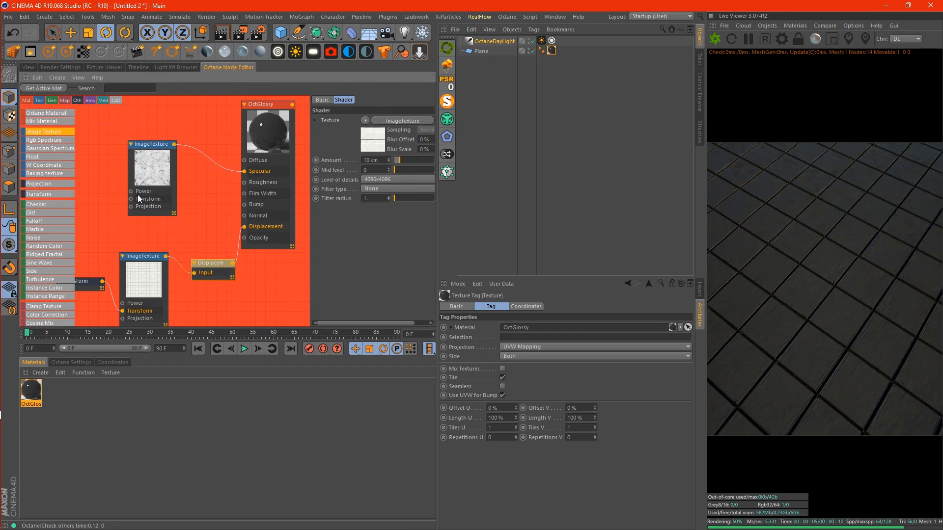
drag(155, 176, 140, 156)
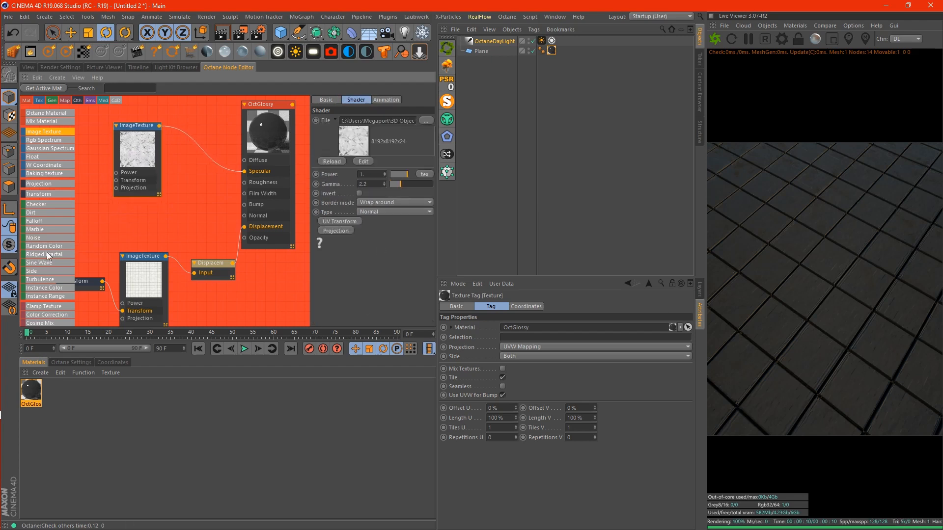
Step: Add a Noise node and connect it to the OctGlossy material's Bump channel
scroll(54, 246, down, 1)
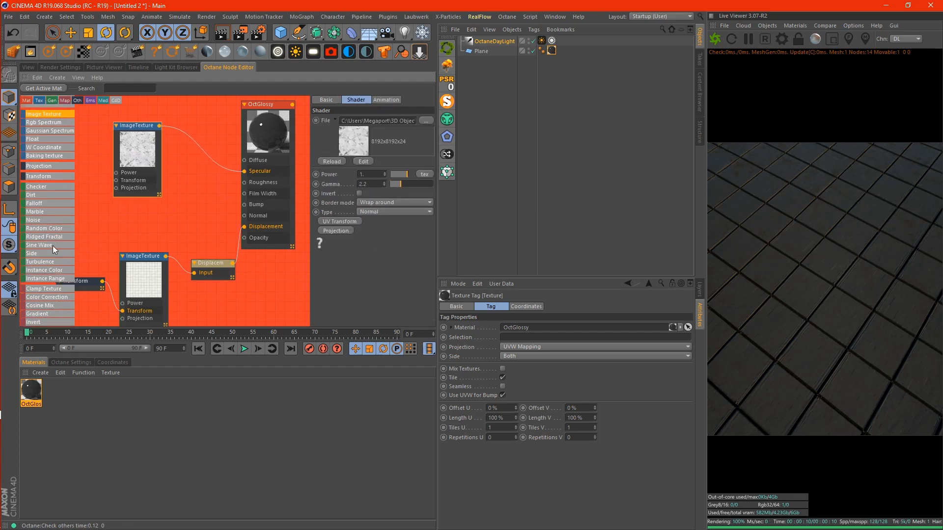
drag(40, 232, 244, 204)
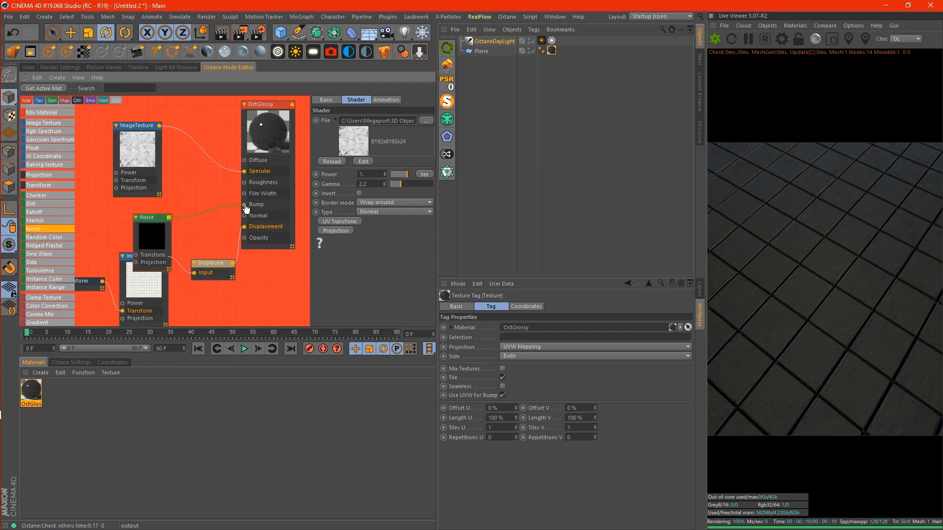
drag(148, 237, 155, 225)
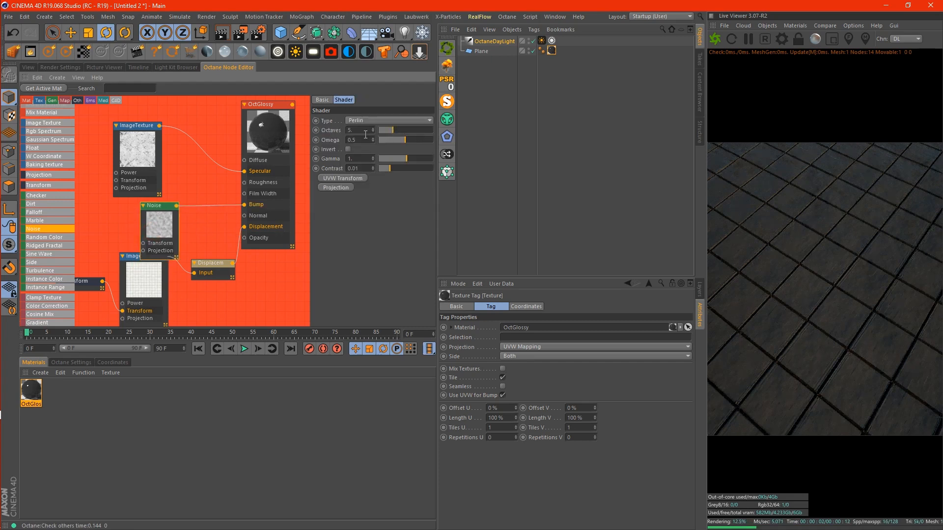
Step: Set the Noise node's octaves to 10, omega to 0.8, contrast to about 0.018 and gamma to about 1.61
double_click(362, 130)
text(10)
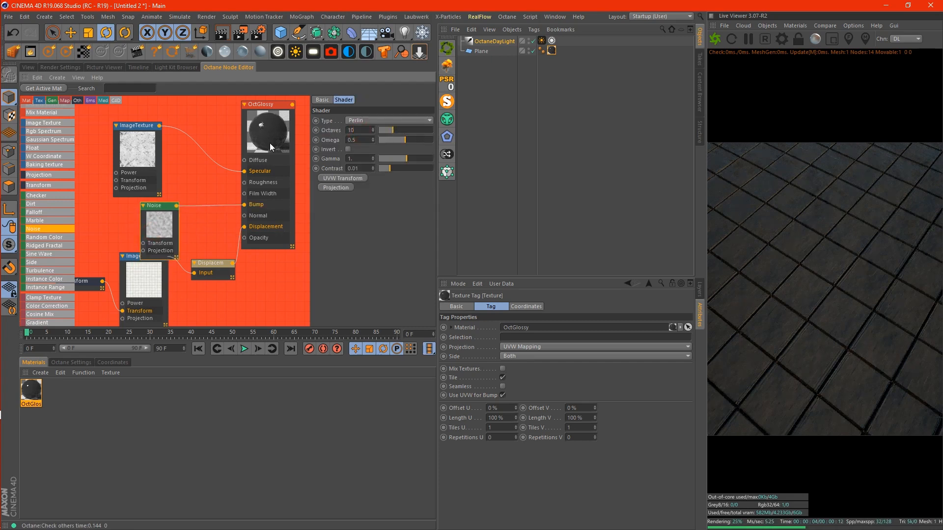
click(362, 139)
drag(362, 142, 296, 143)
text(0.8)
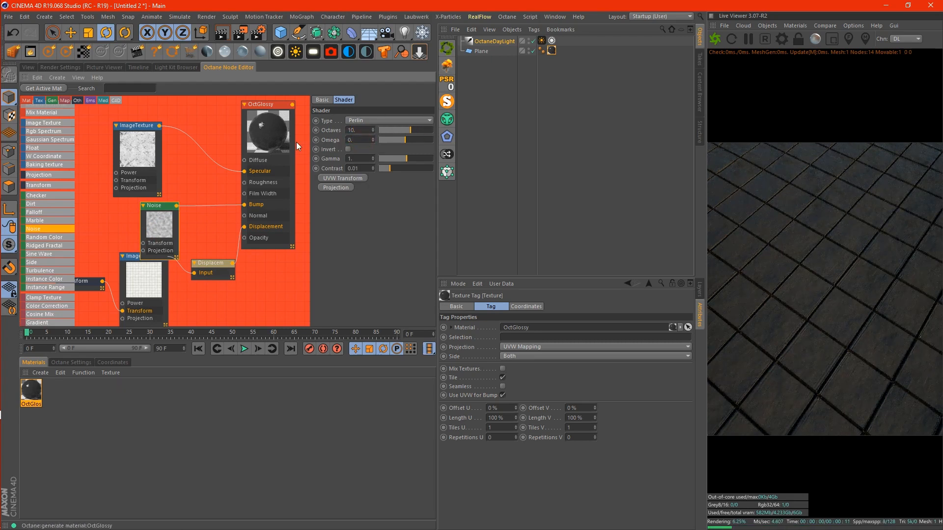
click(397, 168)
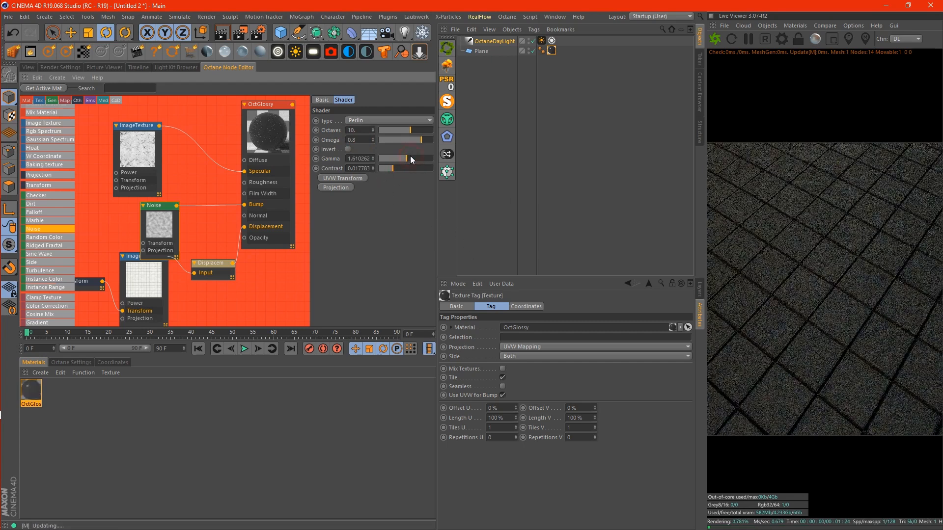
click(411, 157)
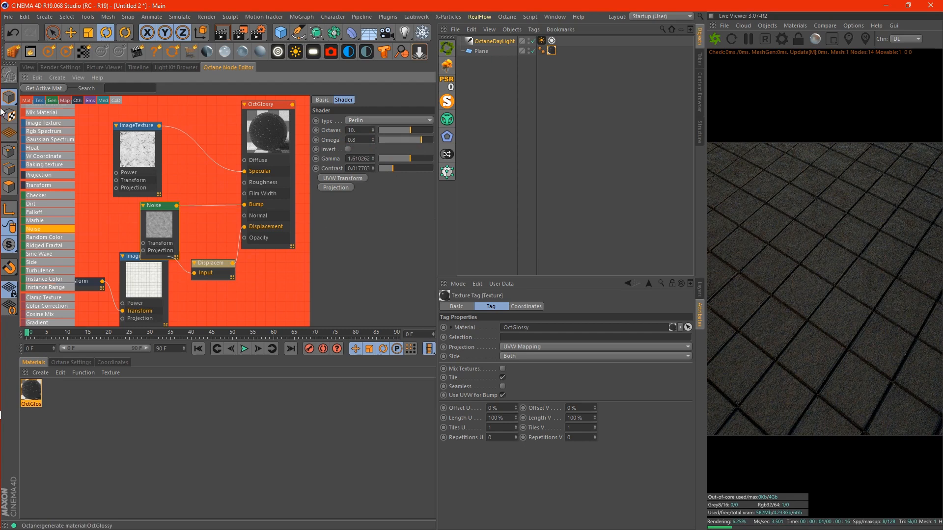
Step: Add an Octane camera with a high-angle view over the tiled ground and make it the active camera
click(28, 66)
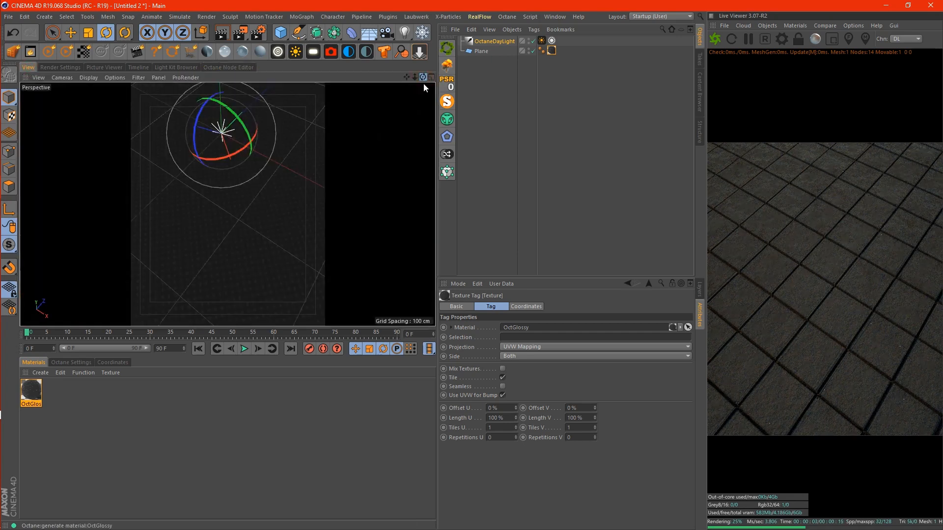
drag(423, 77, 423, 32)
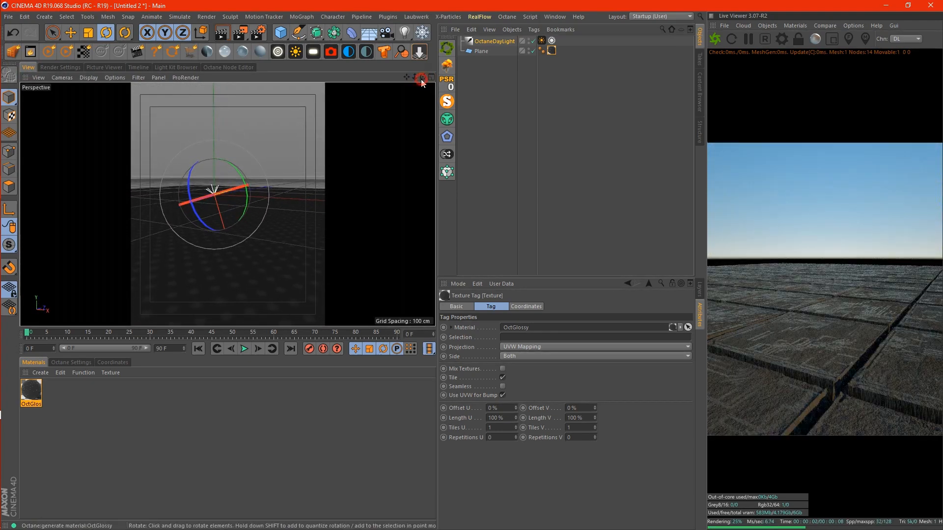
mouse_move(422, 77)
mouse_down()
mouse_move(434, 144)
mouse_move(420, 79)
mouse_up()
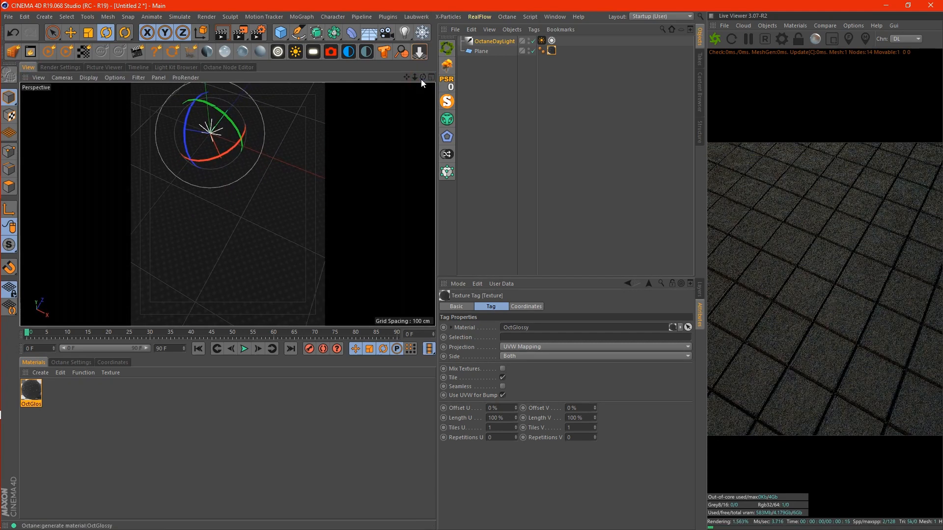
click(330, 51)
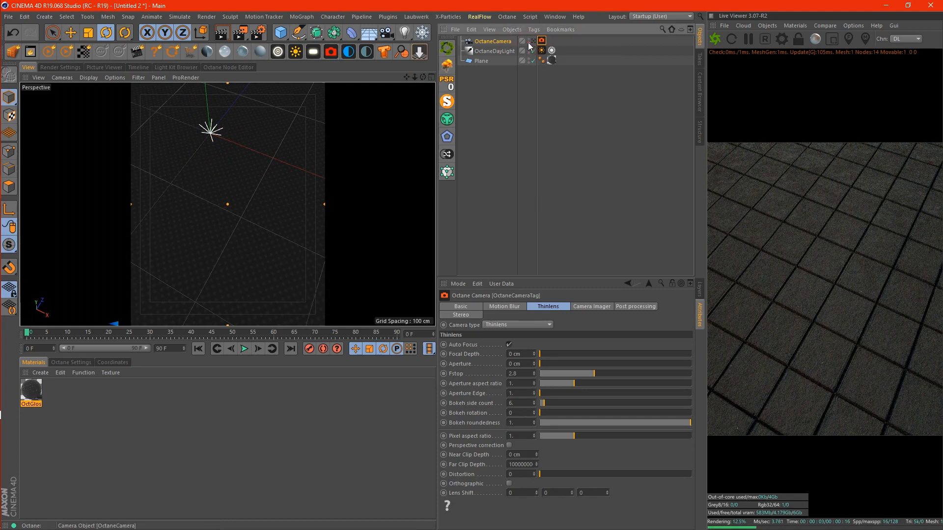
Step: Enable the Octane camera's Camera Imager with response Ektachrome_400XCD and neutral response, and raise its gamma
click(585, 307)
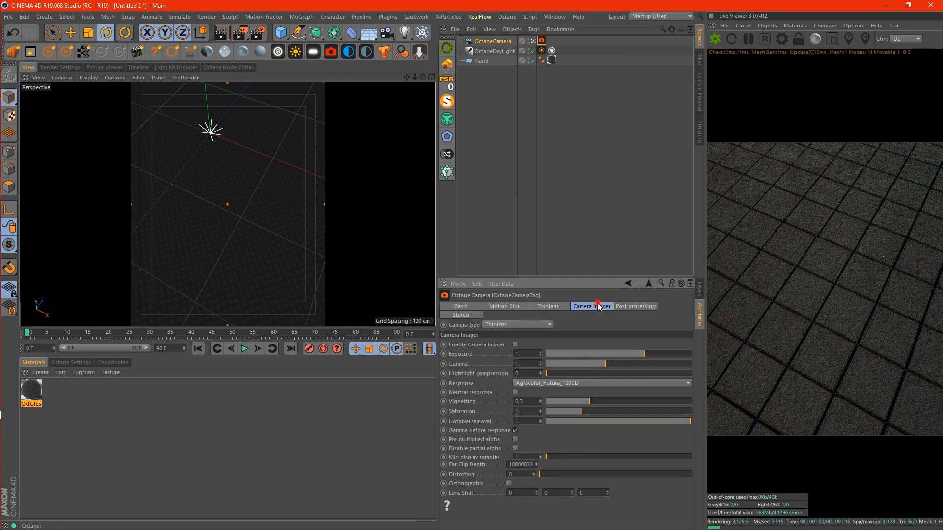
click(537, 384)
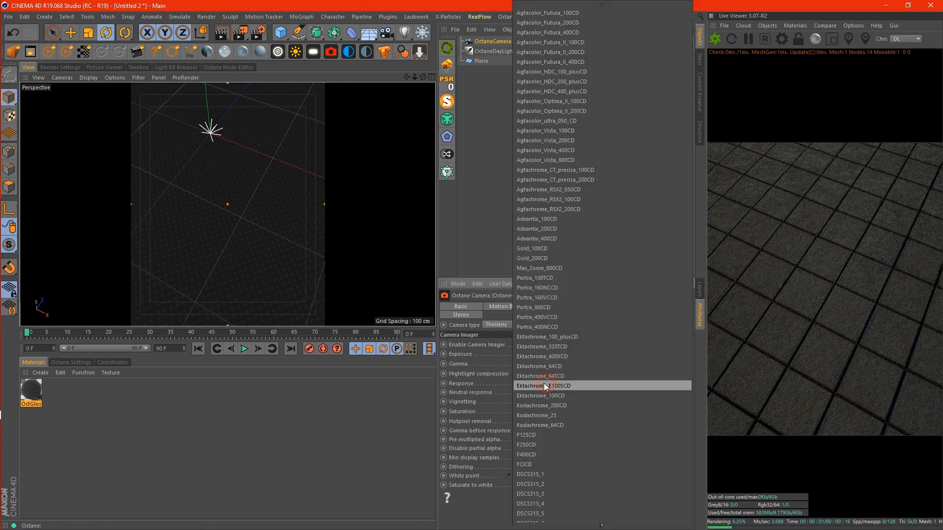
click(554, 359)
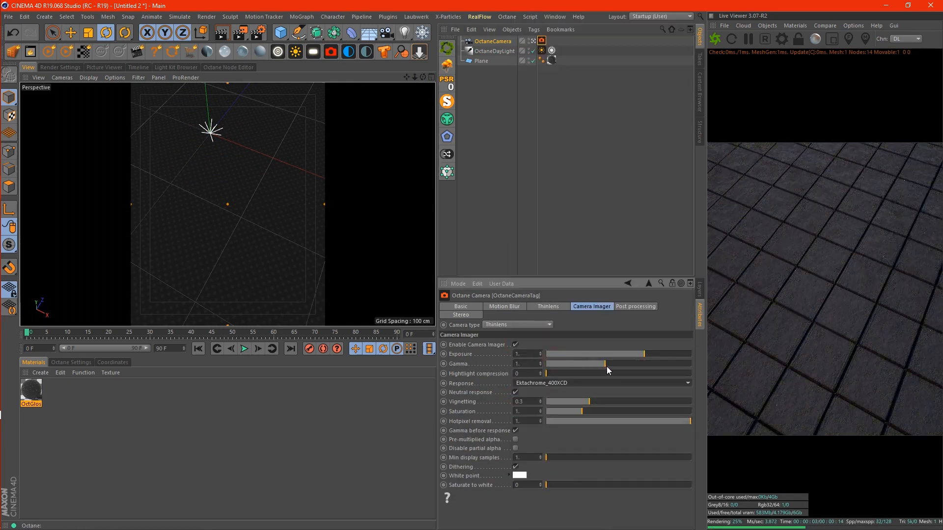
drag(608, 367, 620, 365)
Step: Enable the Octane camera's post processing, adjust its bloom power, and set the Camera Imager gamma to about 1.46
click(635, 306)
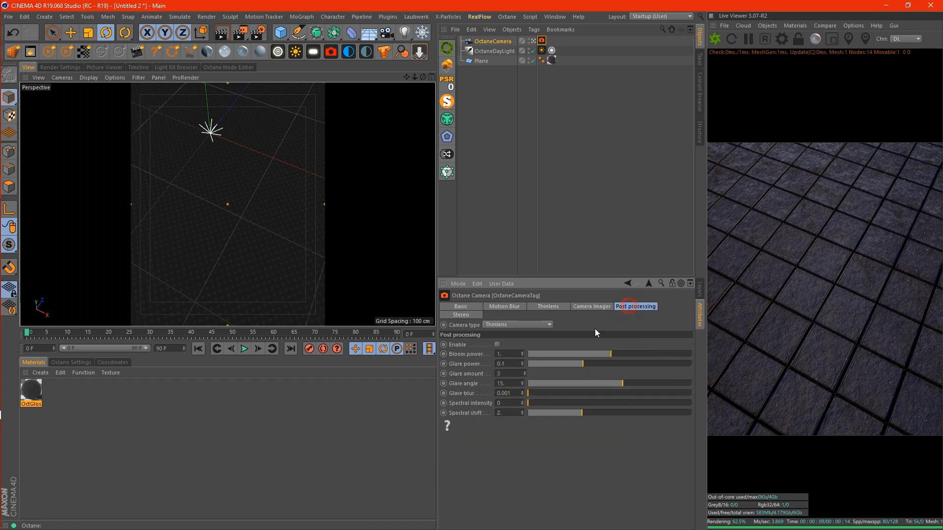
click(498, 345)
mouse_move(614, 354)
mouse_down()
mouse_move(667, 352)
mouse_move(615, 365)
mouse_up()
click(595, 307)
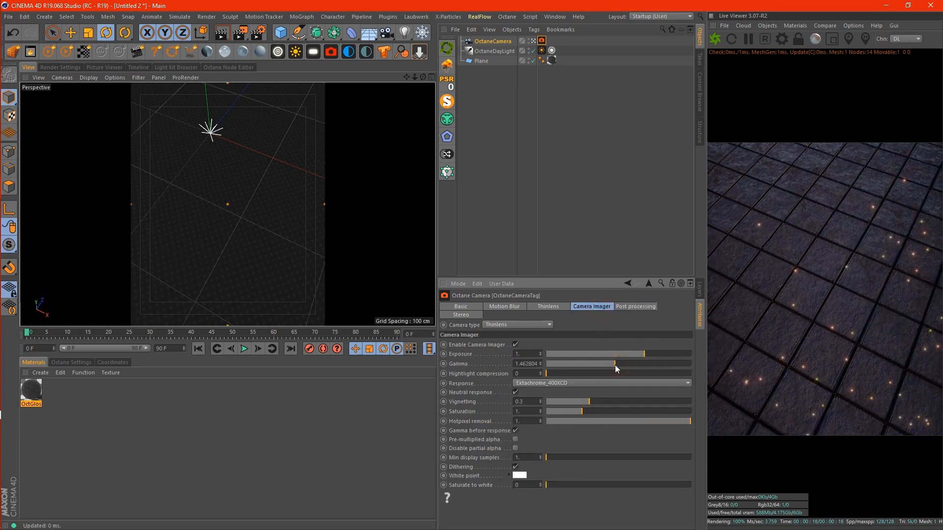
Step: Switch the Octane render kernel to Pathtracing and set its maximum samples to 1500
click(69, 364)
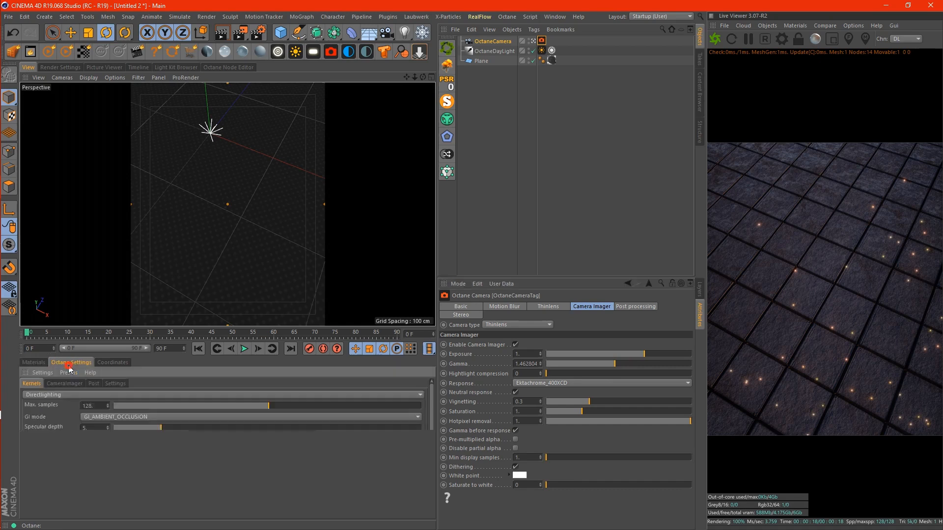
click(69, 396)
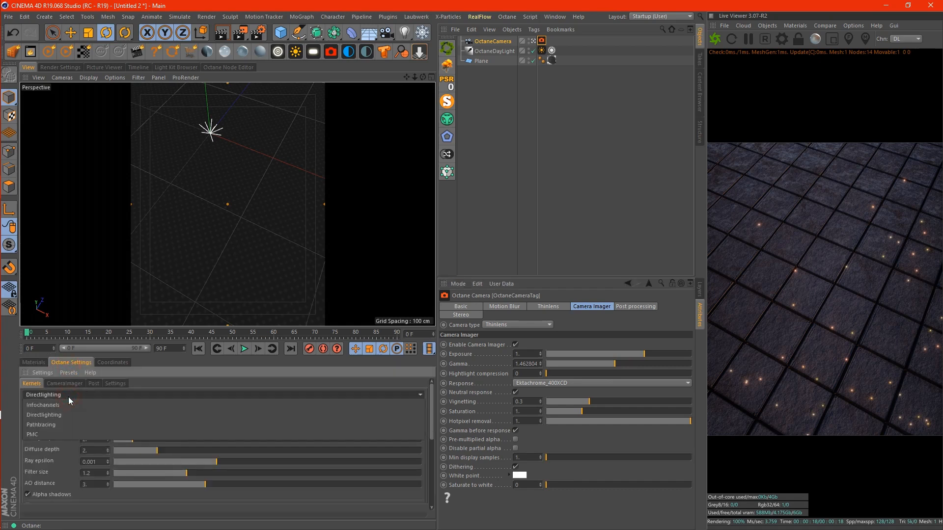
click(51, 425)
double_click(101, 407)
mouse_move(2, 399)
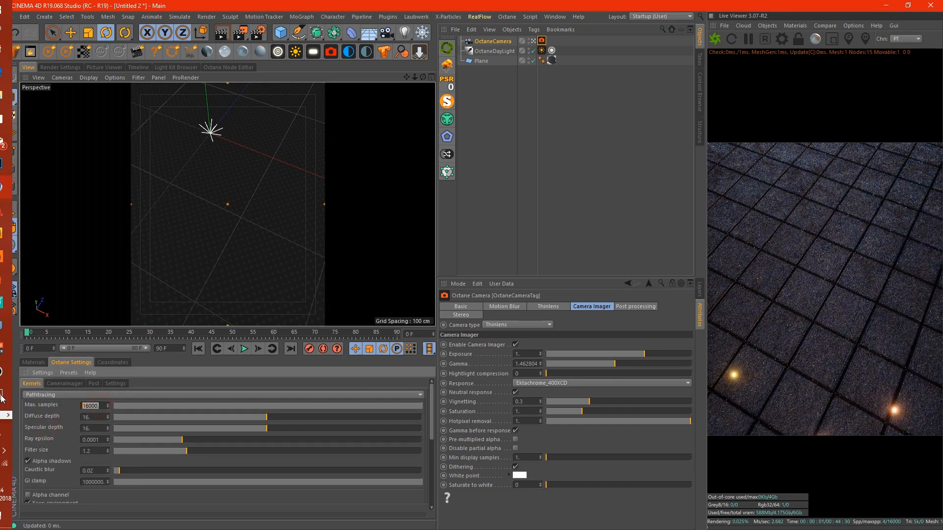
text(1)
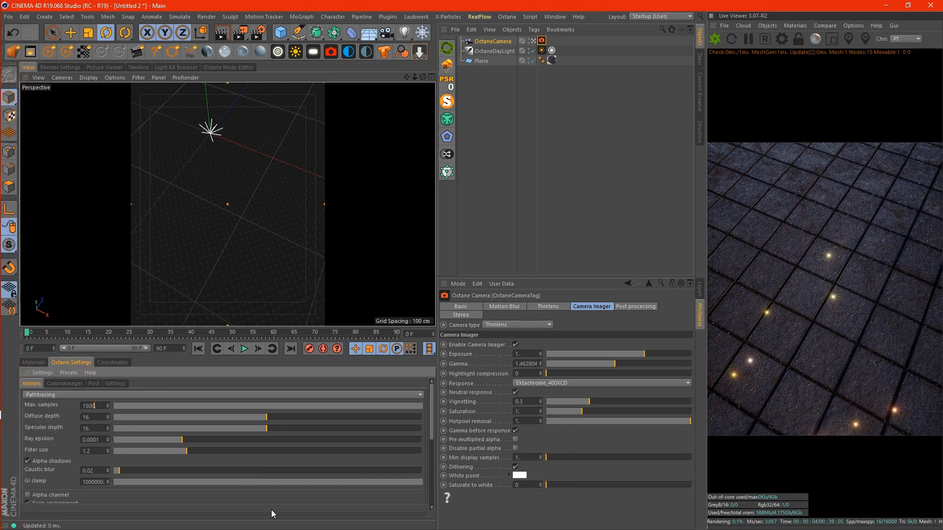
key(Tab)
Step: Set the Pathtracing kernel's GI clamp to 1
key(Tab)
key(Tab)
key(Tab)
key(Tab)
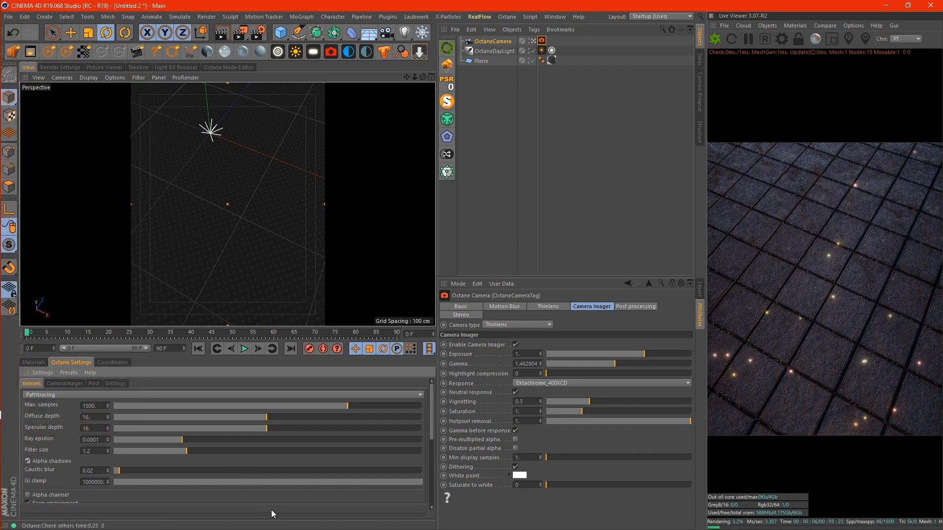
key(Tab)
key(Tab)
text(1)
Step: Enable static noise and adaptive sampling for the Pathtracing kernel
drag(431, 420, 430, 430)
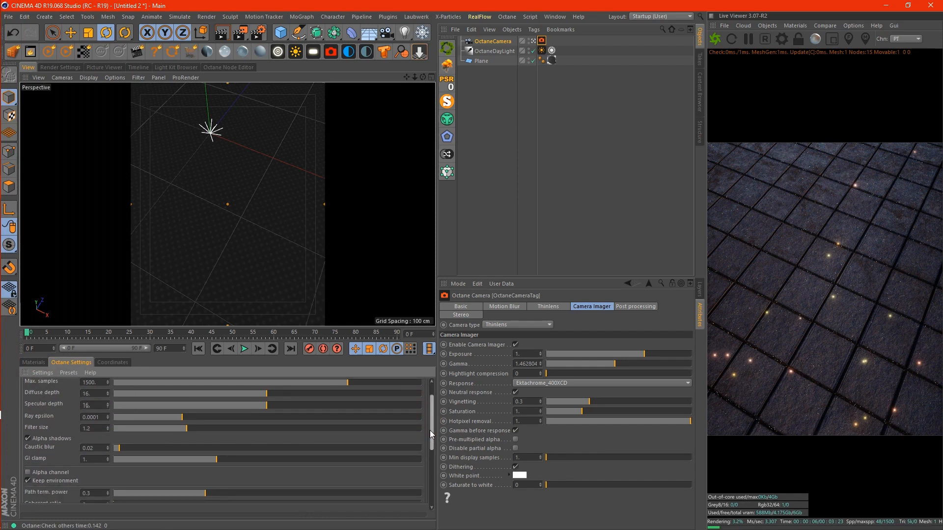
drag(430, 430, 430, 463)
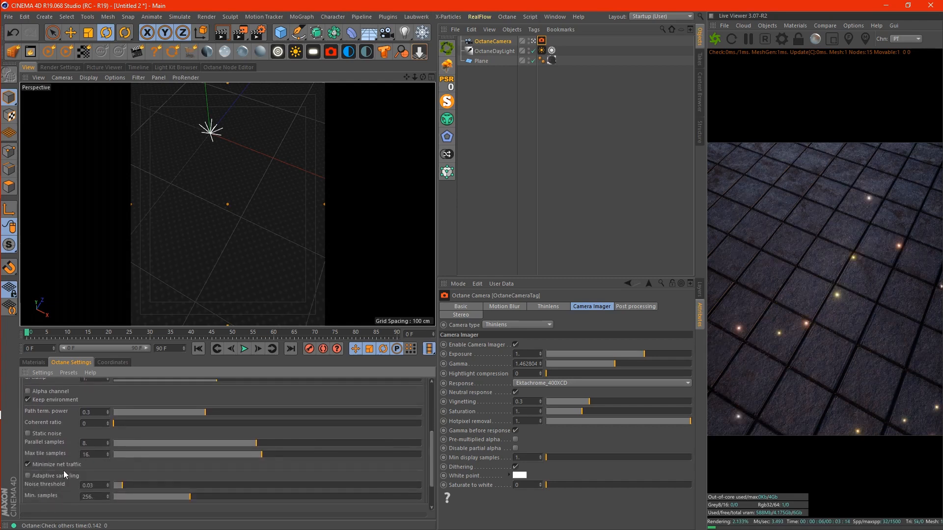
click(28, 434)
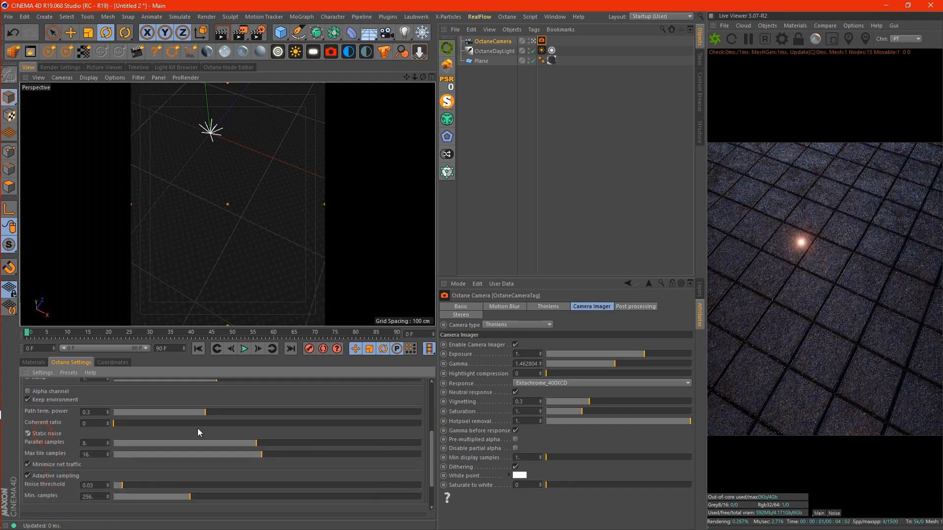
drag(429, 474, 432, 414)
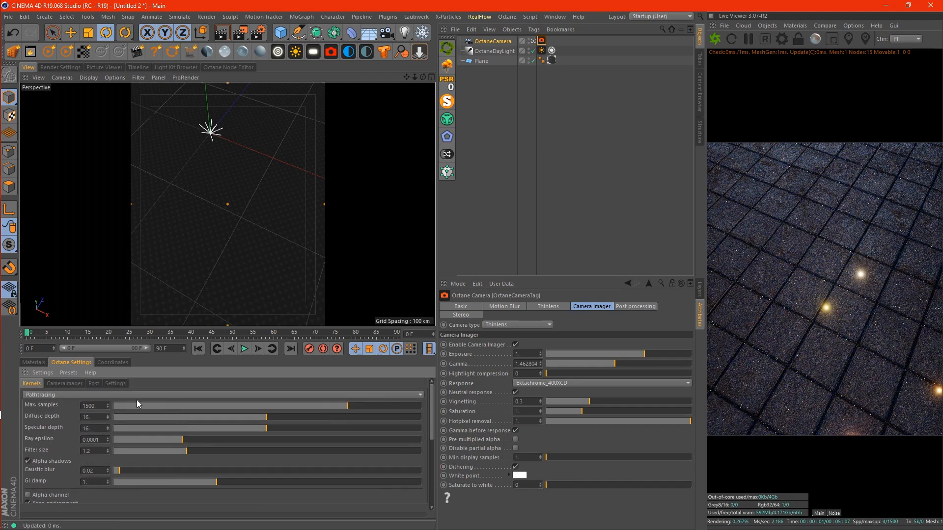
Step: Set the Octane camera's focal length to the Portrait (80 mm) preset
click(34, 362)
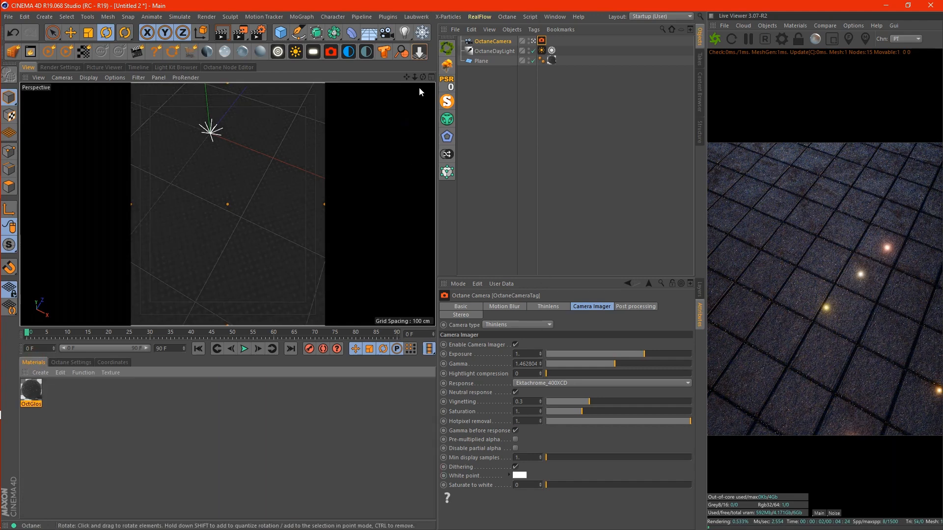
click(486, 42)
click(581, 349)
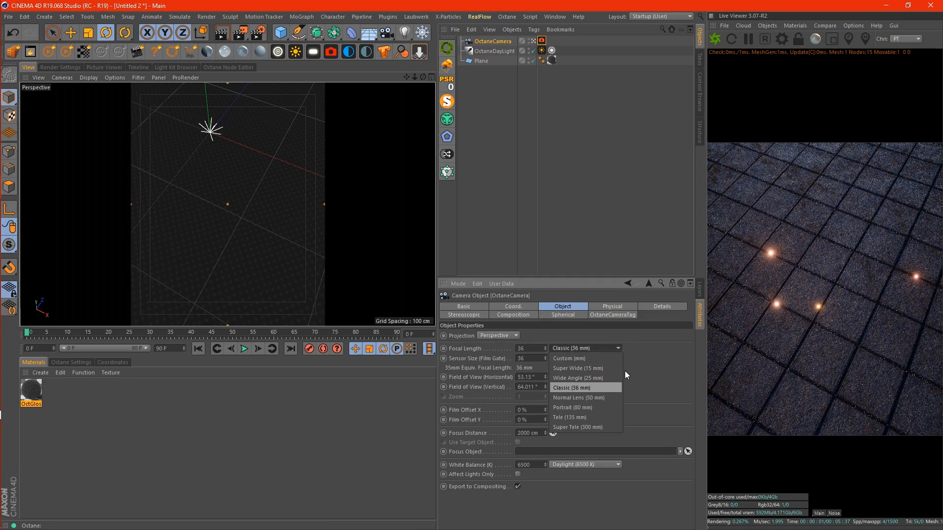
click(570, 407)
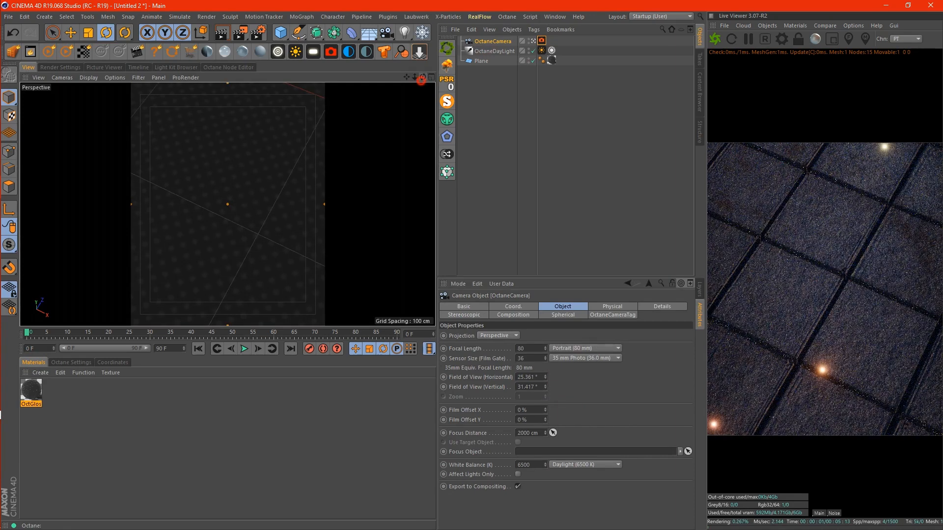
Step: Reframe the Octane camera to a lower, shallower angle looking across the ground tiles
drag(422, 80, 422, 82)
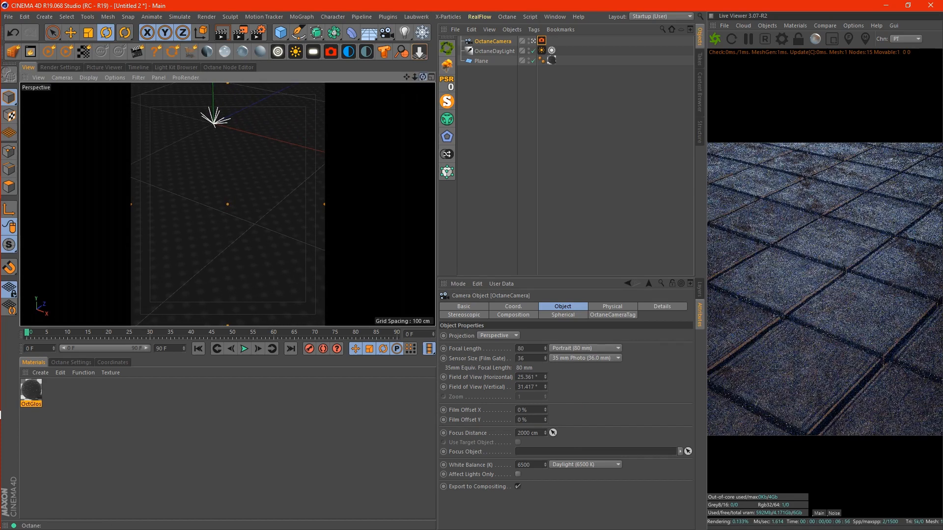
drag(421, 82, 420, 80)
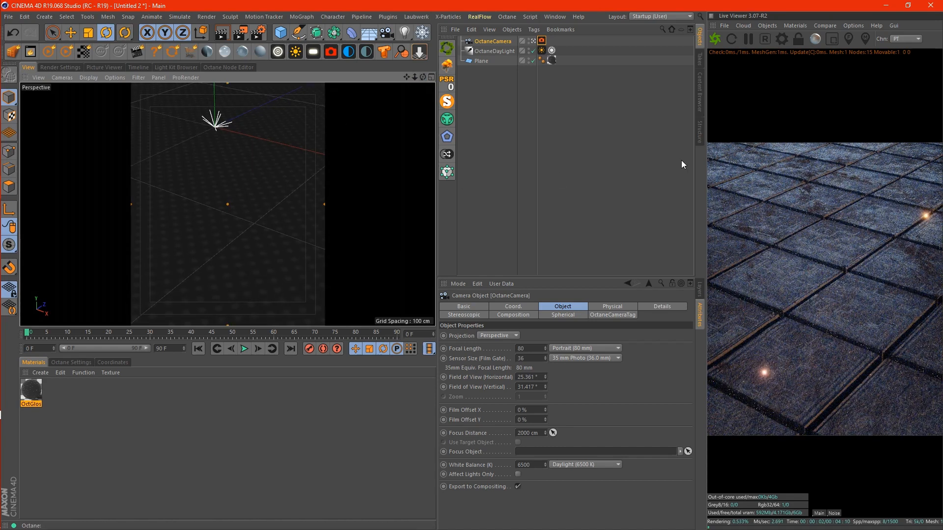
click(855, 23)
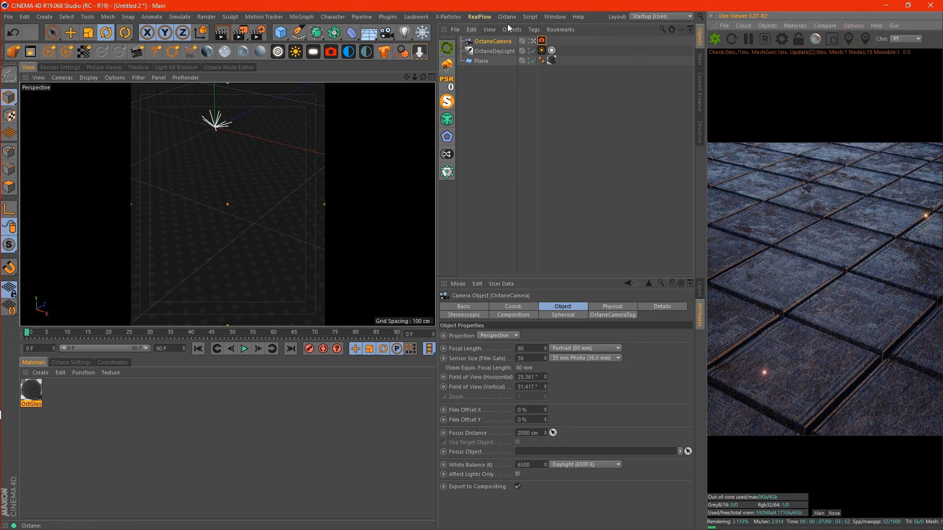
Step: Leave the Octane camera view and add a Disc primitive at the center of the ground plane
click(533, 41)
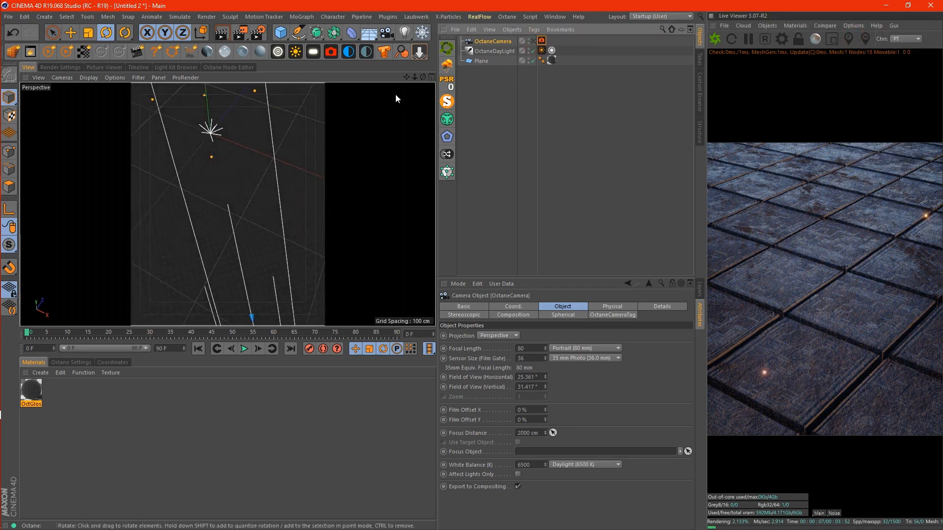
mouse_move(422, 77)
mouse_down()
mouse_move(408, 78)
mouse_move(414, 86)
mouse_move(407, 78)
mouse_up()
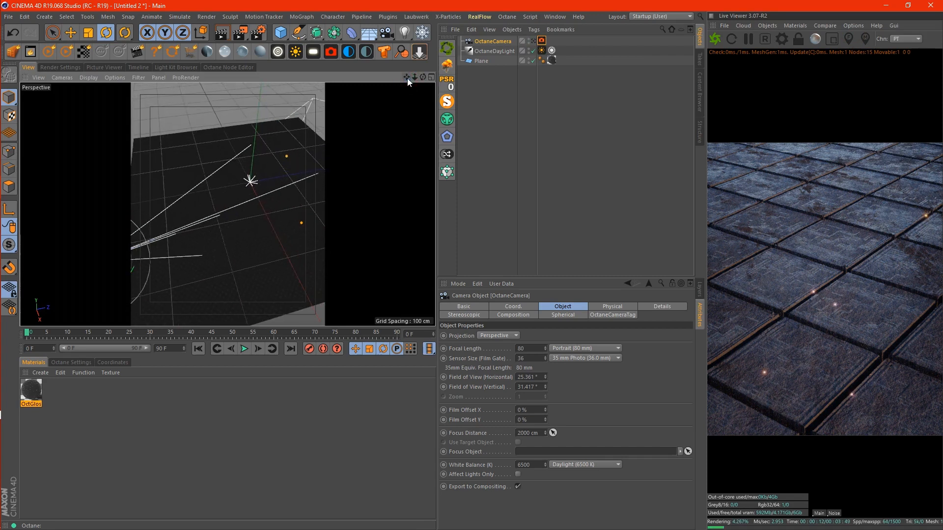
click(281, 33)
click(329, 69)
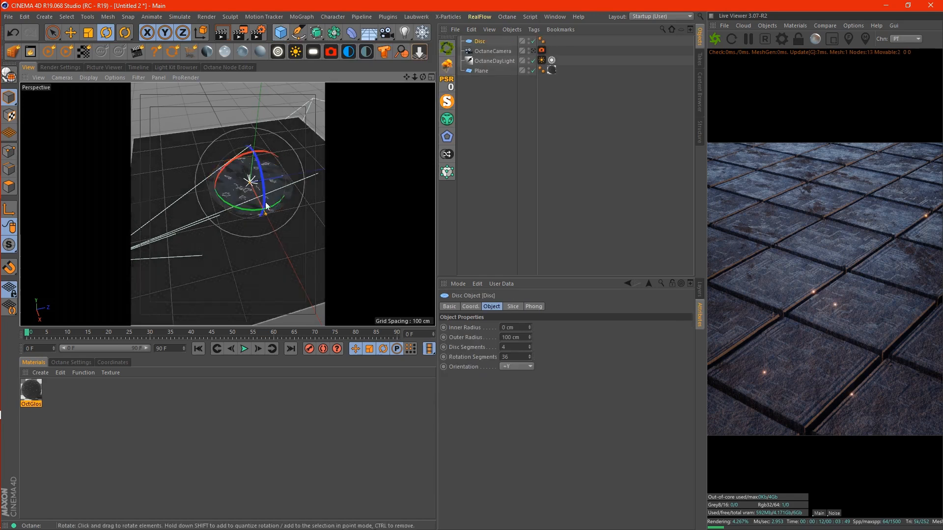
Step: Scale the disc to an outer radius of about 117.7 cm and raise it slightly along the Y axis
key(t)
drag(303, 149, 353, 141)
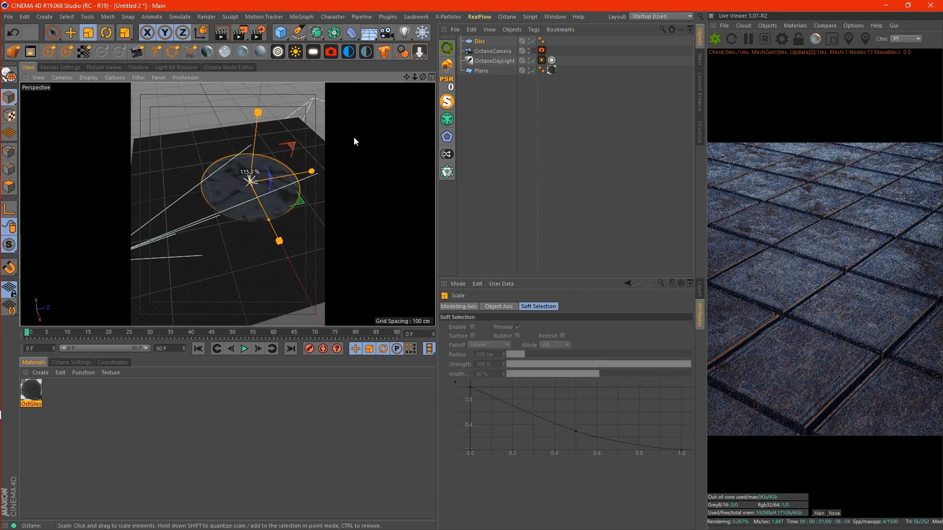
key(e)
drag(256, 143, 256, 137)
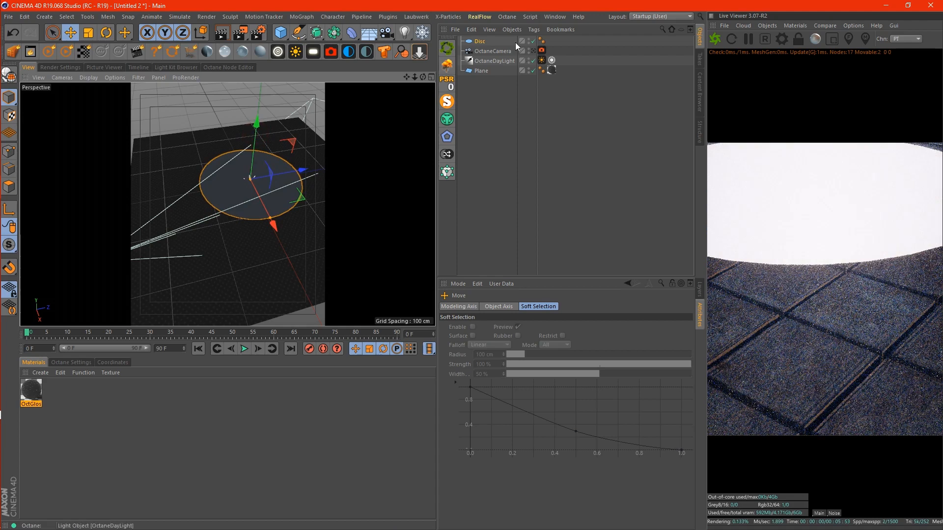
Step: Try reducing the disc's outer radius to 112.7 cm and undo the change
click(477, 42)
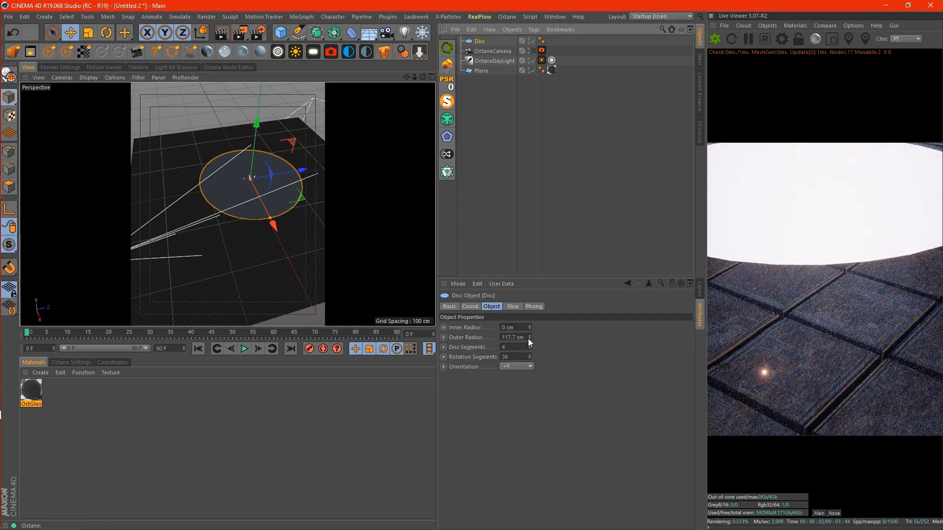
drag(529, 338, 530, 343)
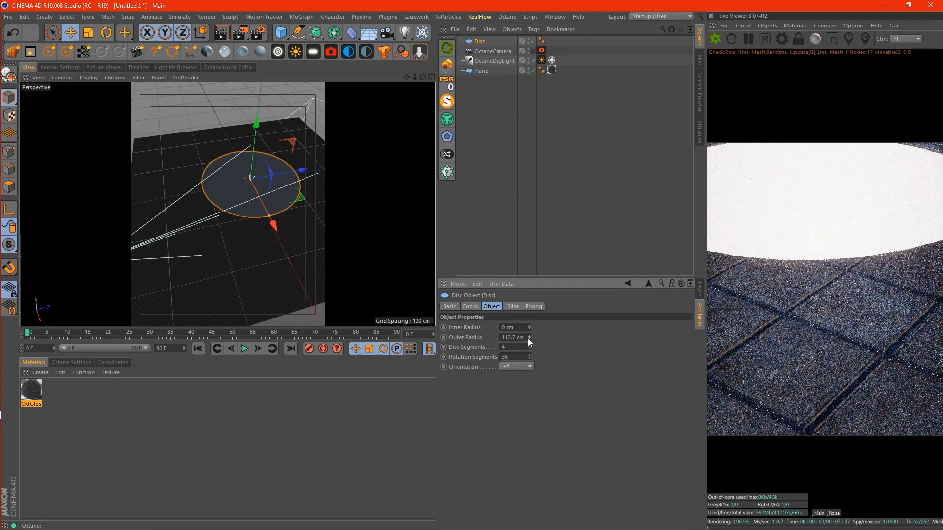
key(ctrl+z)
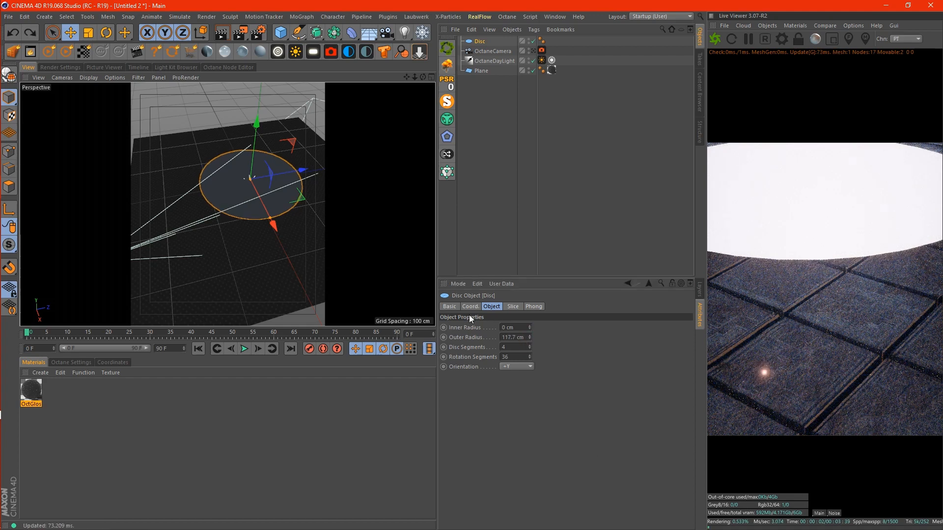
Step: Try Y positions of 7, 7.5, 8 and 8.5 cm for the disc against the ground tiles
click(470, 307)
drag(493, 340, 327, 357)
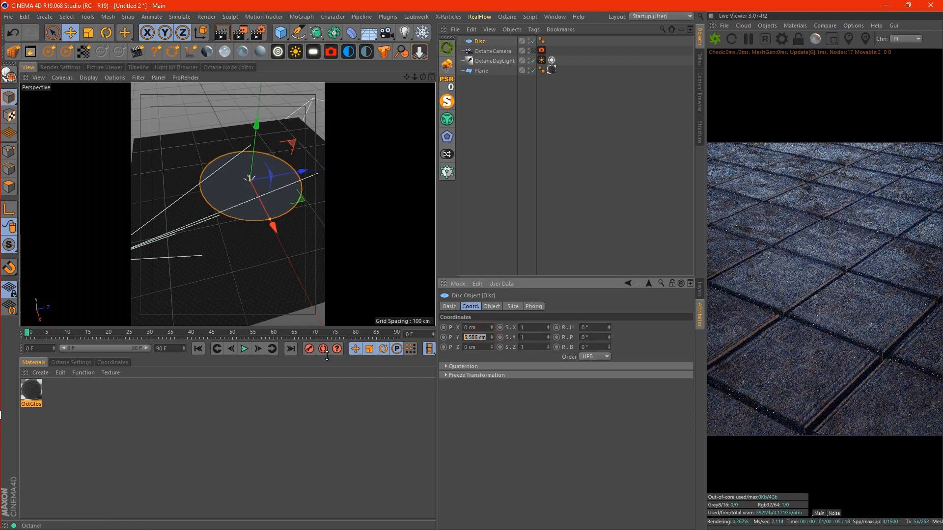
text(7)
key(Return)
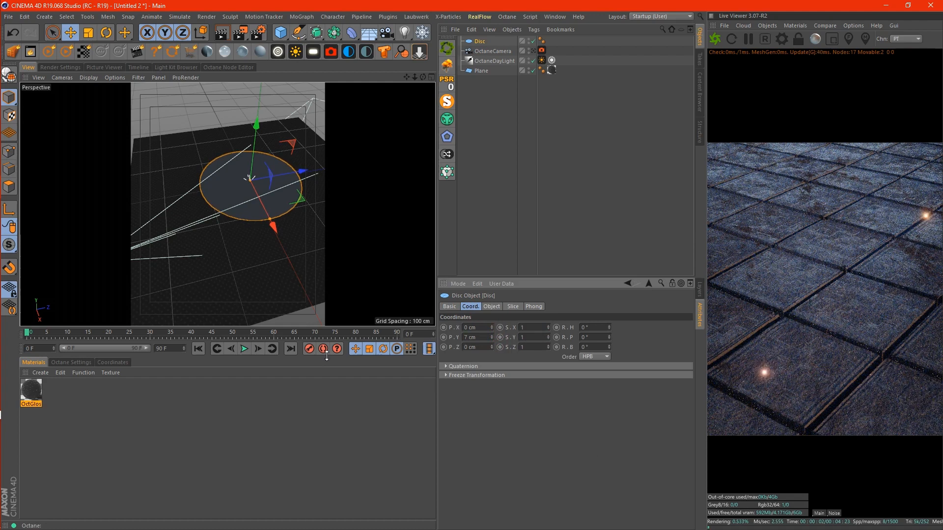
text(7.5)
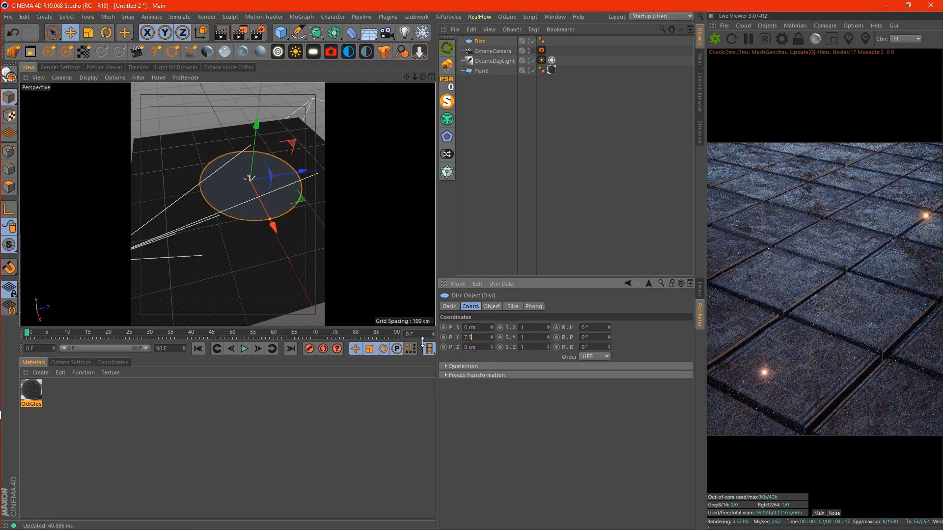
key(Return)
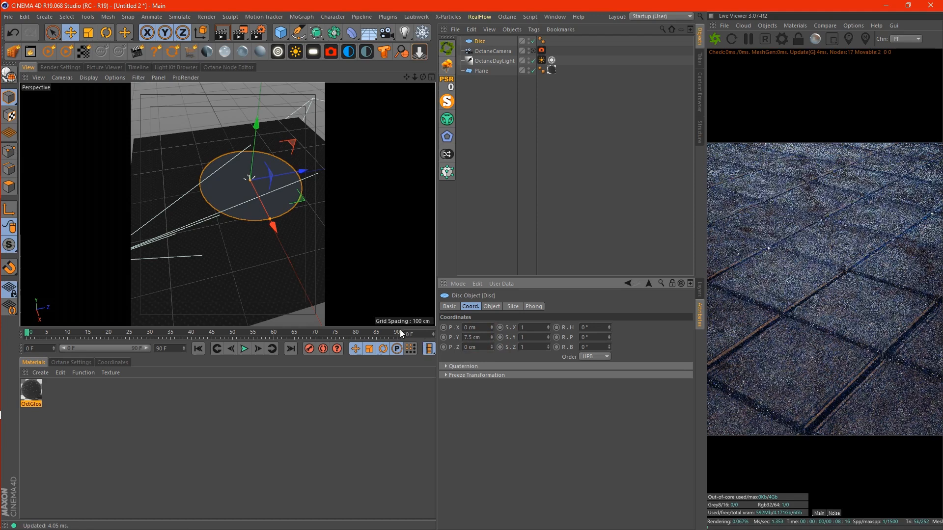
drag(484, 339, 342, 360)
text(8)
key(Return)
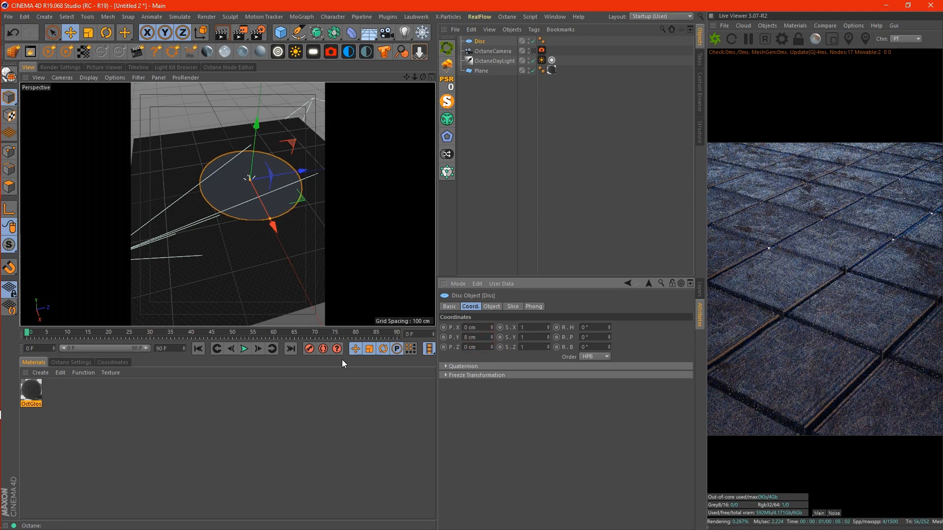
drag(480, 338, 353, 366)
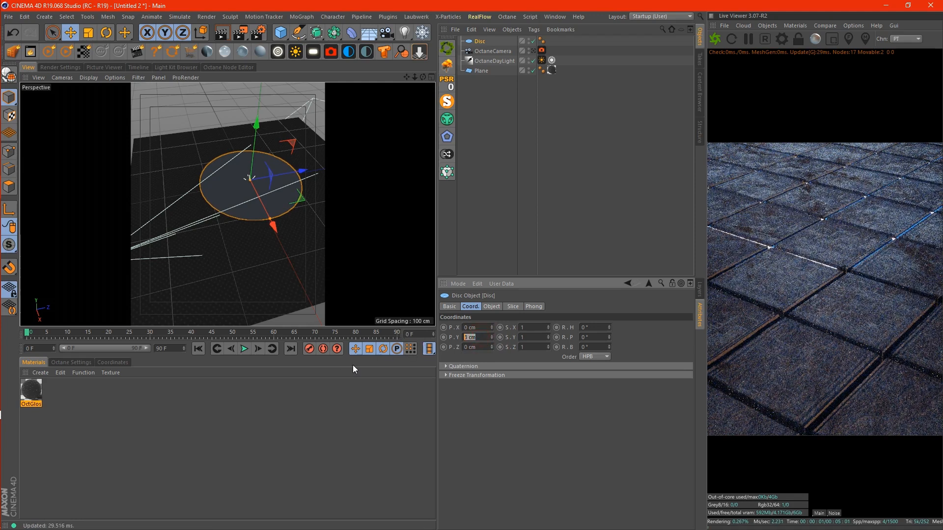
text(8.5)
key(Return)
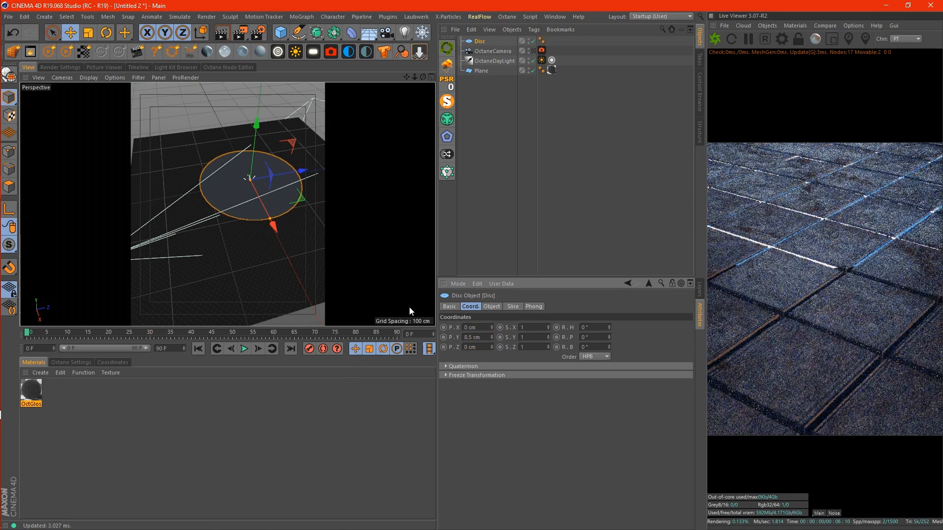
Step: Raise the disc's Y position to 9.5 cm and settle it at 9.2 cm
drag(481, 338, 304, 366)
text(7)
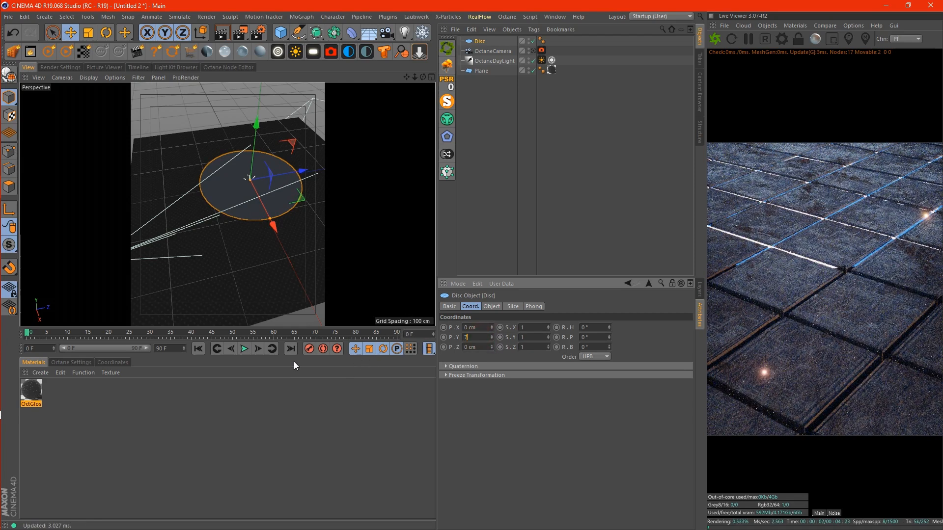
text(9.5)
key(Return)
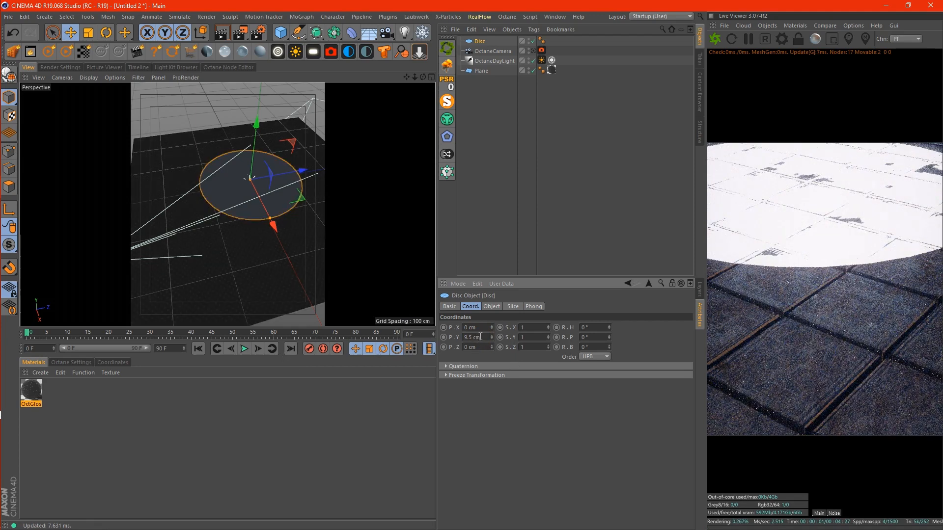
text(9.2)
key(Return)
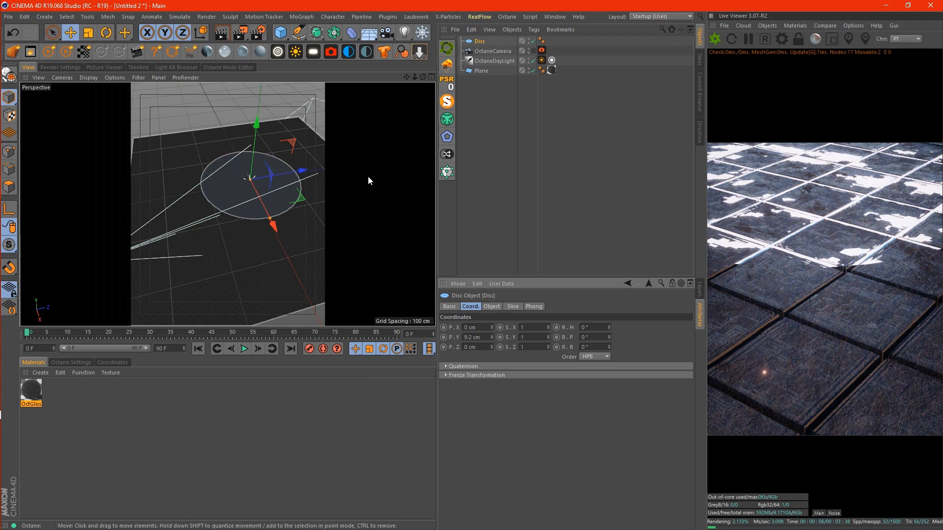
Step: Create an Octane glossy material with a near-black diffuse colour of 14% value and apply it to the disc
click(245, 50)
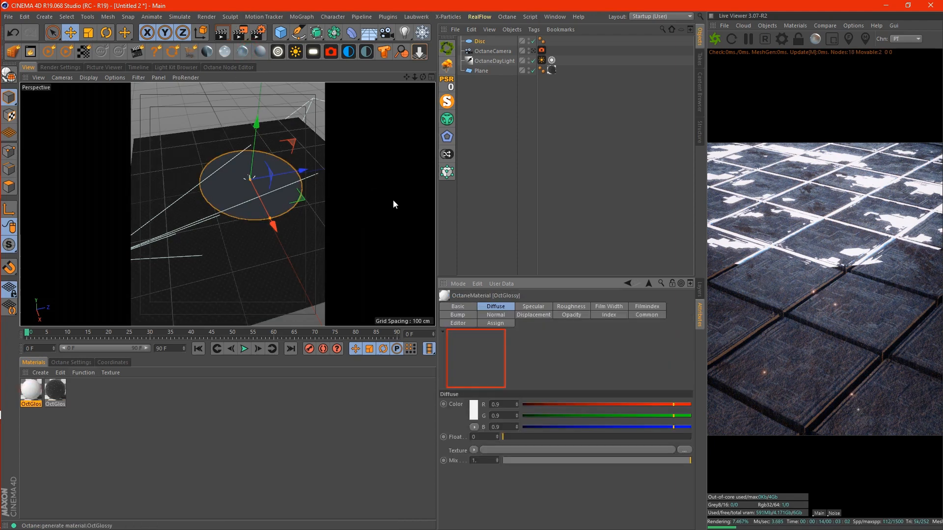
click(274, 114)
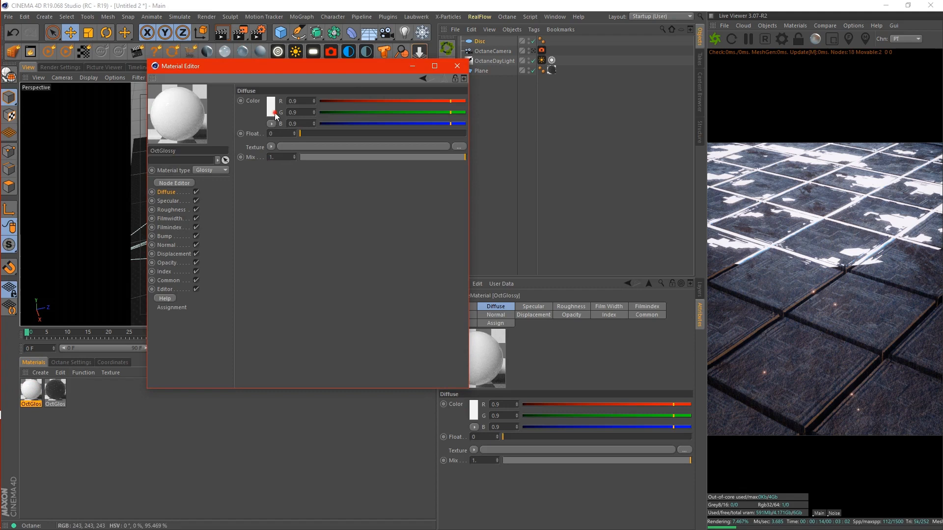
drag(268, 135, 254, 139)
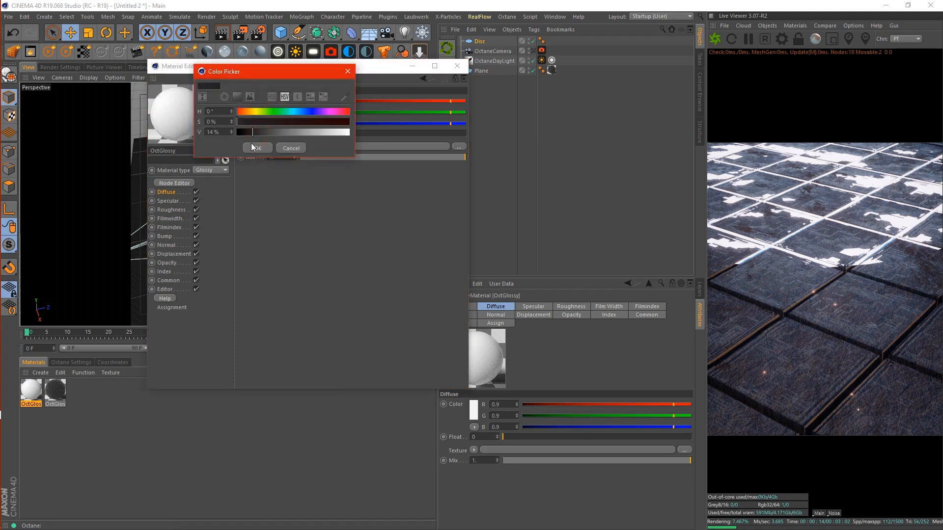
click(257, 147)
click(458, 65)
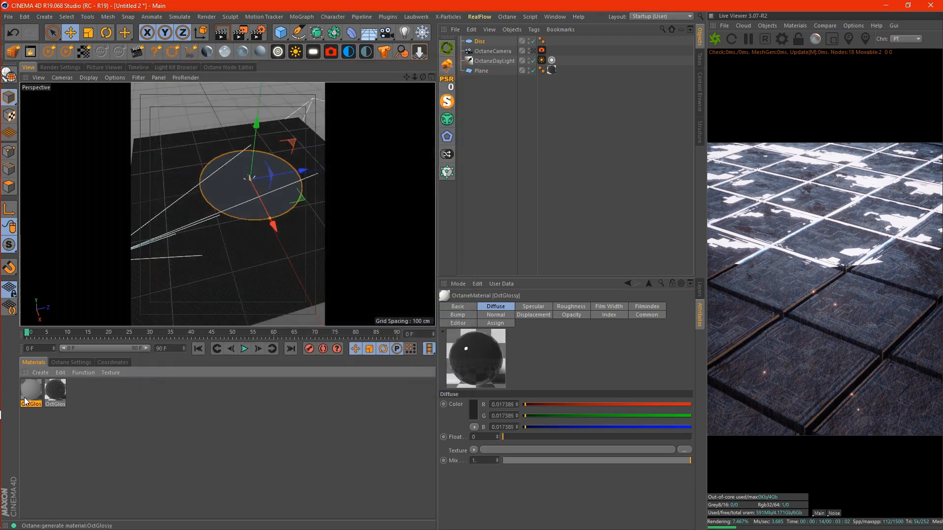
drag(495, 83, 488, 43)
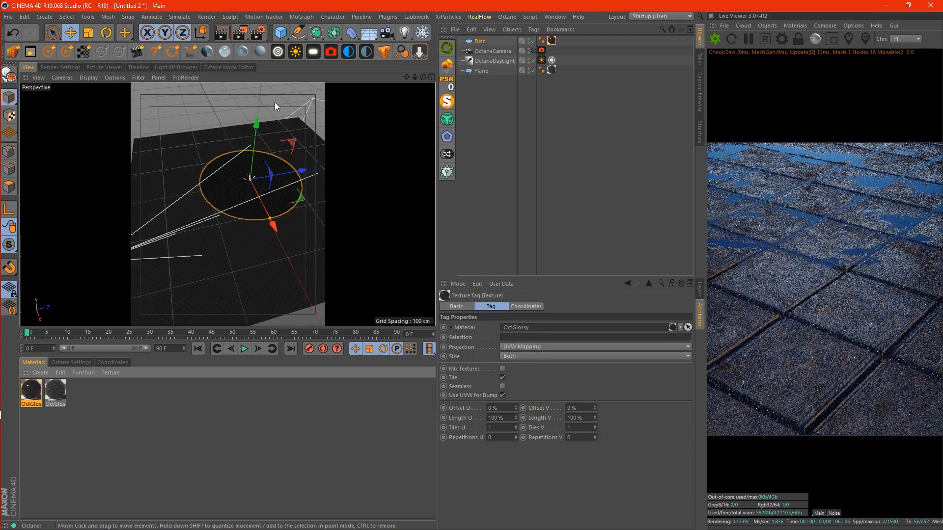
Step: Look through the OctaneCamera and set its focal length to Tele (135 mm)
click(534, 51)
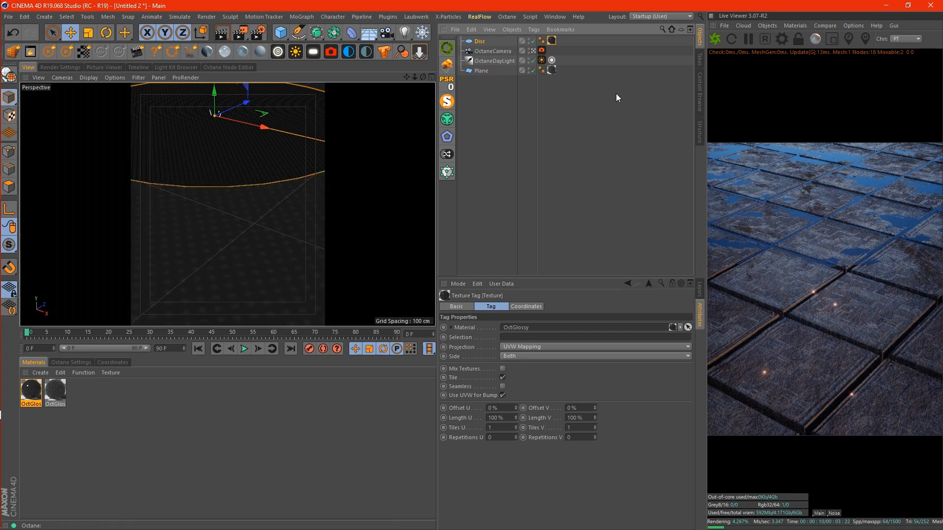
click(488, 52)
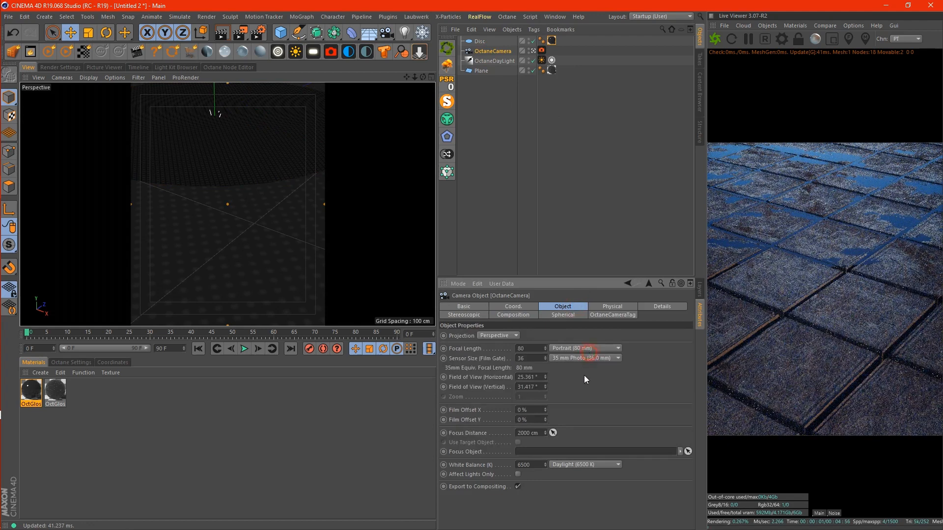
click(588, 349)
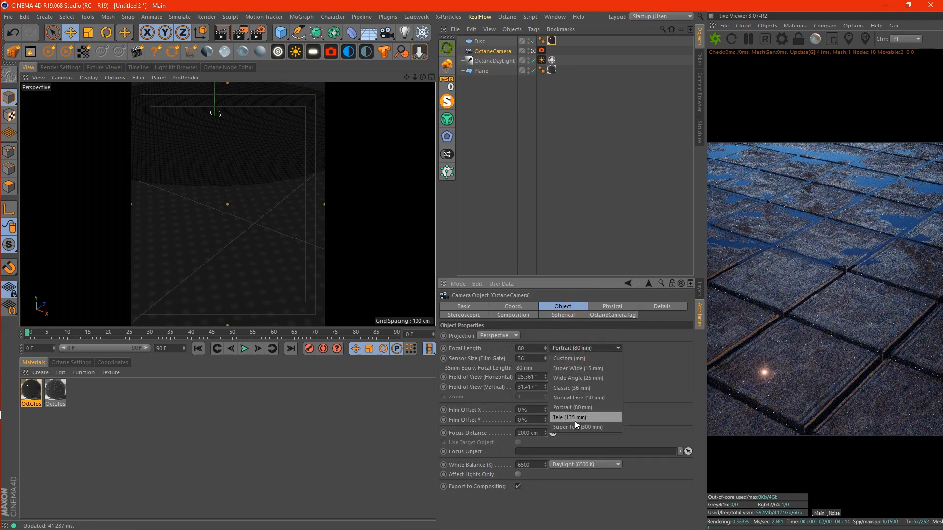
click(576, 419)
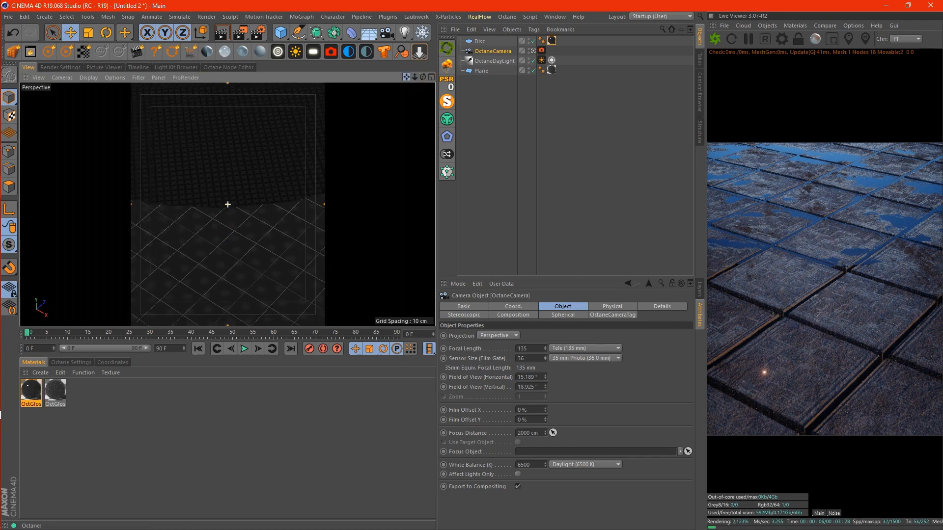
Step: Move and rotate the camera so the wet tiles fill the frame in a closer, steeper view
click(854, 27)
click(859, 37)
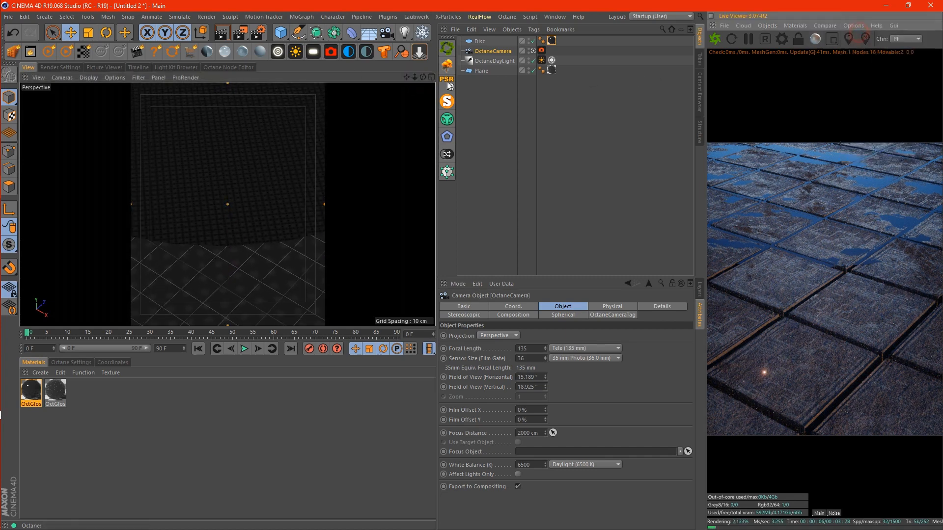
drag(415, 77, 410, 97)
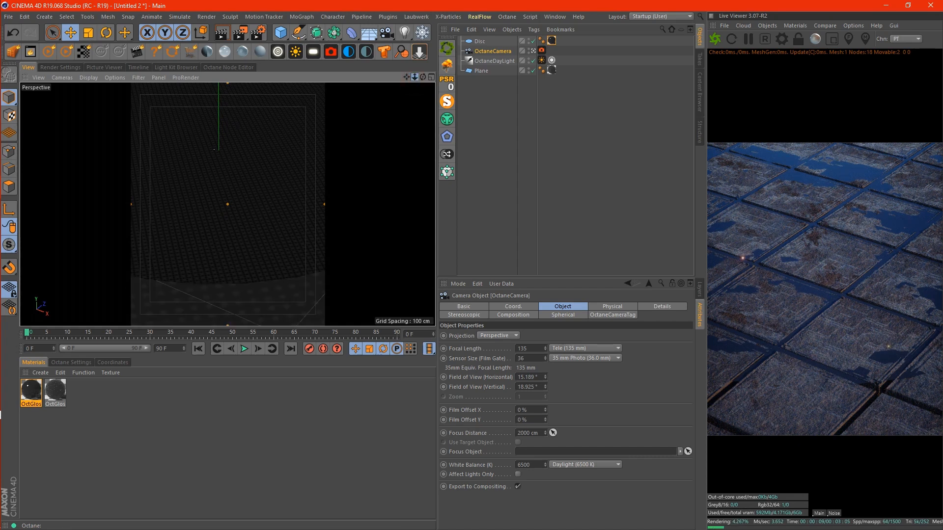
mouse_move(422, 77)
mouse_down()
mouse_move(404, 76)
mouse_move(419, 78)
mouse_up()
Step: Set the transform scale of the tile material's displacement texture to about 0.30 in X and Y
click(63, 389)
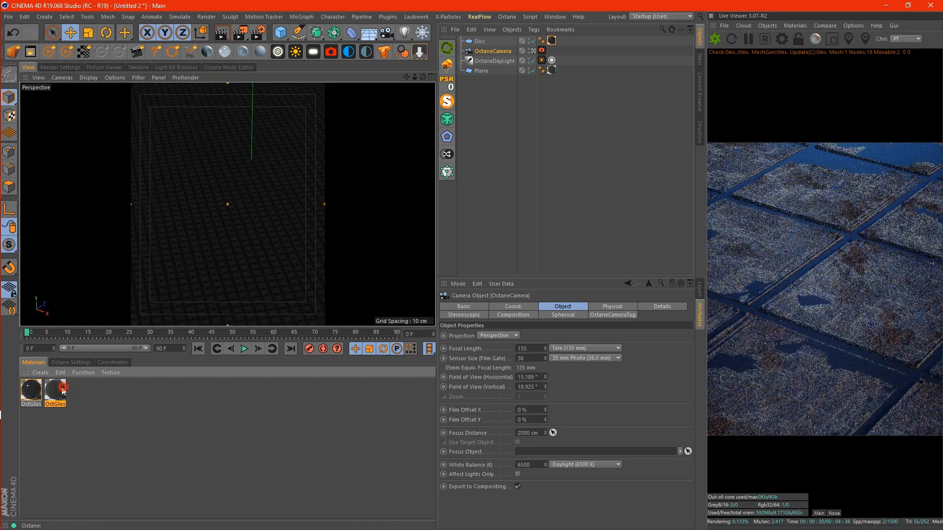
click(229, 68)
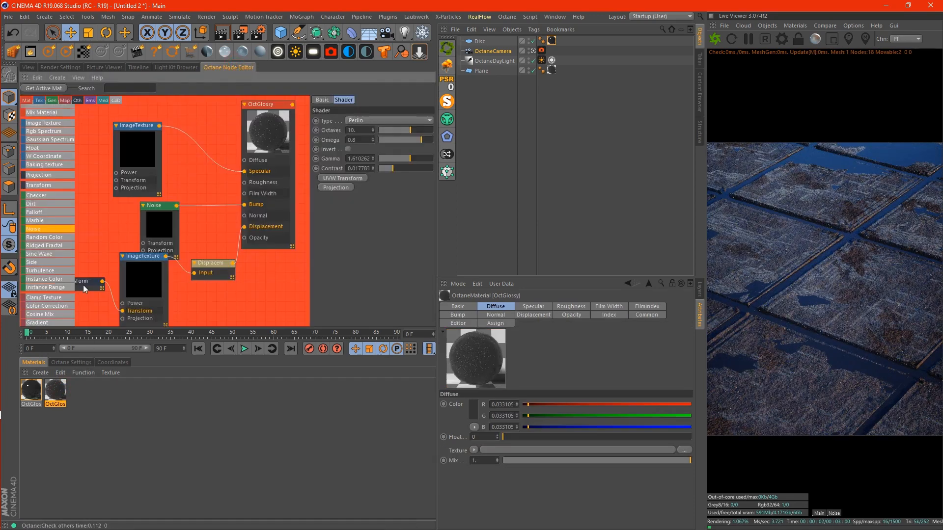
click(83, 285)
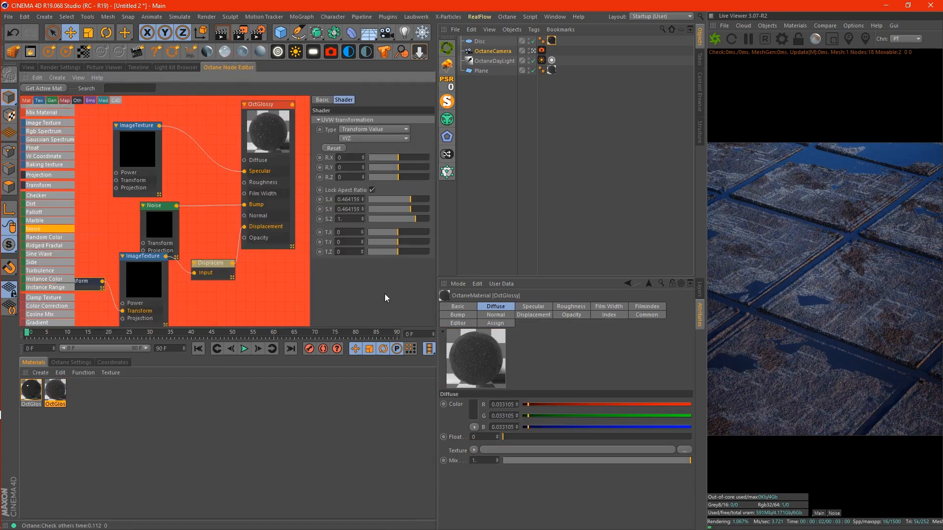
click(408, 208)
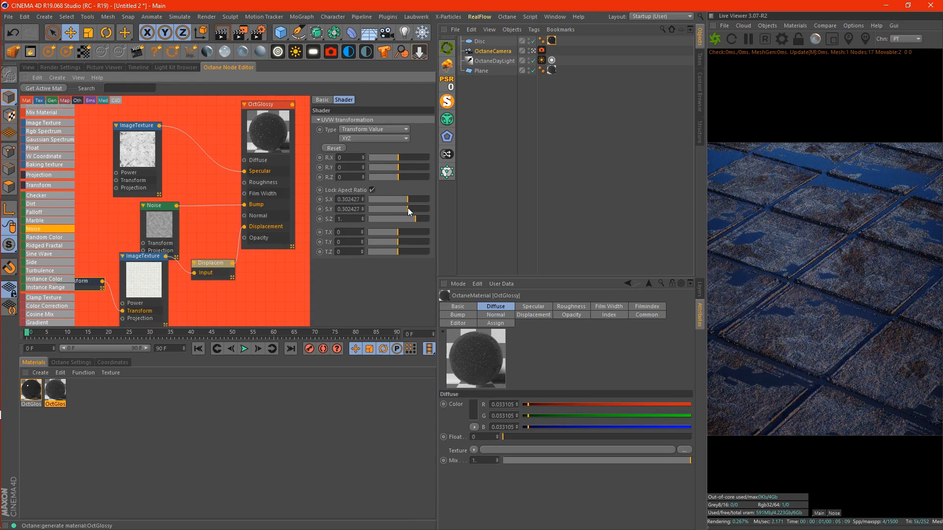
click(30, 69)
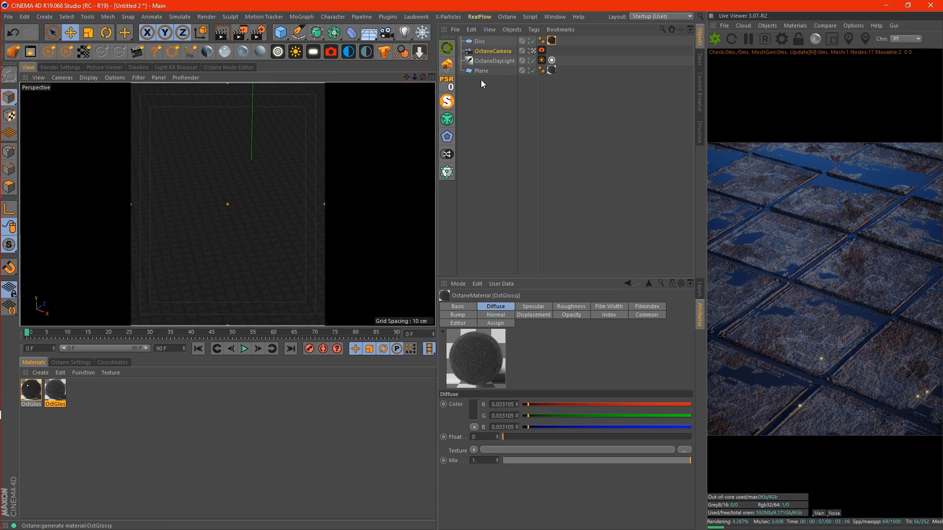
Step: Set the OctaneDayLight's turbidity to about 6.97, sun size to about 16.4 and power to about 1.02
click(542, 60)
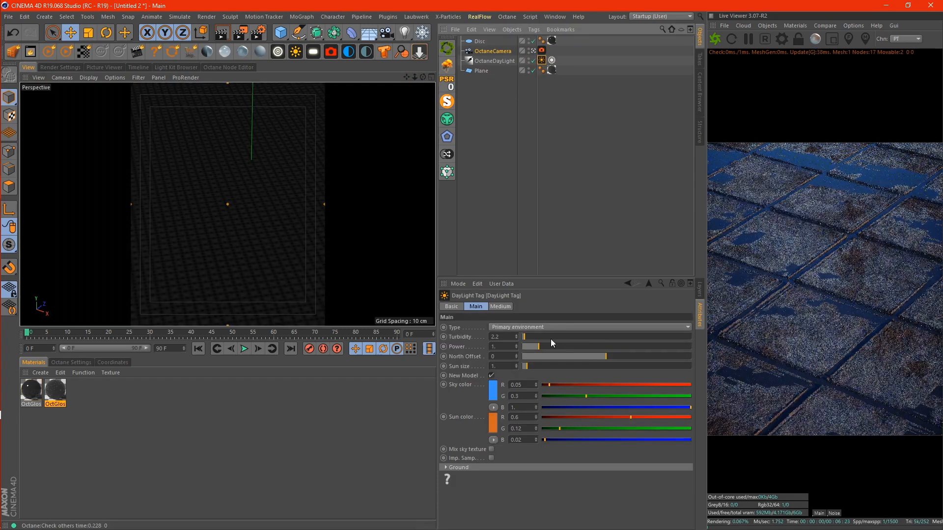
drag(537, 335, 586, 335)
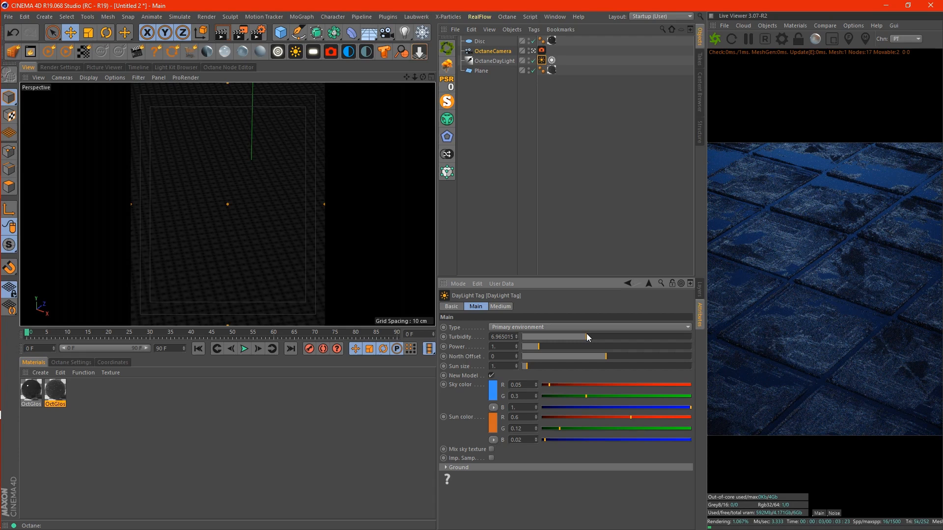
click(533, 347)
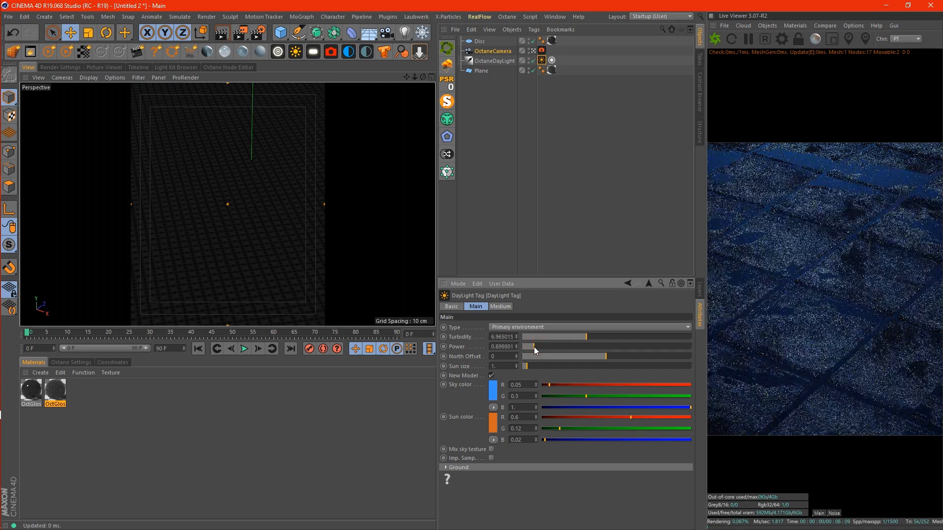
click(531, 348)
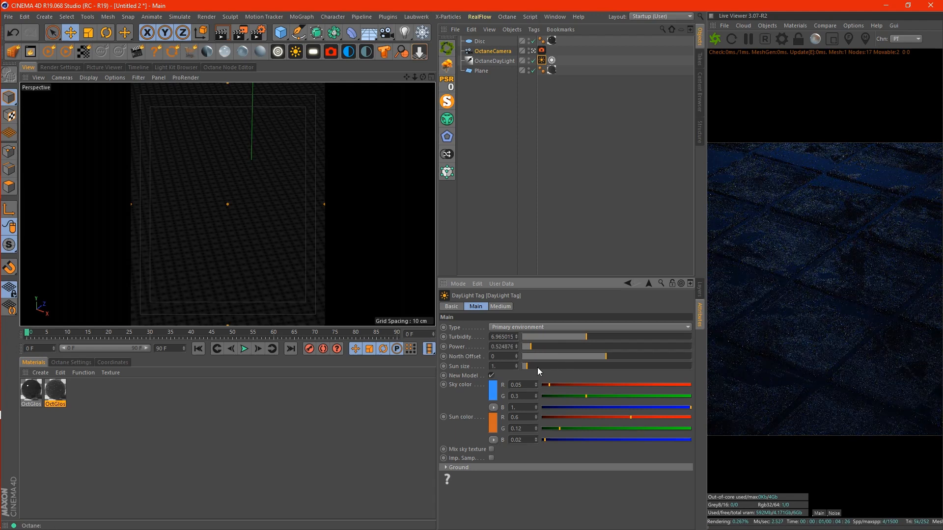
drag(538, 367, 615, 368)
click(517, 347)
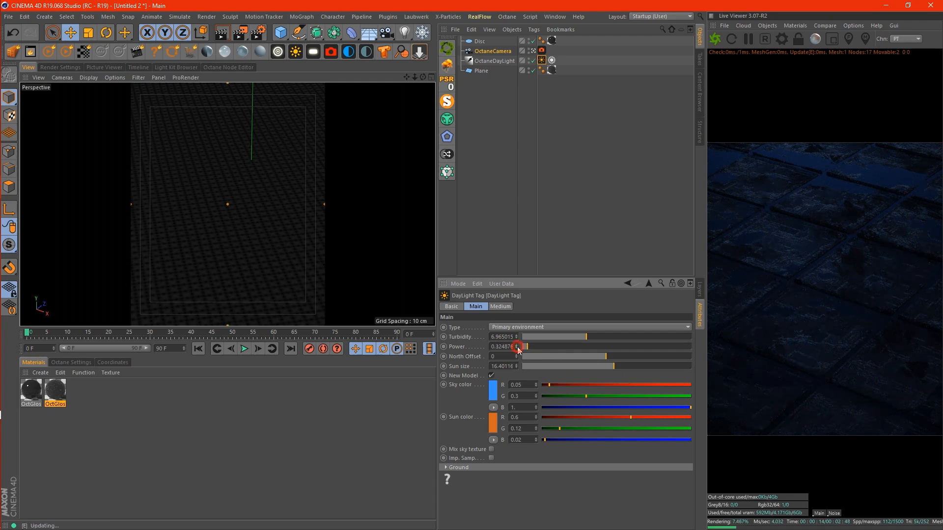
click(517, 345)
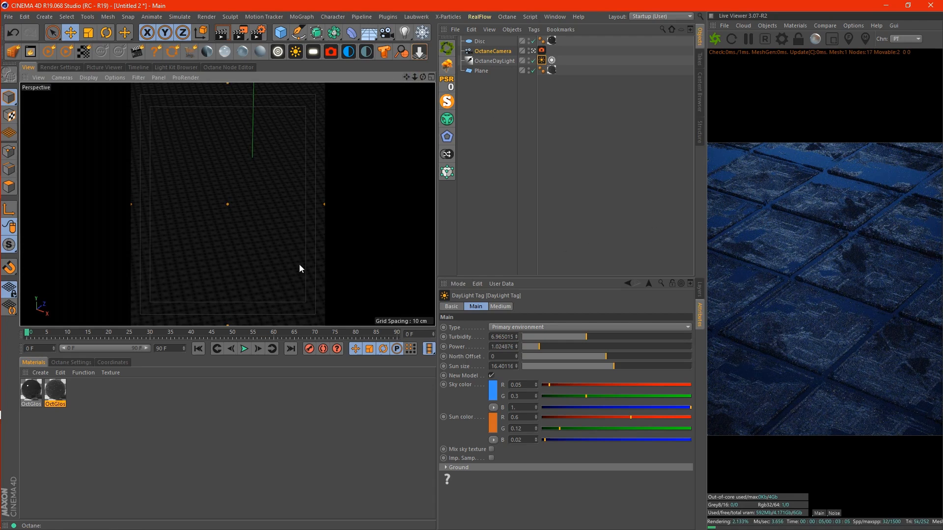
Step: Add an Octane HDRI sky with an HDRI Link tag and enable Mix sky texture for the daylight
click(348, 52)
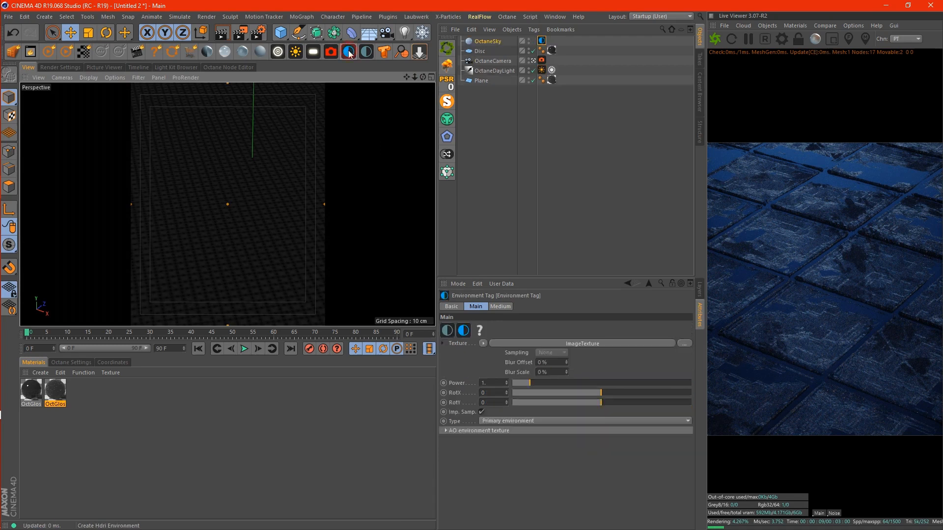
click(534, 30)
click(587, 202)
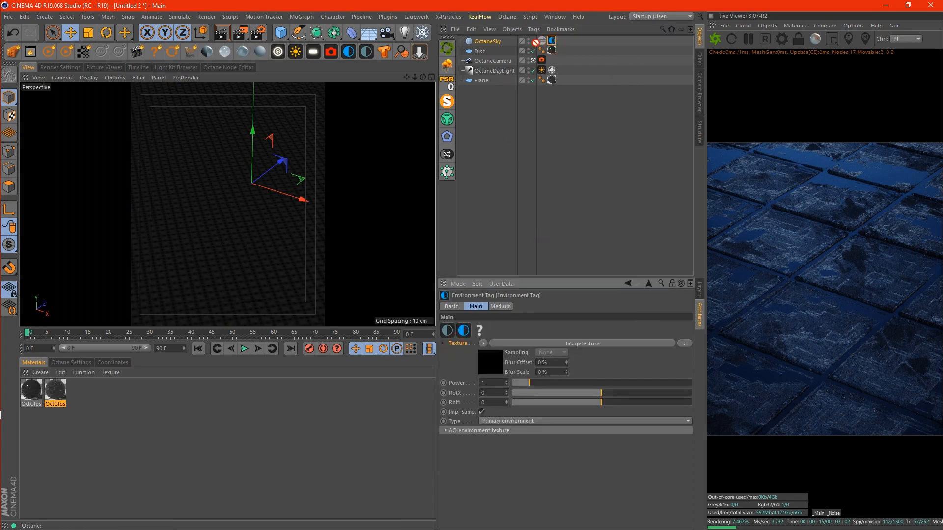
click(542, 70)
click(492, 449)
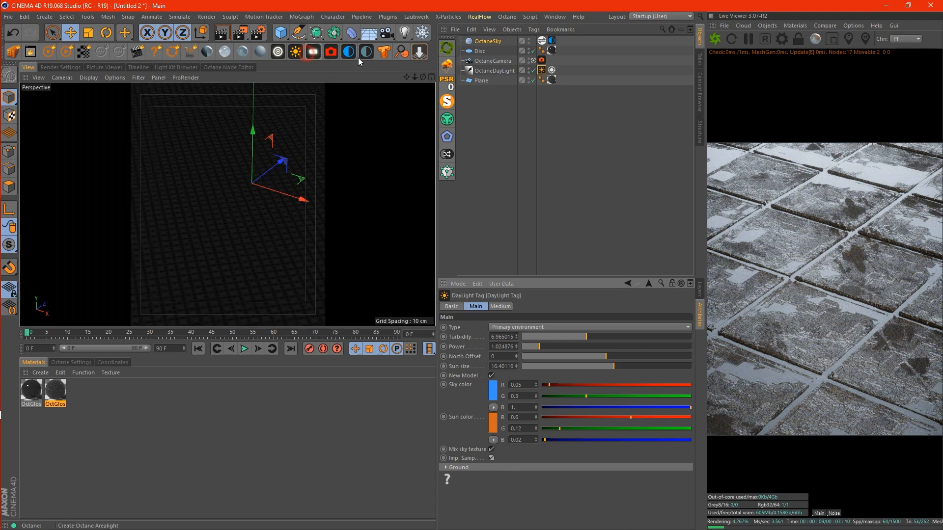
click(313, 51)
click(519, 429)
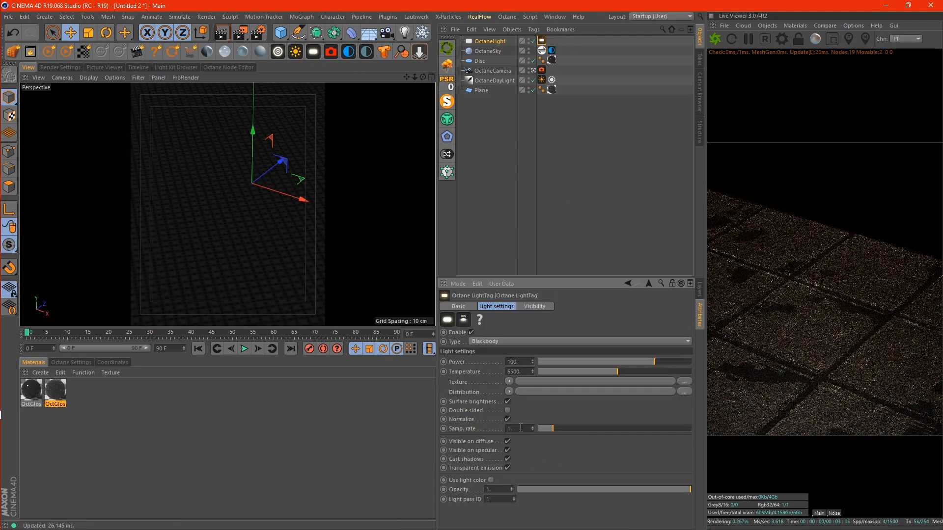
click(500, 44)
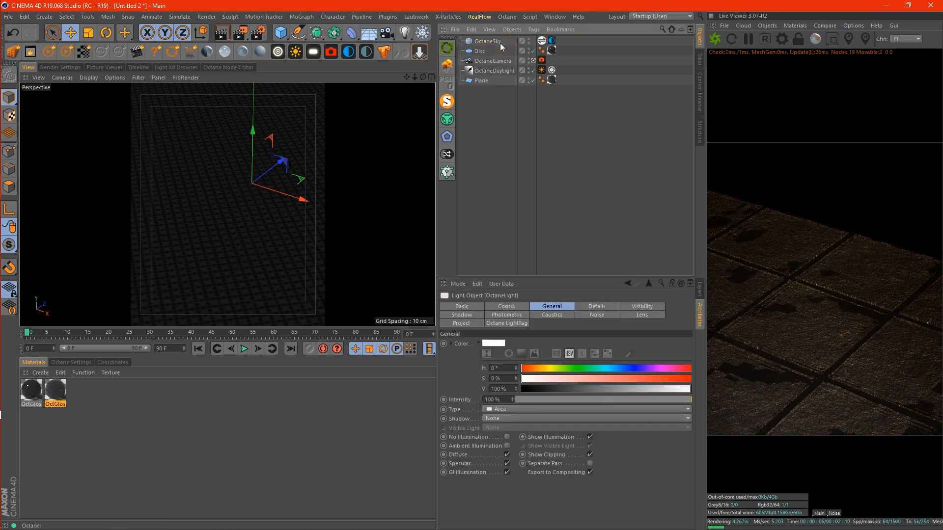
key(Delete)
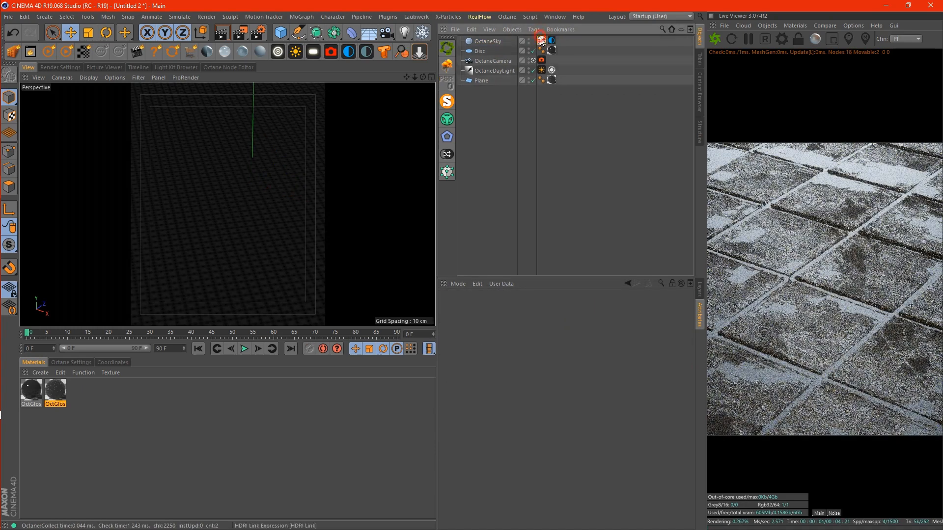
Step: Load the Fog Park With Sun HDRI from the Commercial Locations pack into the sky and move the HDRI Browser aside
double_click(542, 40)
click(421, 30)
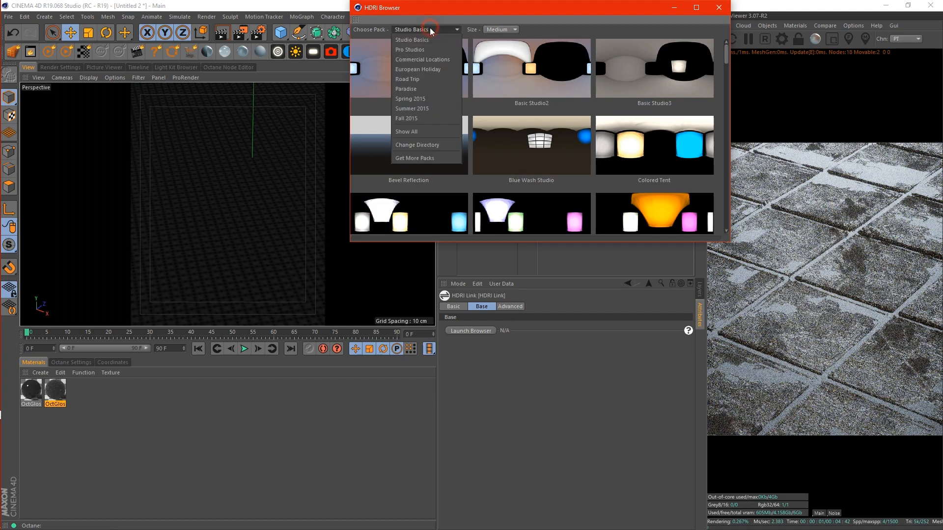
click(432, 59)
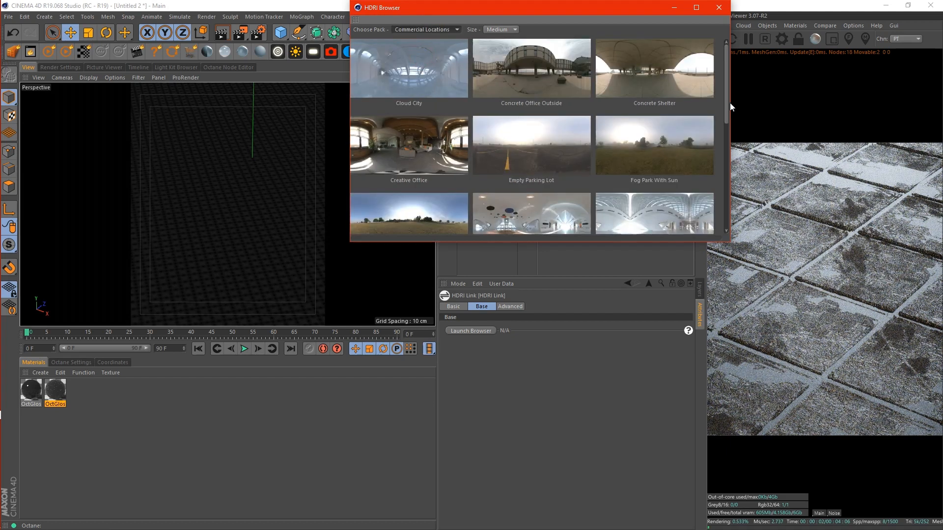
click(663, 173)
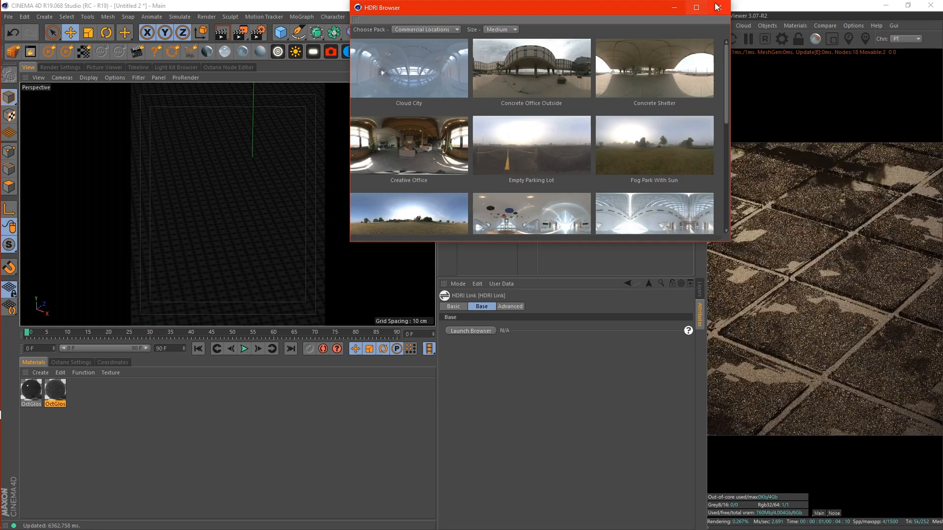
drag(594, 12, 275, 51)
Step: Rotate the sky's HDRI environment to about 0.223 in RotX and about -0.08 in RotY
click(551, 40)
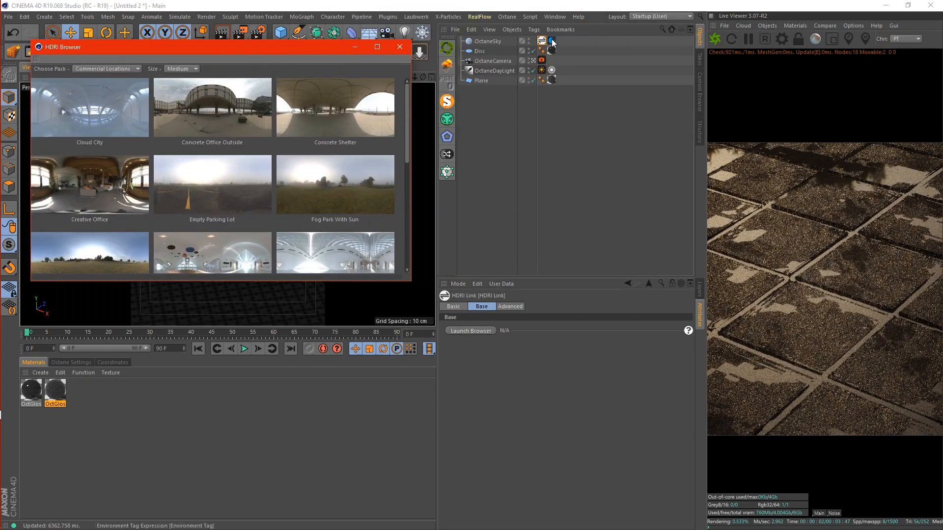
mouse_move(604, 402)
mouse_down()
mouse_move(618, 400)
mouse_move(595, 413)
mouse_up()
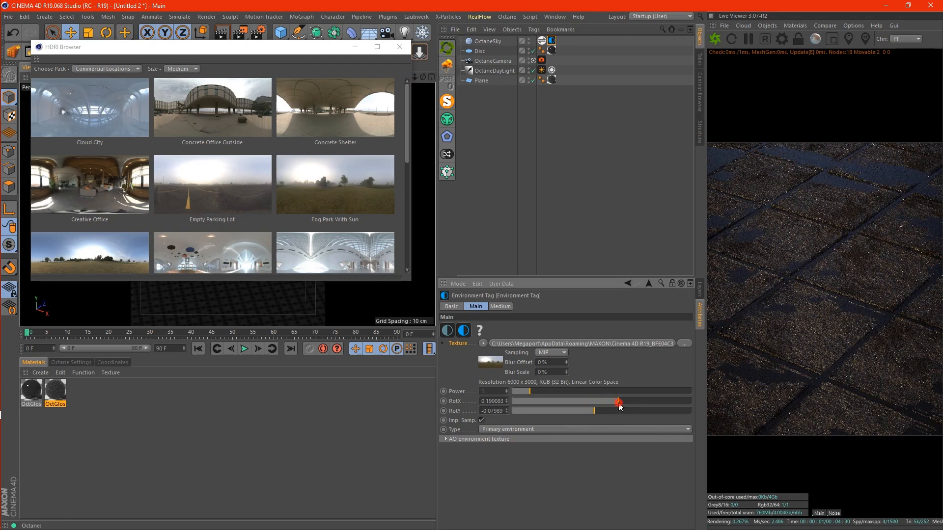
drag(618, 404, 620, 402)
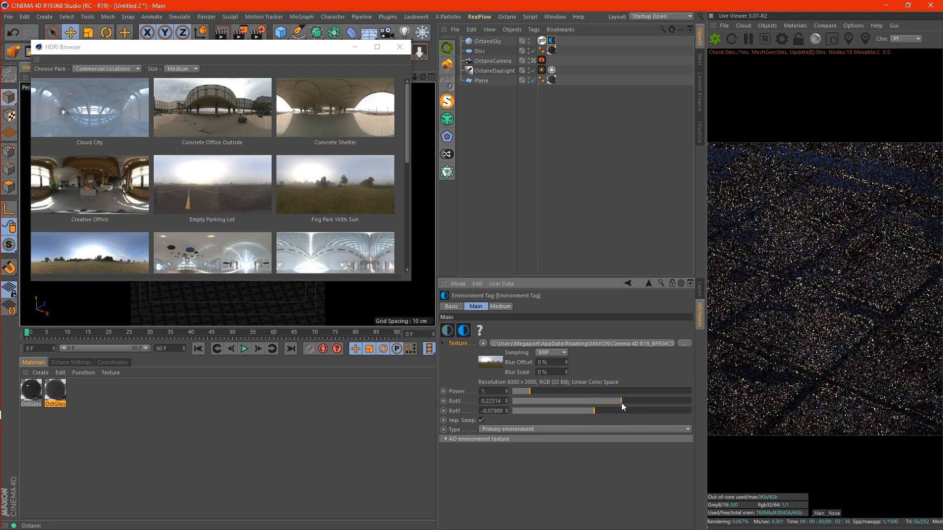
Step: Set the OctaneDayLight's power to about 1.4 and sun size to about 13.35, and minimize the HDRI Browser
click(542, 69)
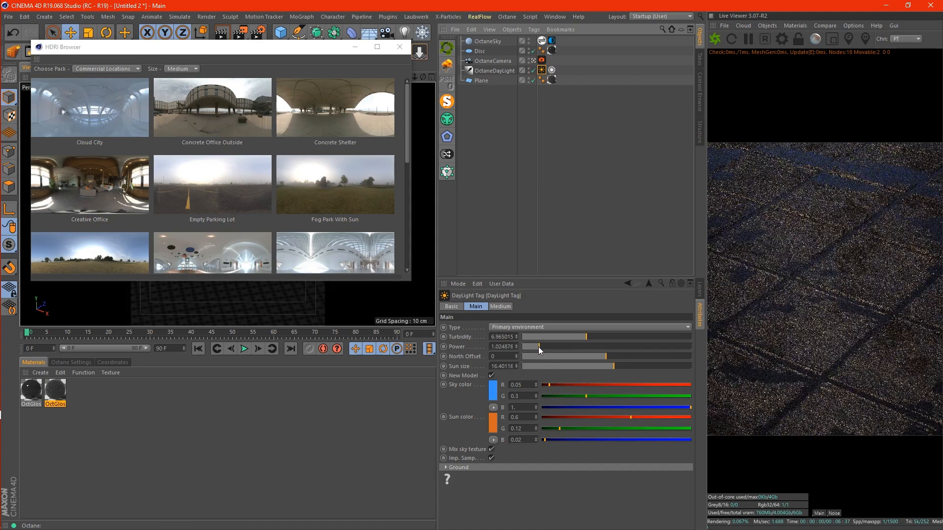
drag(539, 347, 536, 348)
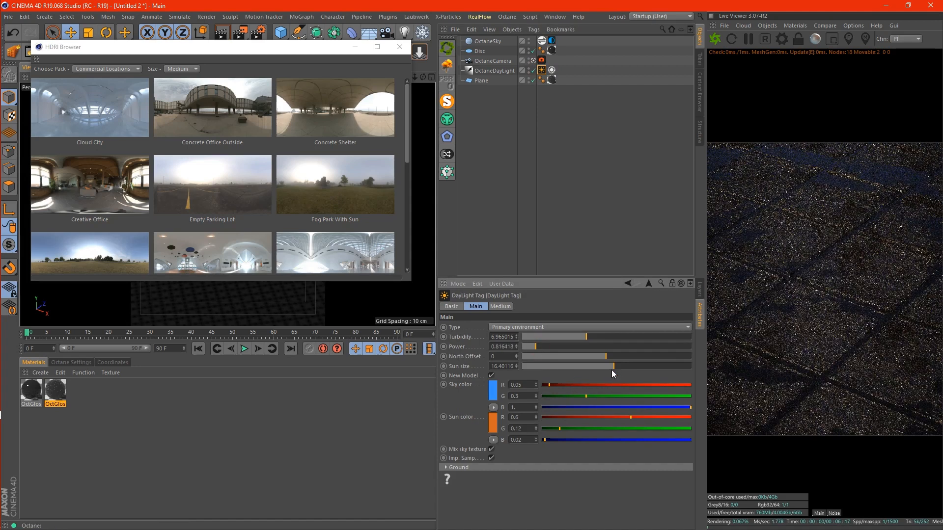
drag(612, 370, 600, 370)
drag(534, 347, 545, 346)
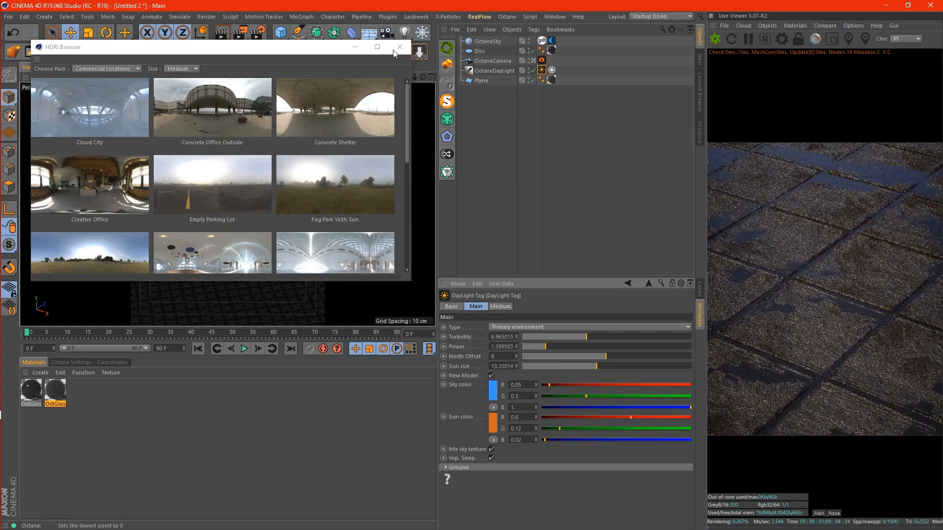
click(354, 48)
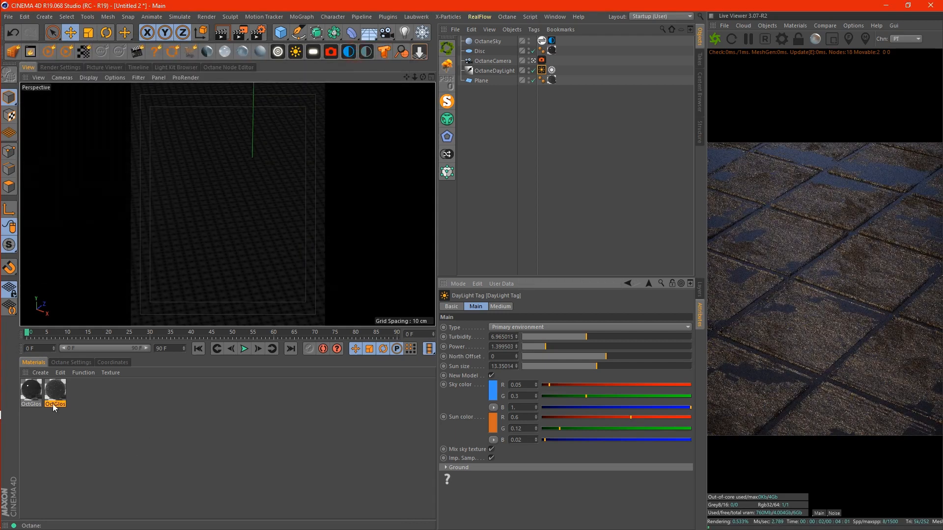
Step: Darken the selected OctGlossy material's diffuse color to a 12% value in the Material Editor
double_click(55, 390)
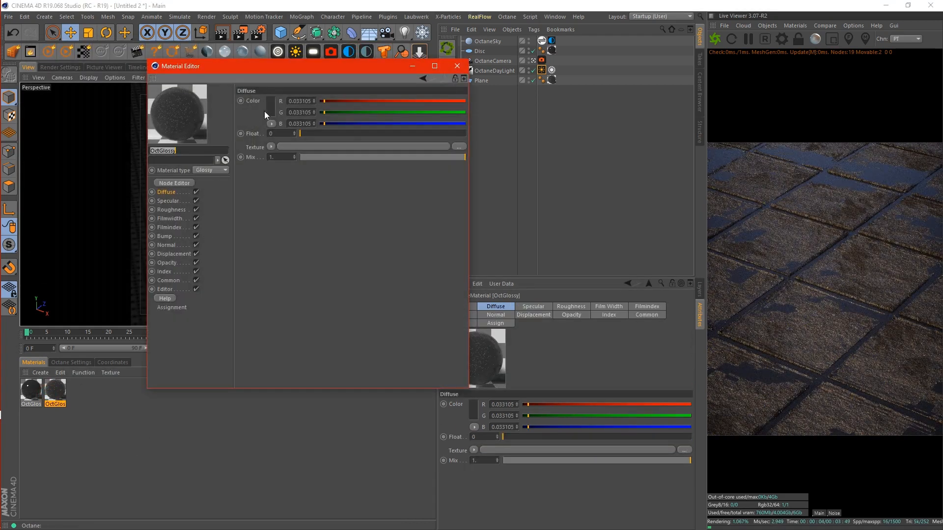
click(265, 113)
click(250, 127)
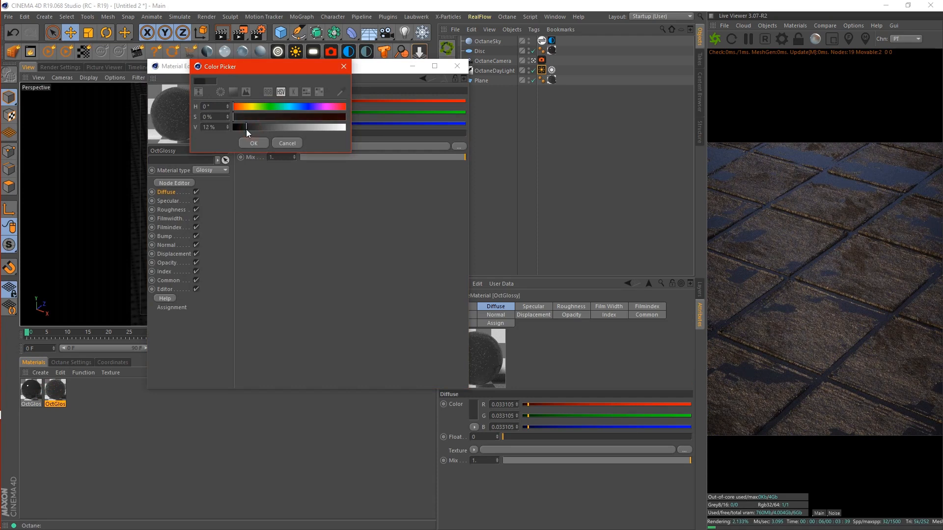
click(254, 143)
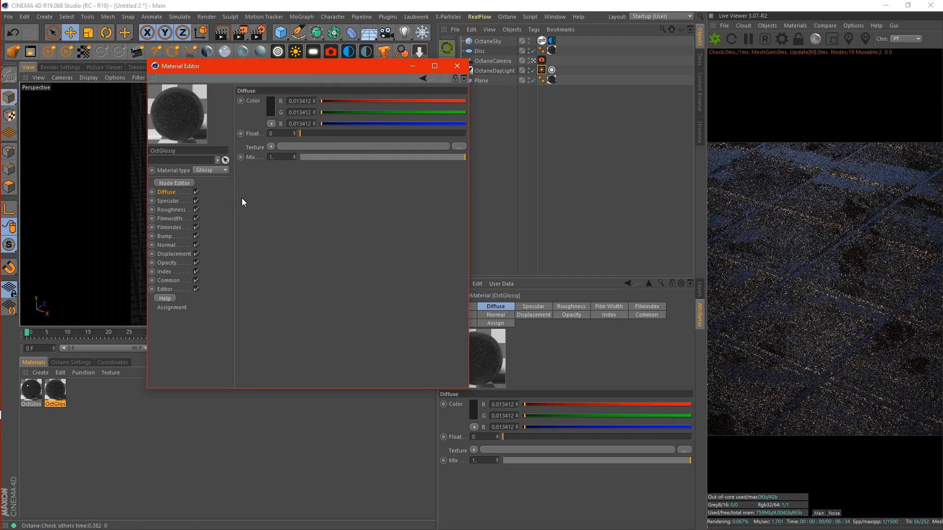
click(457, 67)
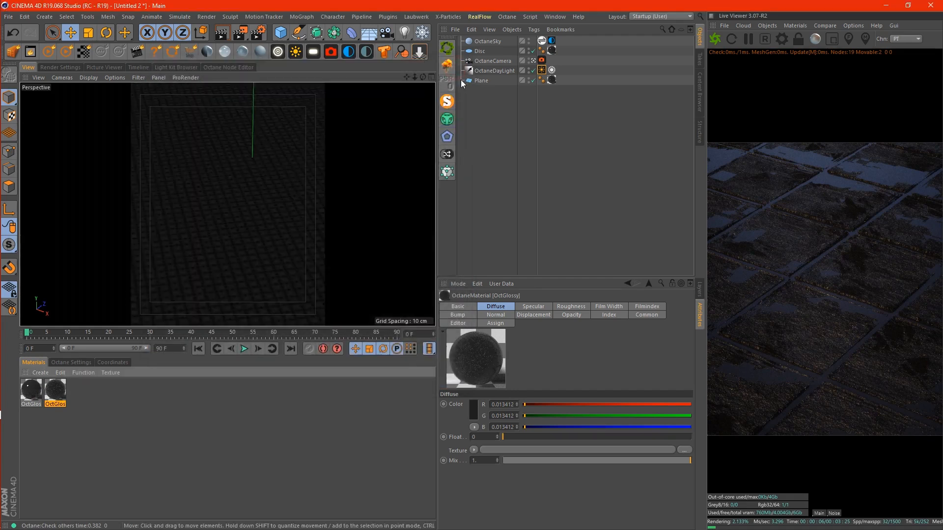
Step: Reframe the ground through the Octane camera, turn off its Auto Focus and set the aperture to about 3.127 cm
mouse_move(415, 78)
mouse_down()
mouse_move(440, 77)
mouse_move(414, 74)
mouse_up()
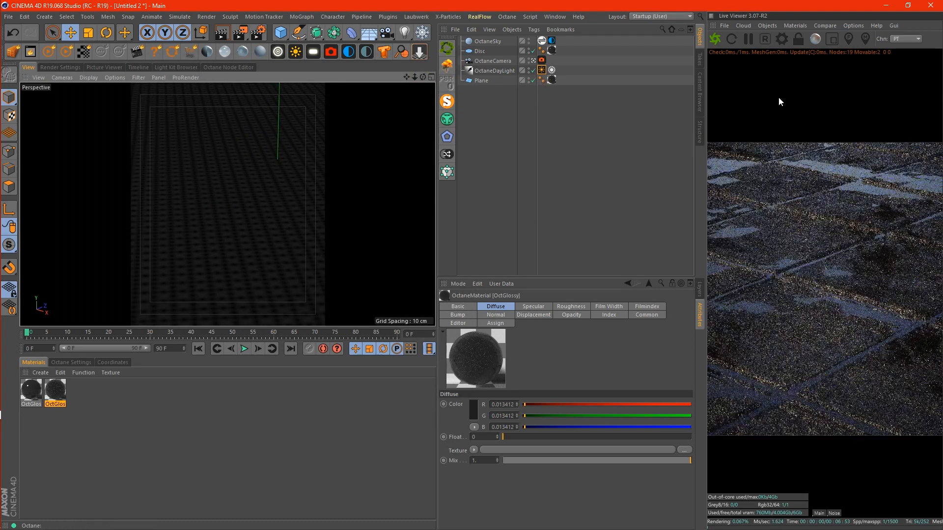
drag(405, 79, 410, 78)
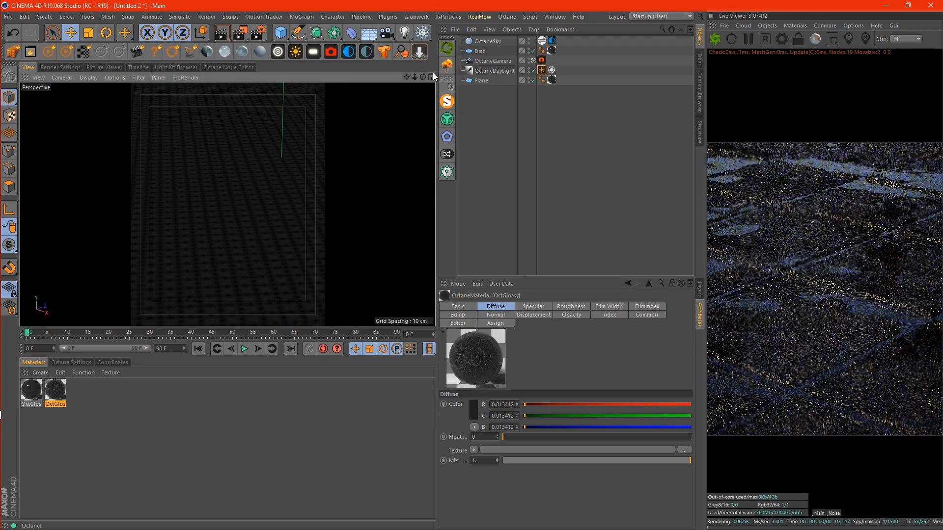
click(543, 61)
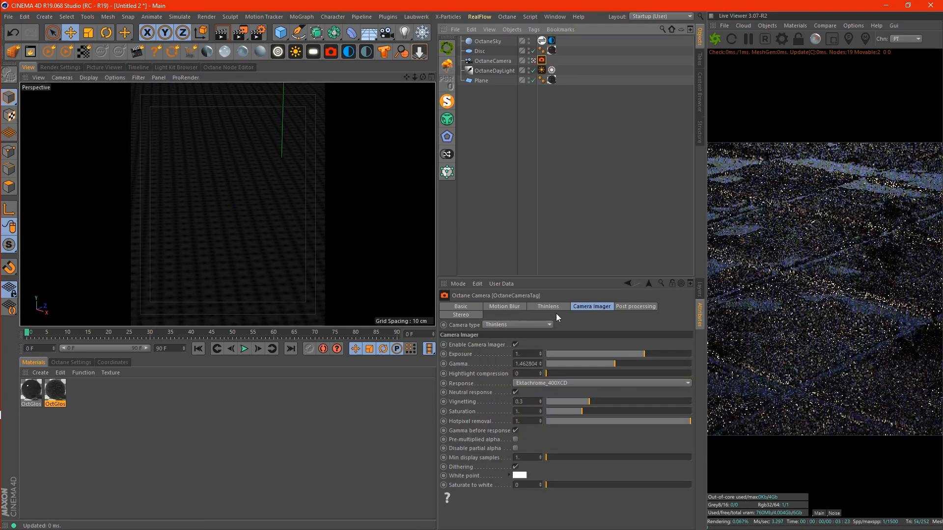
click(553, 307)
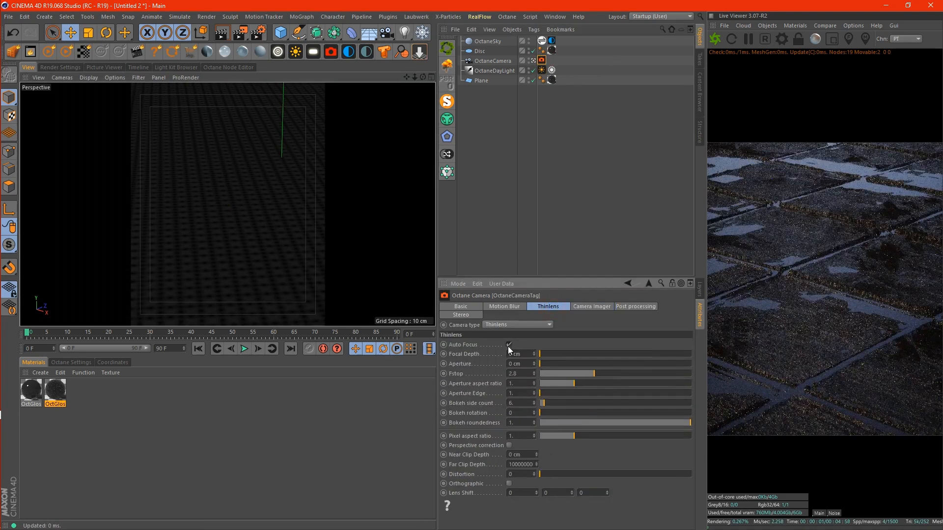
click(509, 345)
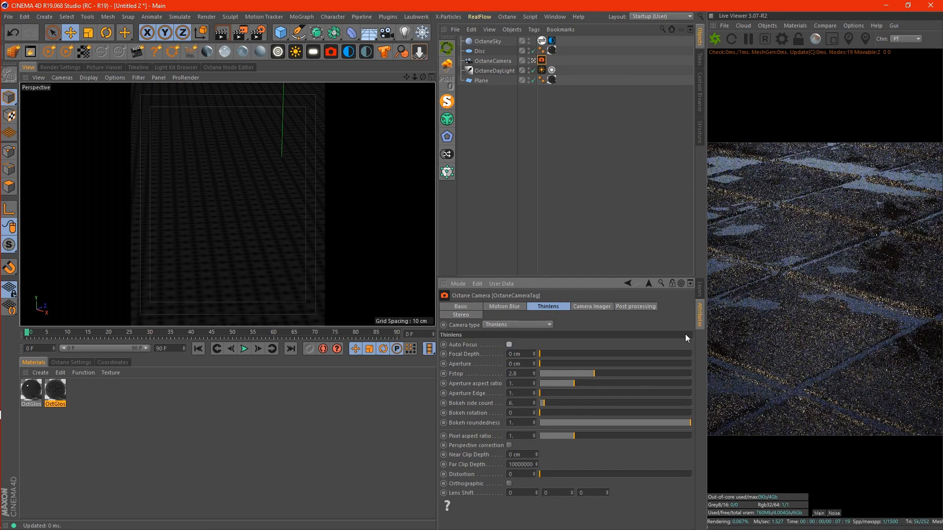
drag(559, 364, 658, 366)
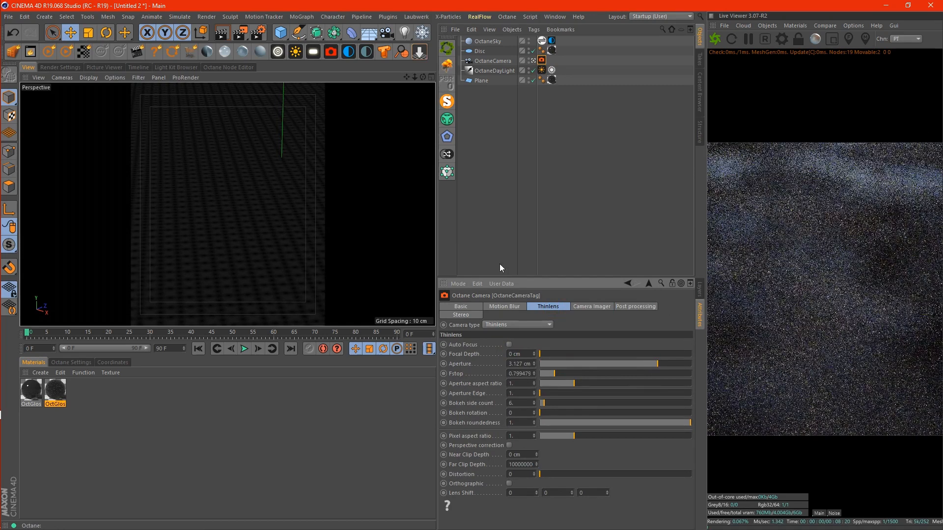
Step: Pick the focus on the stones near the middle of the render and reduce the camera's aperture to about 1.003 cm
click(849, 38)
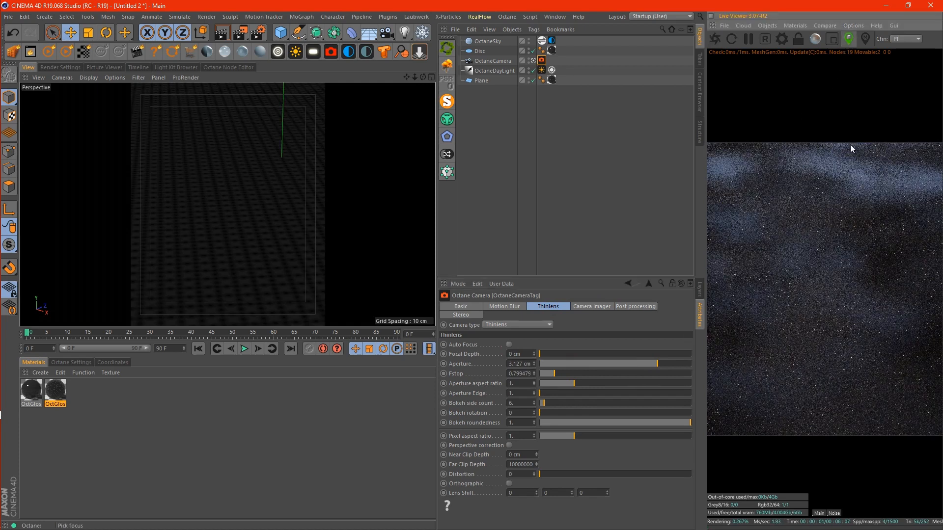
click(834, 277)
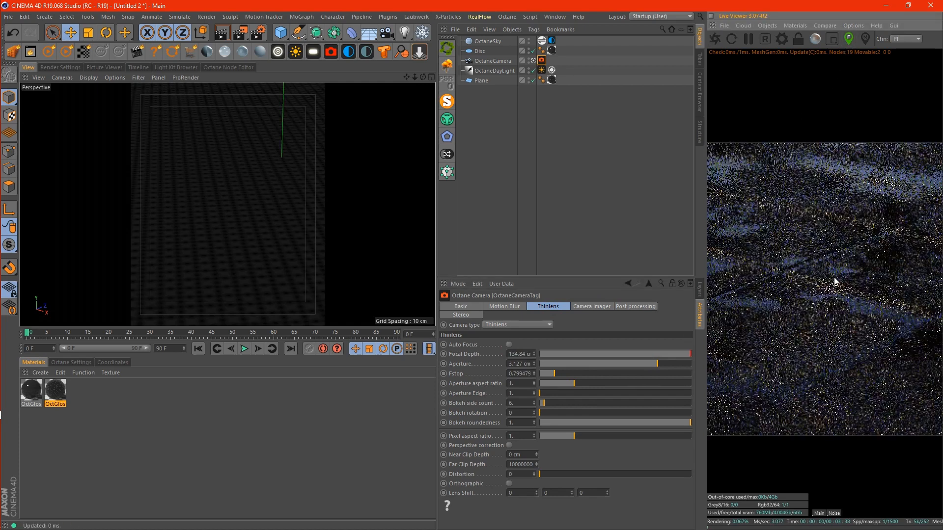
drag(659, 365, 598, 364)
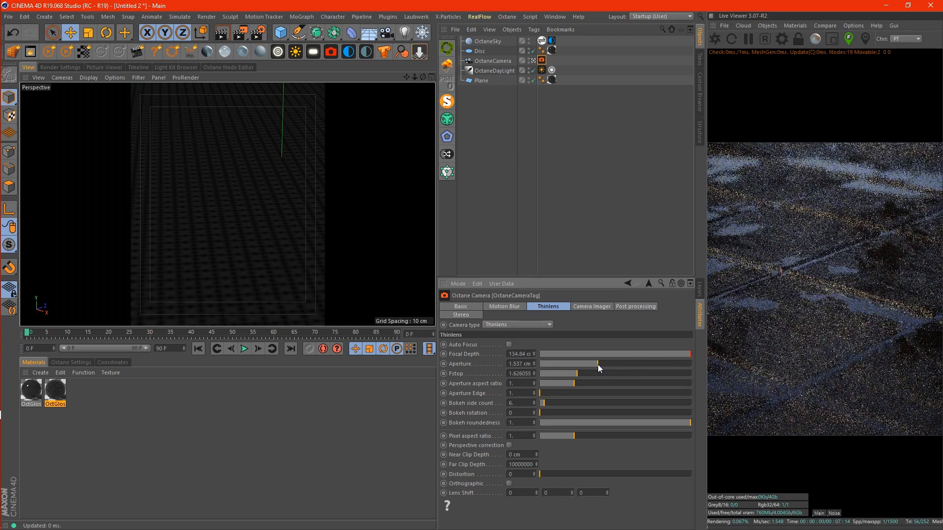
drag(597, 365, 587, 367)
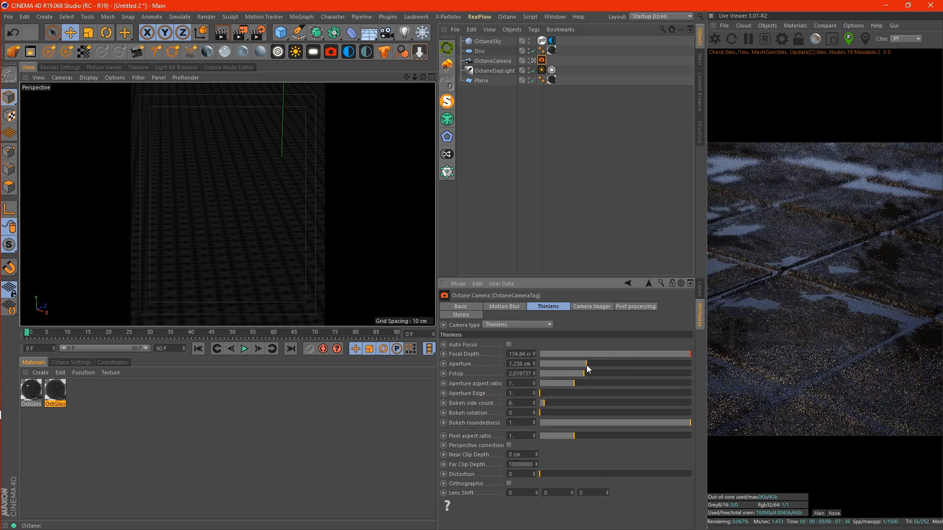
drag(587, 366, 577, 366)
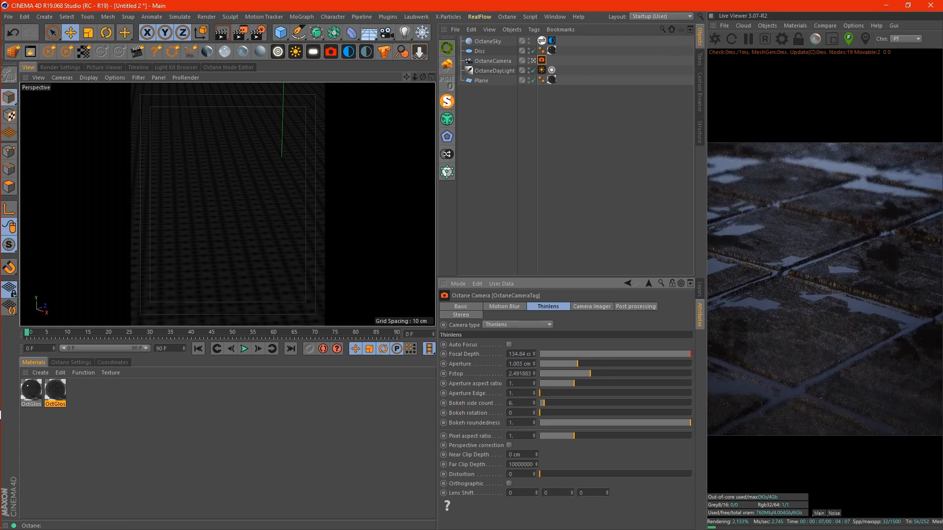
drag(408, 78, 414, 77)
Step: Switch to Photos to check the reference image of the sign and grass, and return to Cinema 4D
mouse_move(2, 375)
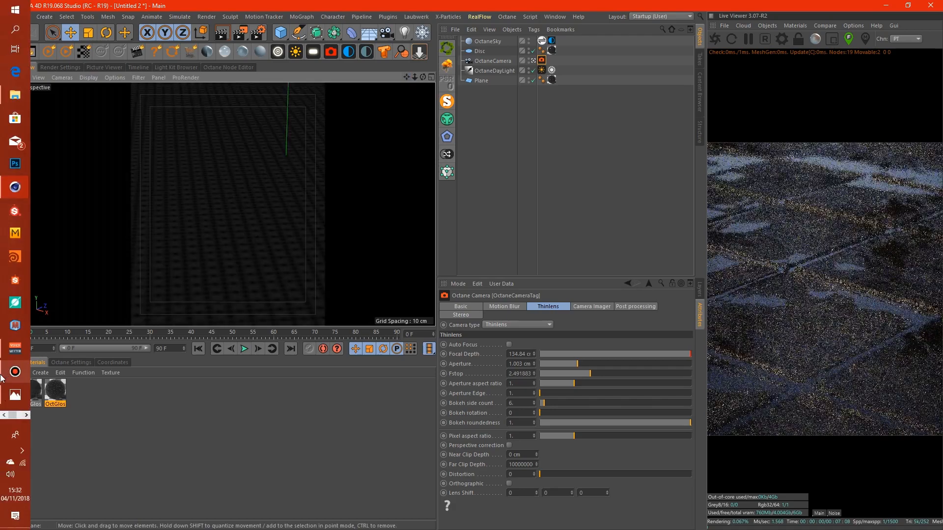
click(14, 403)
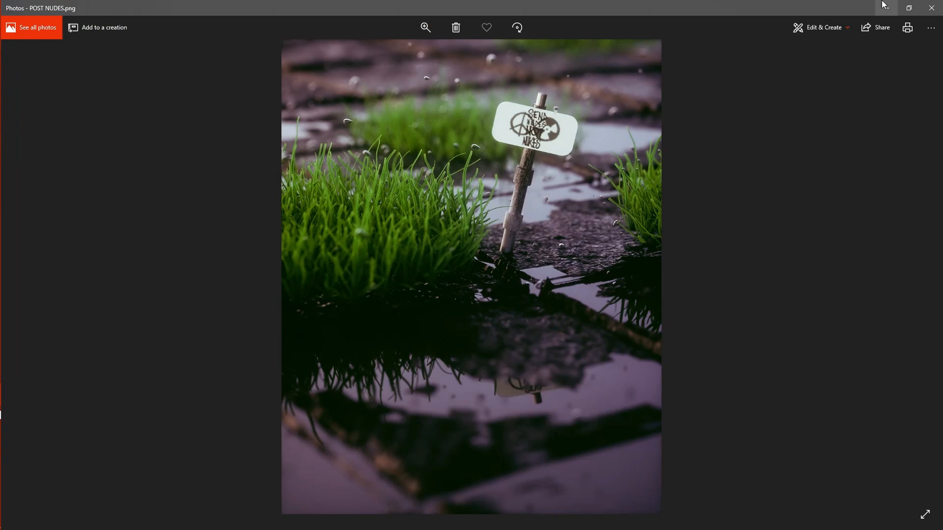
key(alt+Tab)
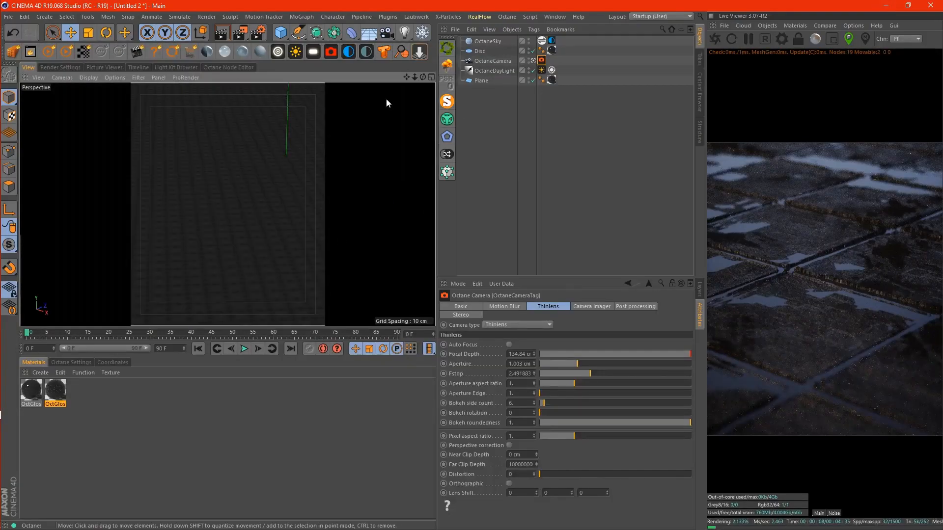
Step: Start a new project and add a cylinder about 15.55 cm in radius and 258.6 cm tall for the sign post
key(ctrl+n)
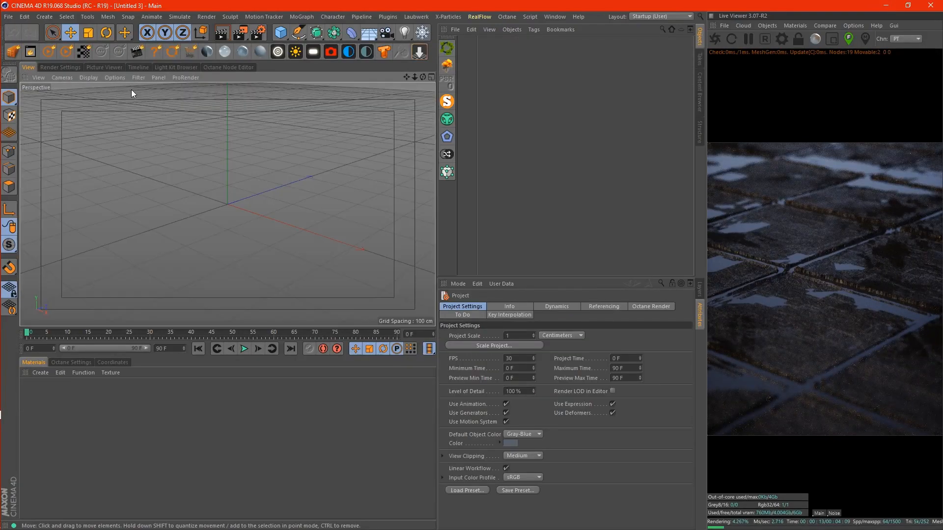
click(281, 33)
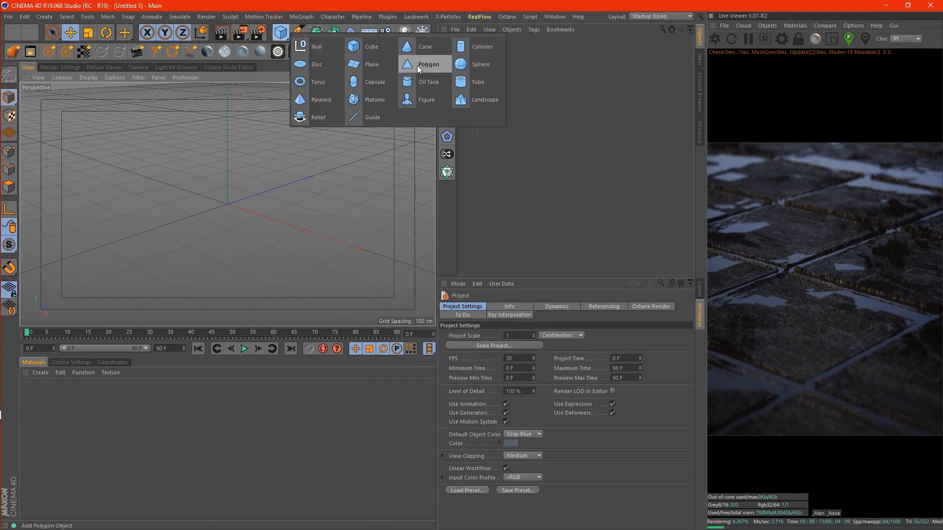
click(470, 48)
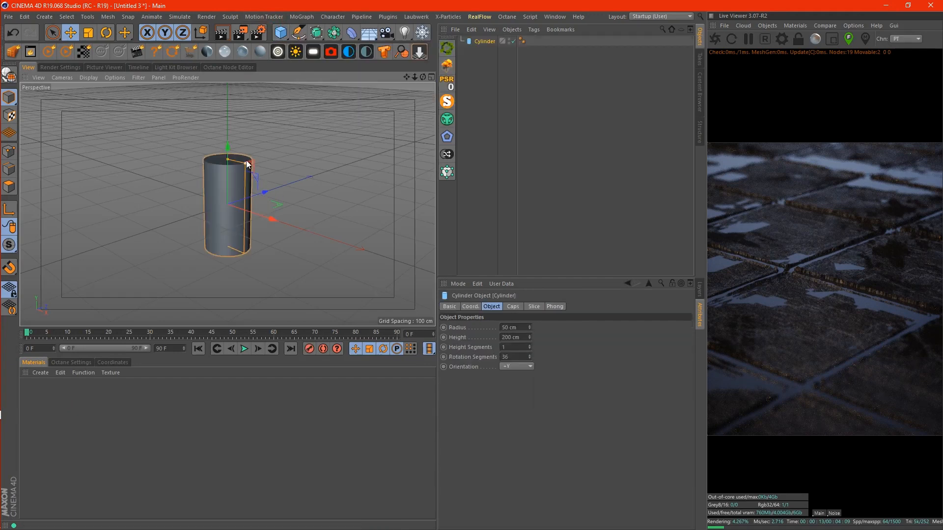
drag(247, 162, 230, 167)
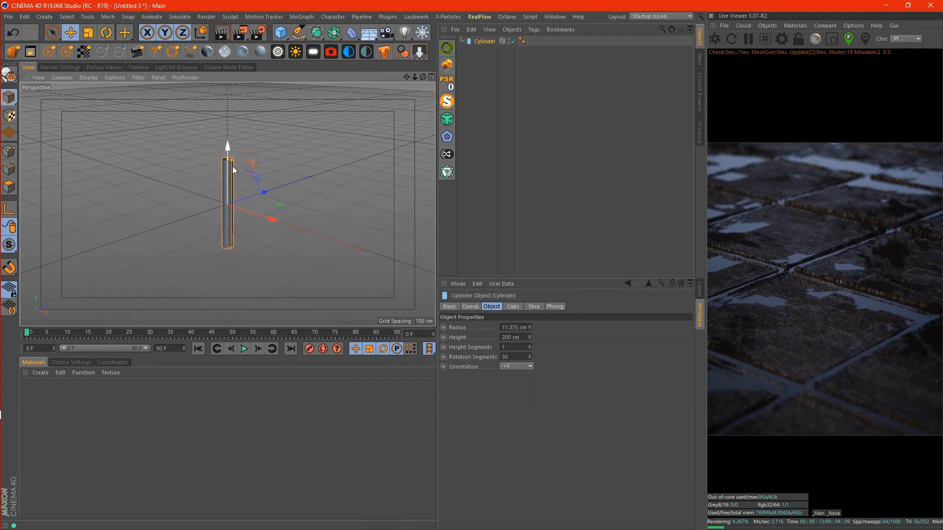
scroll(203, 173, up, 4)
drag(423, 77, 420, 80)
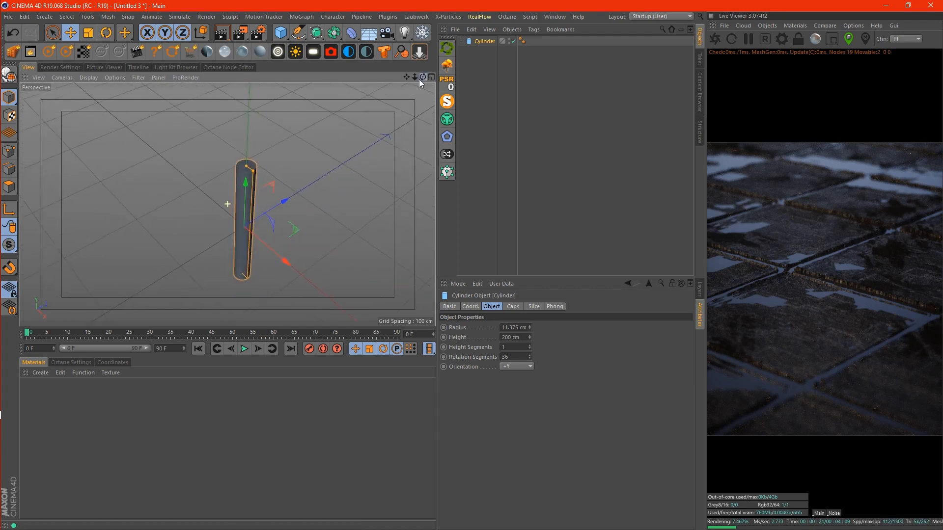
drag(252, 173, 252, 146)
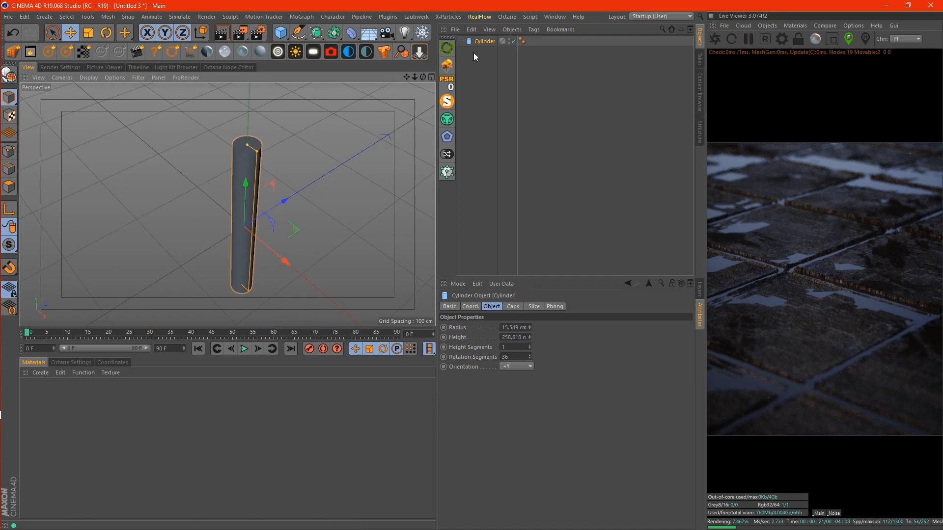
Step: Display the cylinder with shaded lines and set its height segments to 15
click(419, 52)
drag(422, 77, 408, 78)
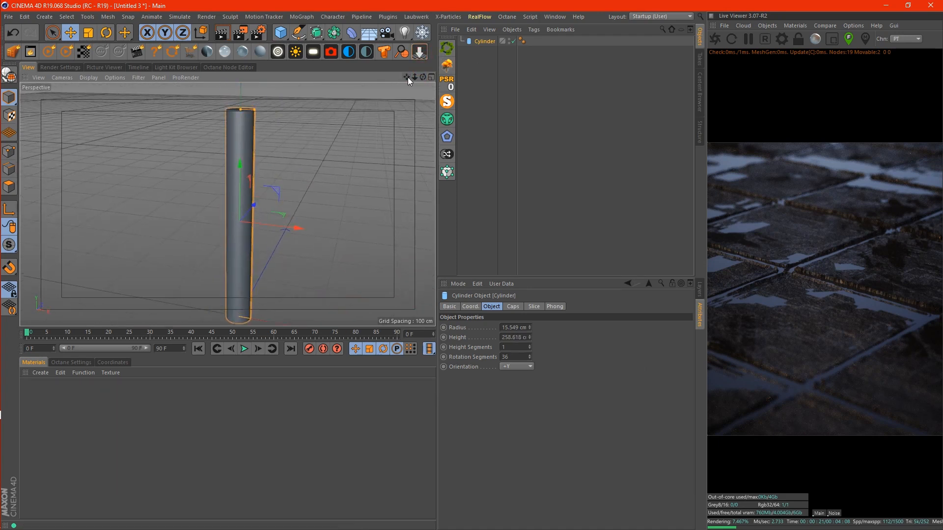
key(n)
key(b)
click(515, 348)
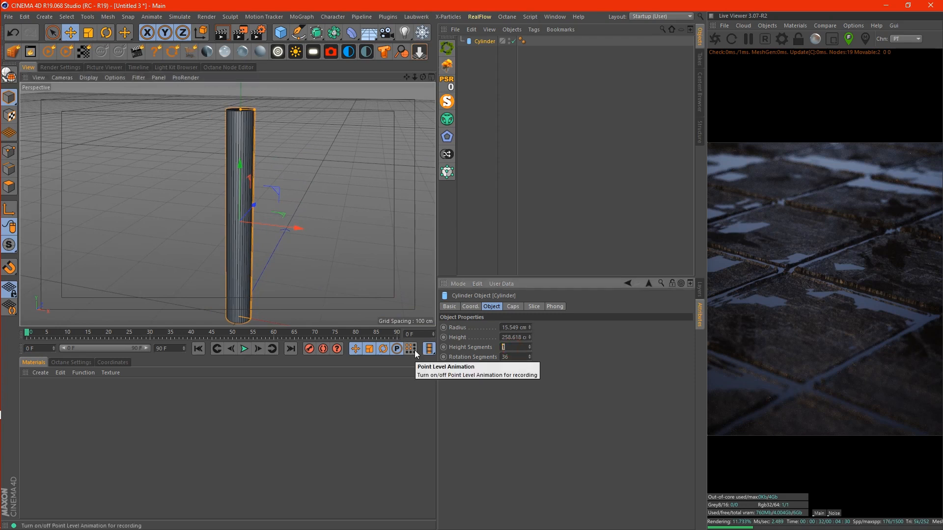
text(15)
key(Return)
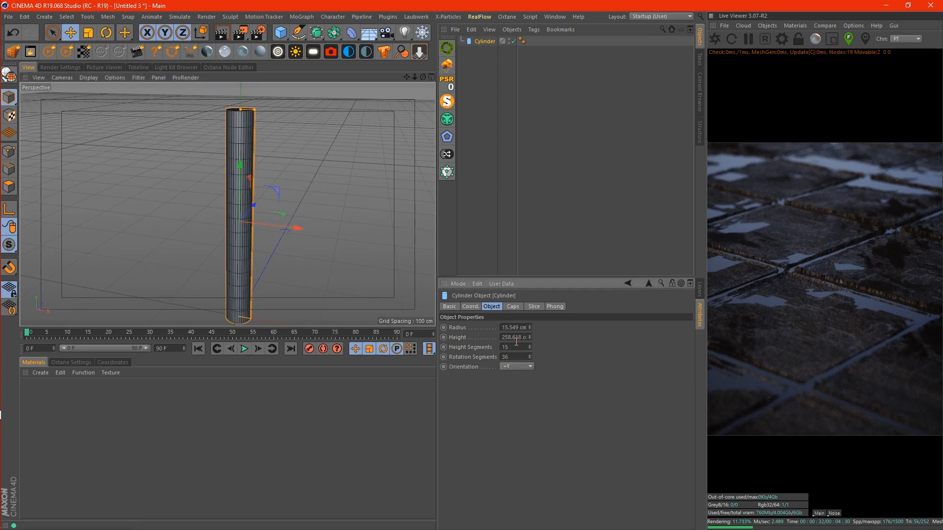
Step: Make the cylinder editable and loop-cut its top cap just inside the rim, at about 85%
drag(423, 77, 423, 77)
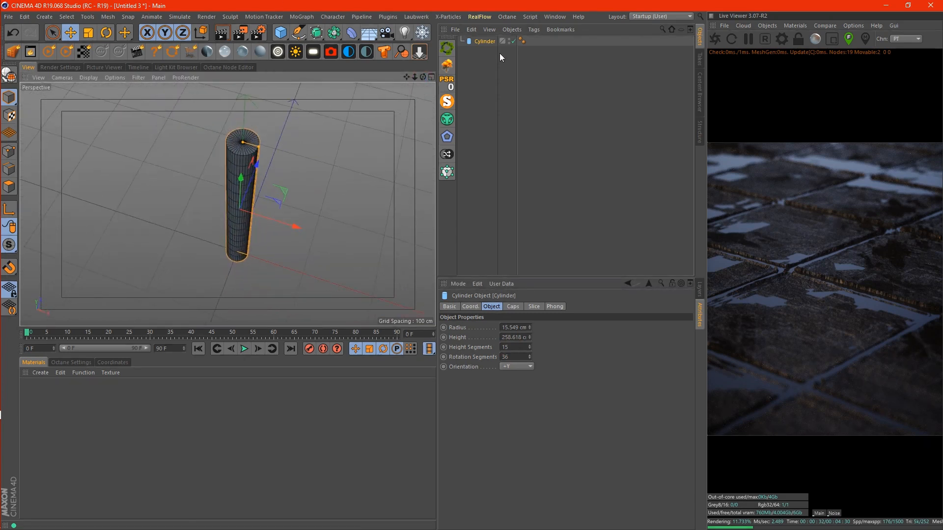
key(c)
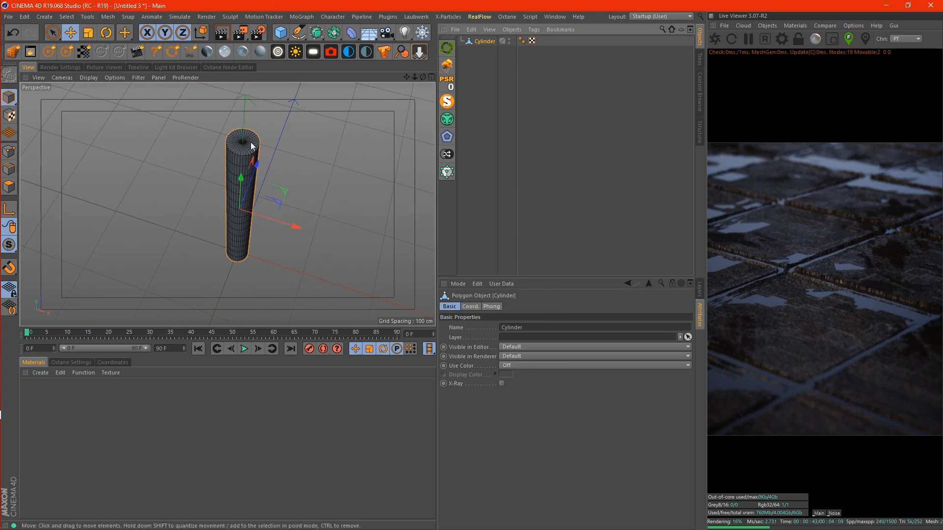
scroll(250, 141, up, 2)
drag(421, 80, 404, 83)
key(k)
key(l)
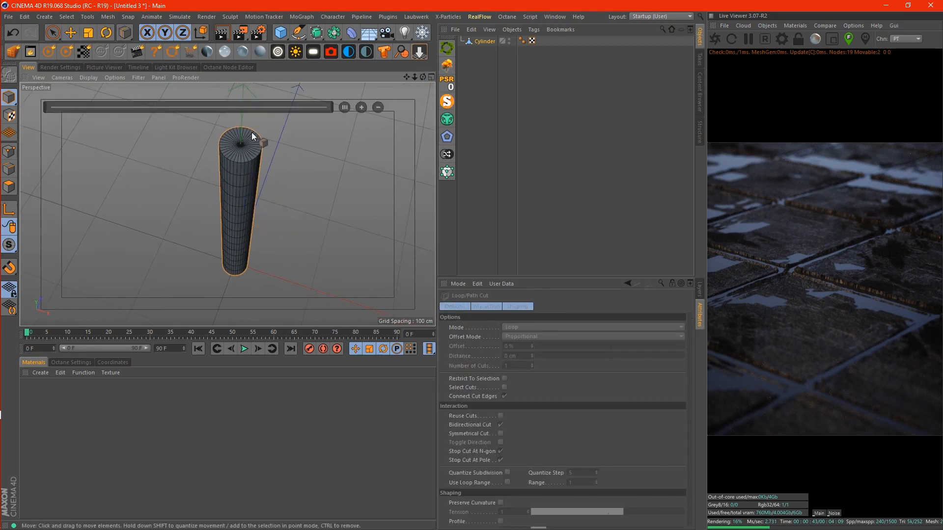
scroll(239, 151, up, 2)
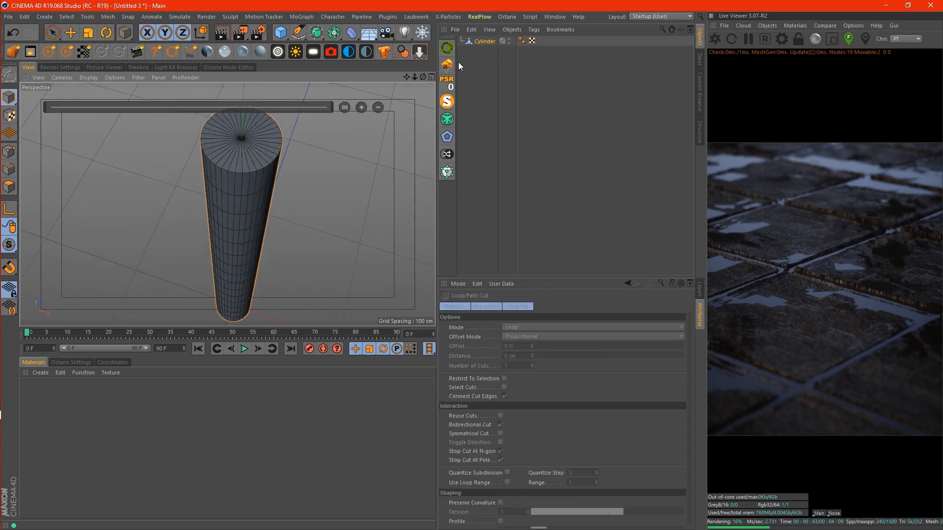
click(477, 41)
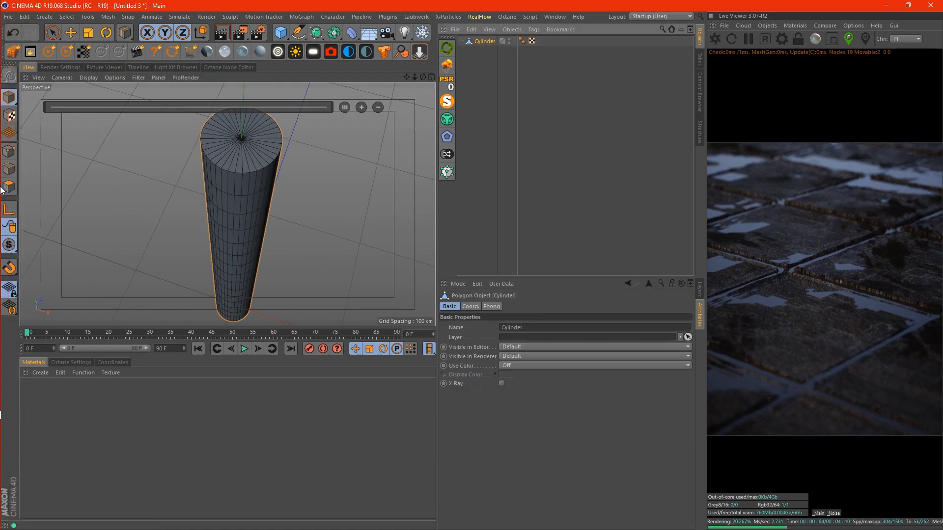
click(10, 195)
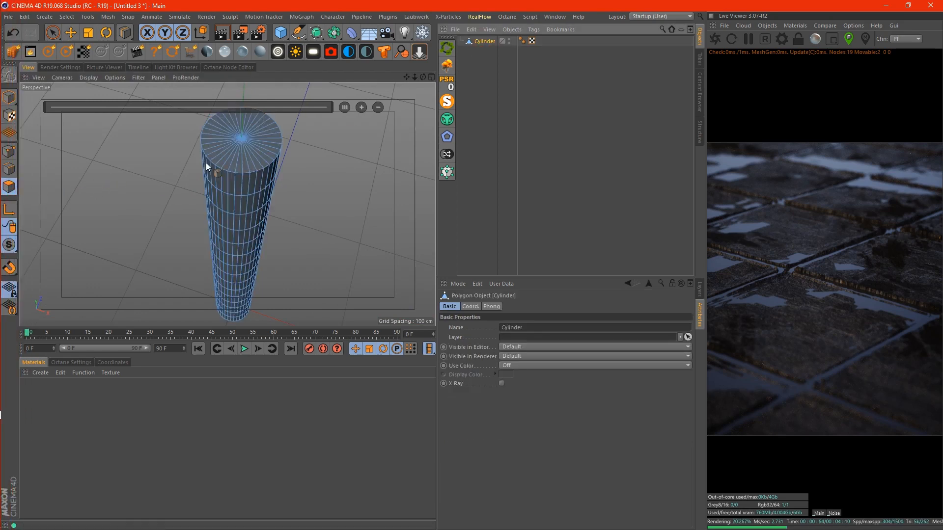
drag(254, 168, 254, 167)
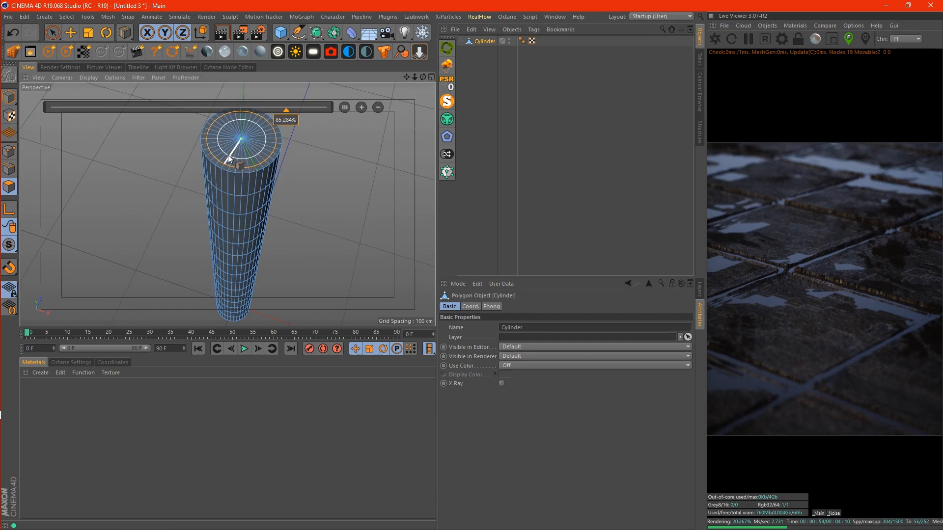
Step: Select the loop of polygons inside the new cut on the top cap and extrude it upward about 21.2 cm
key(m)
key(t)
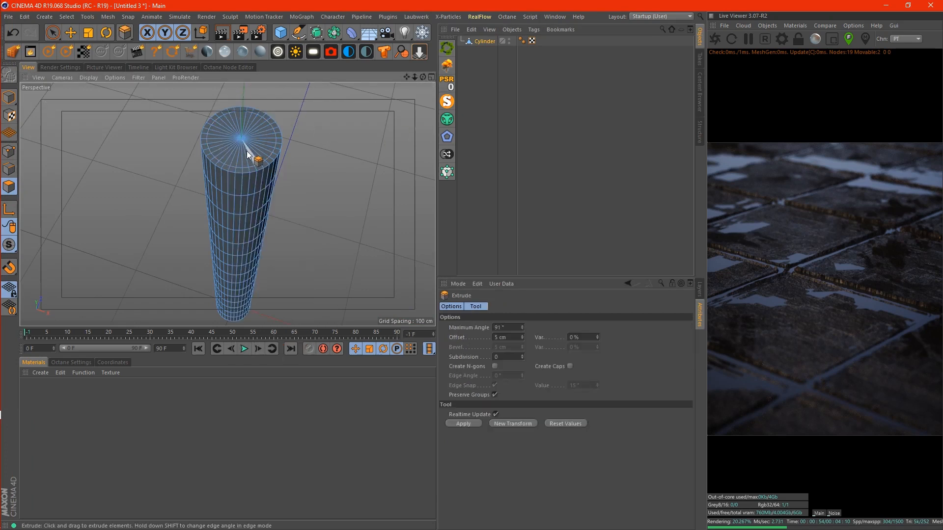
key(u)
key(l)
click(252, 149)
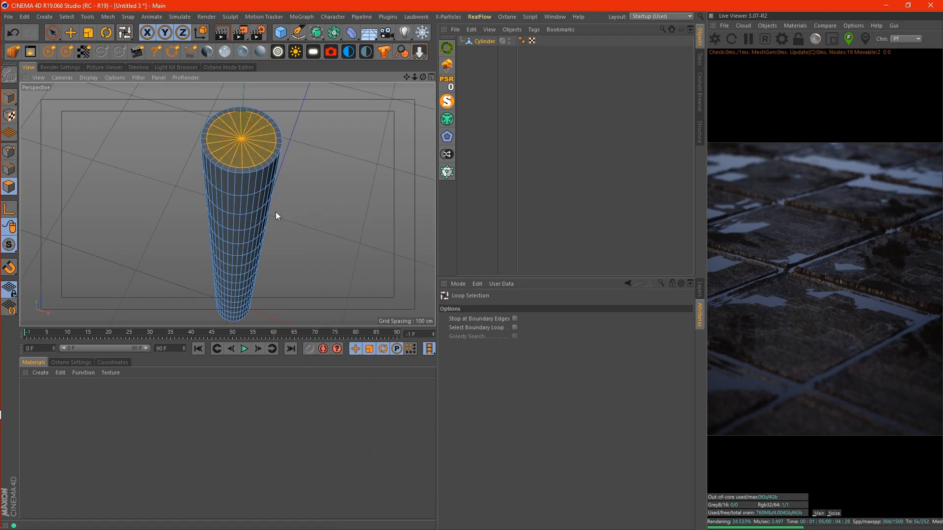
key(u)
key(u)
mouse_move(423, 77)
mouse_down()
mouse_move(423, 98)
mouse_move(423, 76)
mouse_up()
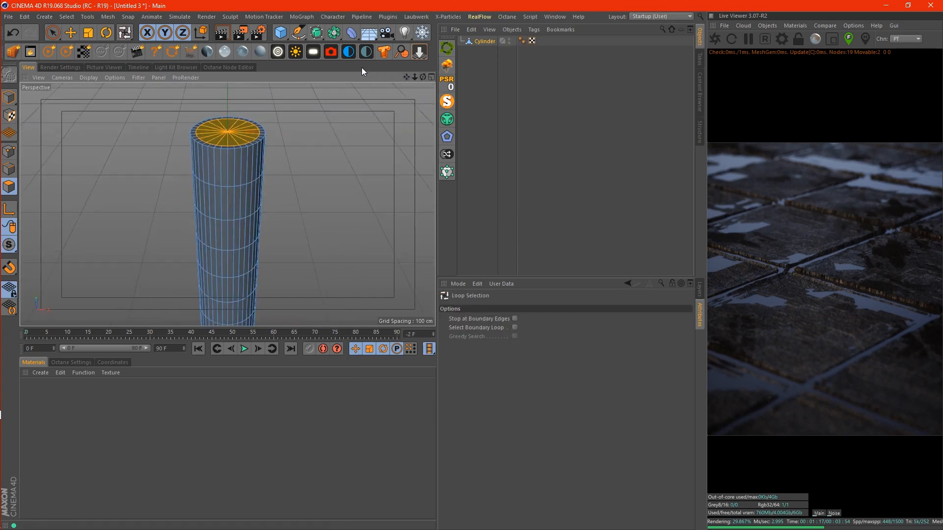
key(d)
drag(284, 109, 346, 110)
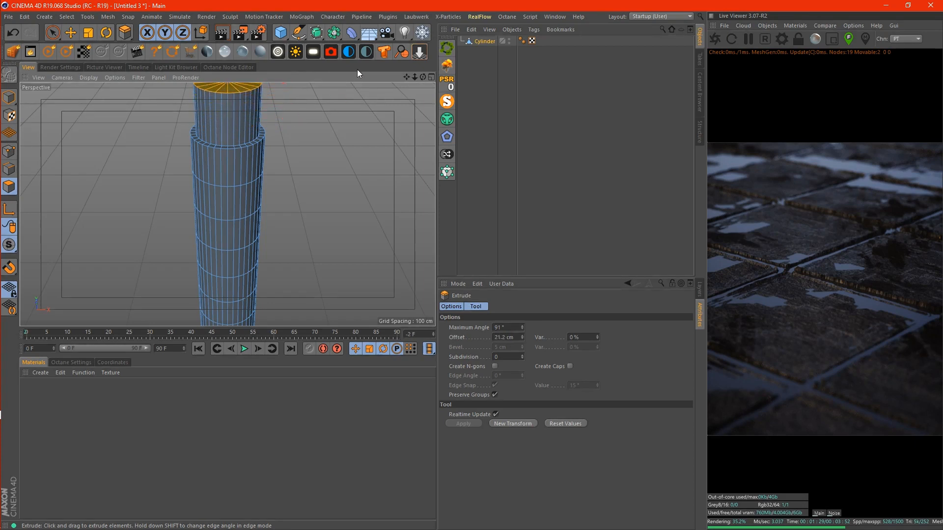
Step: Select a ring of polygons around the upper part of the post and extrude it outward about 4.8 cm as a collar
drag(415, 77, 417, 5)
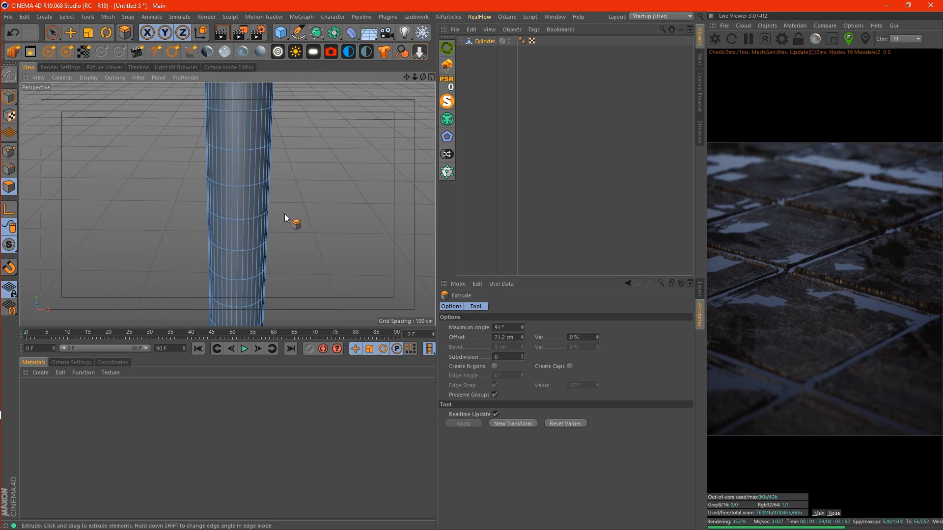
key(u)
key(l)
click(243, 153)
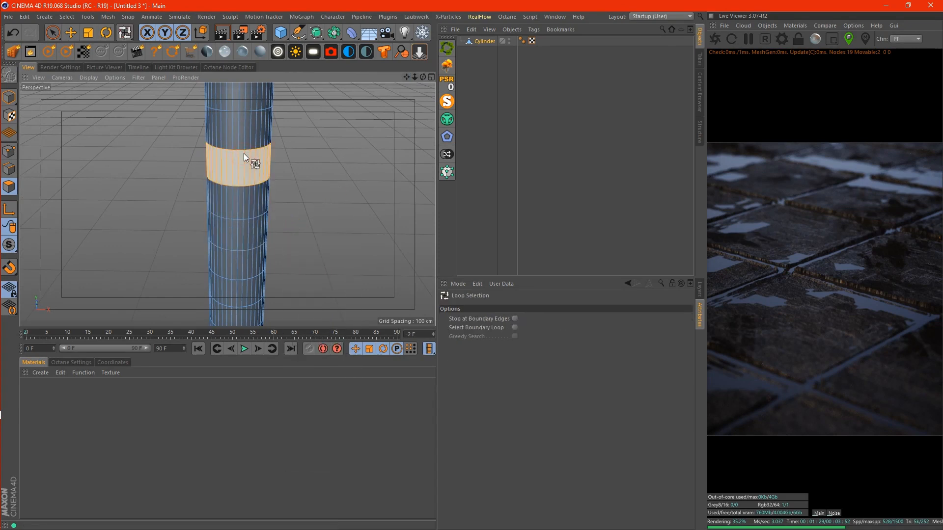
key(m)
key(t)
drag(310, 175, 328, 175)
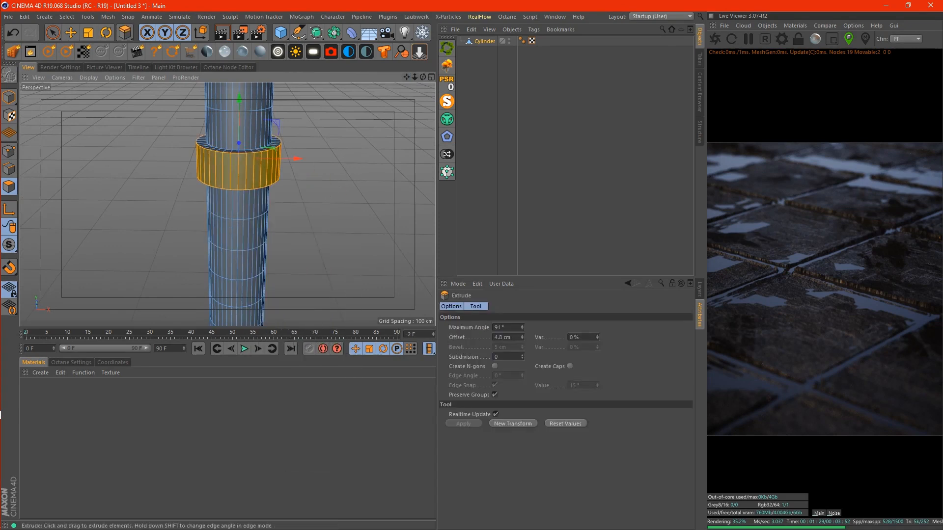
Step: Select a ring of polygons on the lower part of the post and extrude it outward about 6.5 cm as a second collar
drag(406, 77, 411, 2)
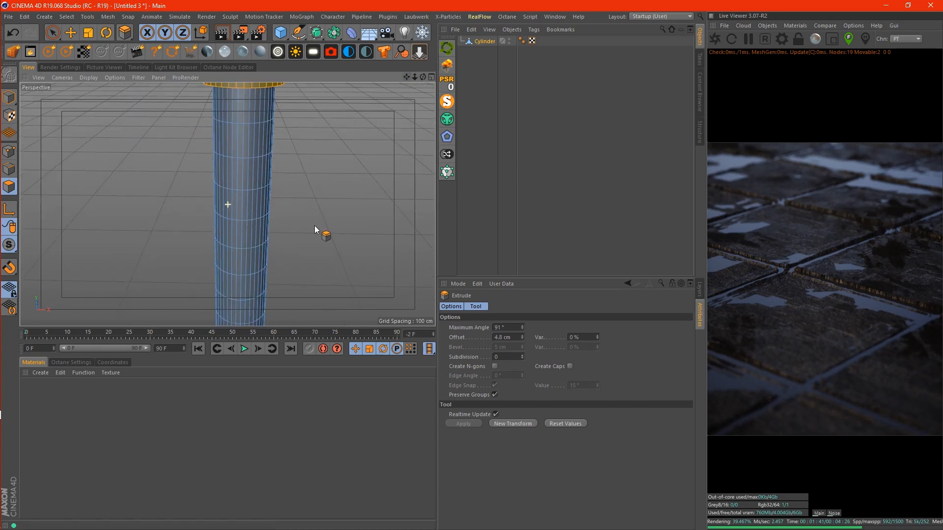
key(u)
key(l)
click(244, 264)
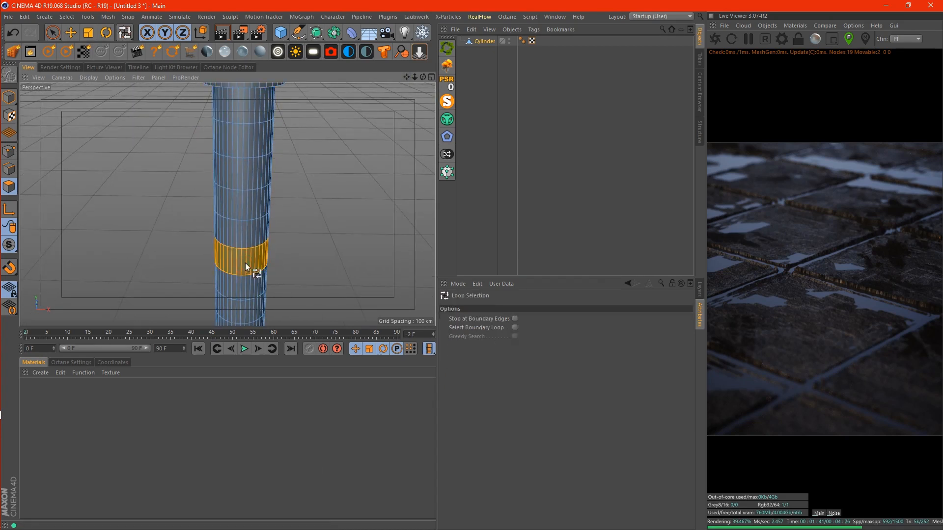
key(m)
key(t)
drag(241, 264, 266, 263)
Step: Compare the whole post with the sign reference image in Photos and return to Cinema 4D
drag(414, 77, 421, 54)
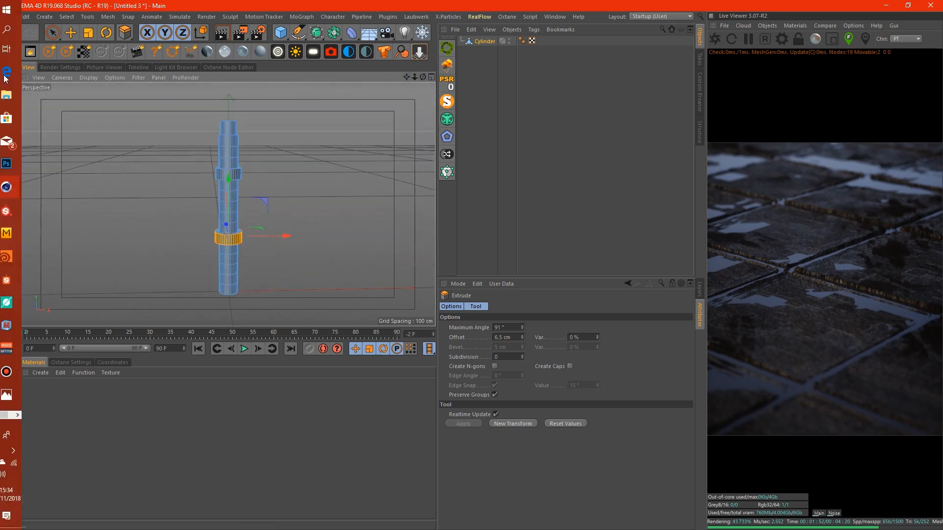
click(15, 395)
click(886, 6)
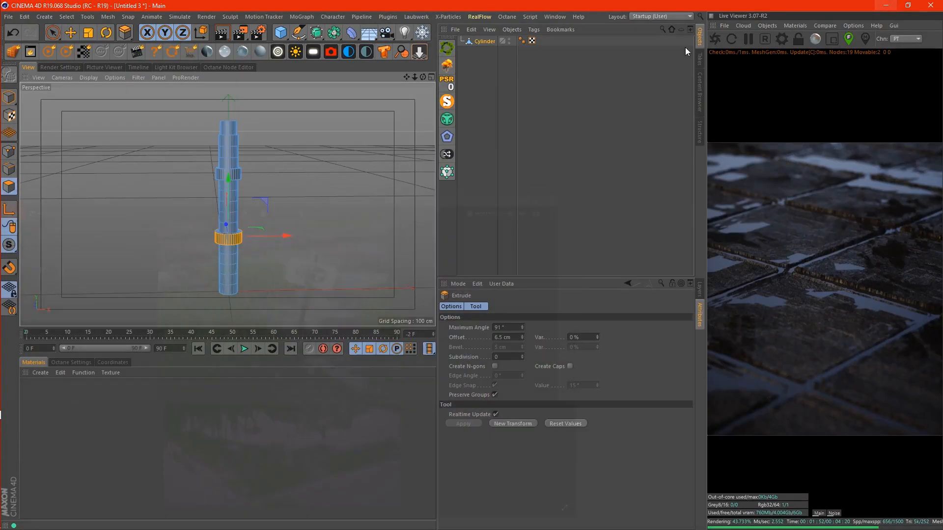
Step: Add a rectangle spline for the sign panel and enable rounding on its corners
click(306, 37)
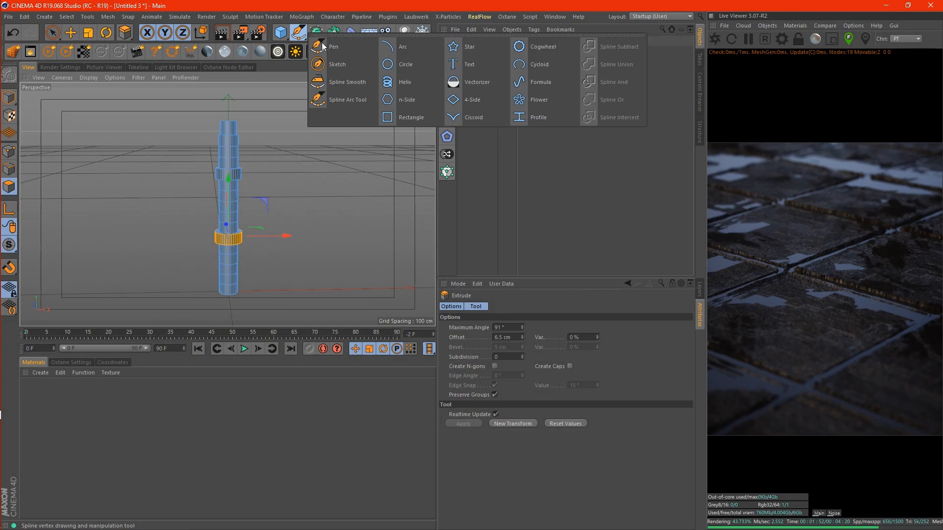
click(405, 116)
click(503, 347)
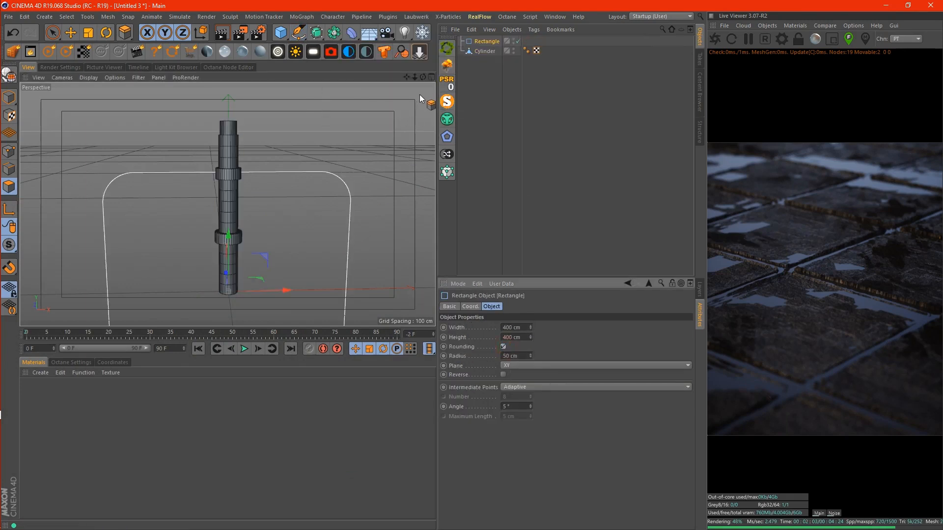
Step: Set the rectangle spline's width to 150 cm and its height to 100 cm
drag(406, 77, 228, 205)
drag(530, 327, 514, 339)
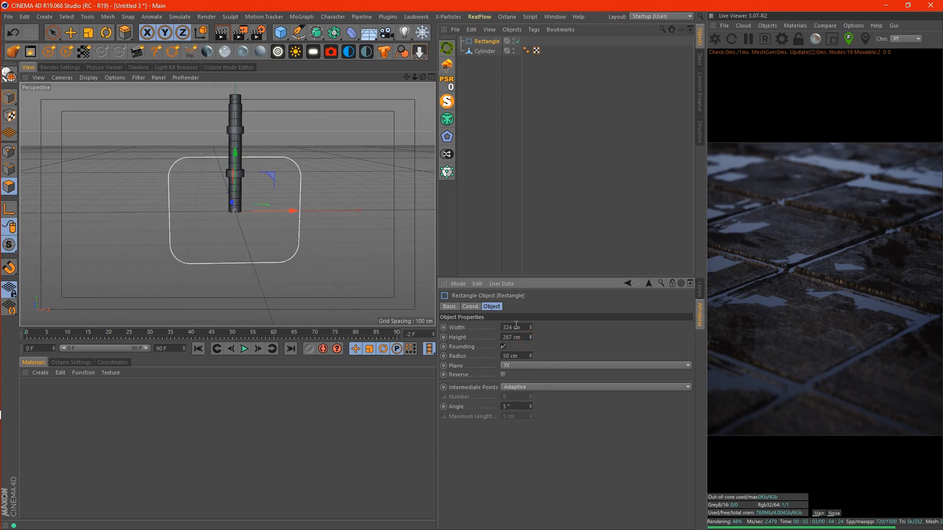
click(520, 326)
text(150)
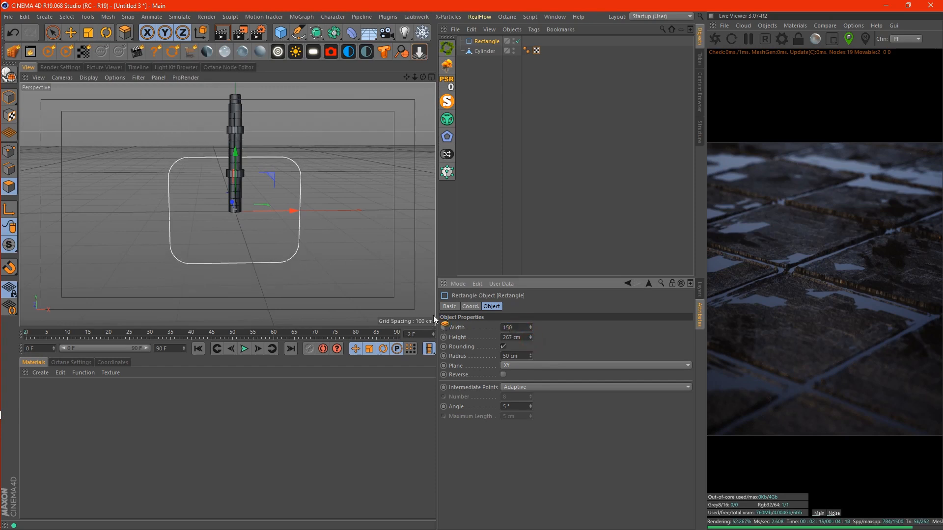
key(Return)
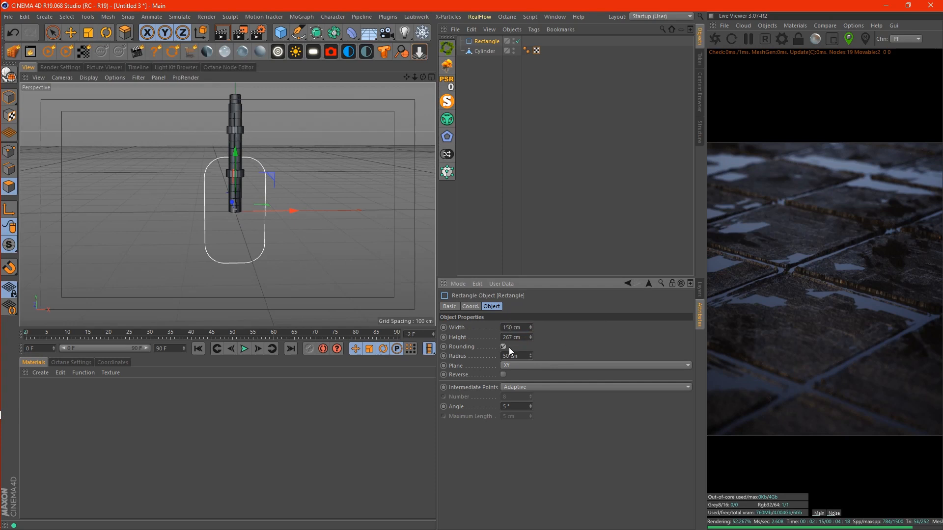
click(523, 337)
text(100)
key(Return)
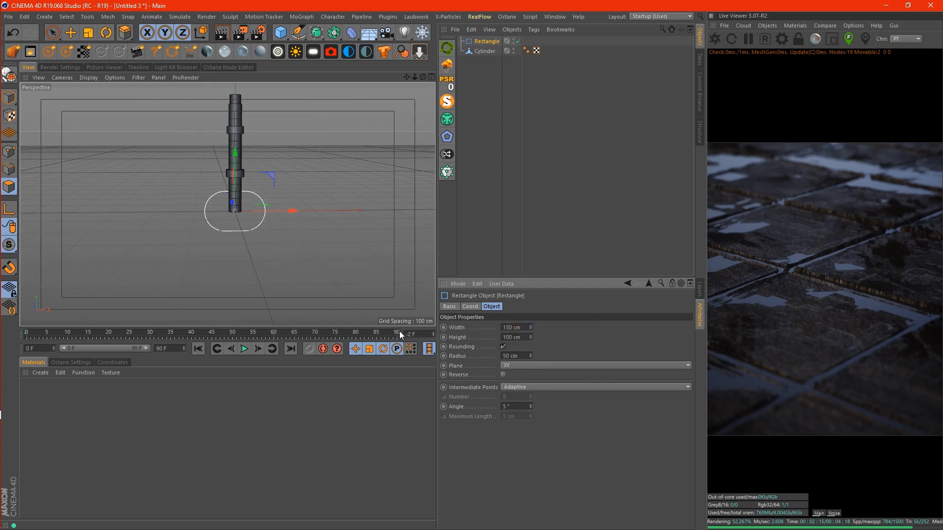
Step: Set the rectangle's corner rounding radius to 25 cm
drag(531, 355, 531, 367)
click(522, 355)
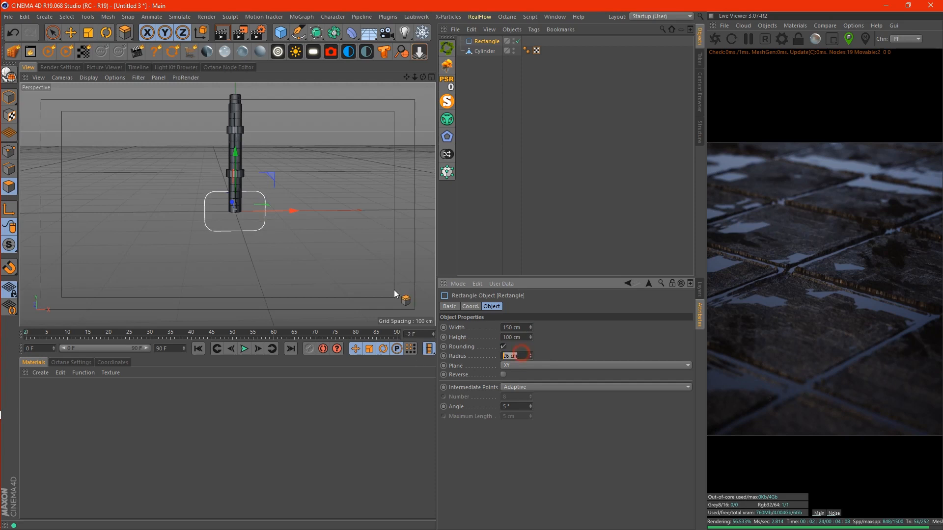
text(25)
key(Return)
Step: Put the rectangle inside a new Extrude object and set the extrusion's Z movement to 5 cm
mouse_move(423, 77)
mouse_down()
mouse_move(408, 84)
mouse_move(422, 77)
mouse_up()
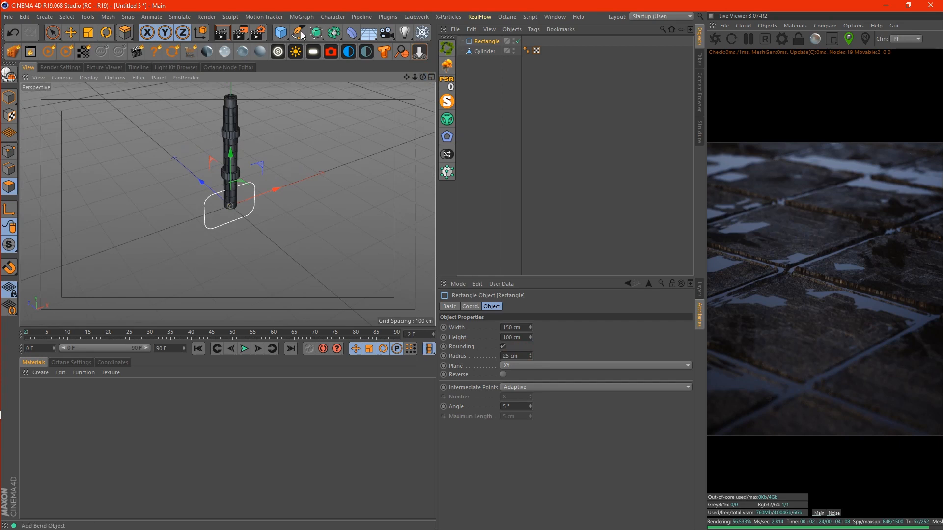
drag(324, 40, 485, 42)
click(479, 51)
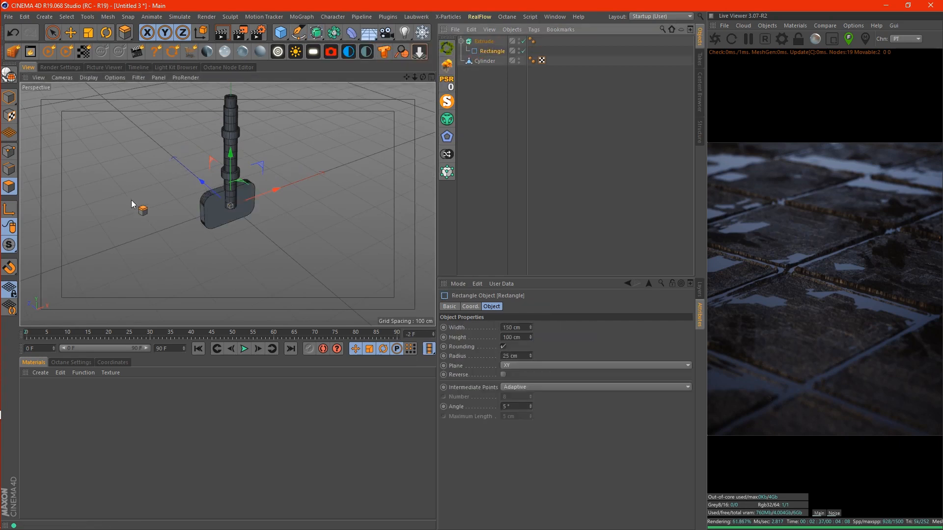
scroll(226, 195, up, 2)
click(484, 42)
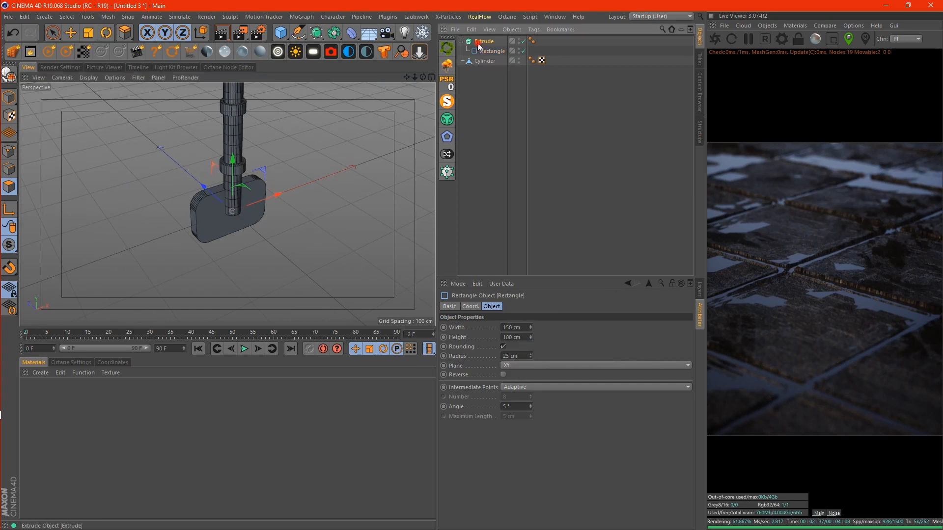
double_click(573, 327)
text(5)
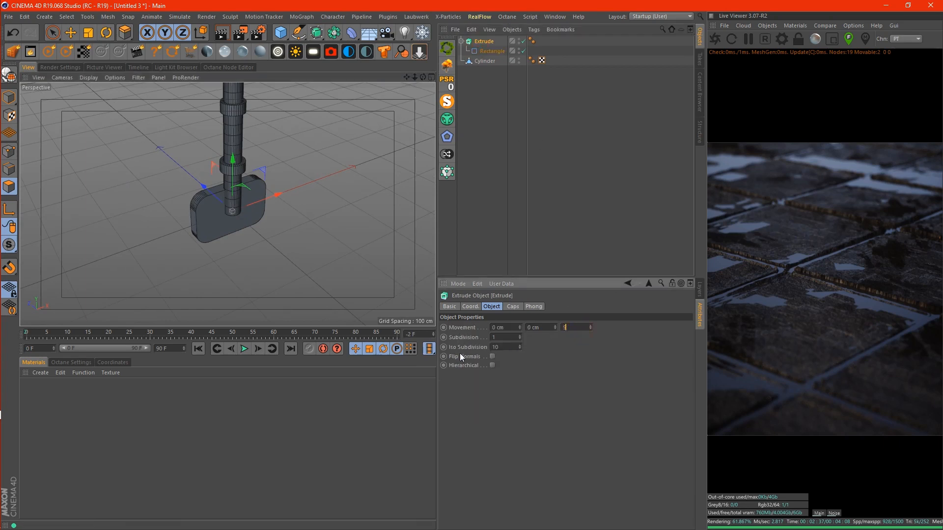
key(Return)
Step: Move the extruded sign panel up along the post and position it against the post's upper section
click(10, 100)
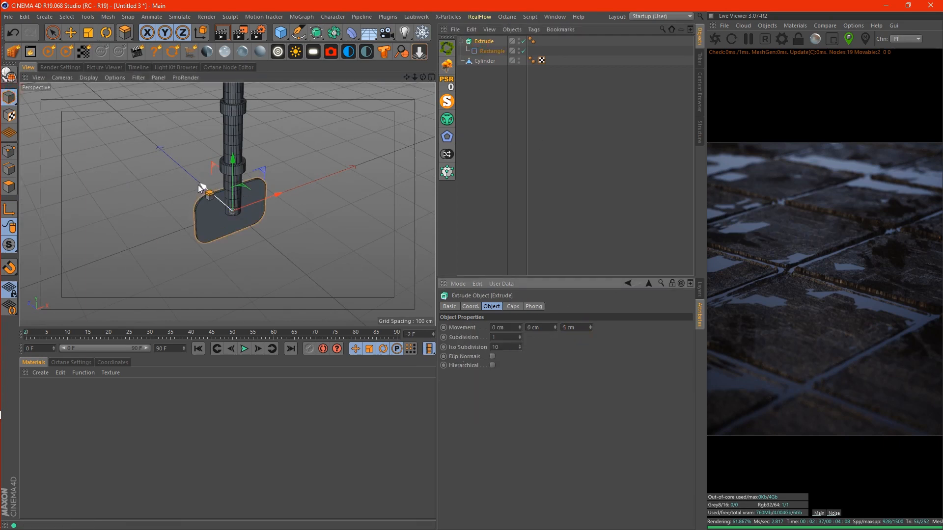
click(71, 33)
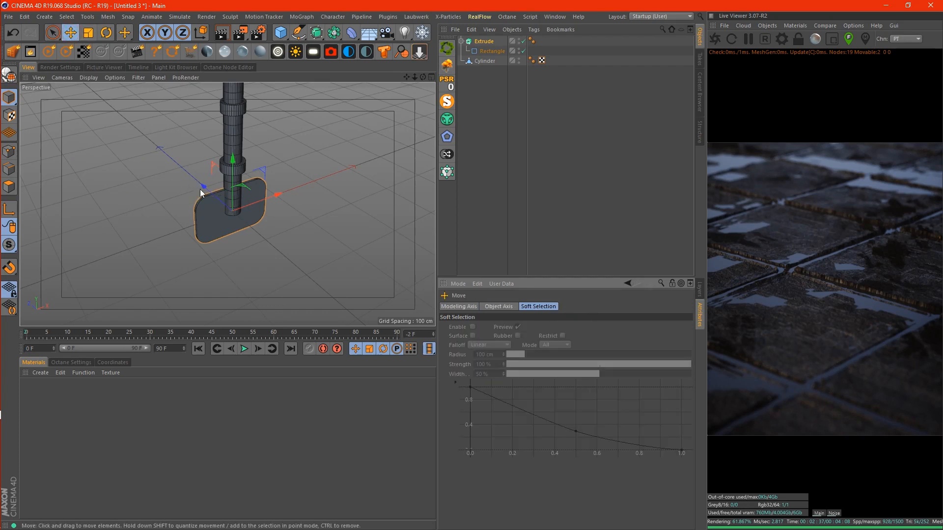
drag(200, 190, 348, 167)
drag(409, 78, 467, 47)
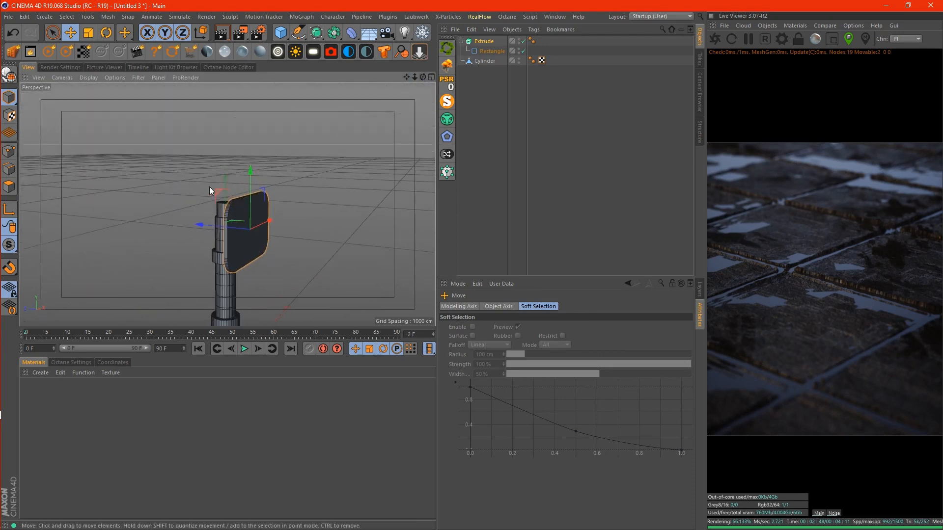
drag(253, 170, 249, 188)
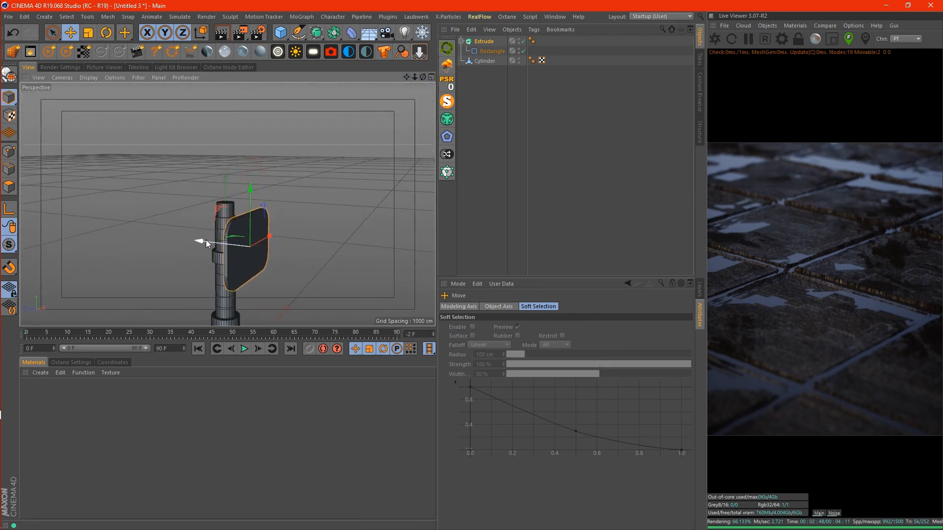
drag(205, 241, 193, 242)
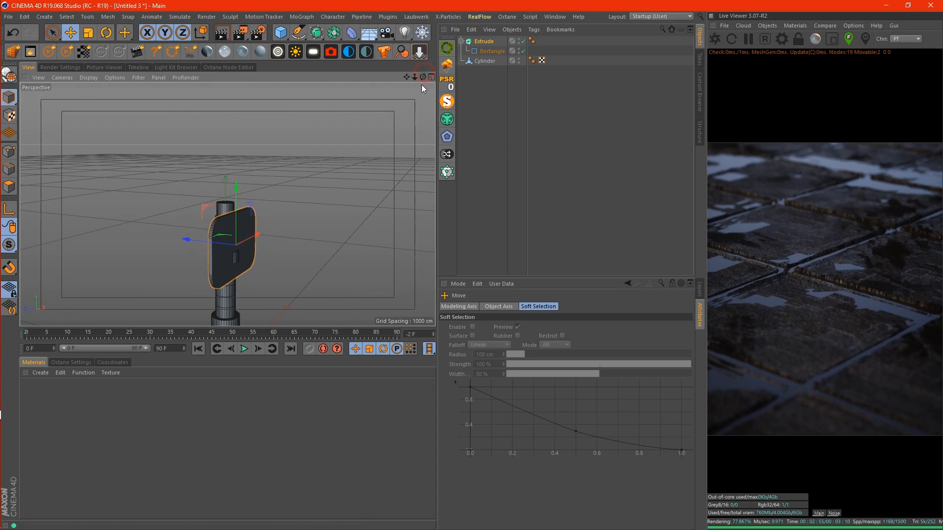
drag(420, 78, 381, 112)
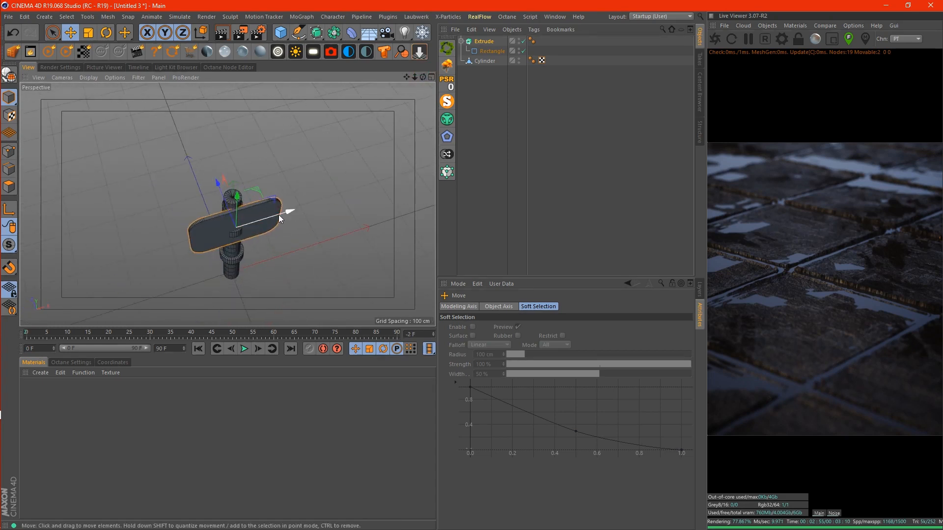
Step: Scale the extruded sign panel down so it better fits the width of the post
drag(278, 215, 252, 240)
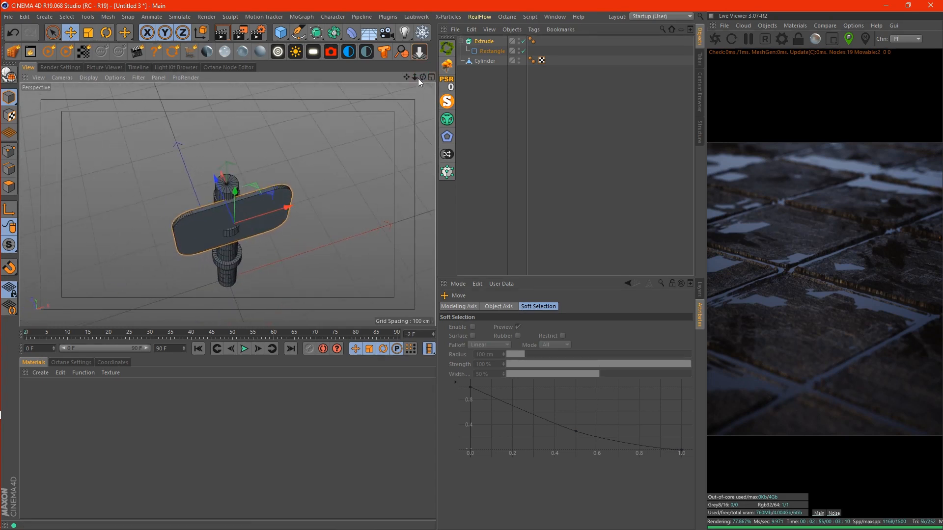
mouse_move(421, 77)
mouse_down()
mouse_move(413, 86)
mouse_move(422, 76)
mouse_up()
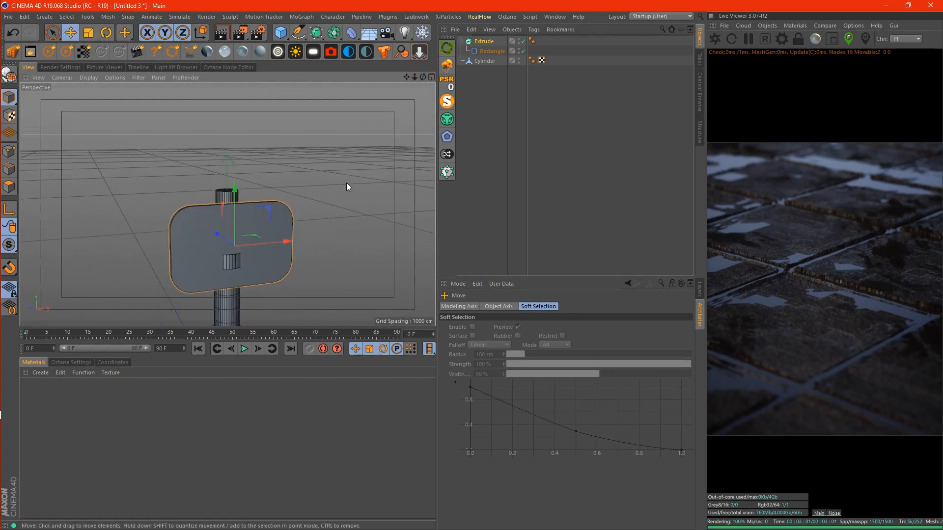
key(t)
drag(366, 169, 233, 170)
key(e)
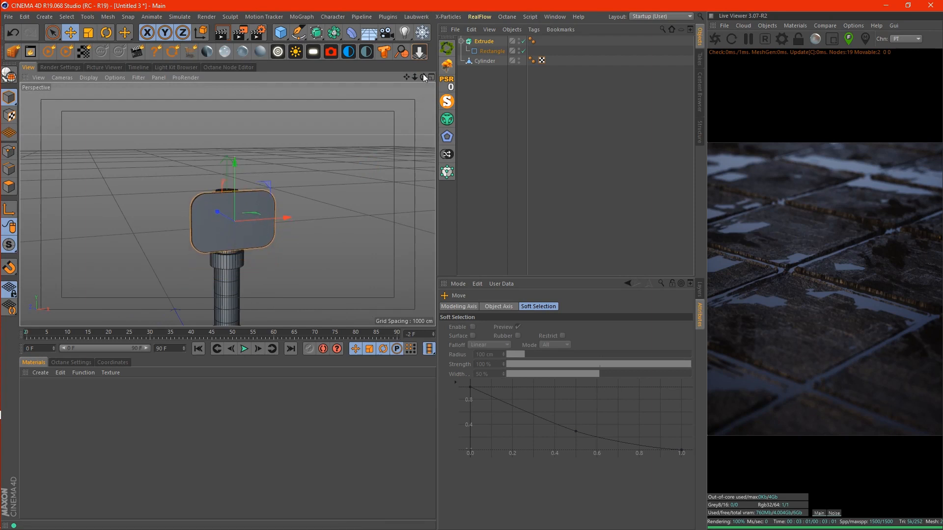
Step: Enlarge the sign panel slightly and nudge its position against the upper end of the post
drag(423, 77, 429, 49)
key(t)
drag(359, 169, 392, 161)
key(e)
drag(261, 137, 258, 133)
scroll(226, 151, up, 4)
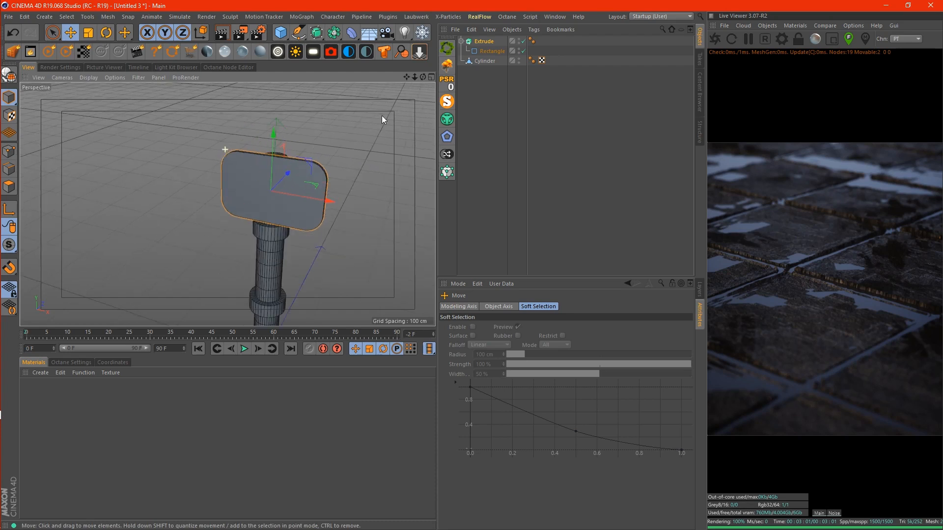
drag(423, 77, 308, 161)
scroll(311, 172, up, 4)
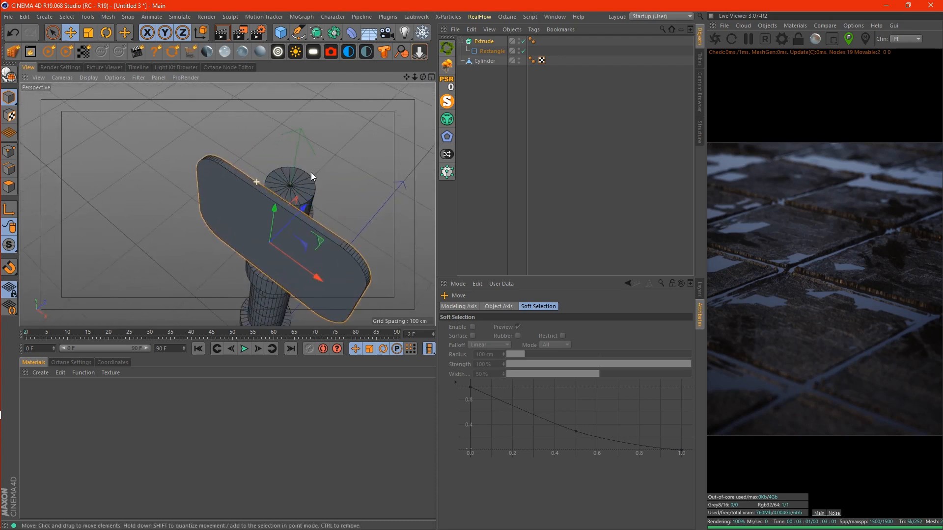
click(485, 62)
scroll(300, 204, up, 4)
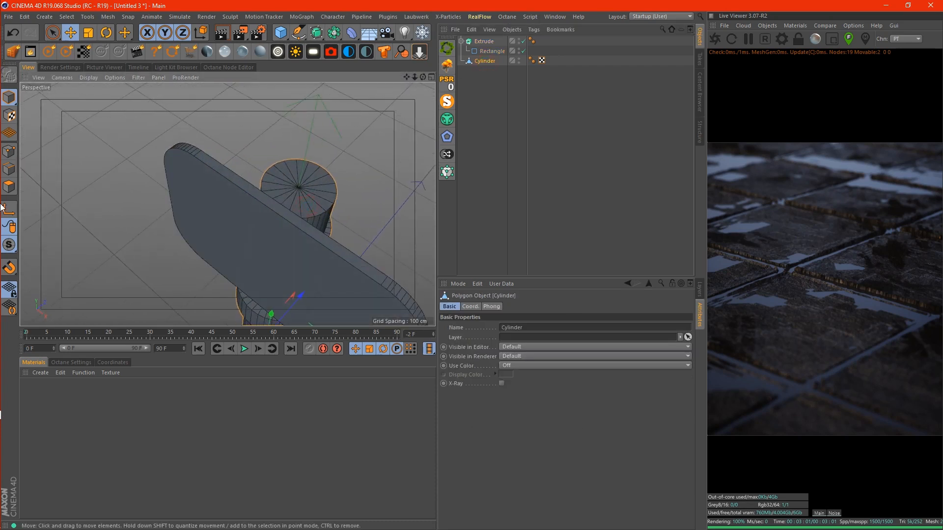
click(9, 187)
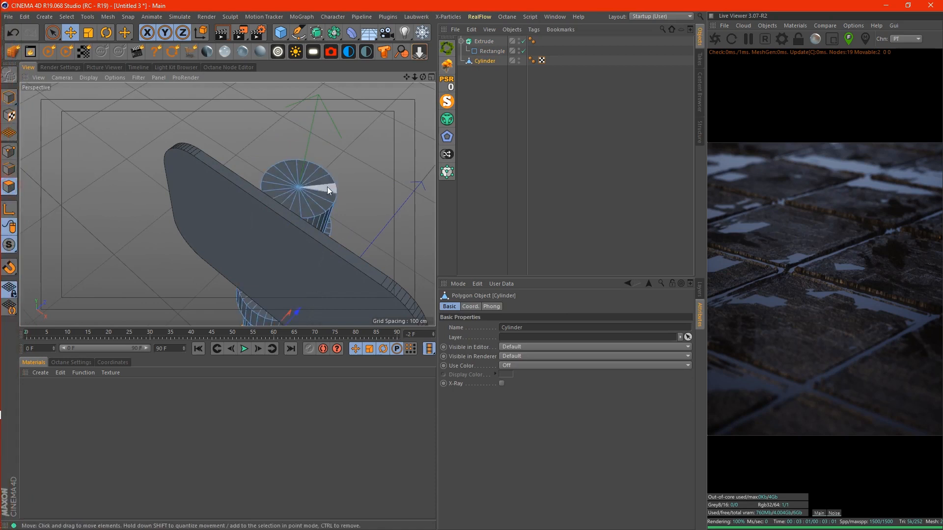
key(u)
key(l)
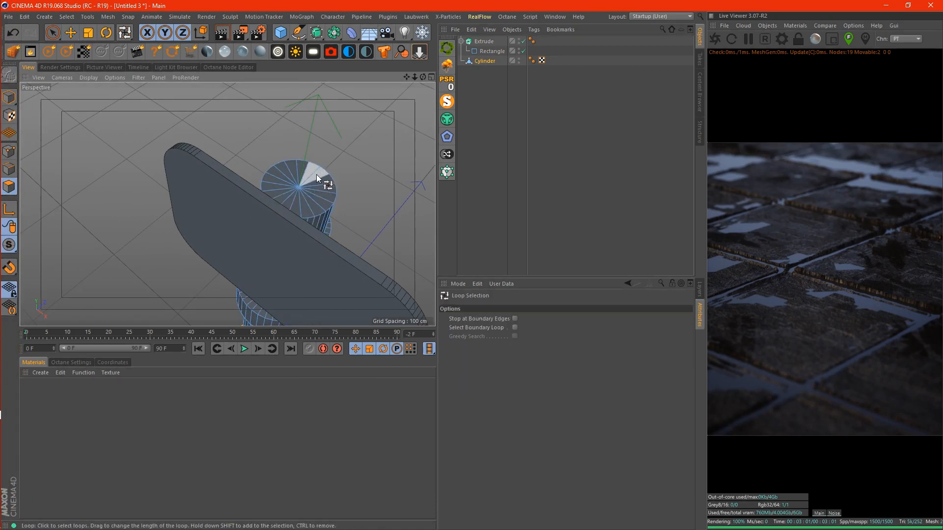
scroll(302, 184, up, 2)
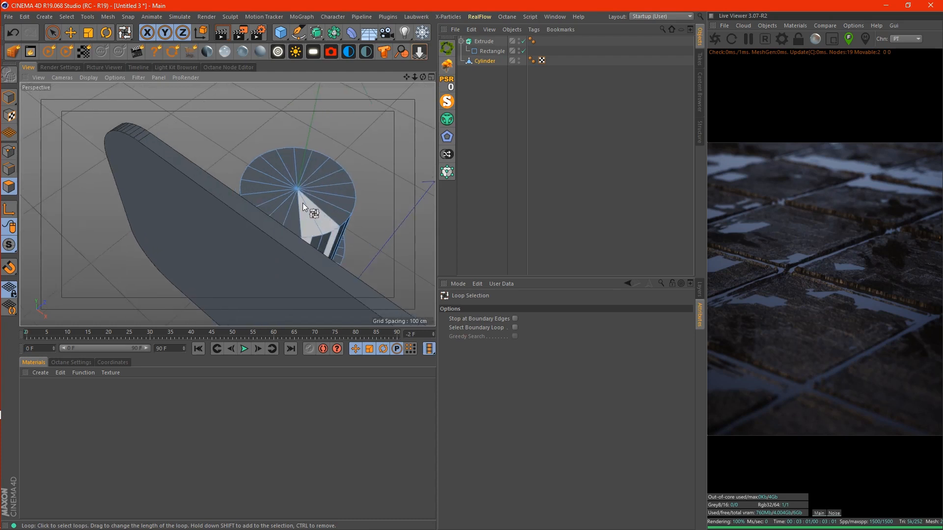
key(k)
key(l)
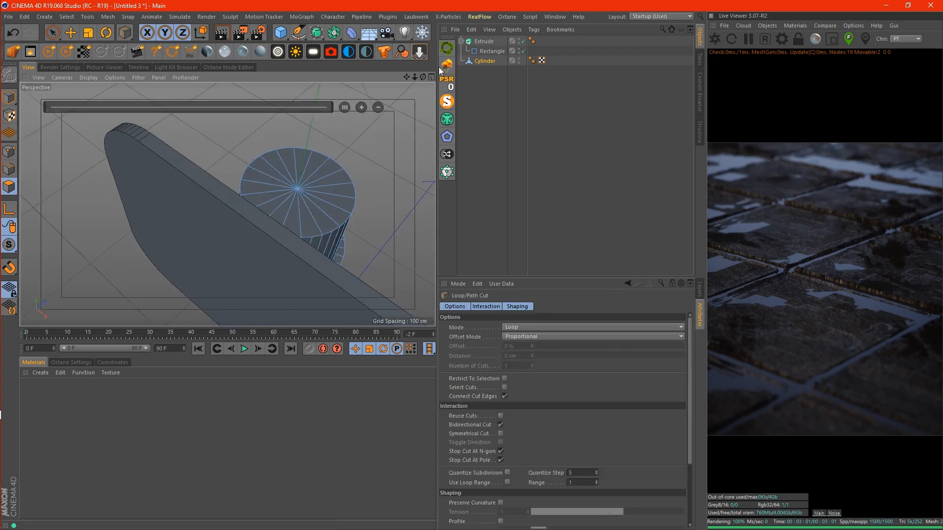
drag(423, 76, 322, 258)
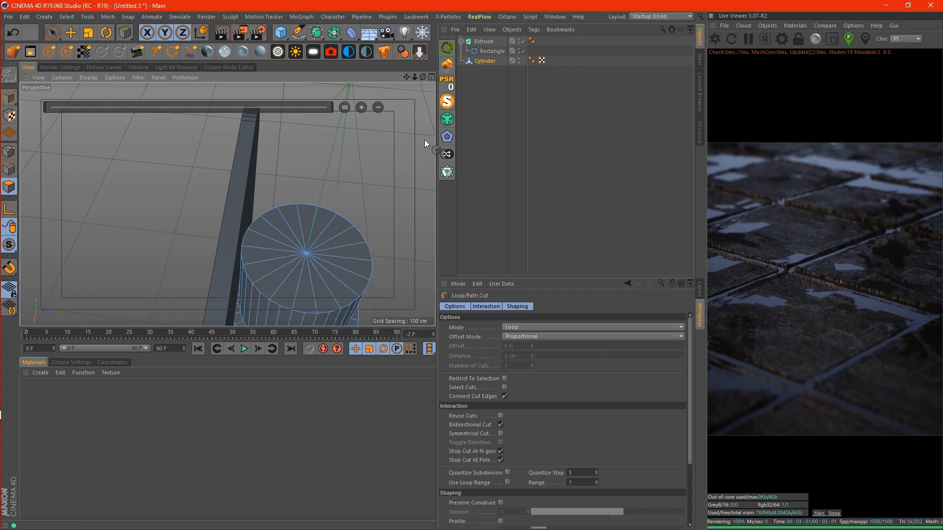
key(u)
key(l)
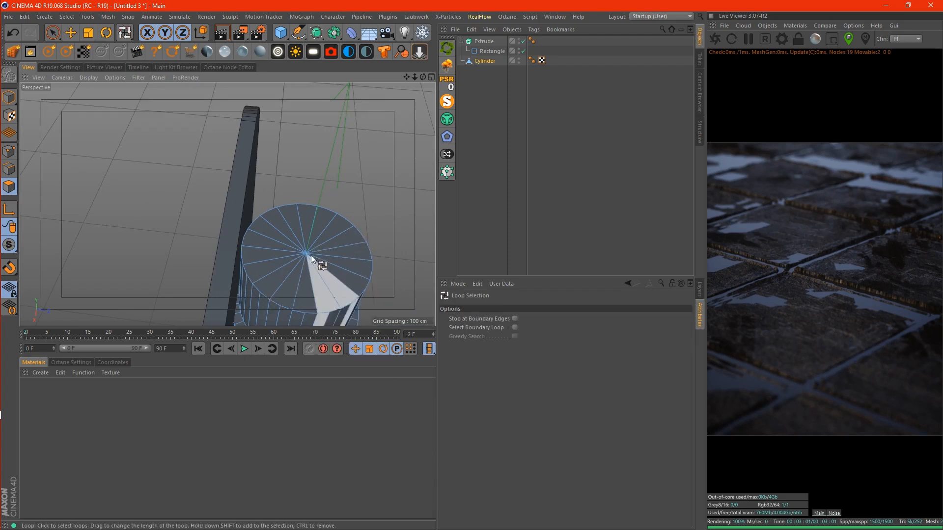
click(319, 244)
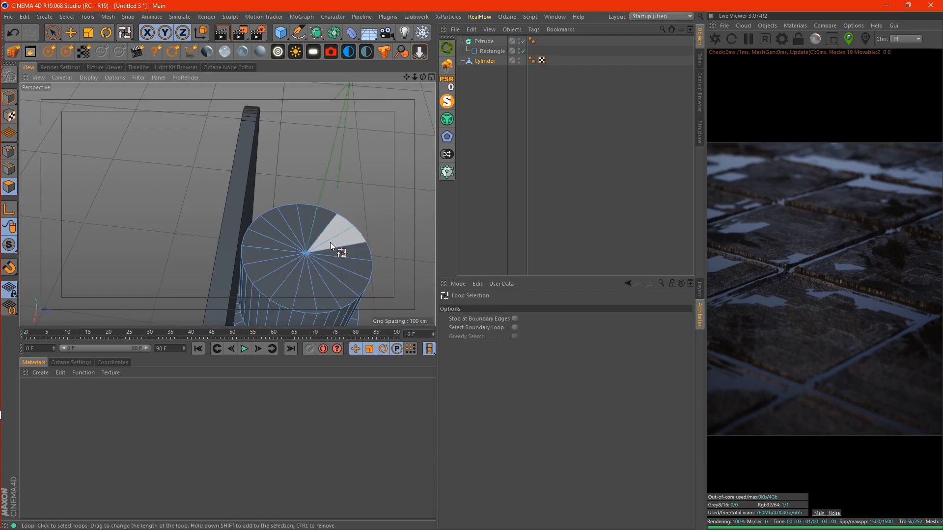
drag(422, 77, 227, 204)
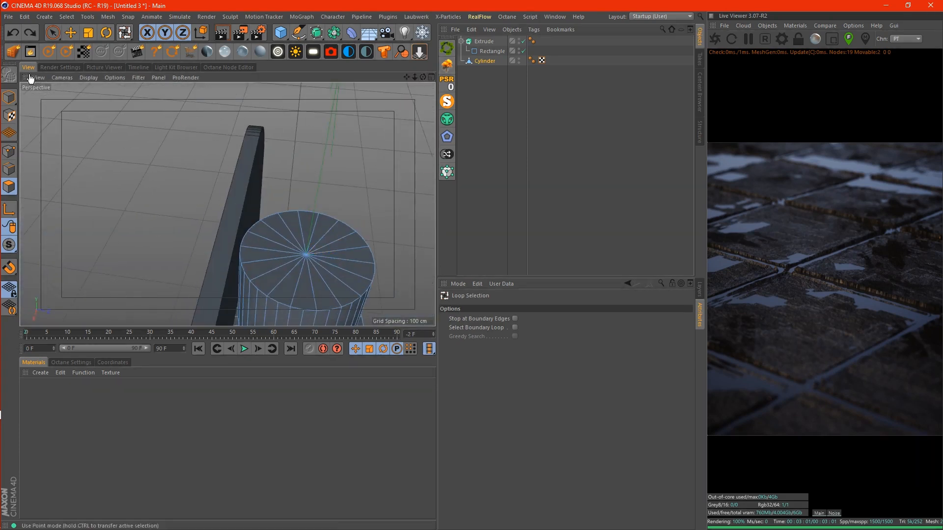
click(10, 100)
Step: Group the extruded panel and the cylinder post together under one null
drag(422, 77, 228, 204)
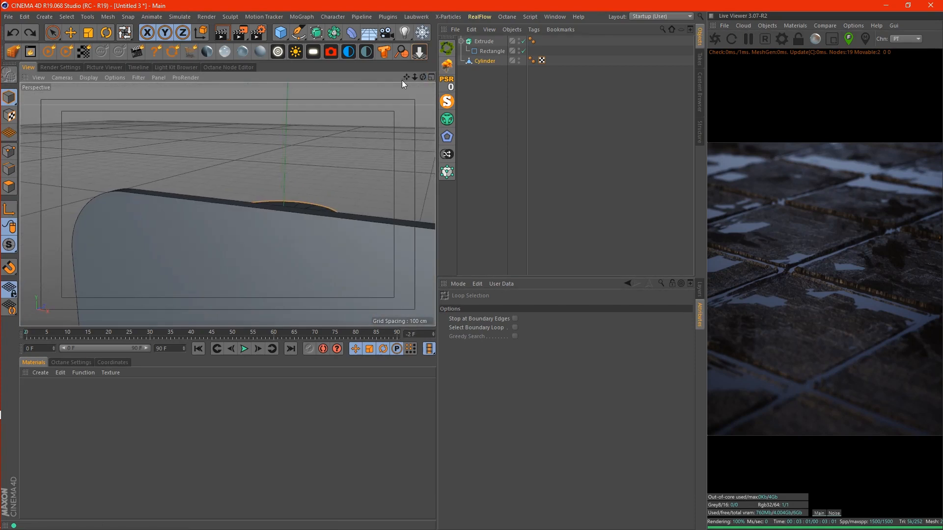
drag(414, 77, 227, 204)
drag(509, 101, 476, 5)
key(alt+g)
click(484, 90)
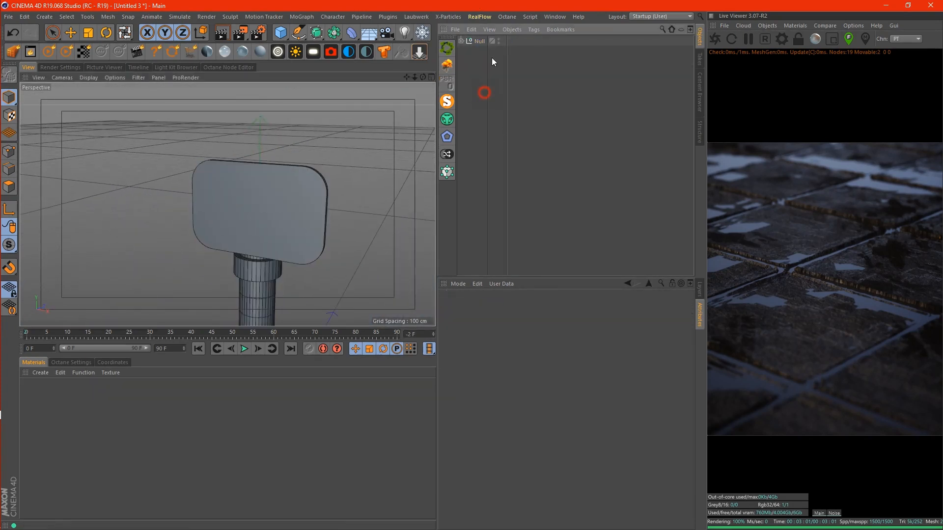
Step: Copy the sign's null and paste it into the wet stone ground scene, Untitled 2
click(480, 41)
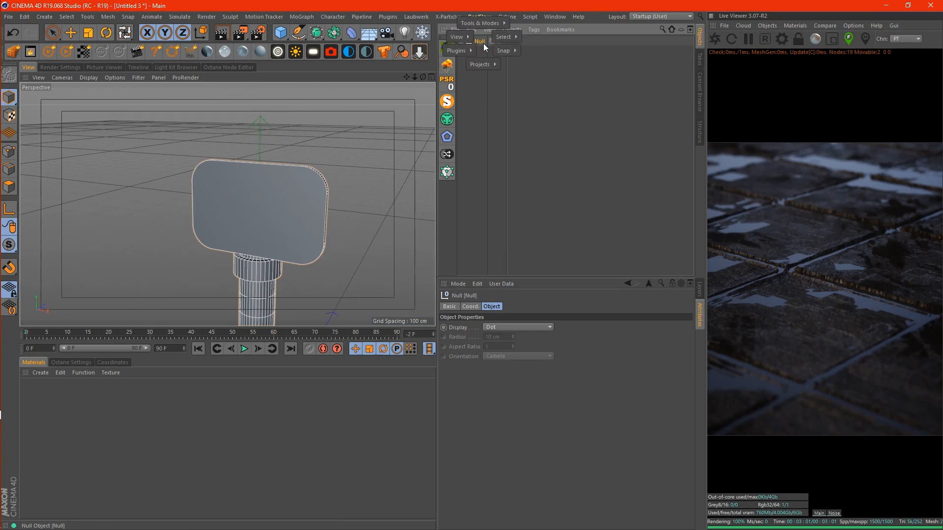
drag(483, 43, 497, 84)
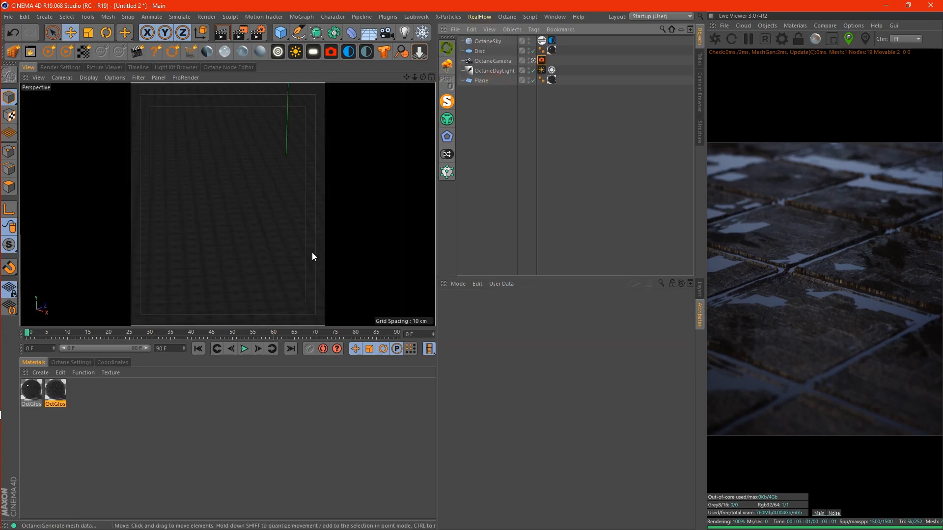
key(ctrl+v)
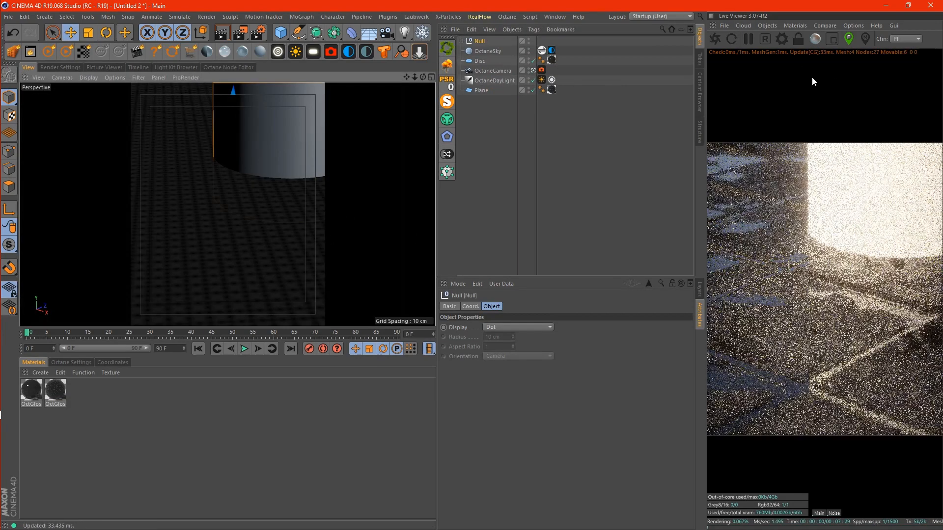
Step: Keep the Live Viewer on its current camera view and take the viewport out of the OctaneCamera
click(855, 27)
click(856, 36)
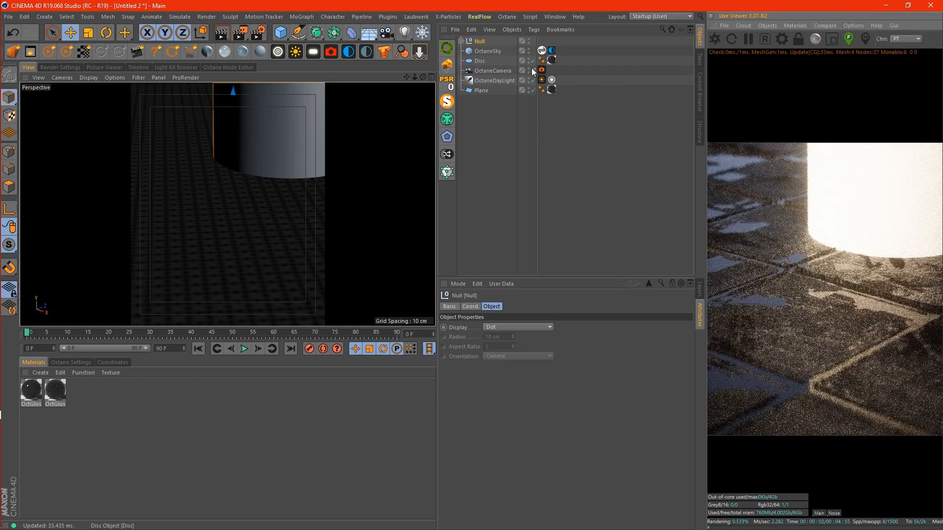
click(533, 70)
Step: Scale the pasted sign group down strongly and move it vertically toward the ground plane
scroll(271, 192, down, 12)
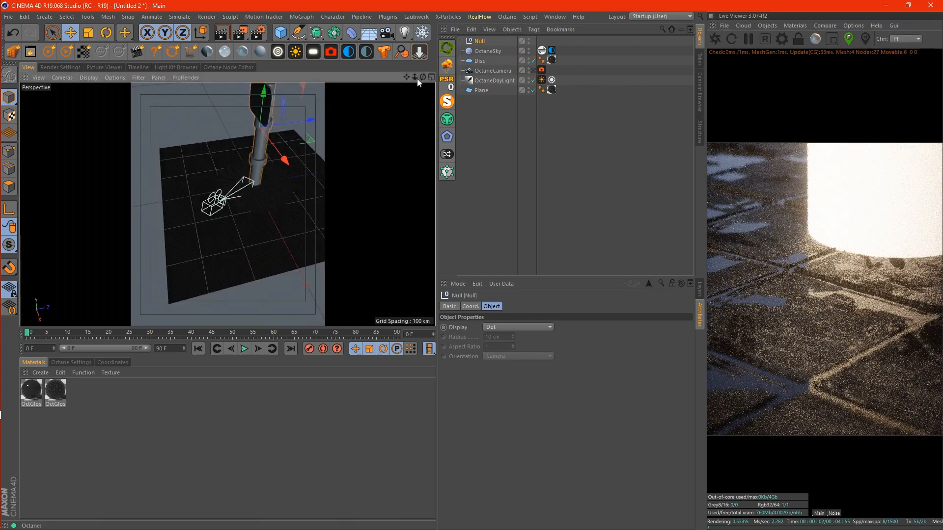
mouse_move(423, 78)
mouse_down()
mouse_move(400, 84)
mouse_move(408, 78)
mouse_up()
key(t)
drag(295, 159, 240, 199)
key(e)
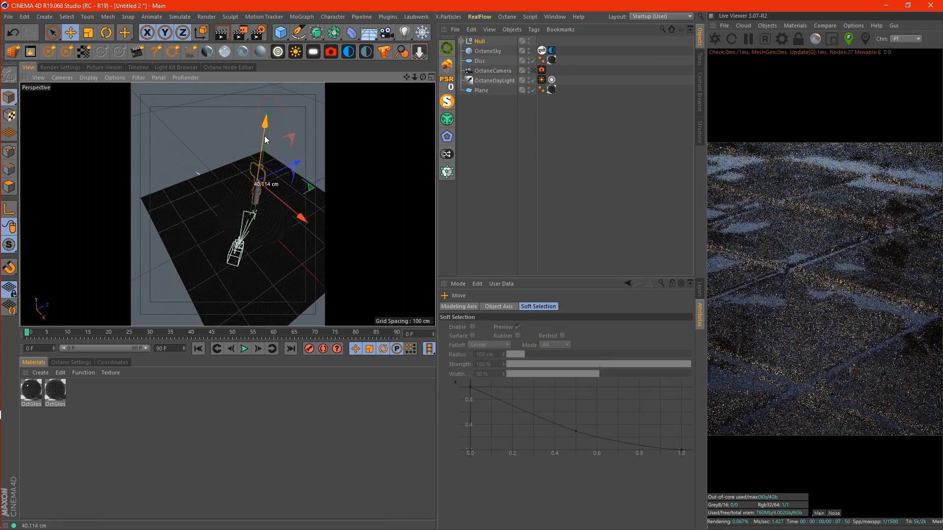
drag(264, 135, 244, 266)
Step: Rotate the sign group about 30° around its vertical axis and move it about 41 cm along its Z axis
key(t)
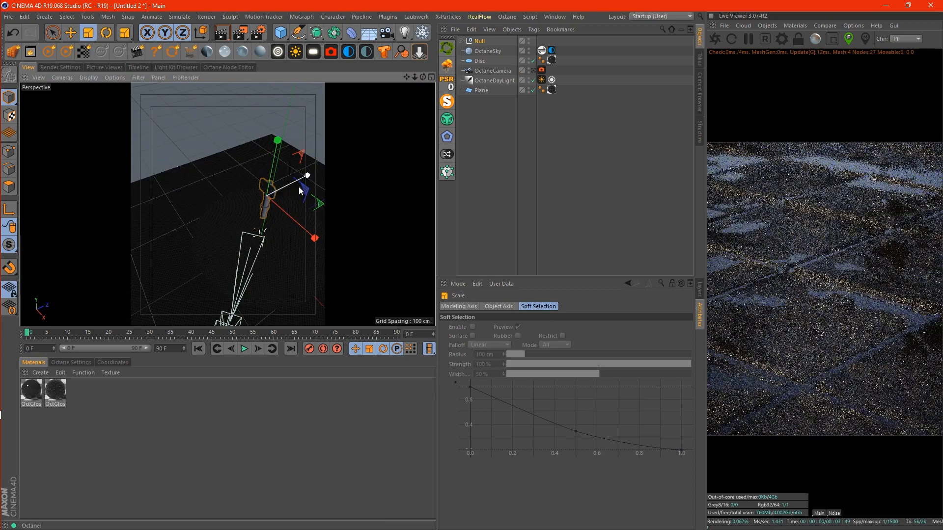
key(r)
drag(264, 223, 285, 220)
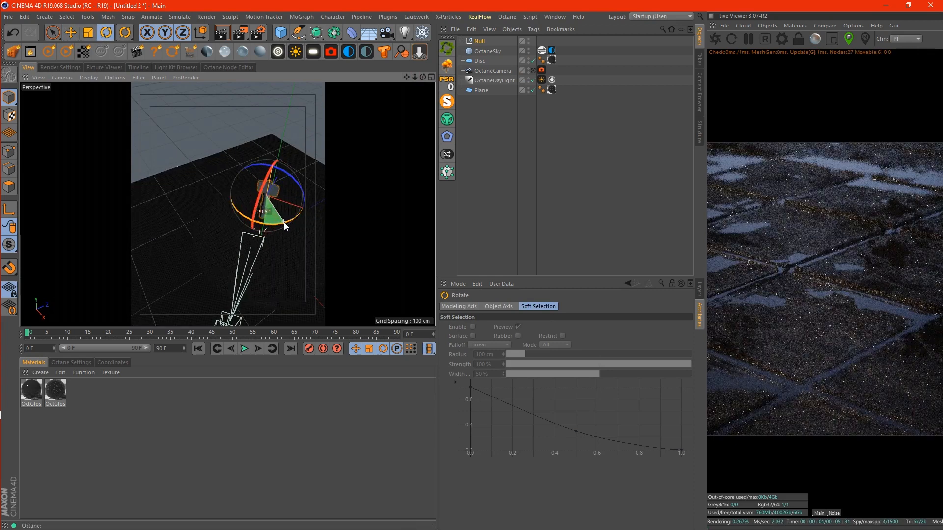
key(e)
drag(285, 170, 282, 193)
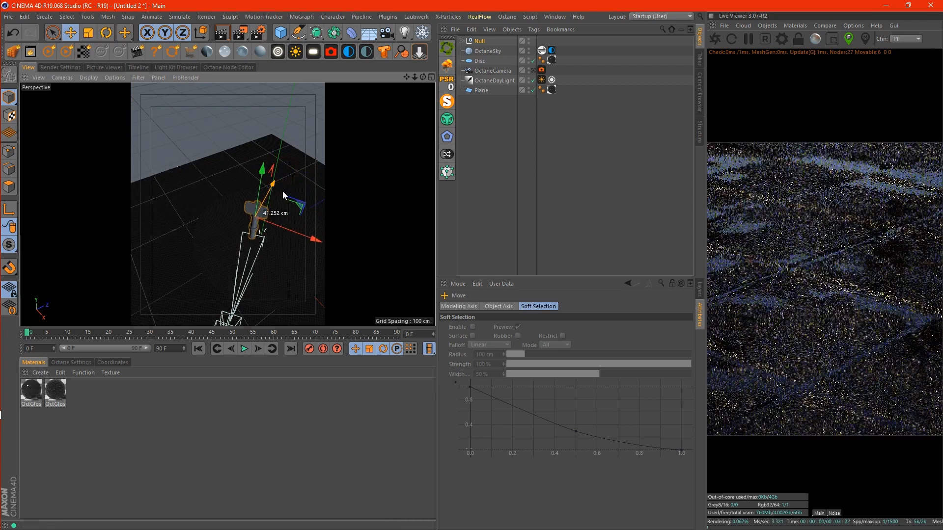
Step: Scale the sign group down further and lower it onto the ground plane within the camera's view
key(t)
drag(304, 159, 219, 244)
scroll(259, 241, up, 5)
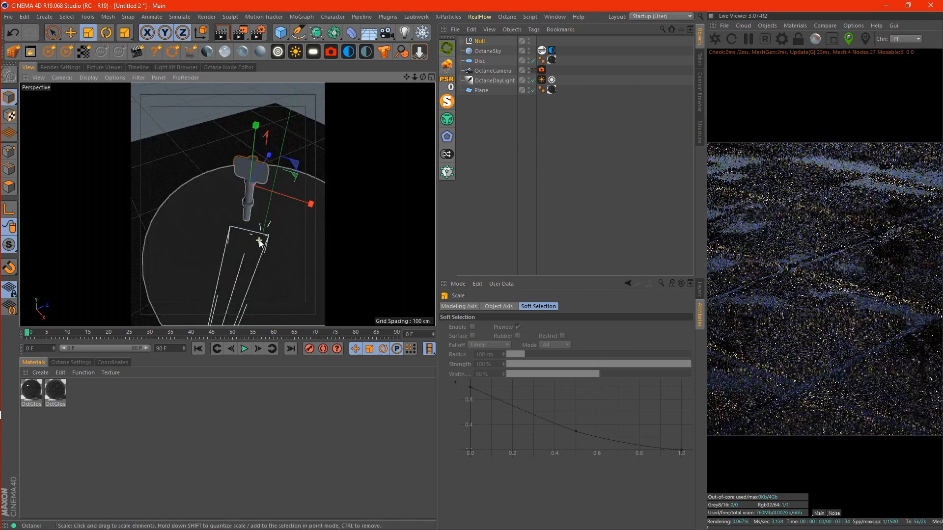
drag(425, 79, 442, 67)
key(e)
drag(300, 96, 288, 183)
click(420, 52)
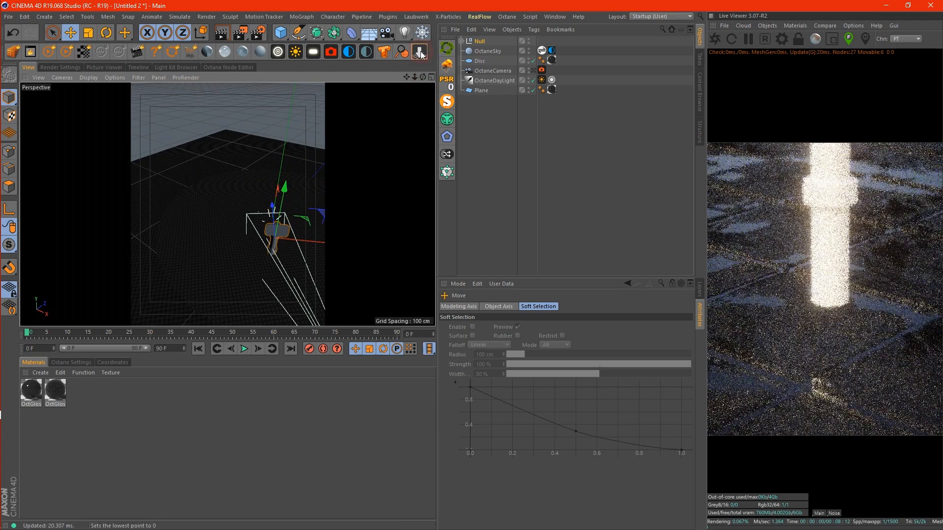
Step: Move the sign group about 18 cm along its Z axis, away from the camera, and lower it slightly
drag(426, 80, 420, 78)
drag(268, 173, 253, 172)
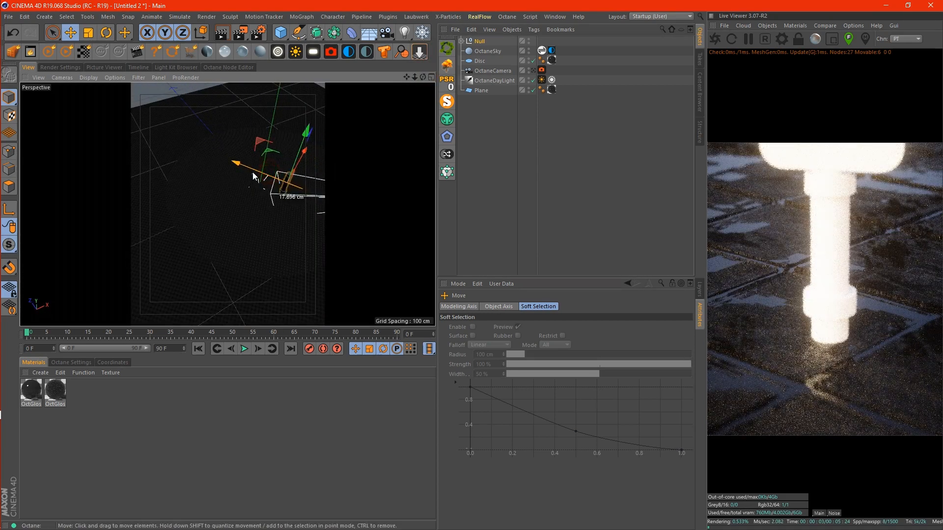
drag(301, 154, 299, 162)
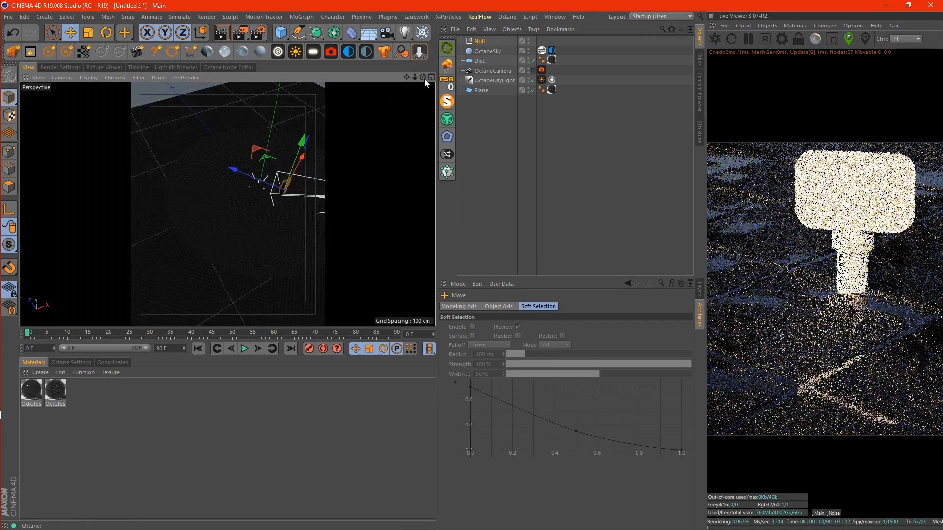
Step: Scale the sign group down again and readjust its height and depth in front of the camera
drag(424, 79, 422, 78)
scroll(273, 269, up, 4)
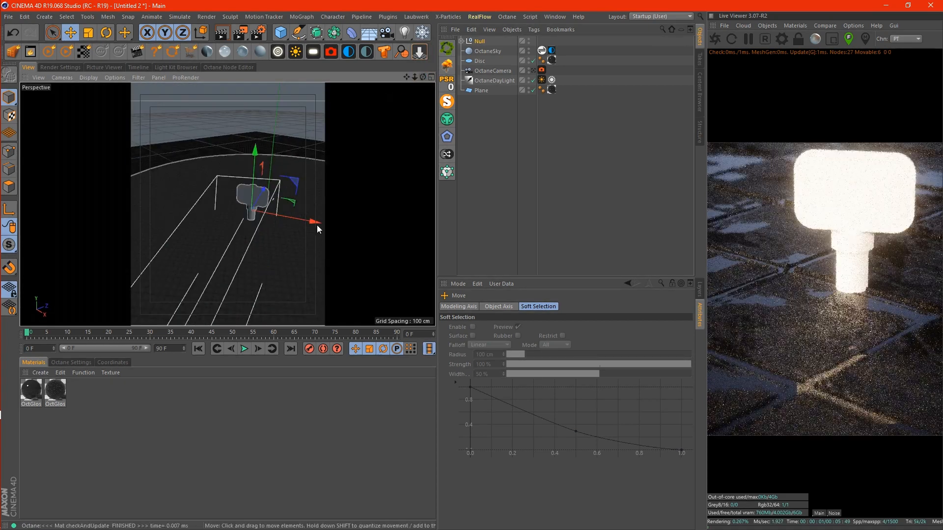
key(t)
drag(320, 151, 126, 276)
key(e)
drag(256, 169, 255, 148)
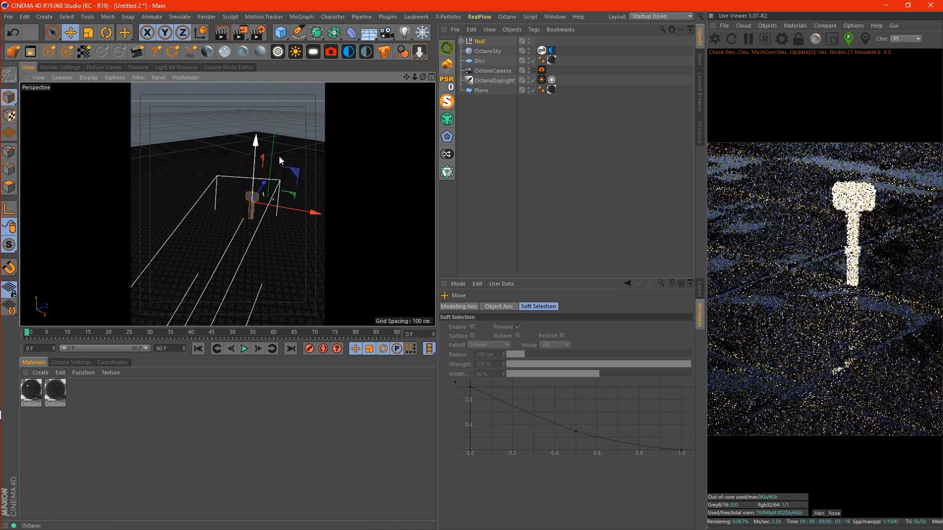
drag(267, 186, 265, 188)
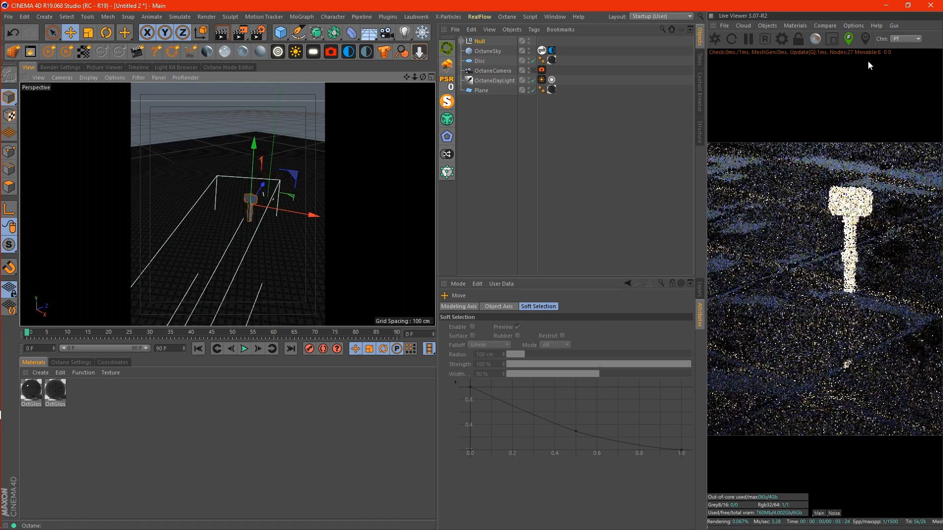
Step: Shift the sign group slightly along its Z axis and lower it closer to the ground
click(851, 42)
click(852, 251)
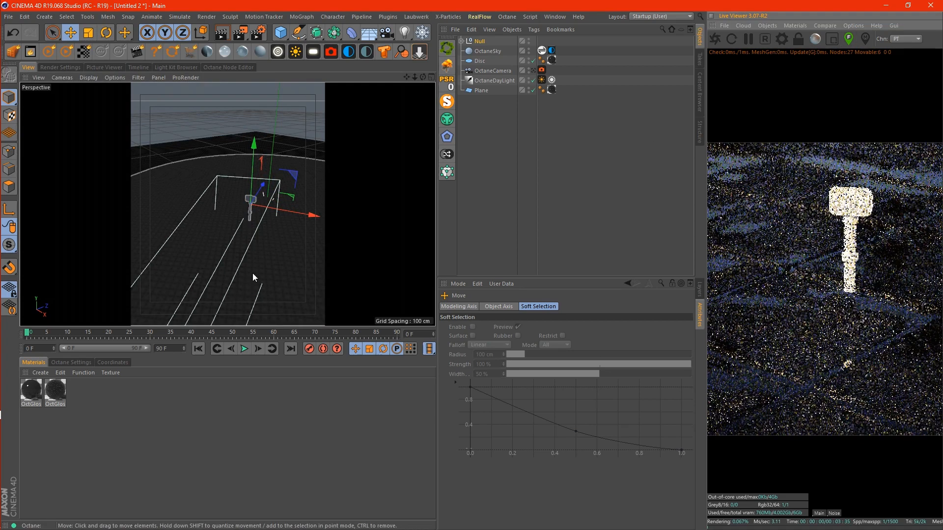
drag(264, 176, 256, 181)
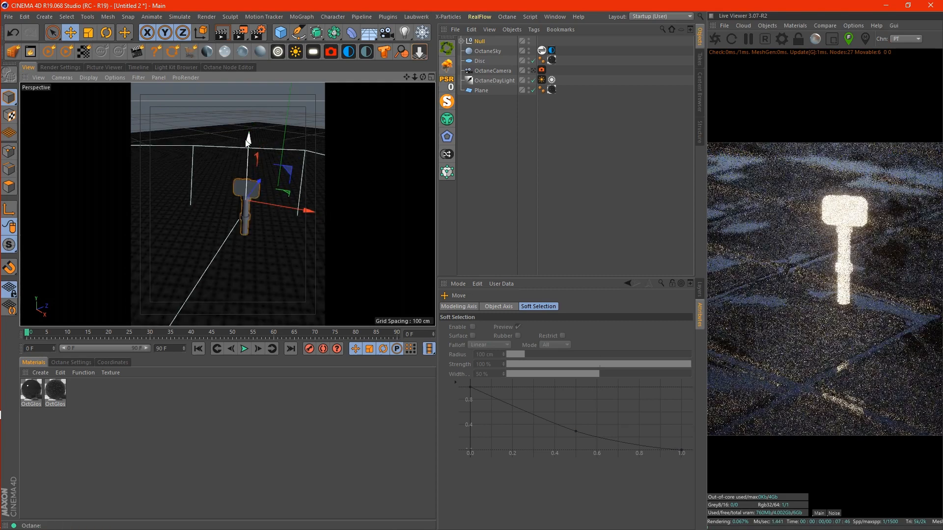
drag(247, 143, 242, 152)
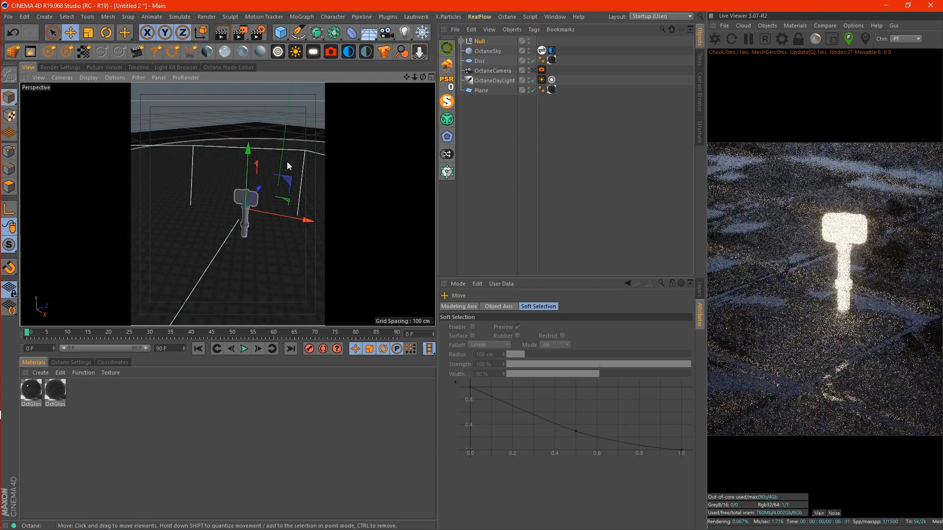
Step: Rotate the sign group so it leans to one side on the stone ground
key(r)
drag(255, 229, 263, 226)
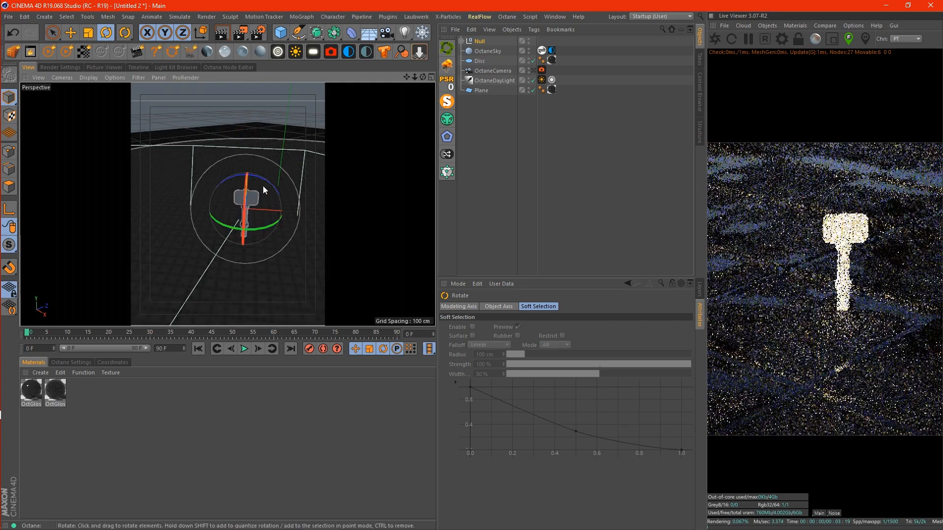
mouse_move(262, 182)
mouse_down()
mouse_move(270, 188)
mouse_move(256, 204)
mouse_move(254, 193)
mouse_up()
click(250, 233)
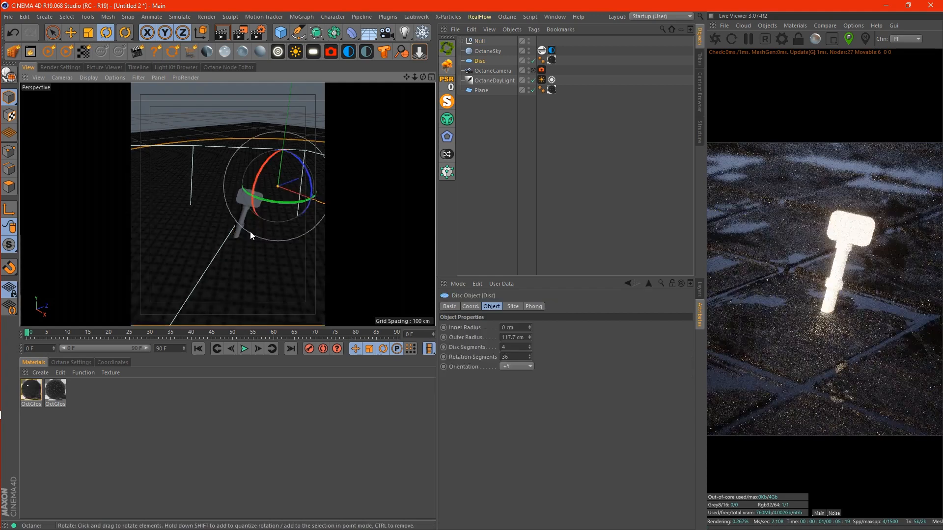
Step: Refine the sign group's rotation and nudge its position slightly
click(476, 41)
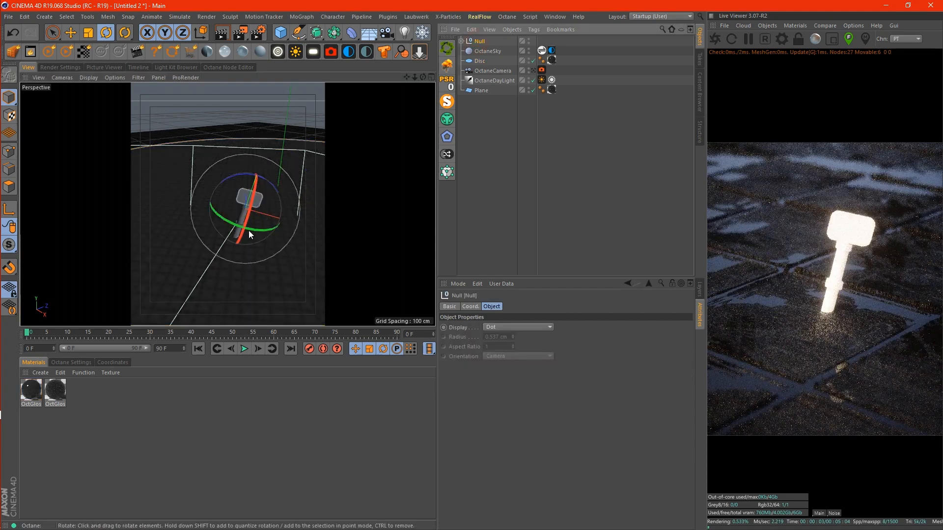
drag(249, 230, 256, 232)
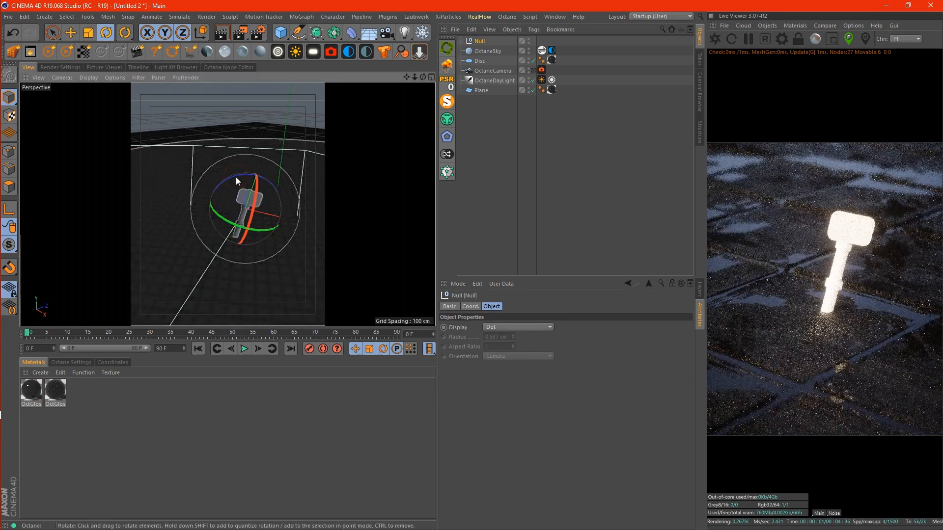
drag(244, 188, 251, 197)
key(e)
drag(260, 163, 257, 160)
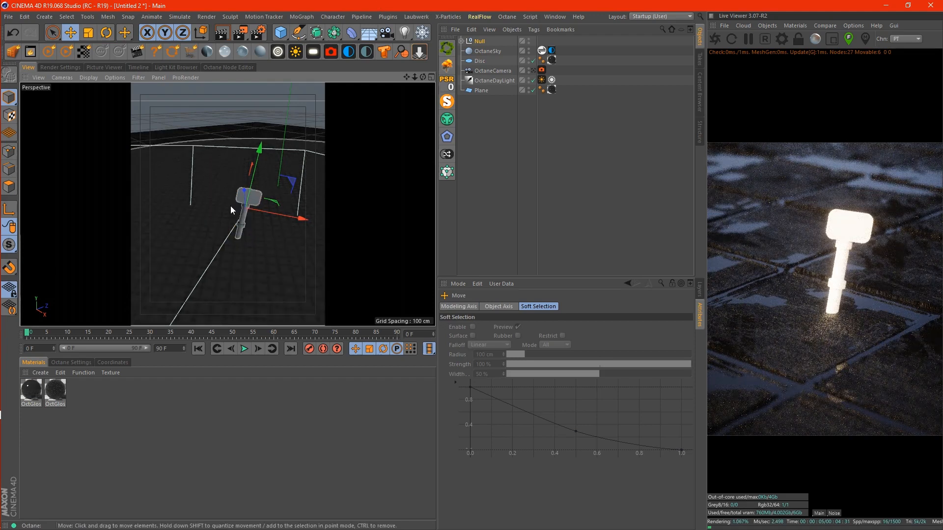
Step: Raise the extruded sign plate slightly along its post within the sign group and adjust its sideways alignment
scroll(248, 191, up, 5)
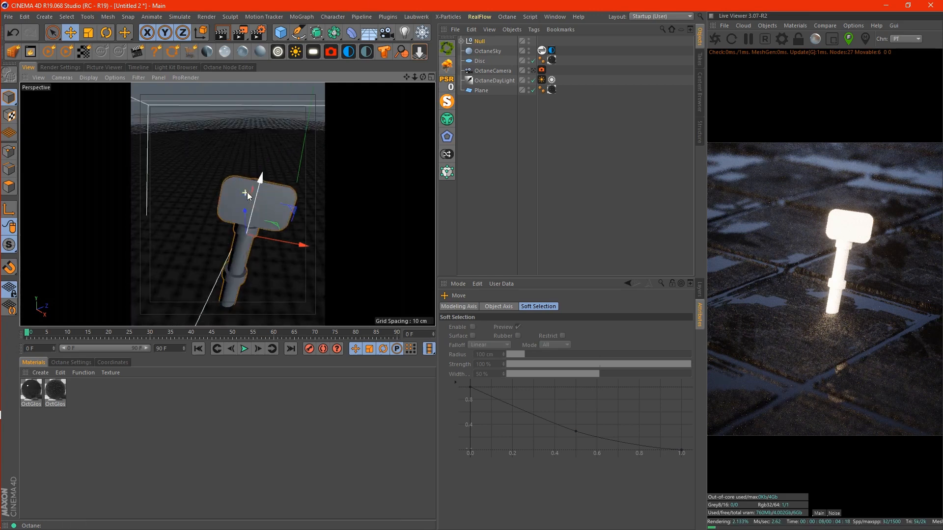
click(461, 41)
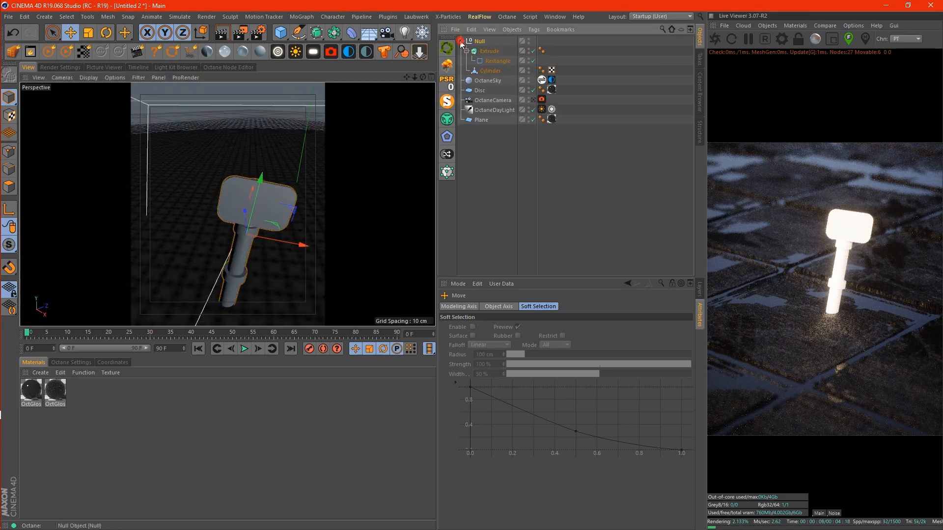
click(484, 51)
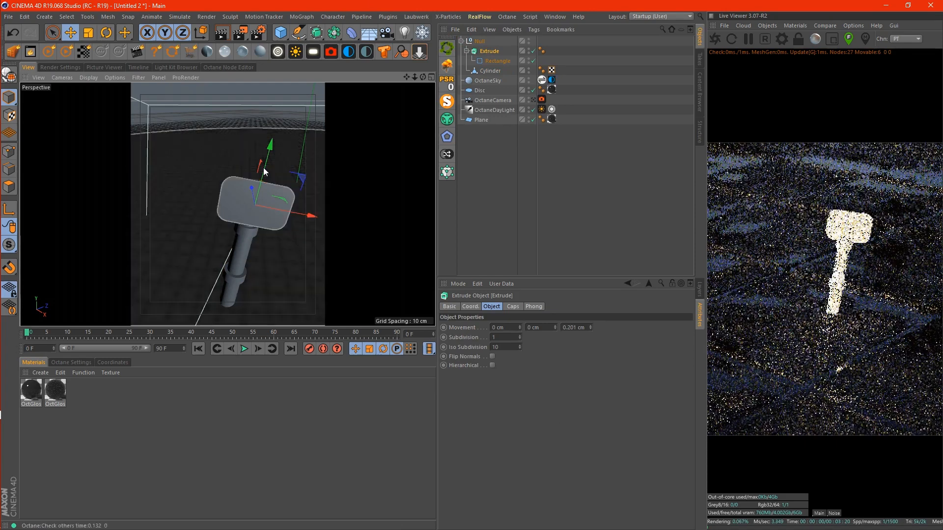
drag(265, 172, 271, 144)
drag(310, 215, 313, 217)
click(461, 41)
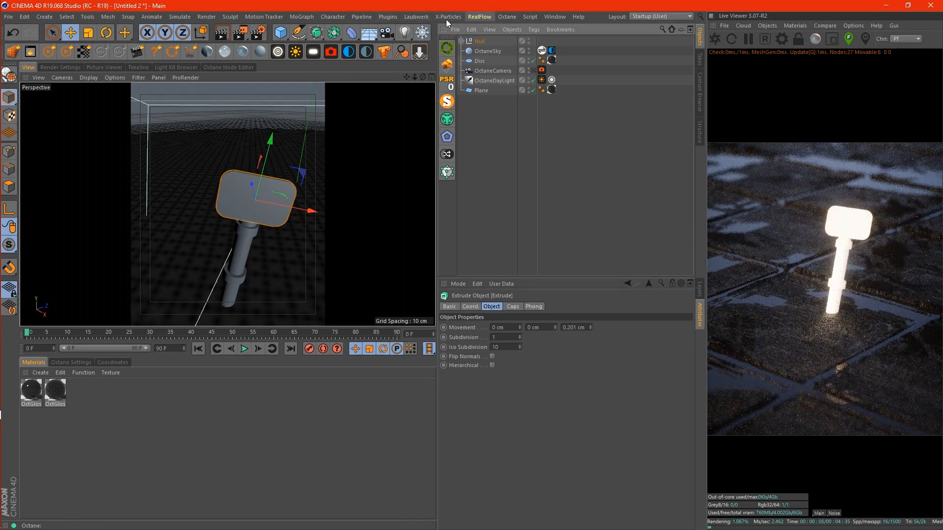
Step: Add a Forester MultiFlora object and load the Short Cut Grass preset from its library
click(386, 18)
mouse_move(409, 44)
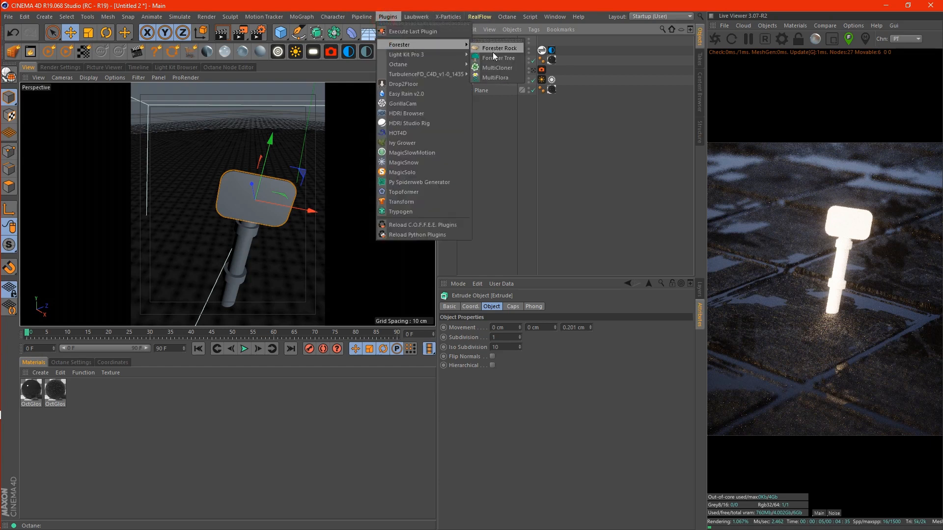
click(489, 77)
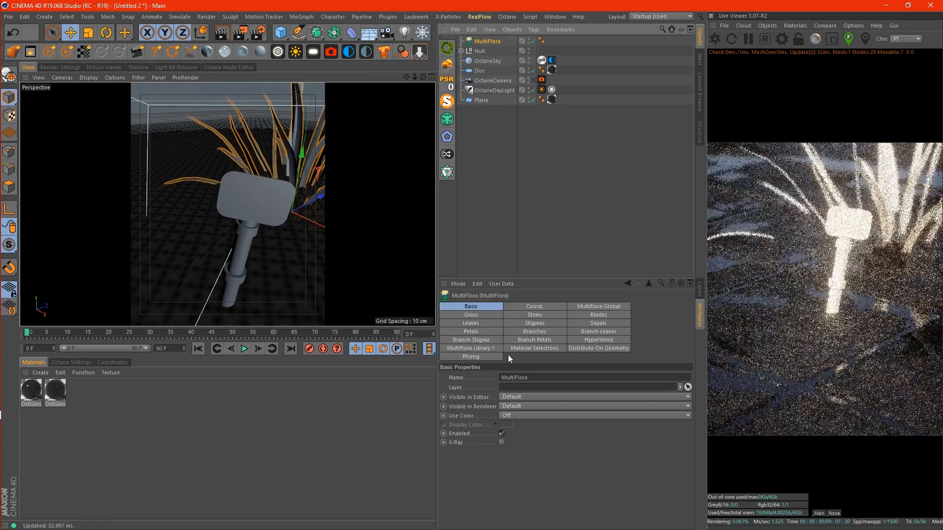
click(490, 349)
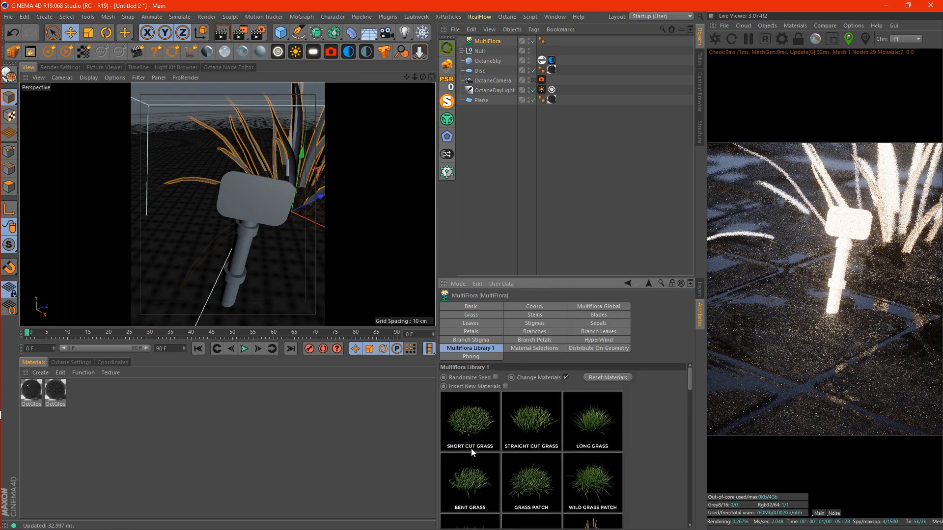
click(470, 449)
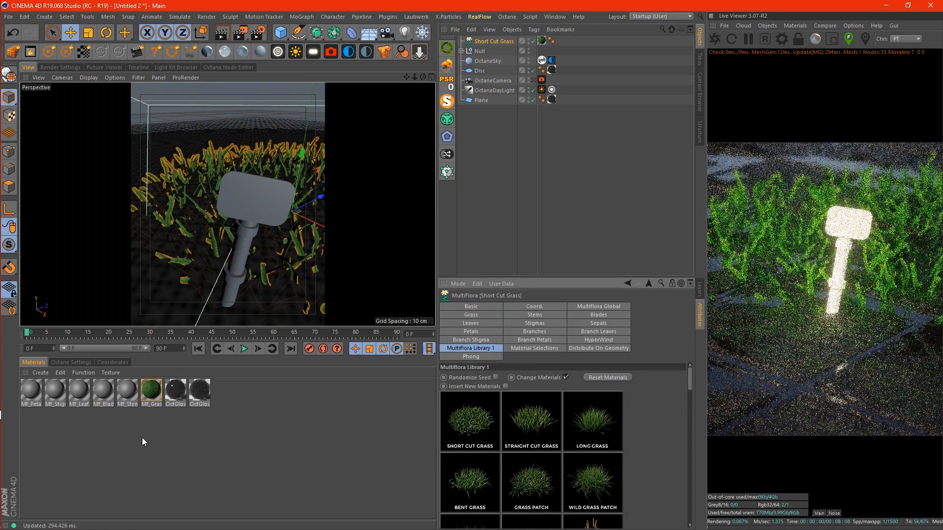
Step: Convert the six MultiFlora materials to Octane materials and remove the unused materials from the scene
drag(143, 437, 22, 385)
drag(147, 451, 29, 387)
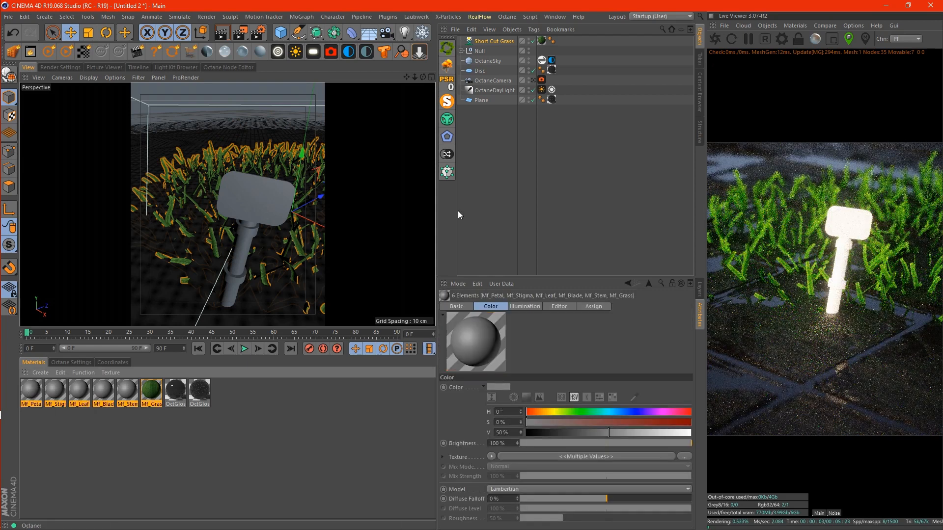
click(446, 155)
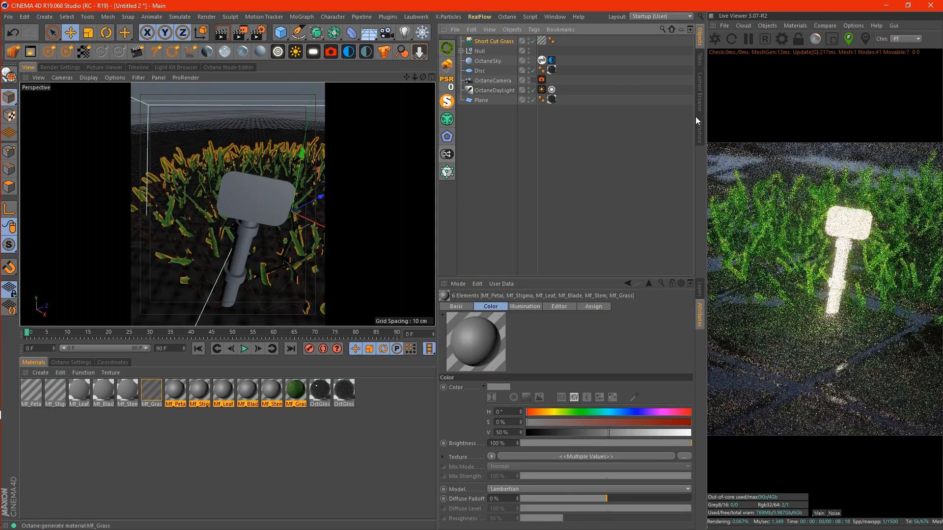
click(796, 25)
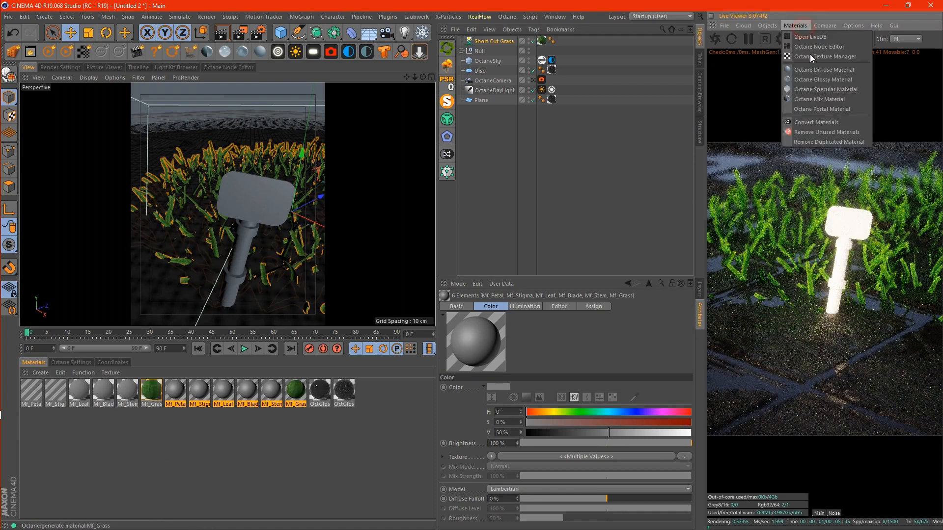
click(827, 132)
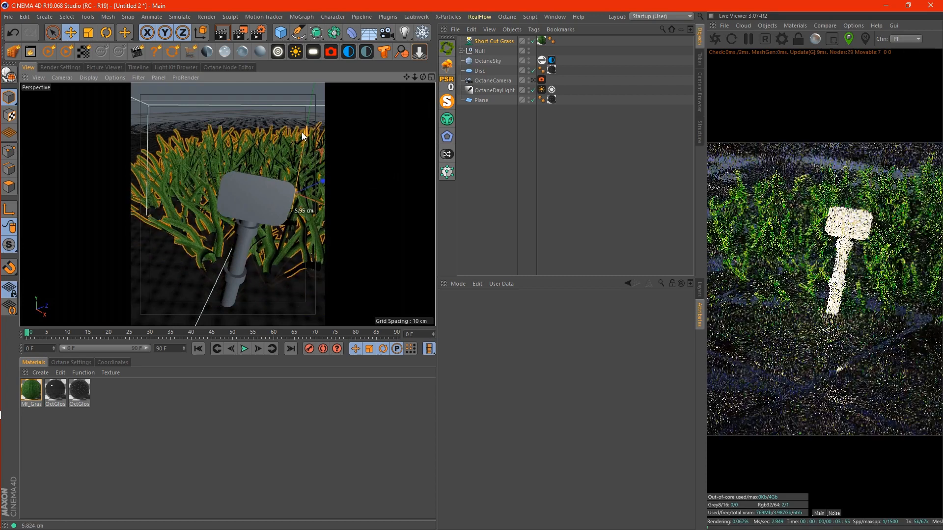
Step: Make the short cut grass denser with Grass Node Count 129 and Grass Per Node Count 12, and set Grass Grow to 0.77
click(854, 25)
click(565, 183)
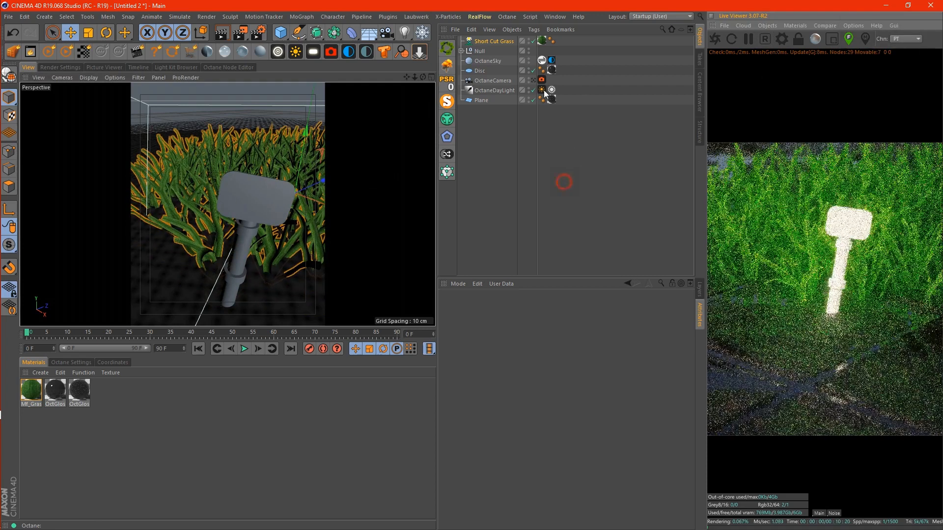
drag(415, 78, 354, 85)
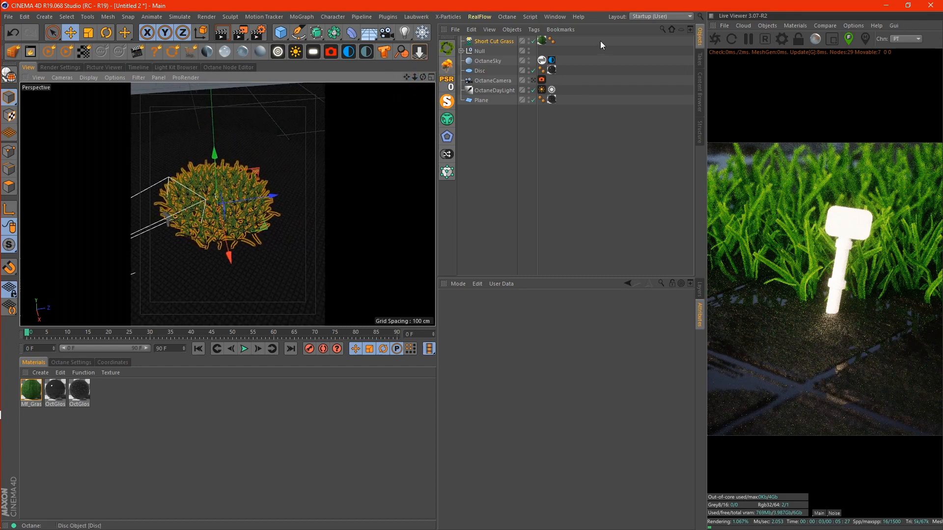
click(501, 42)
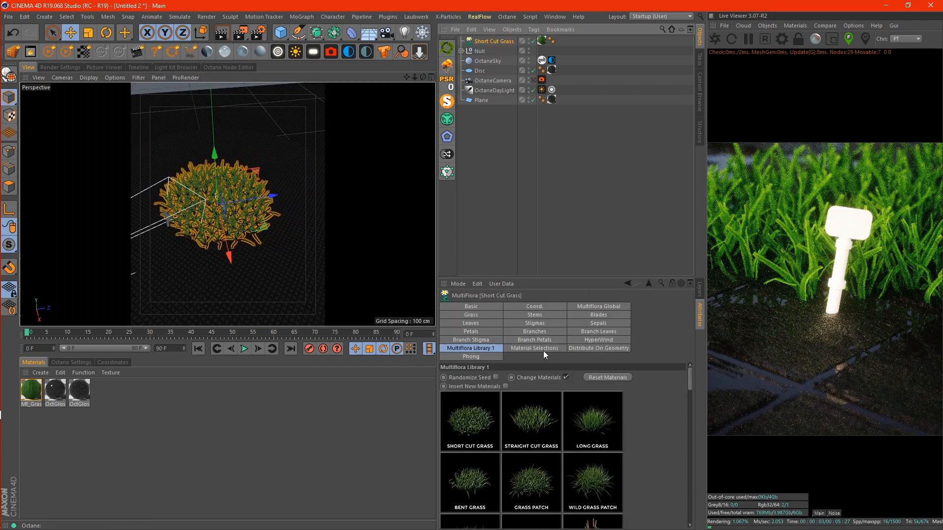
click(484, 317)
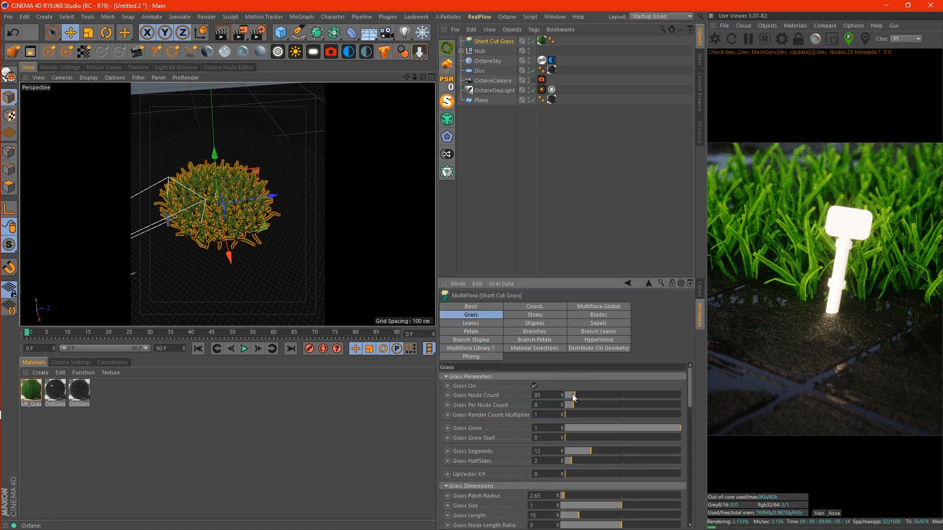
drag(577, 396, 579, 393)
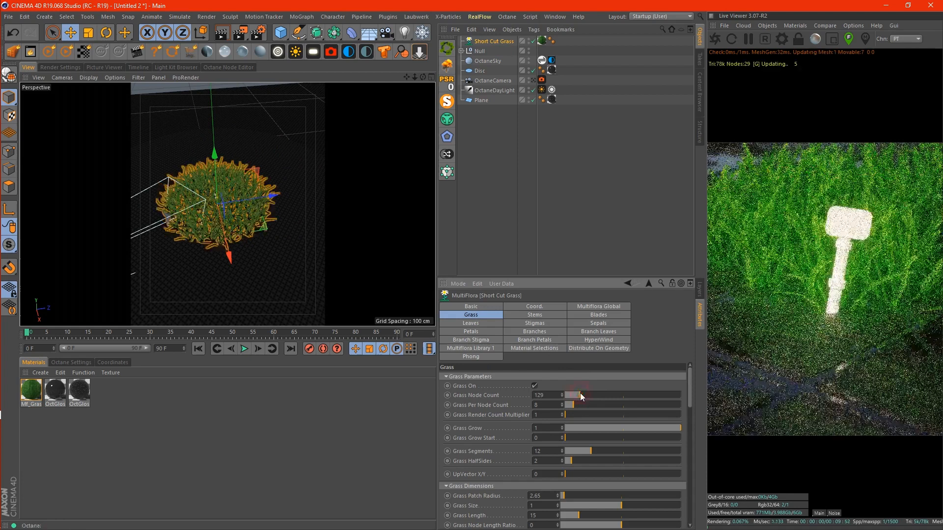
click(579, 407)
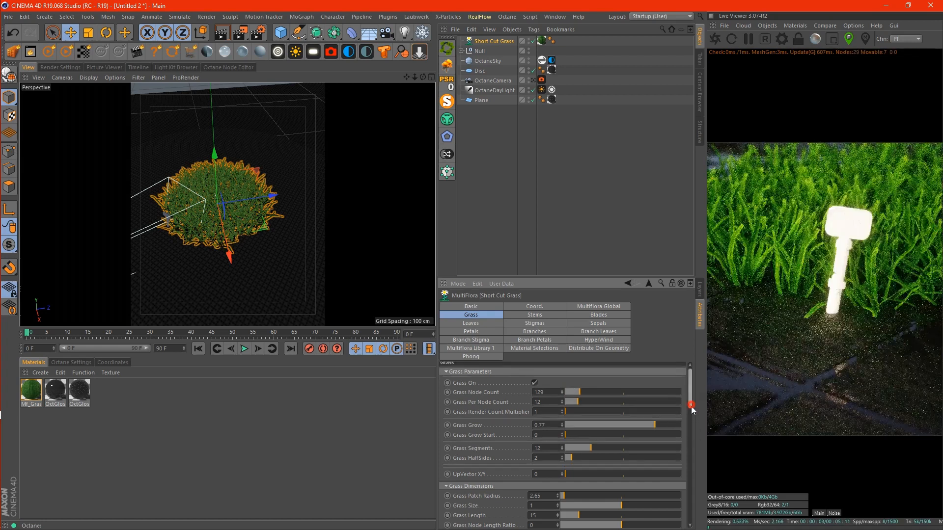
Step: Try a Grass Patch Radius of 7.09, undo it, and set Grass Size to 0.73
drag(691, 406, 690, 425)
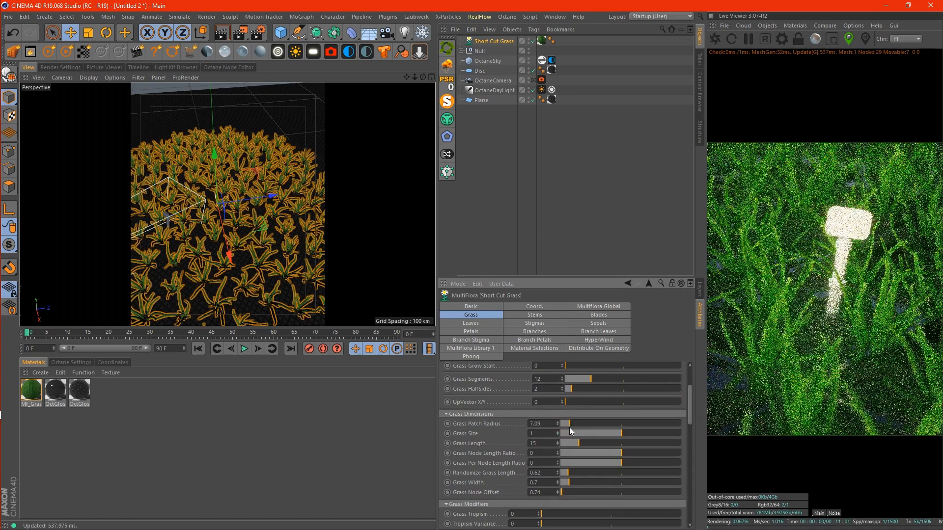
key(ctrl+z)
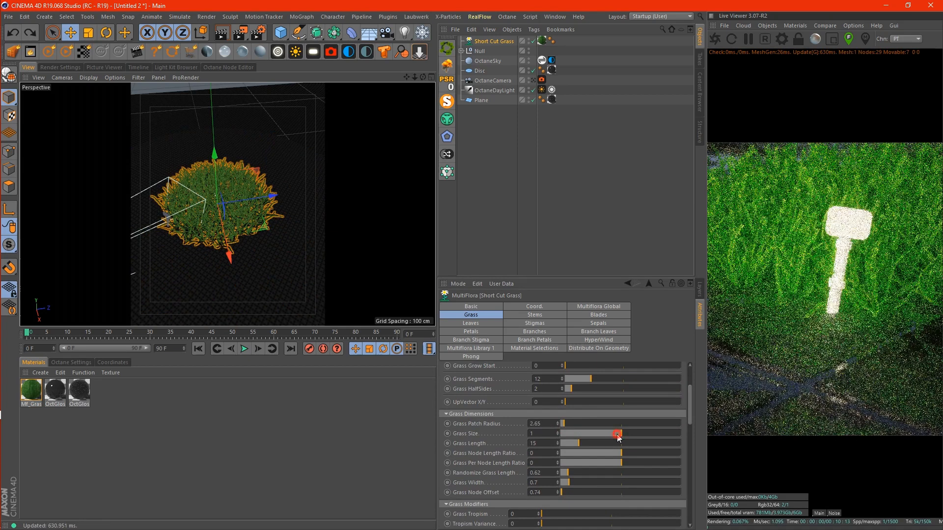
click(617, 434)
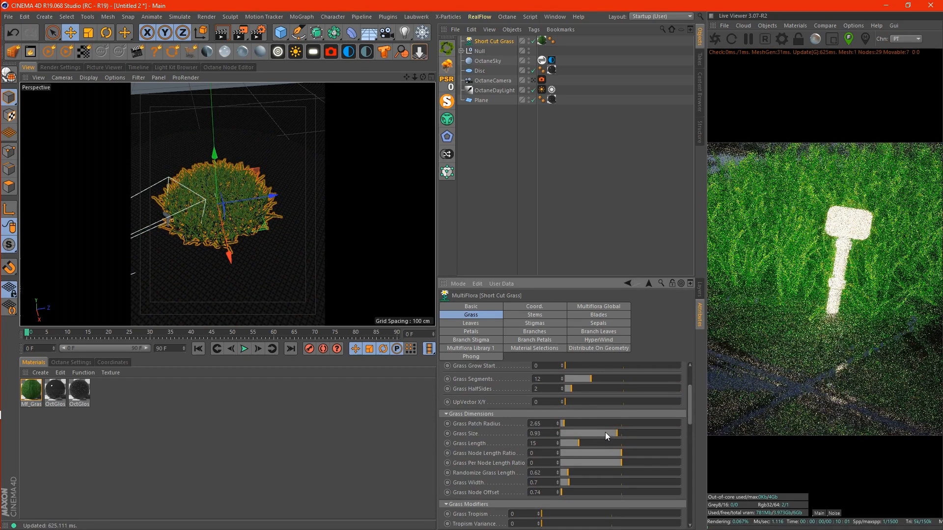
click(605, 433)
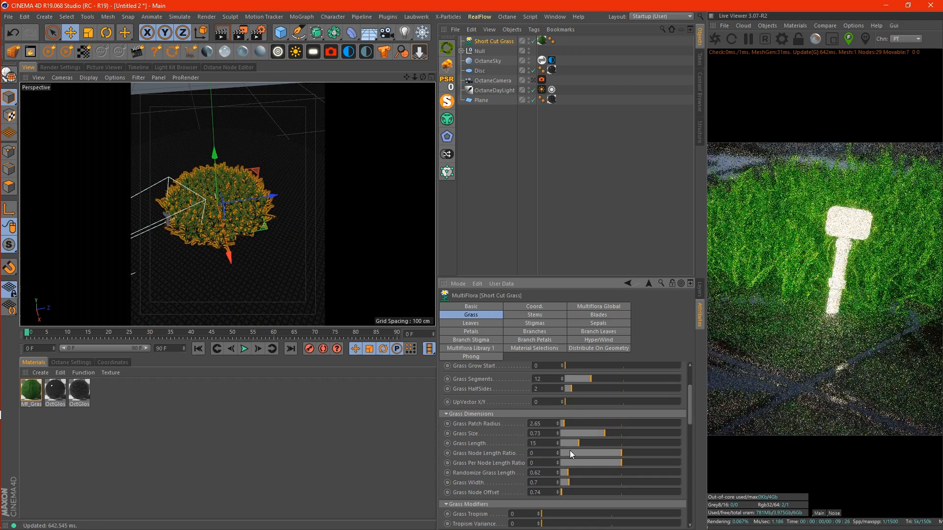
Step: Try a Grass Length of 10.73, undo it, and set Randomize Grass Length to 1.36
click(573, 444)
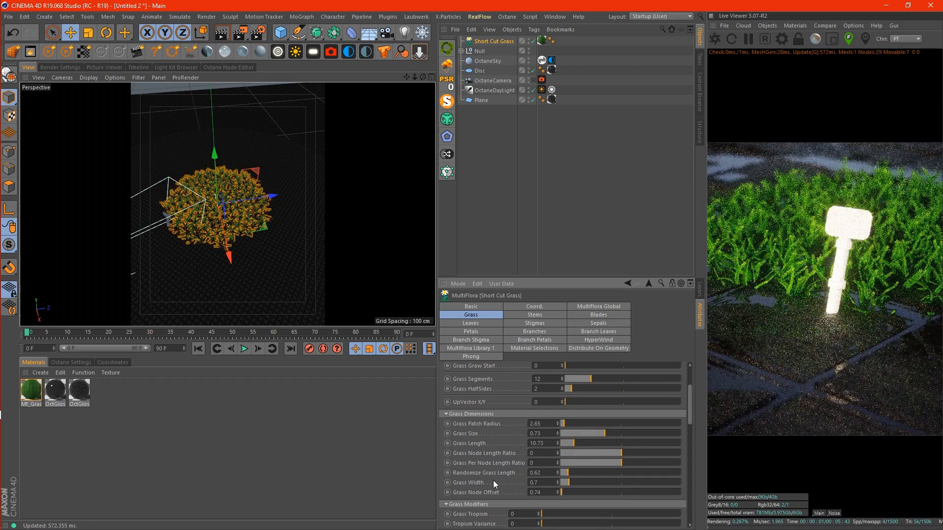
key(ctrl+z)
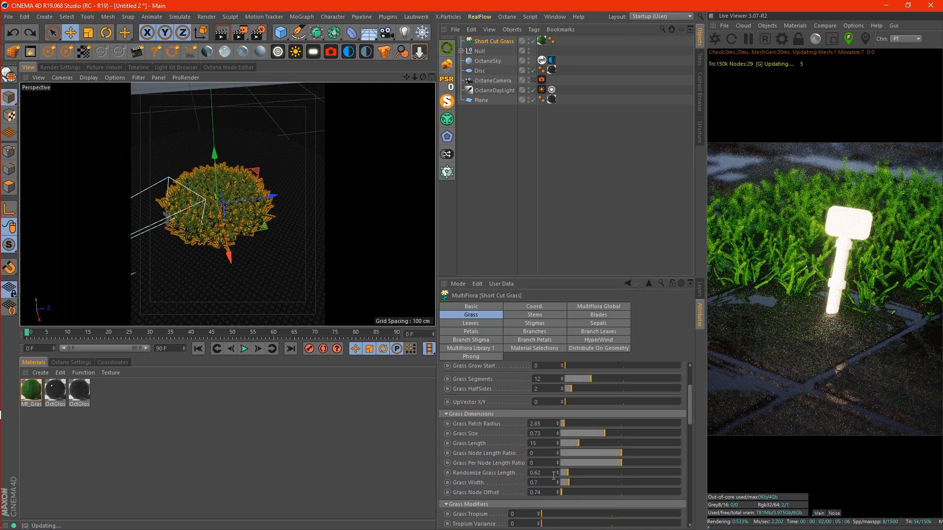
drag(573, 475, 577, 474)
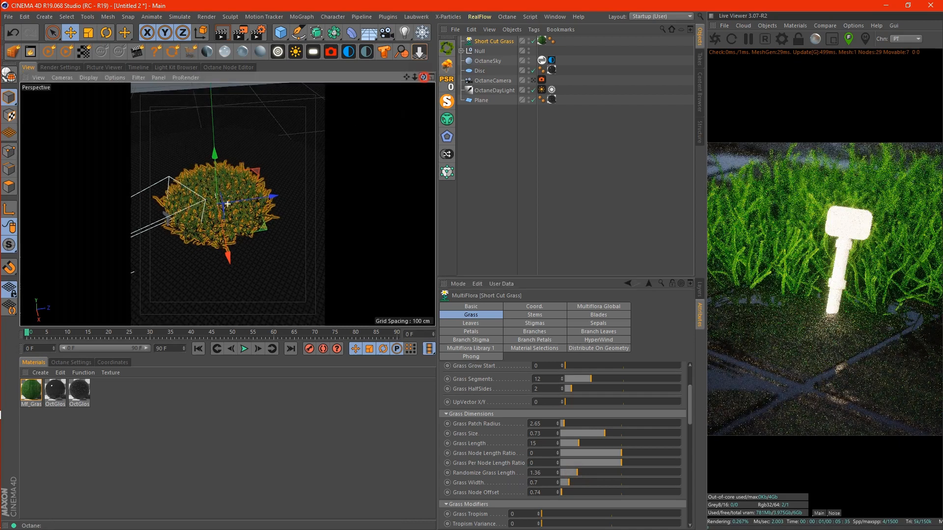
drag(423, 77, 383, 91)
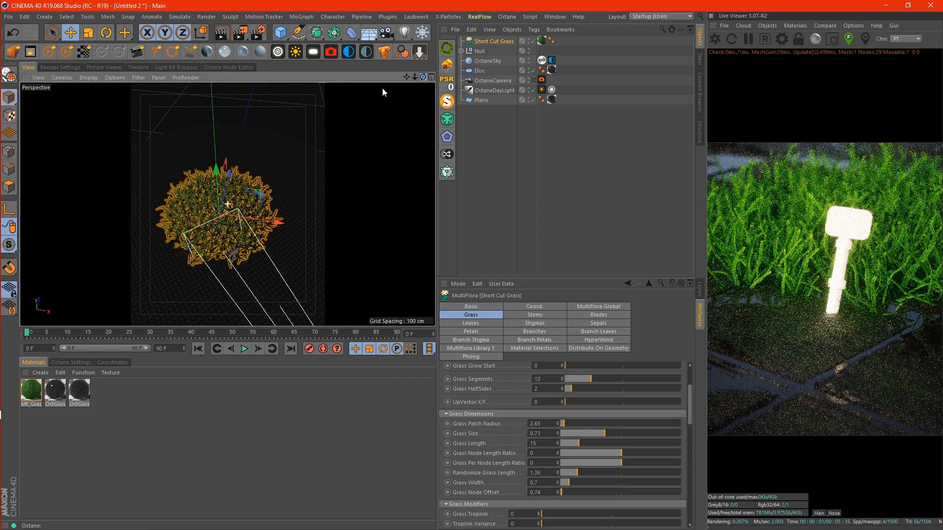
Step: Connect the Mf_Grass material's image texture to its Transmission channel in the Octane Node Editor and return to the 3D view
click(29, 400)
click(235, 70)
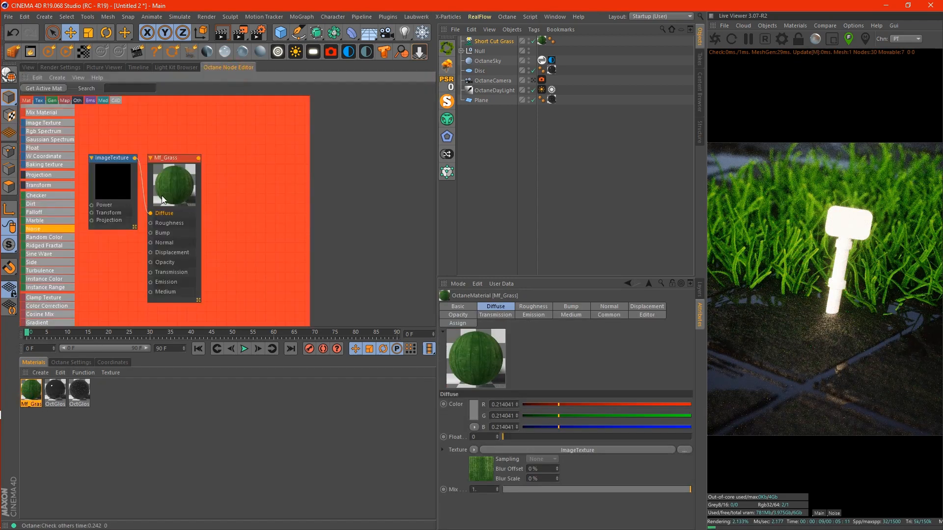
drag(163, 199, 215, 157)
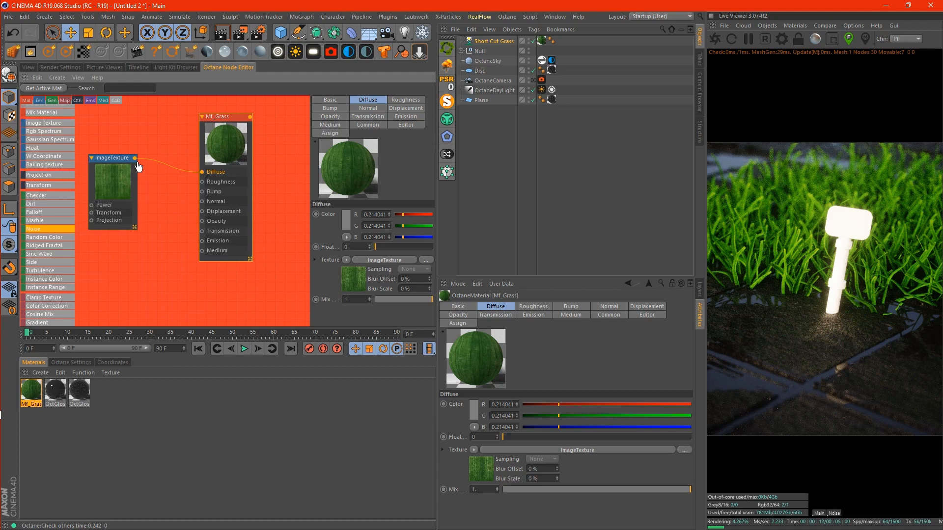
drag(201, 233, 200, 234)
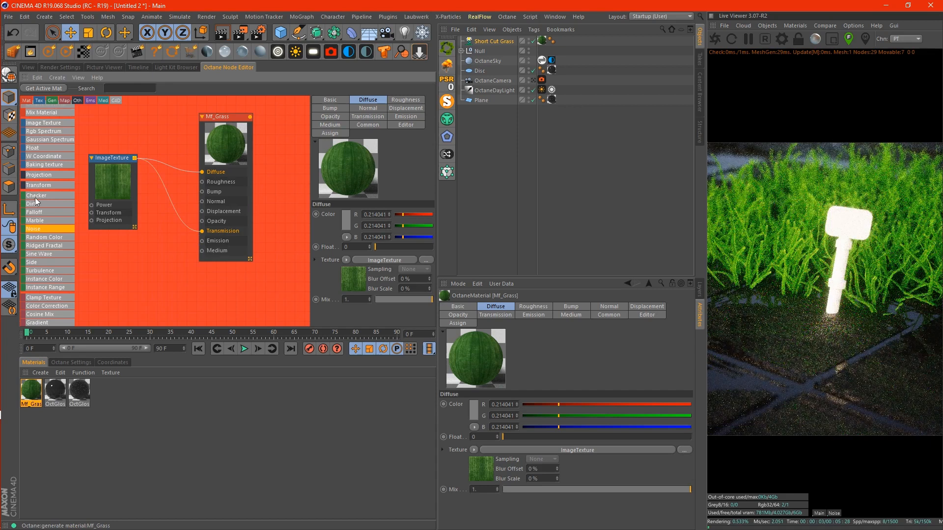
click(28, 67)
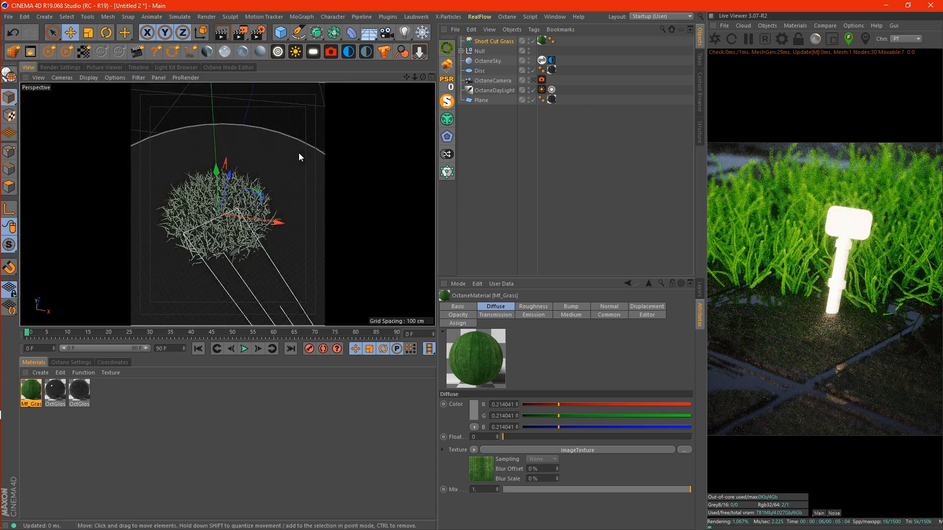
Step: Shrink the Short Cut Grass clump by trying Grass Patch Radius values of 0.3 and 0.5, and set it to 0.8
click(501, 41)
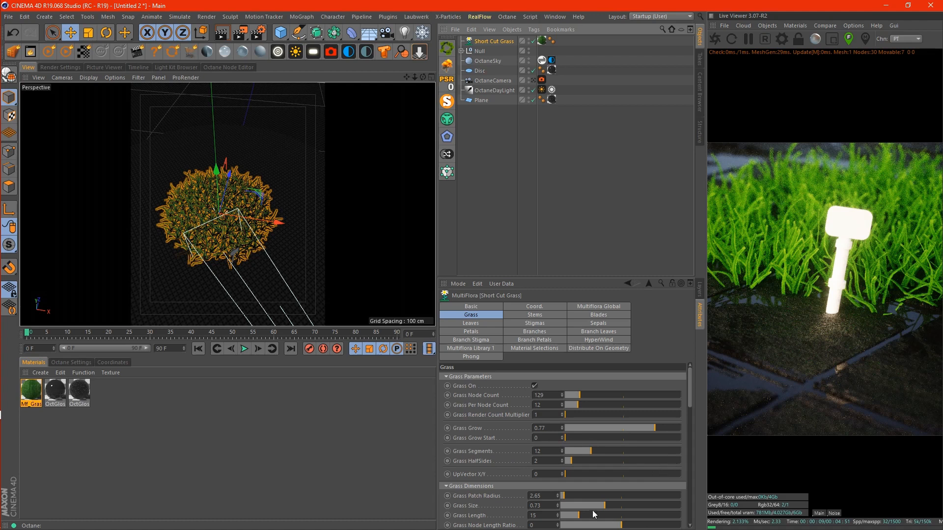
drag(576, 493, 546, 502)
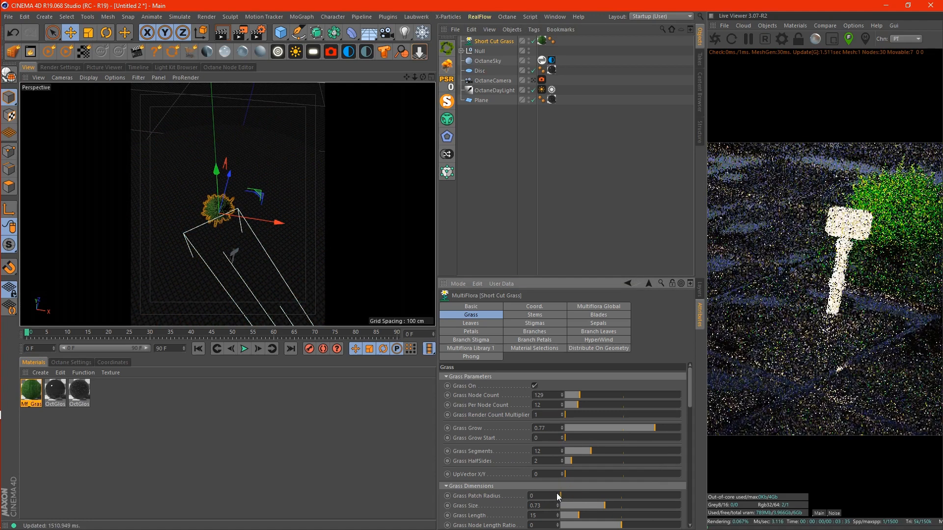
click(557, 494)
drag(557, 495, 460, 500)
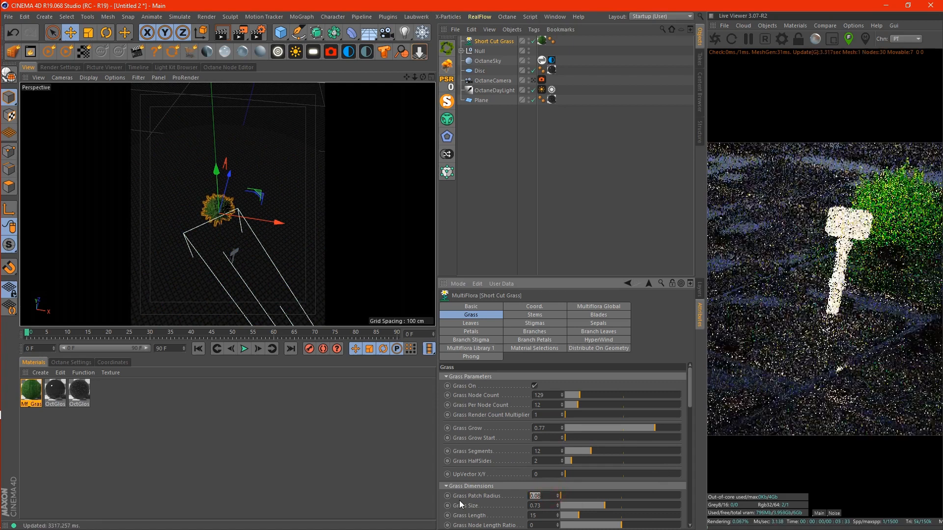
text(0.3)
key(Return)
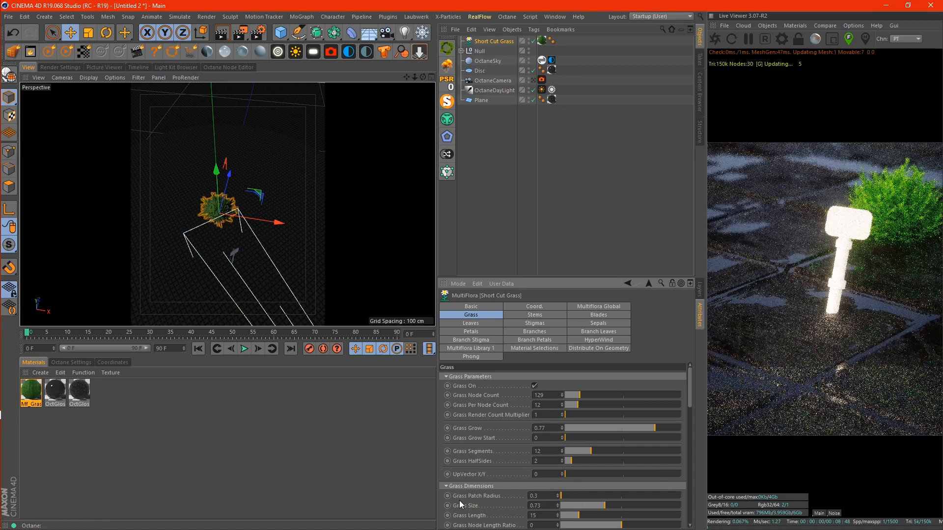
drag(546, 494, 426, 500)
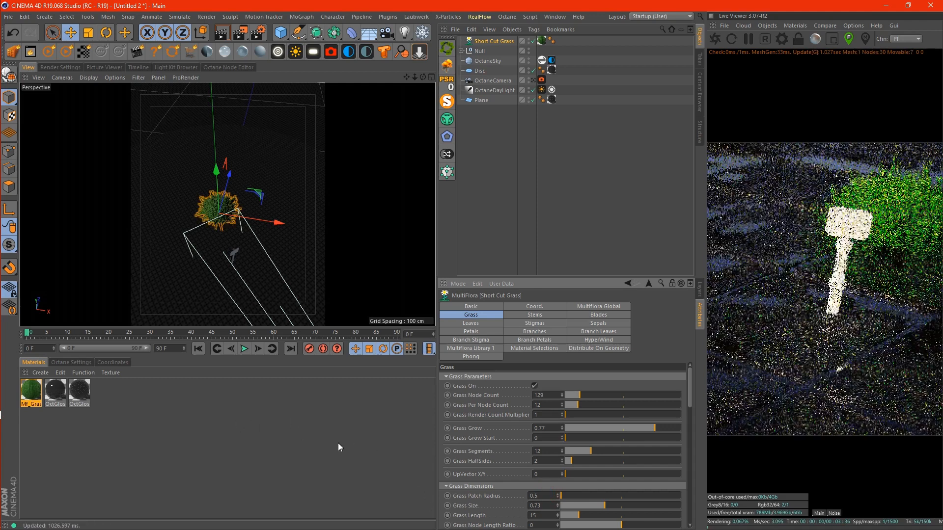
click(554, 496)
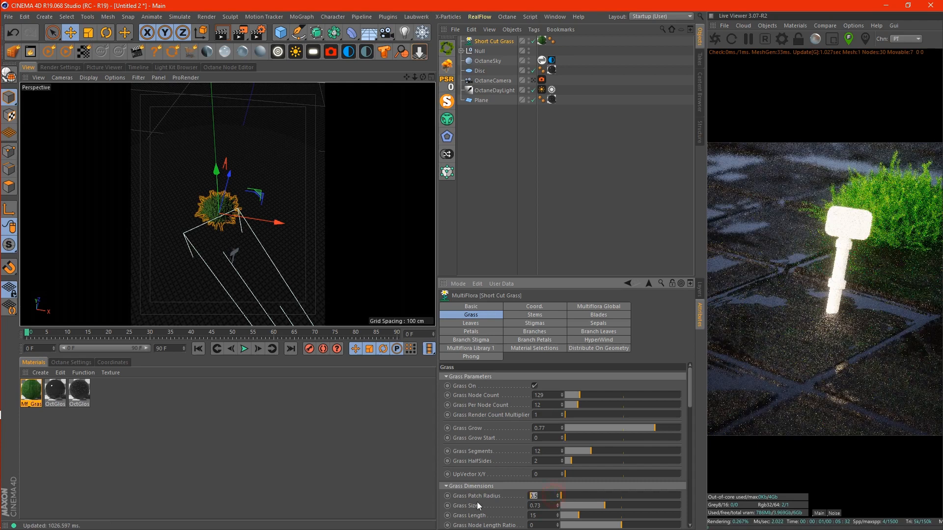
text(0.8)
key(Return)
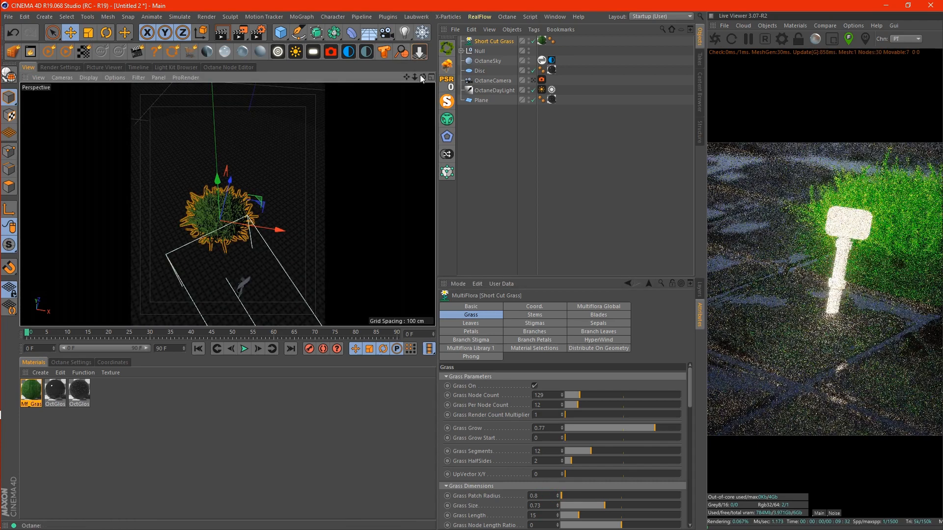
Step: Make the Short Cut Grass object editable, move its Polygon child out of the parent null, and select the emptied null
mouse_move(278, 246)
alt+mouse_down()
mouse_move(216, 243)
mouse_move(209, 201)
mouse_move(222, 246)
mouse_move(256, 242)
alt+mouse_up()
mouse_move(259, 195)
mouse_down()
mouse_move(261, 264)
mouse_move(249, 275)
mouse_move(268, 271)
mouse_up()
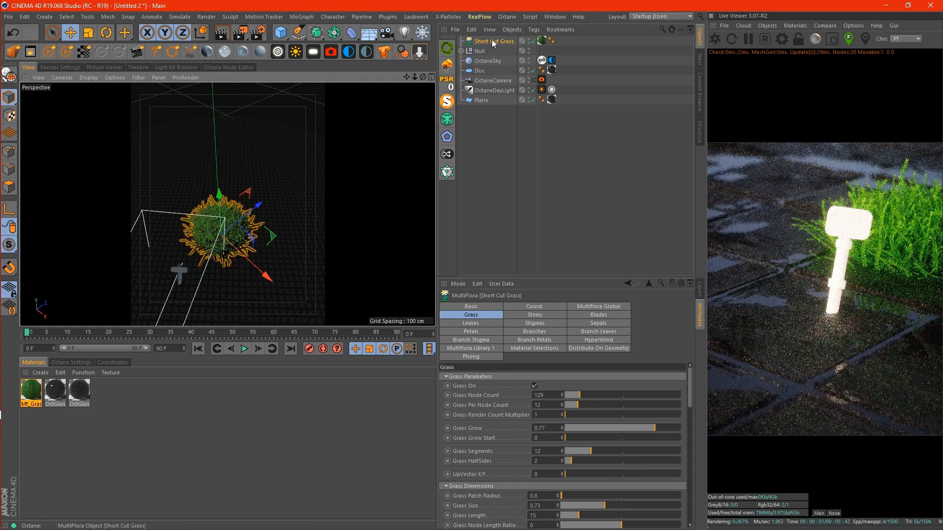
click(493, 42)
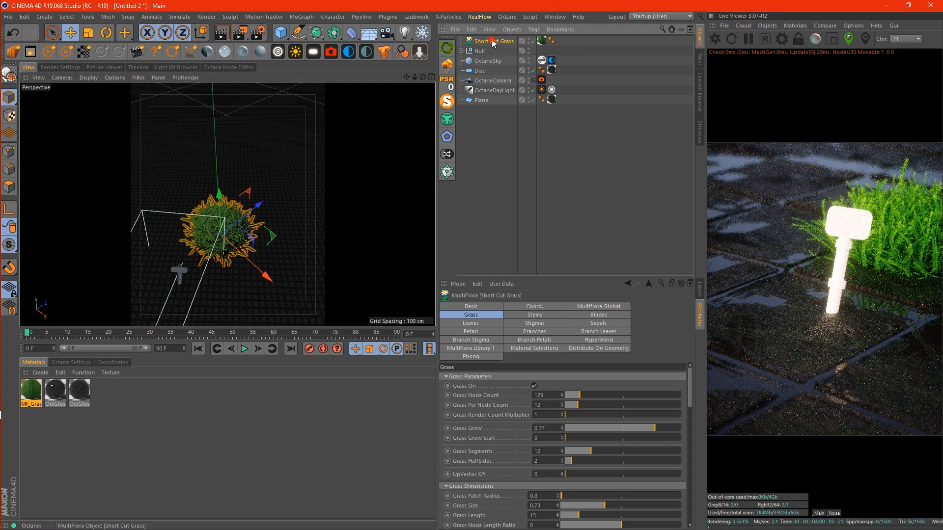
key(c)
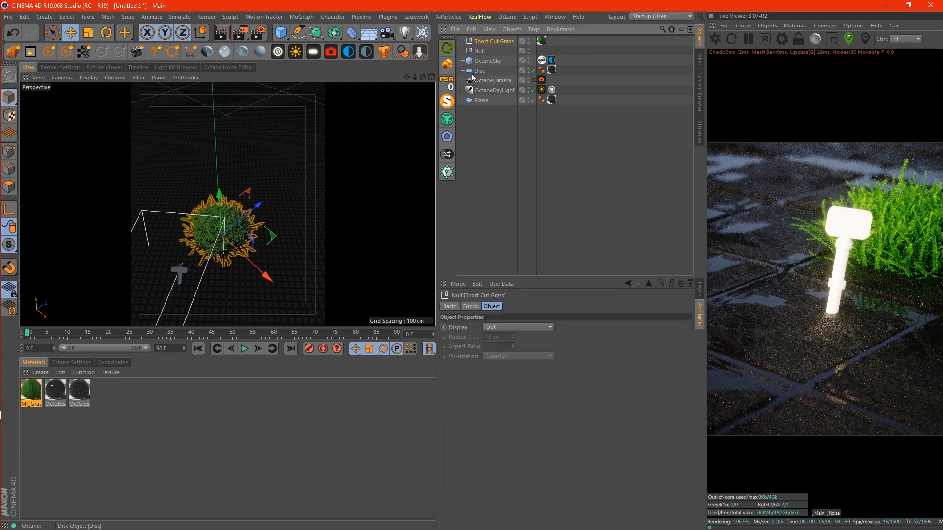
click(462, 41)
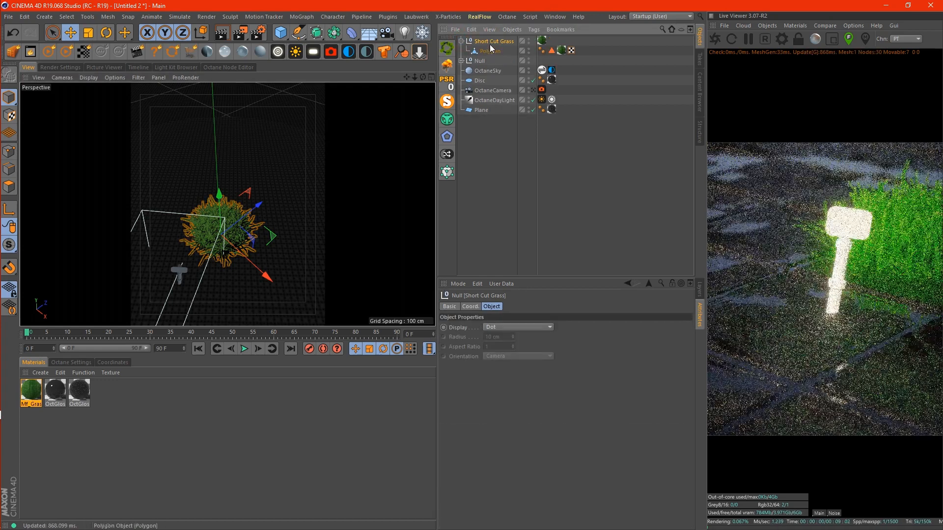
drag(496, 52, 495, 57)
click(499, 43)
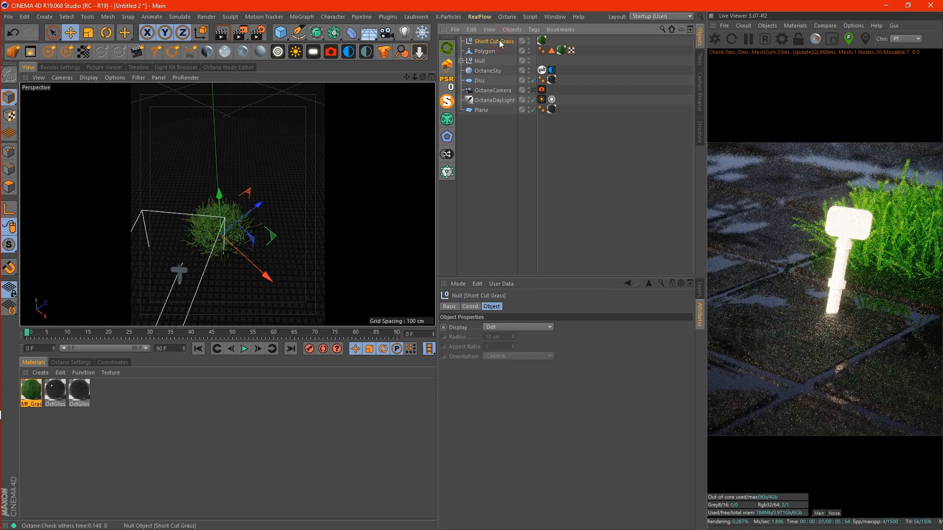
Step: Delete the Short Cut Grass null, then duplicate the grass polygon and place the copy to the left of the sign
key(Delete)
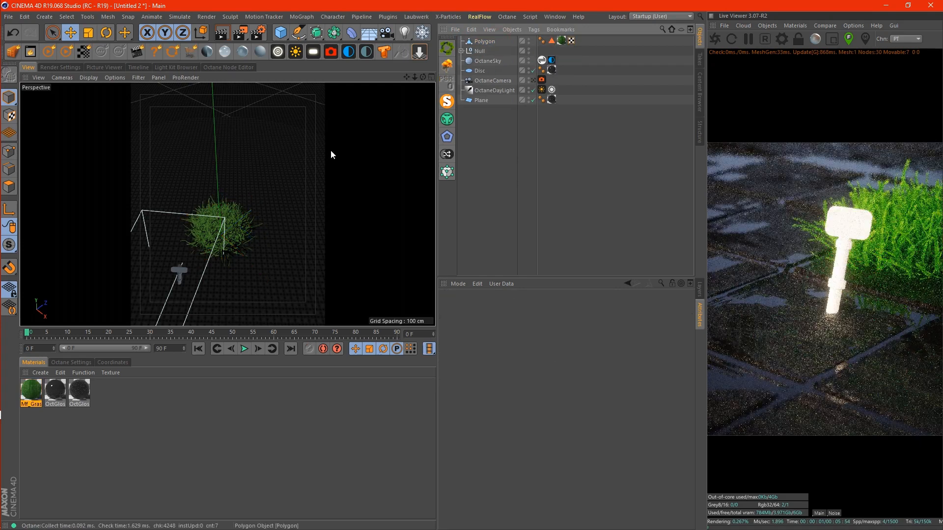
click(494, 42)
ctrl+drag(479, 48, 479, 48)
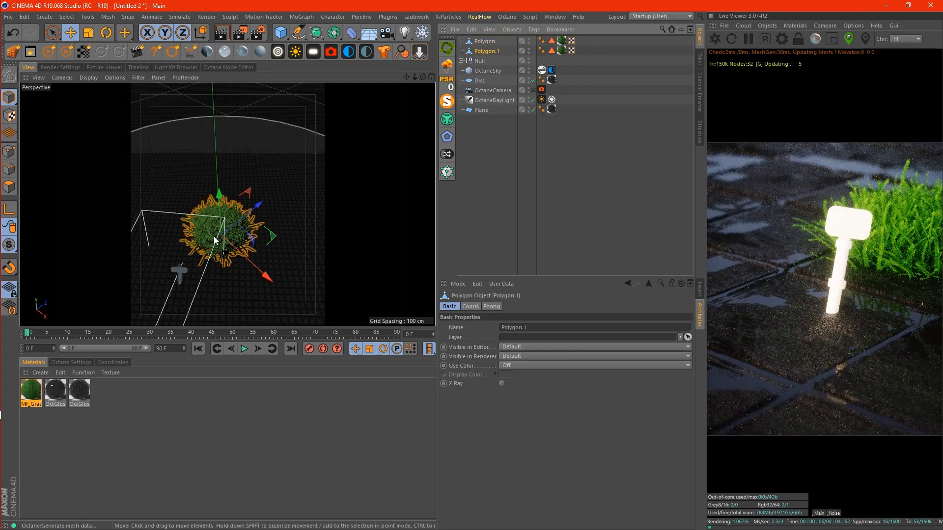
drag(268, 276, 162, 303)
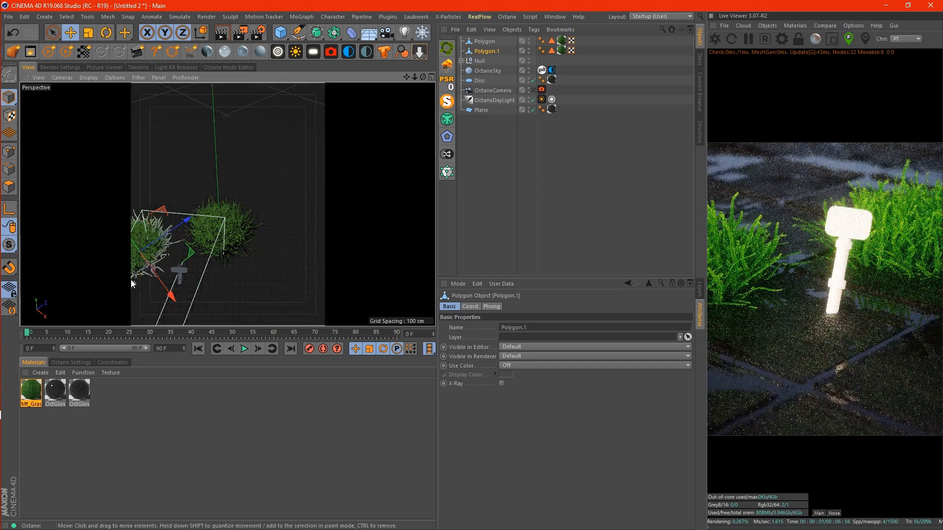
Step: Duplicate the left grass clump and position the copy behind the sign, using the reference image in Photos as a guide
ctrl+drag(496, 53, 486, 56)
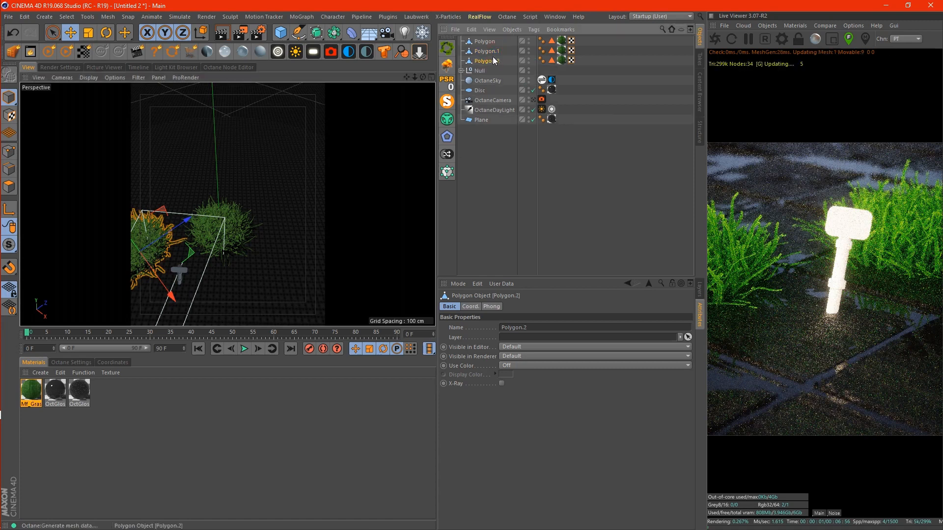
drag(155, 235, 216, 237)
drag(222, 178, 236, 169)
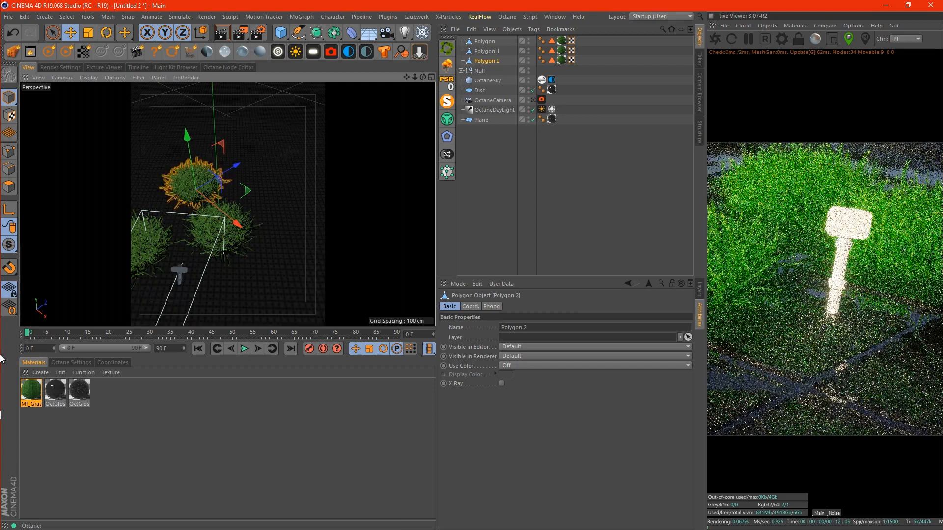
click(13, 393)
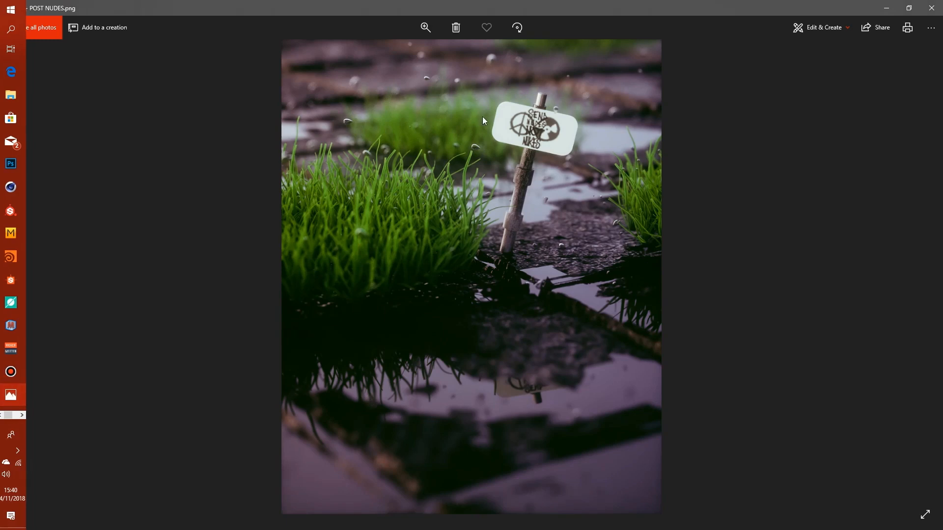
click(898, 5)
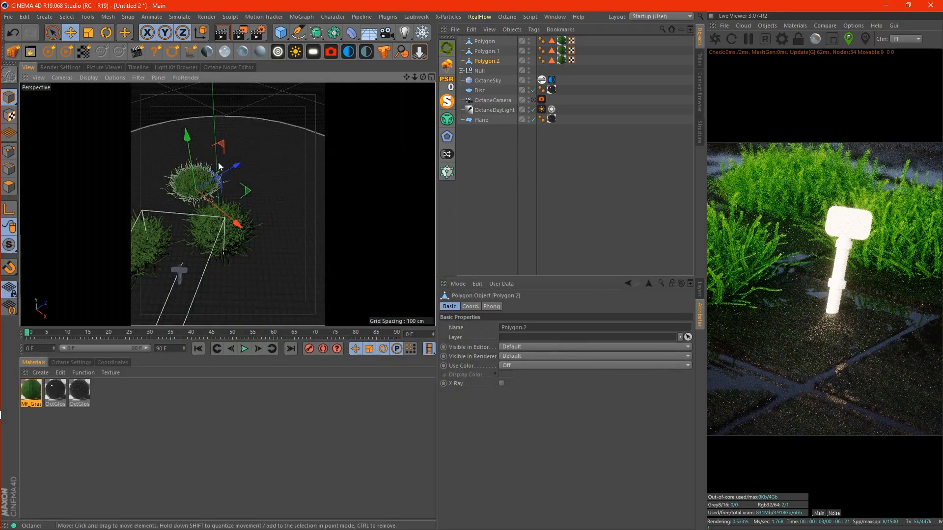
drag(231, 169, 241, 163)
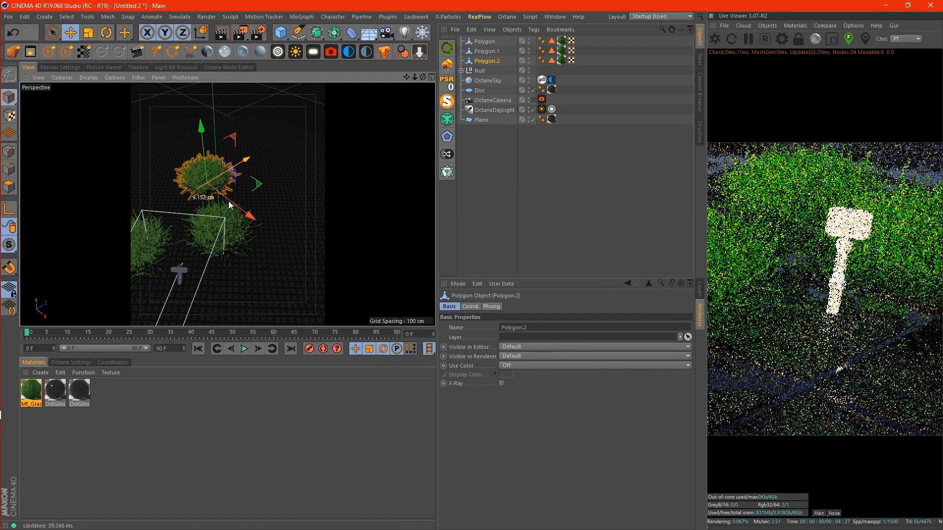
drag(238, 208, 226, 197)
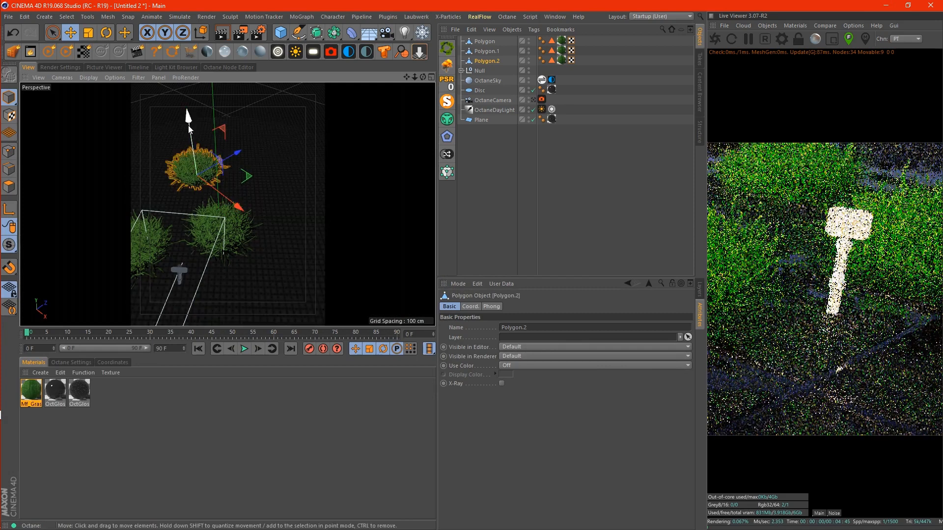
Step: Compare the grass placement through the OctaneCamera with the reference image and check which polygon object is which clump
click(534, 100)
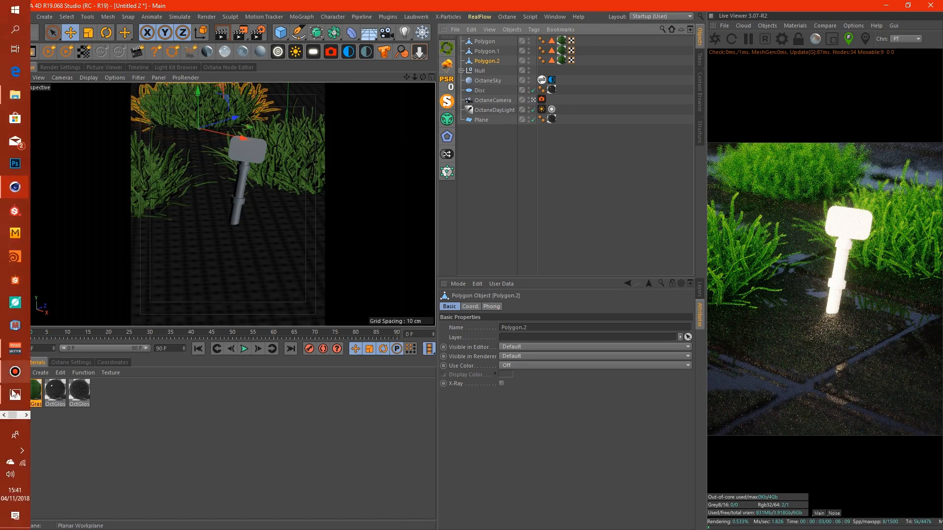
click(15, 395)
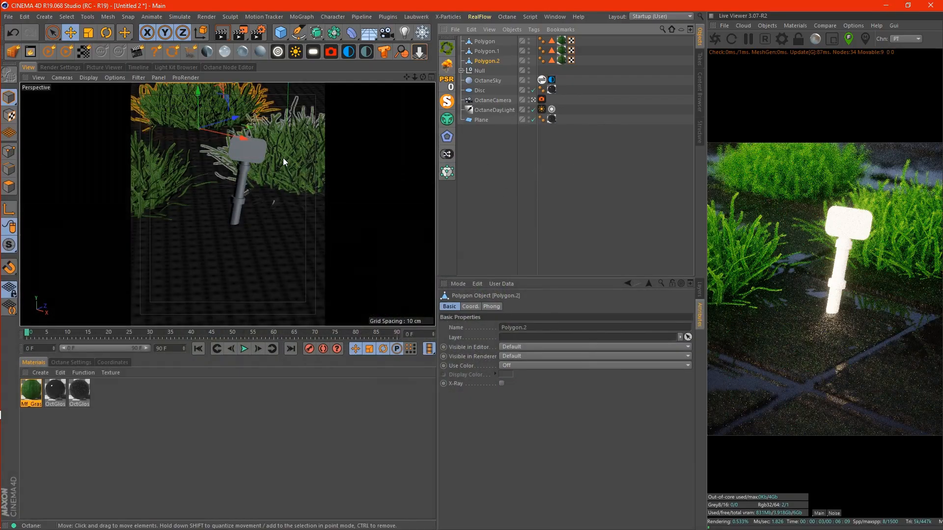
click(486, 51)
click(486, 60)
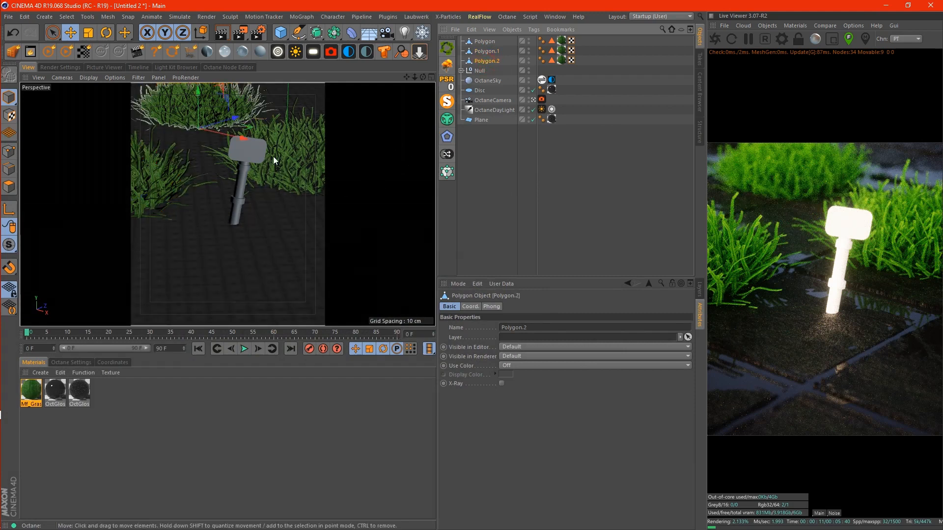
Step: Leave the camera view and move the original grass clump further right and forward, beside the sign
click(534, 100)
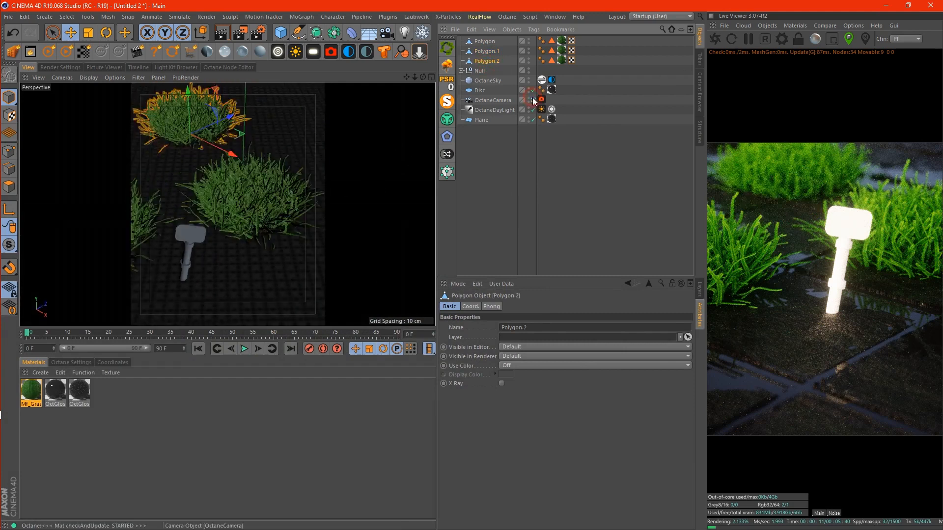
scroll(242, 255, down, 5)
click(233, 220)
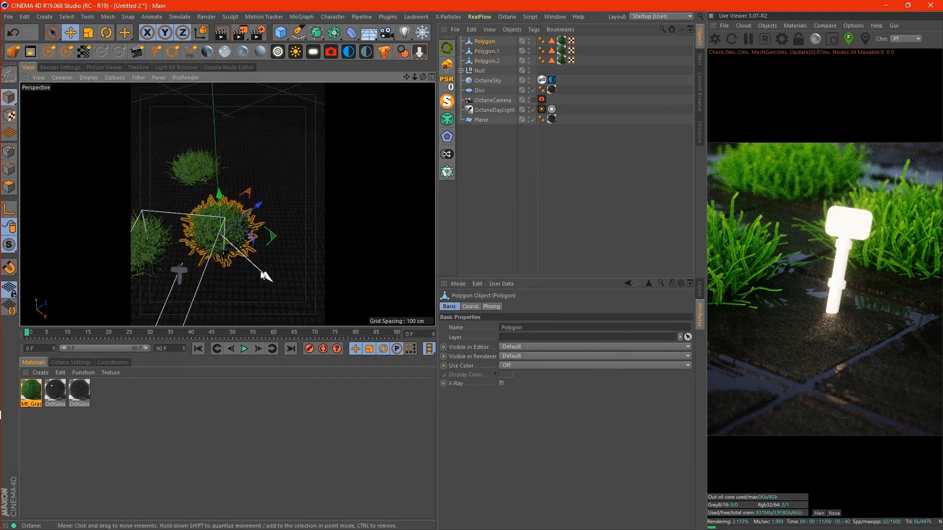
drag(266, 273, 279, 286)
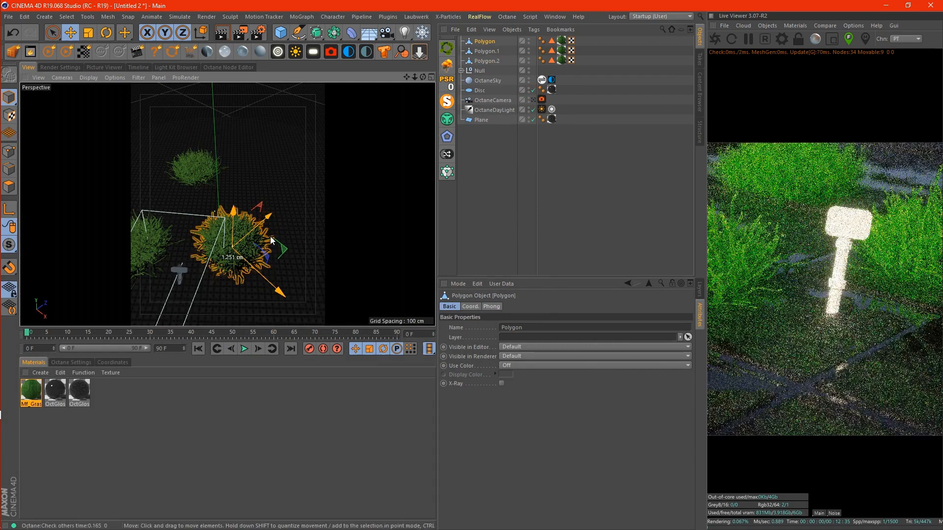
drag(268, 219, 269, 231)
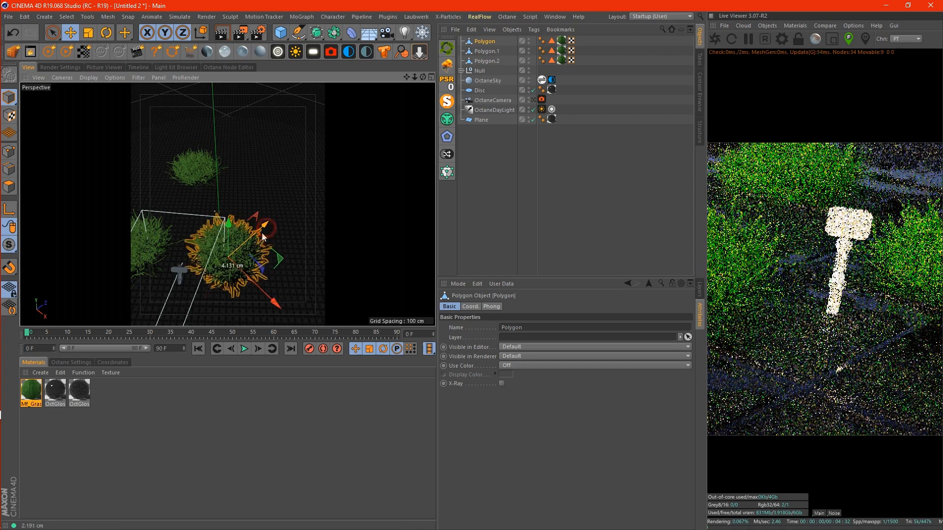
drag(274, 297, 277, 302)
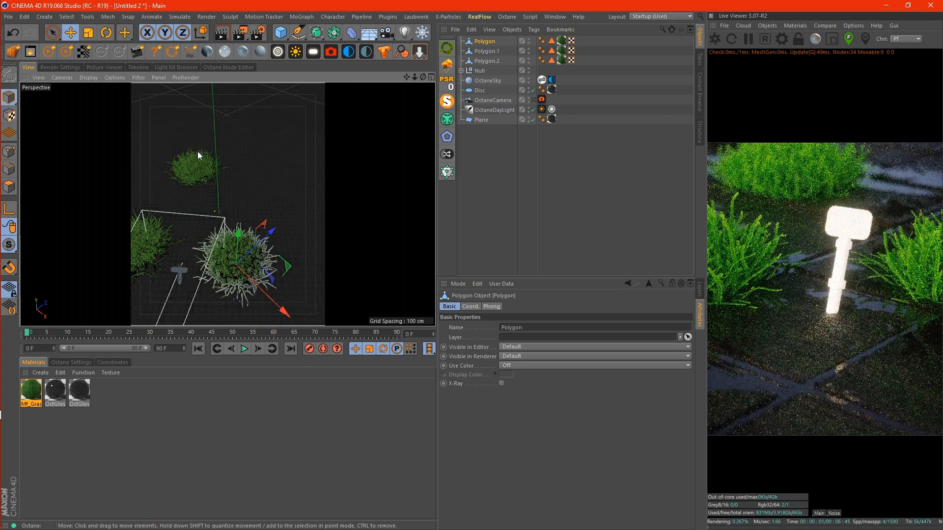
Step: Shift the rear grass clump to the right behind the sign and return to the OctaneCamera view
click(197, 153)
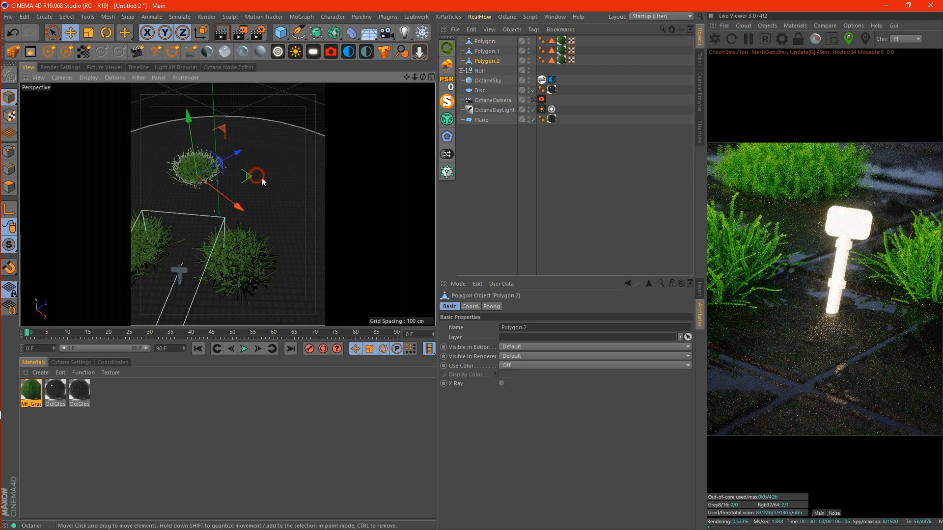
drag(252, 175, 276, 178)
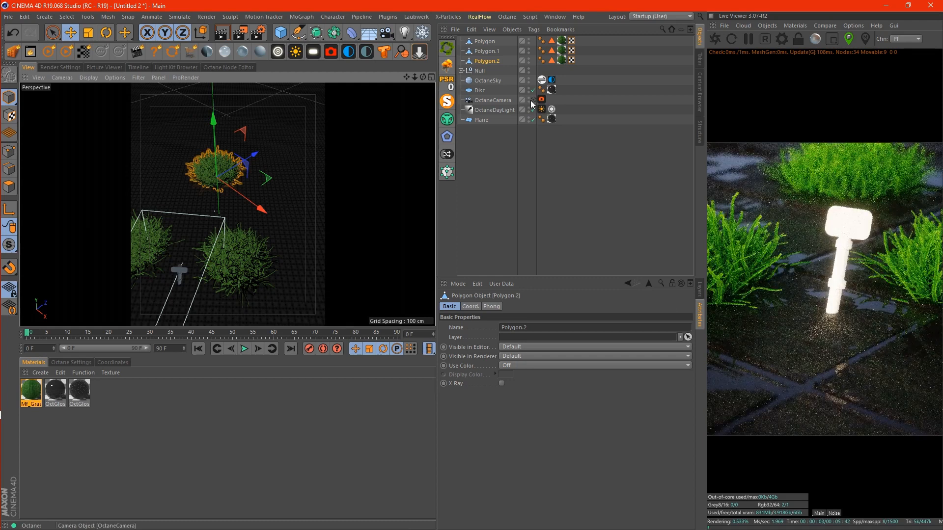
click(533, 100)
Step: Set the daylight power to 0.845573 and north offset to 0.527697, checking the sign with a temporary render region
click(541, 109)
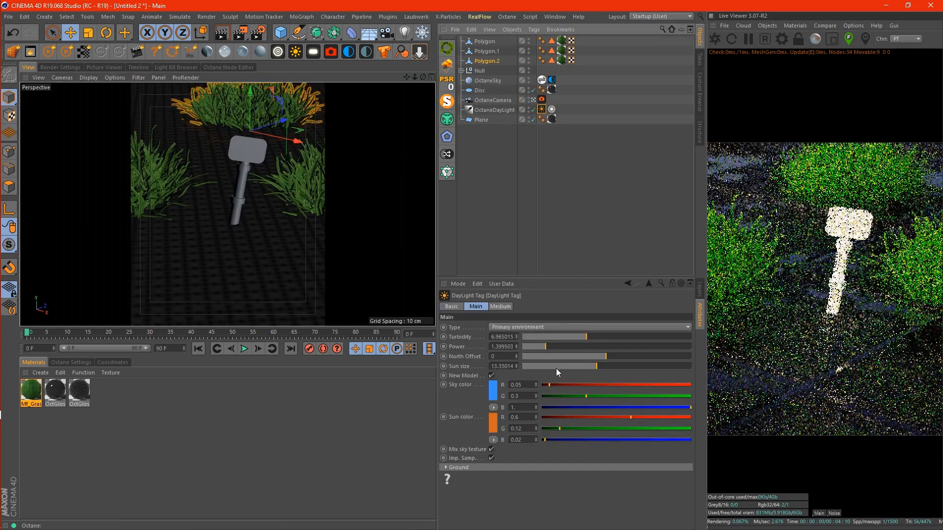
drag(544, 346, 537, 347)
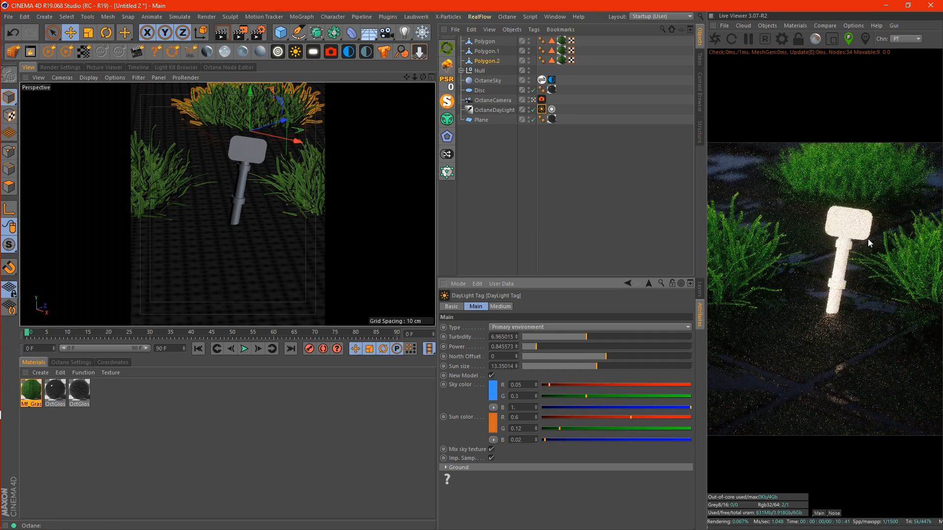
click(835, 42)
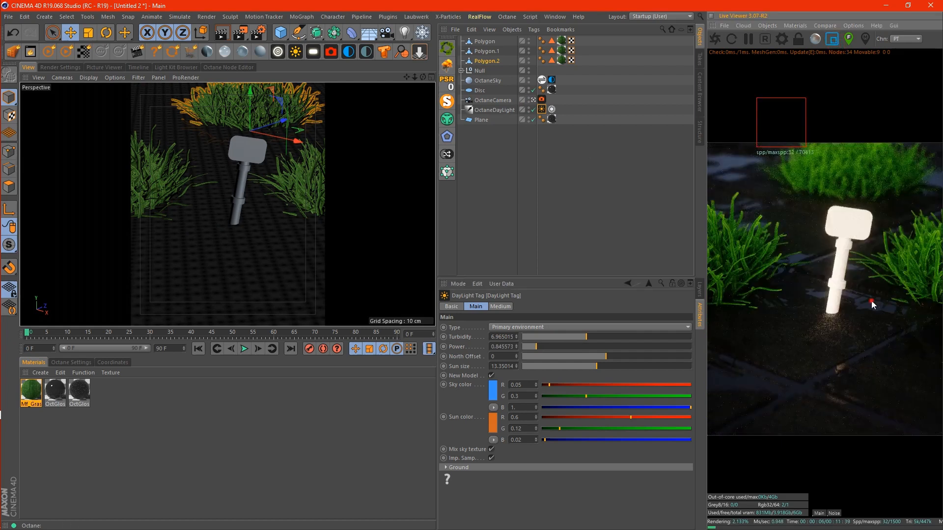
drag(872, 302, 782, 168)
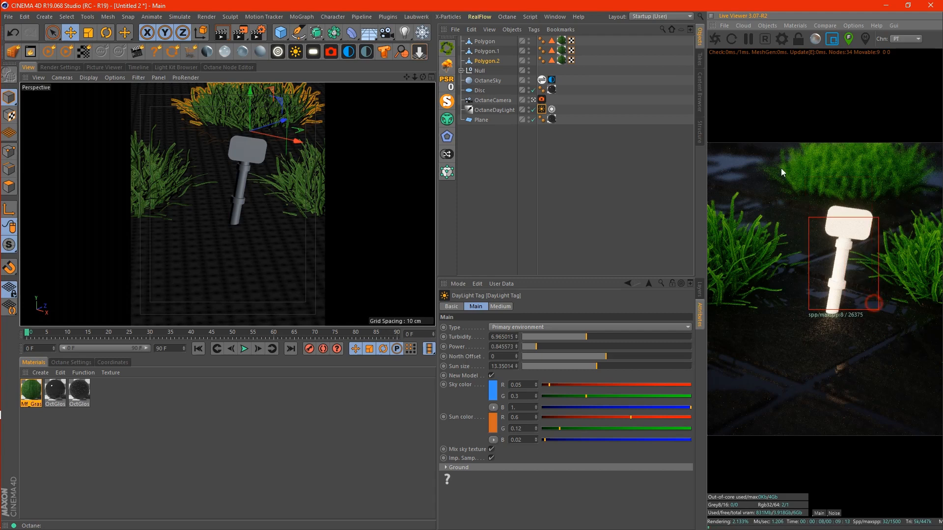
click(832, 39)
drag(605, 358, 651, 357)
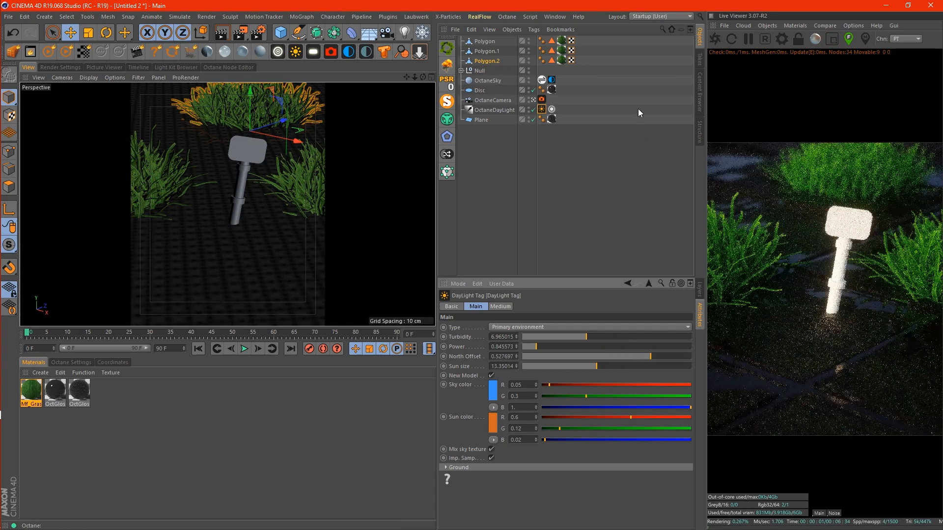
Step: Rotate the OctaneSky environment texture to RotX 0.515152 and RotY -0.146
click(553, 80)
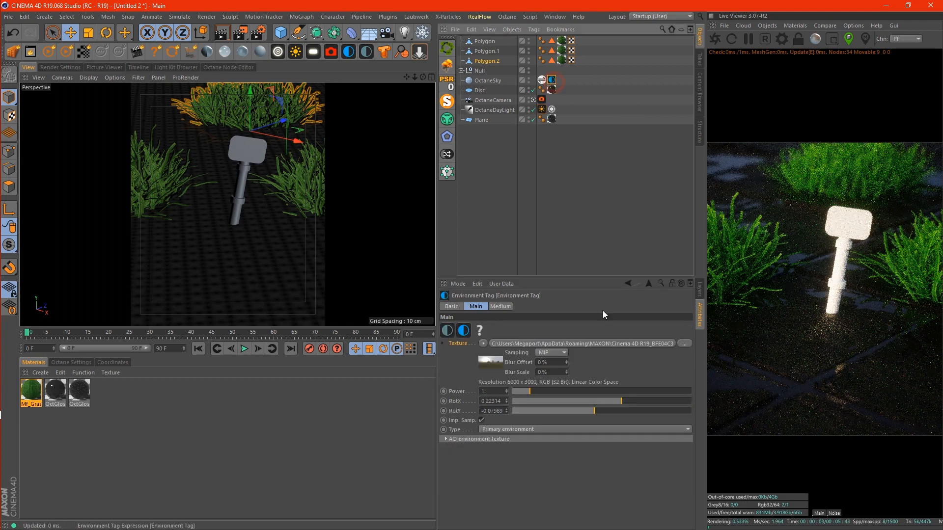
drag(623, 401, 630, 402)
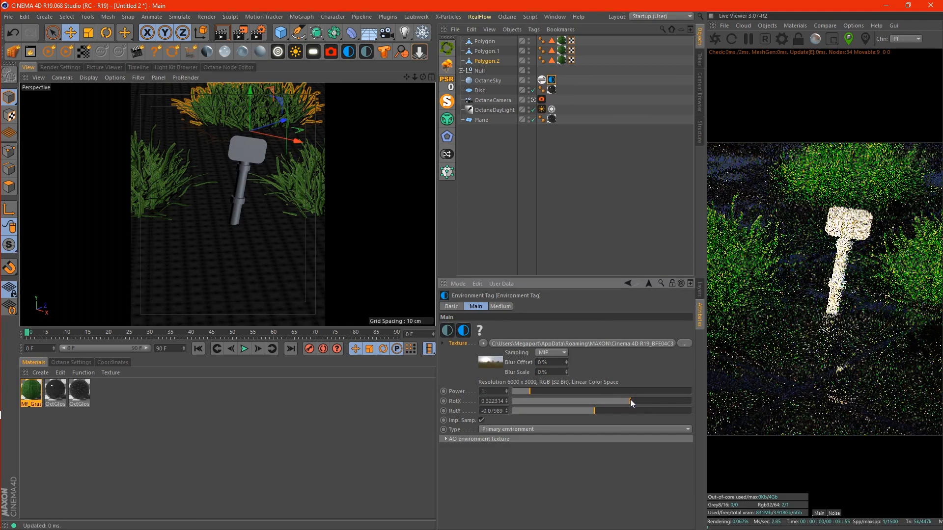
click(606, 413)
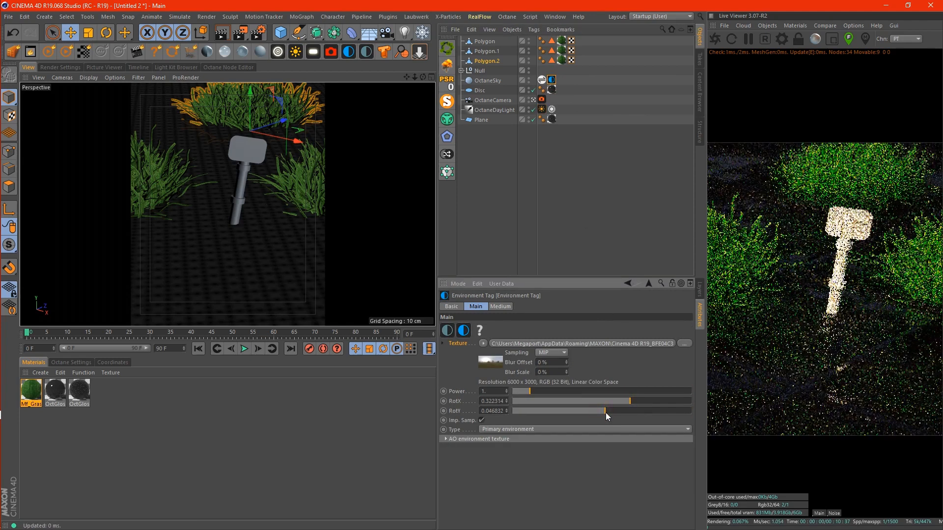
drag(601, 412, 589, 412)
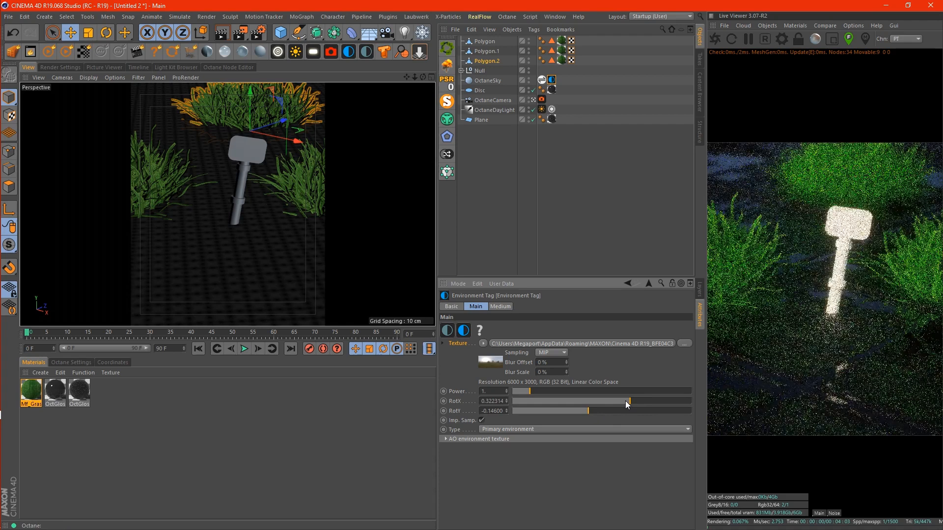
drag(629, 402, 647, 401)
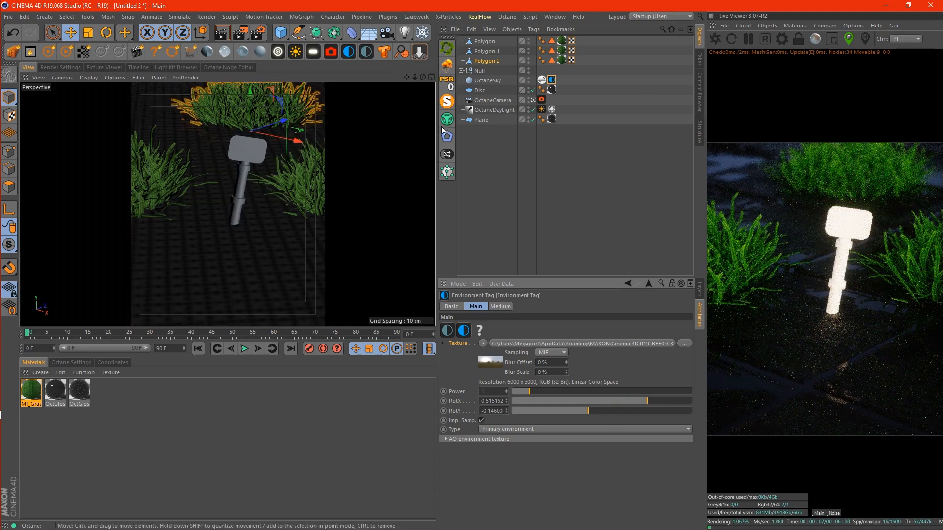
Step: Create an Octane glossy material for the sign post and set its index to 7, consulting the reference image in Photos
click(241, 54)
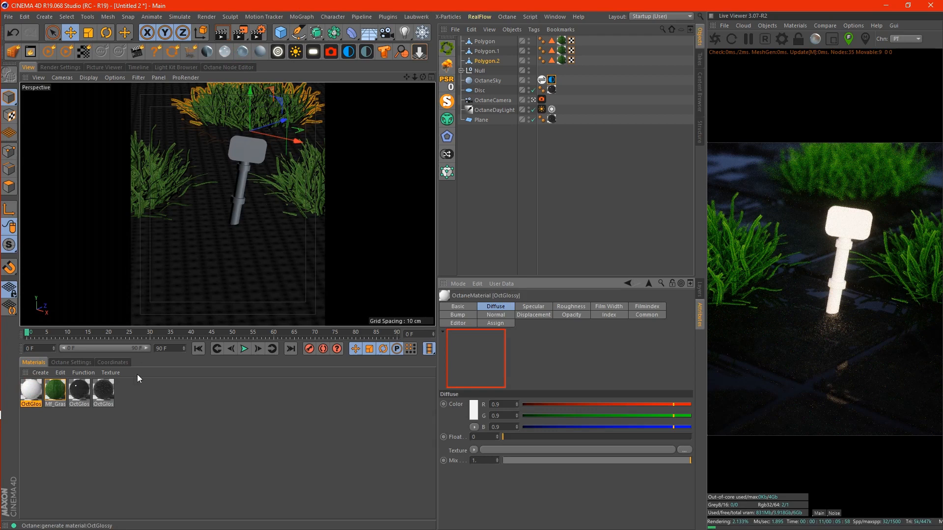
double_click(30, 389)
click(165, 272)
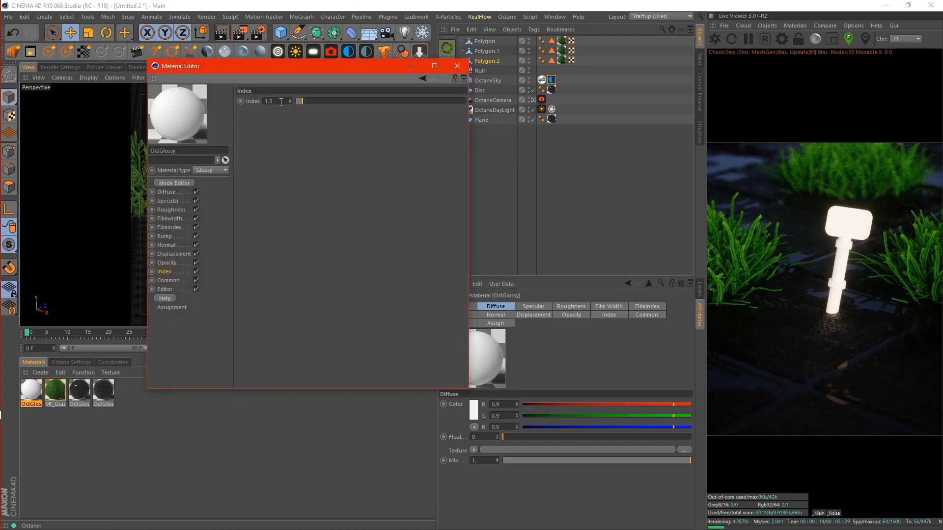
mouse_move(0, 363)
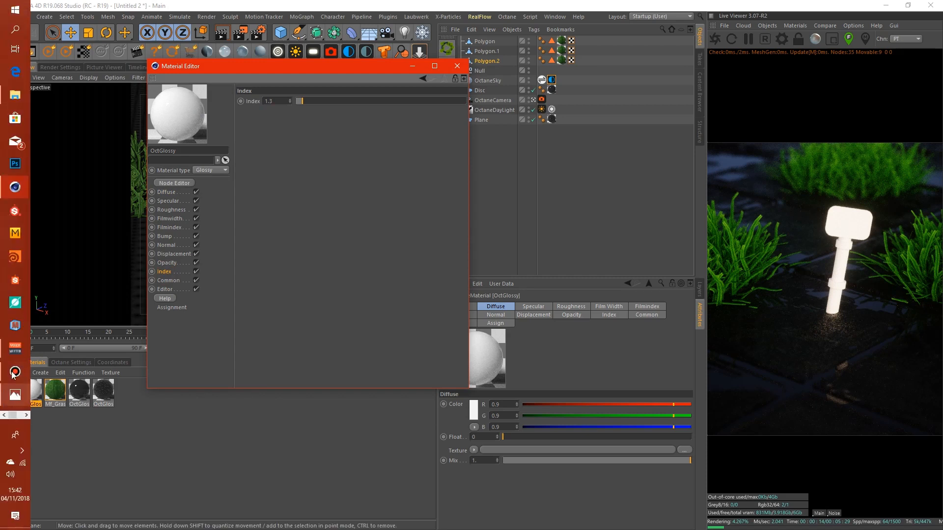
click(6, 398)
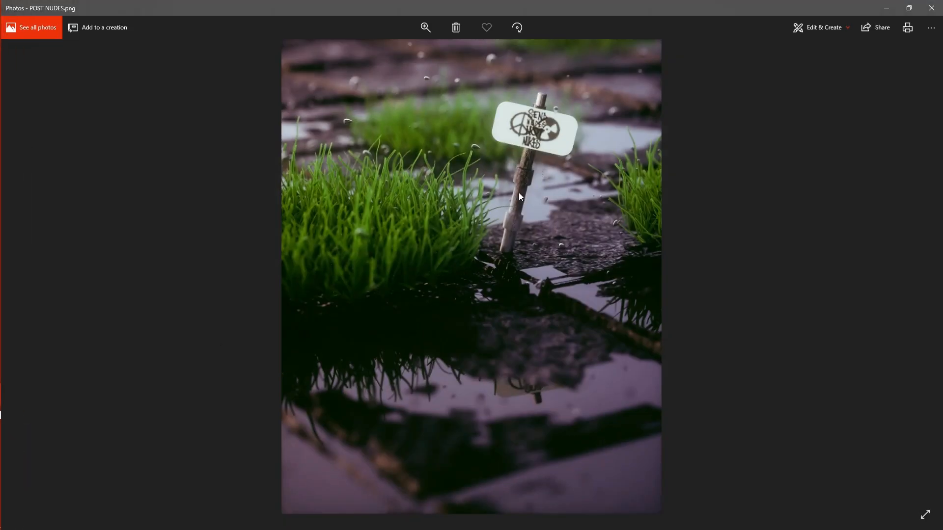
click(887, 7)
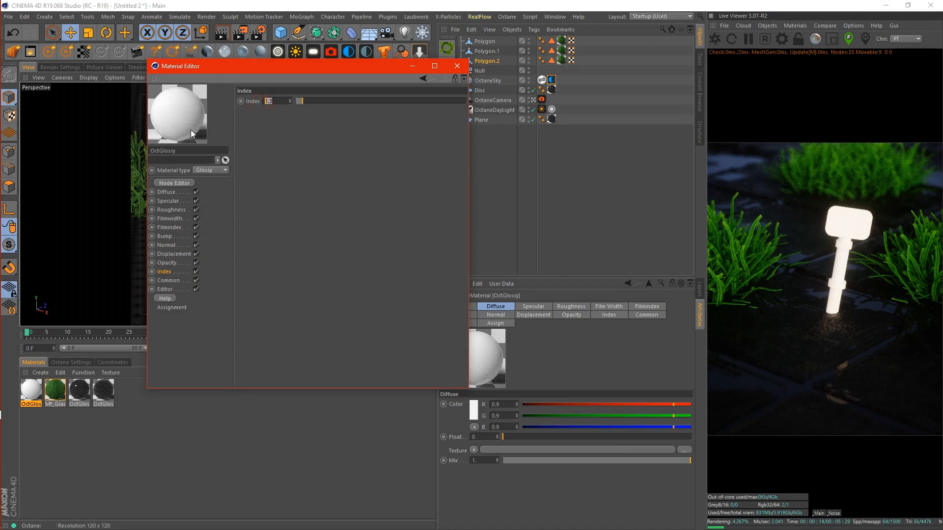
text(7)
key(Return)
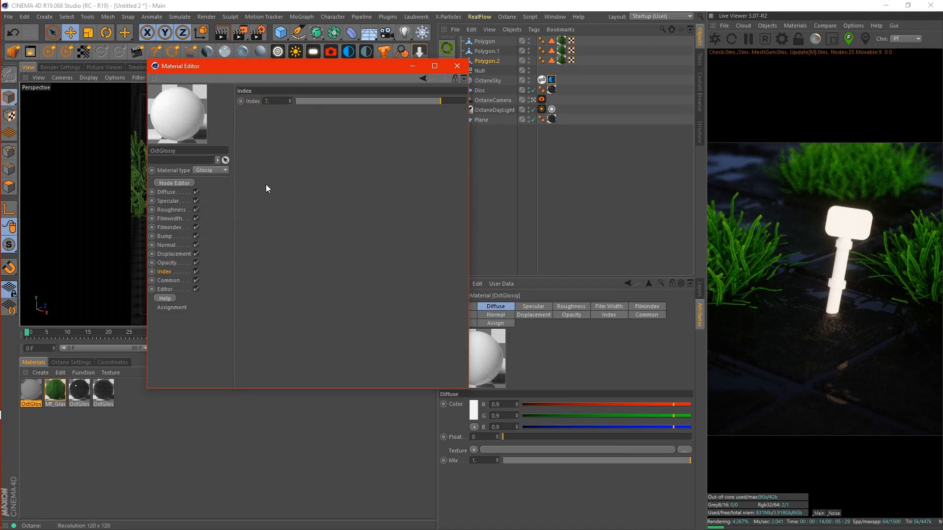
Step: Set the sign post's glossy material roughness to 0.3 and close its editor
click(172, 210)
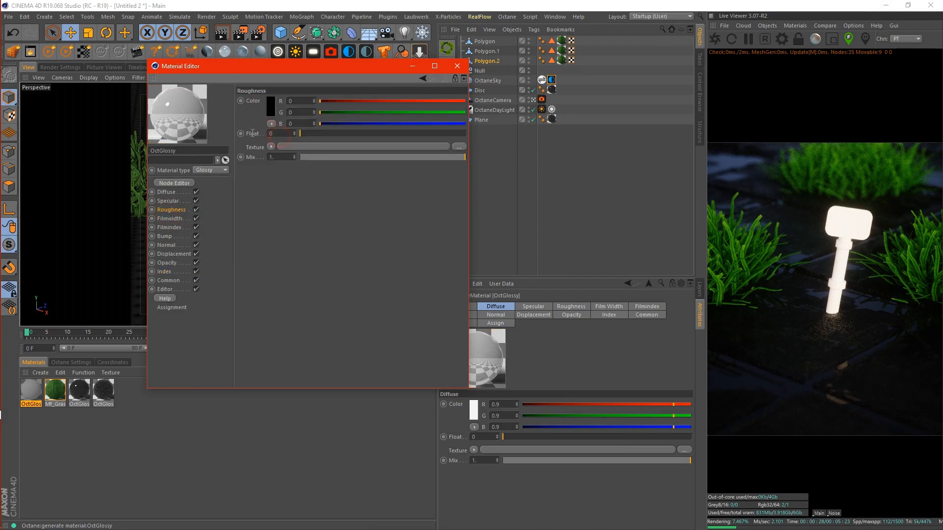
click(276, 134)
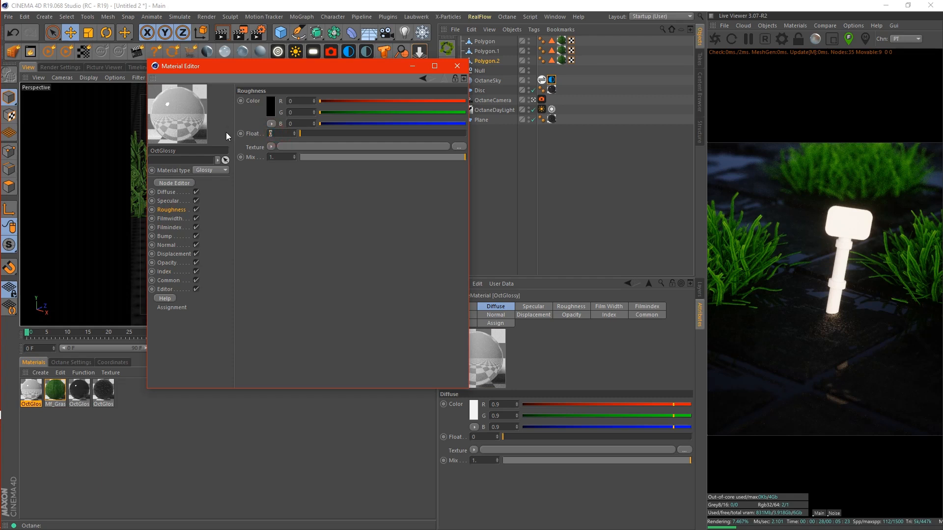
text(0.3)
key(Return)
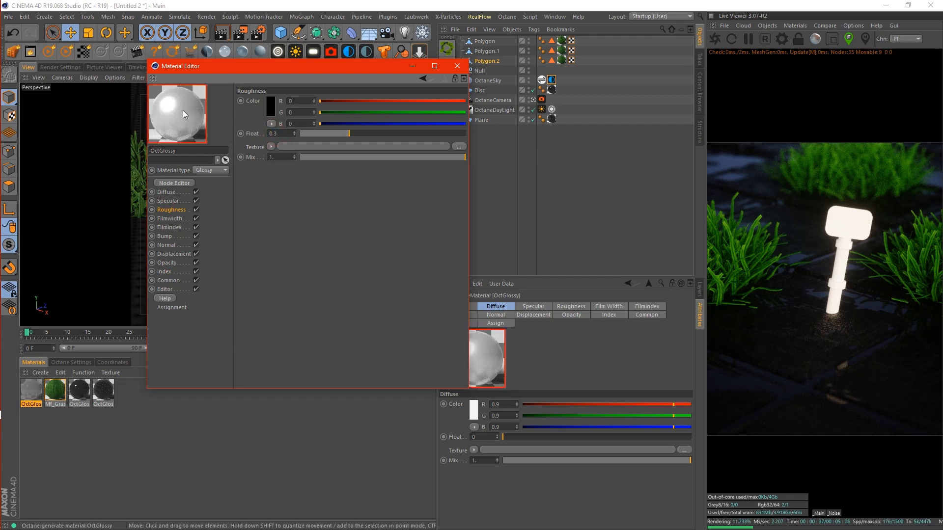
click(457, 66)
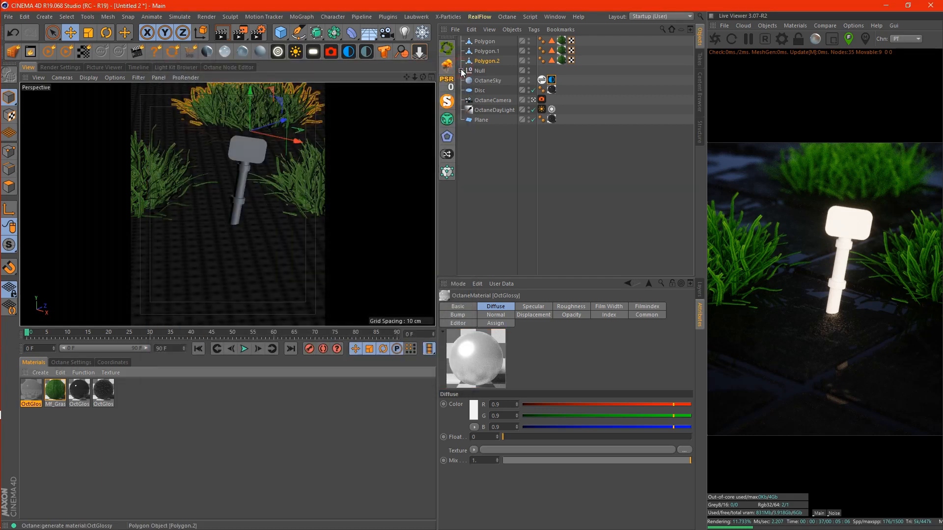
Step: Expand the sign's Null group and assign the new glossy material to the Cylinder post
click(461, 70)
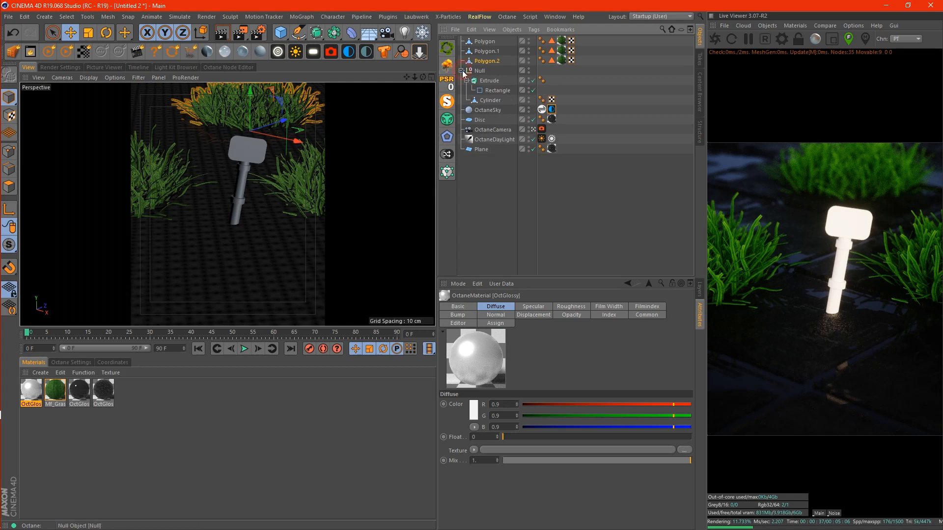
drag(37, 393, 289, 169)
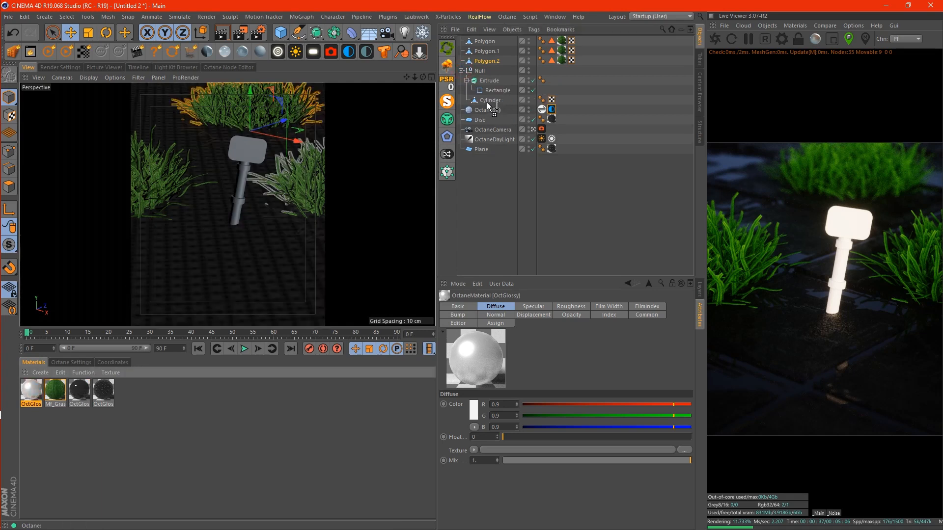
drag(490, 99, 491, 101)
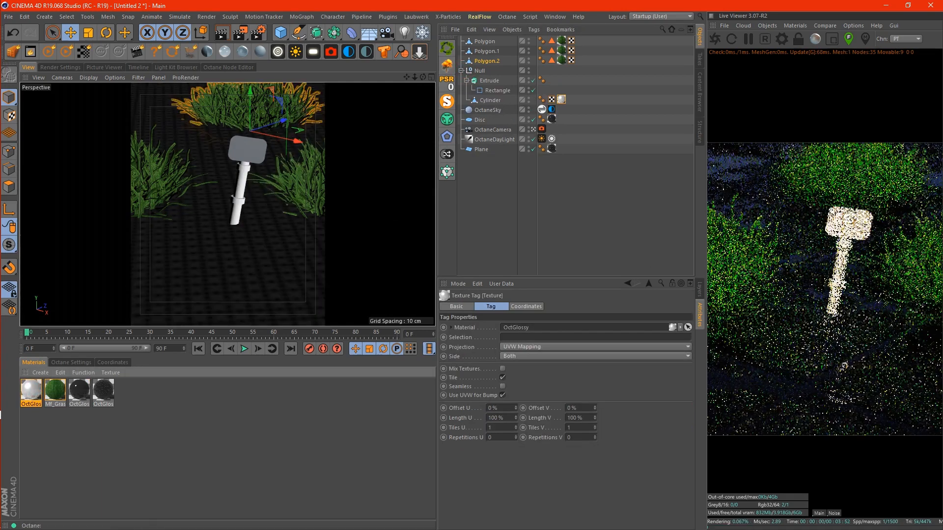
Step: Rotate the OctaneSky environment texture to RotX 0.173554, checking the sign with a temporary render region
click(834, 39)
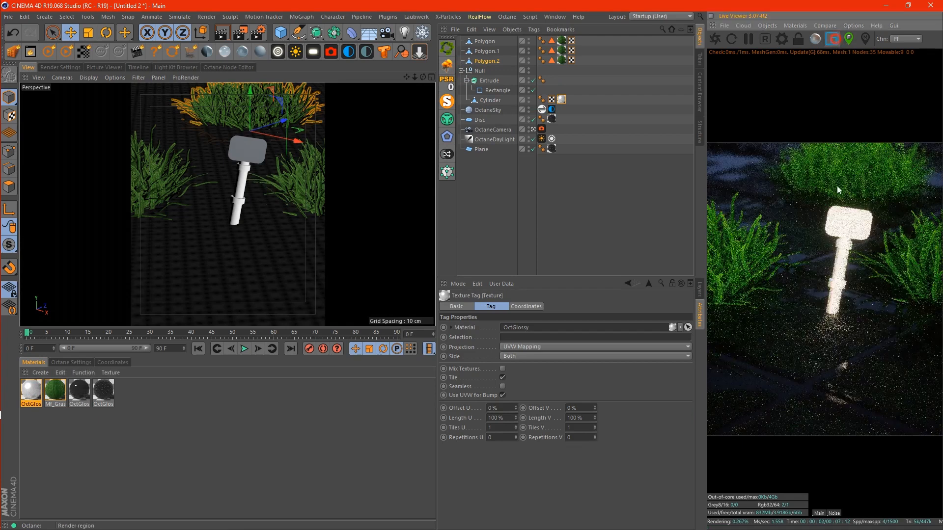
drag(769, 162, 893, 360)
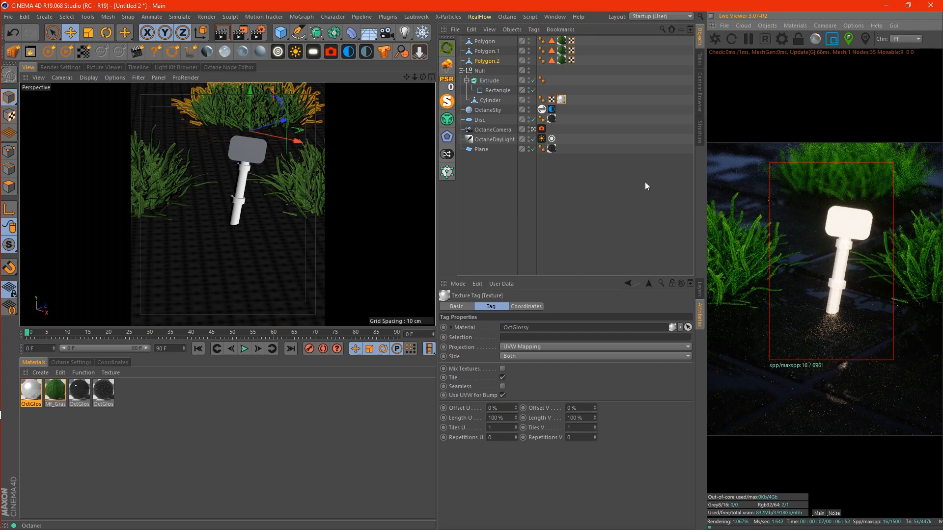
click(553, 112)
mouse_move(605, 401)
mouse_down()
mouse_move(560, 403)
mouse_move(648, 403)
mouse_move(618, 401)
mouse_up()
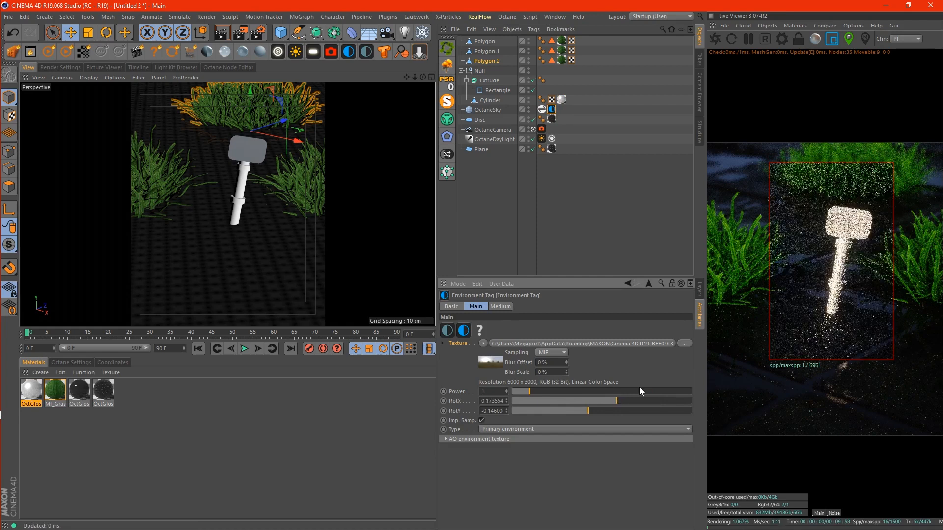
click(832, 40)
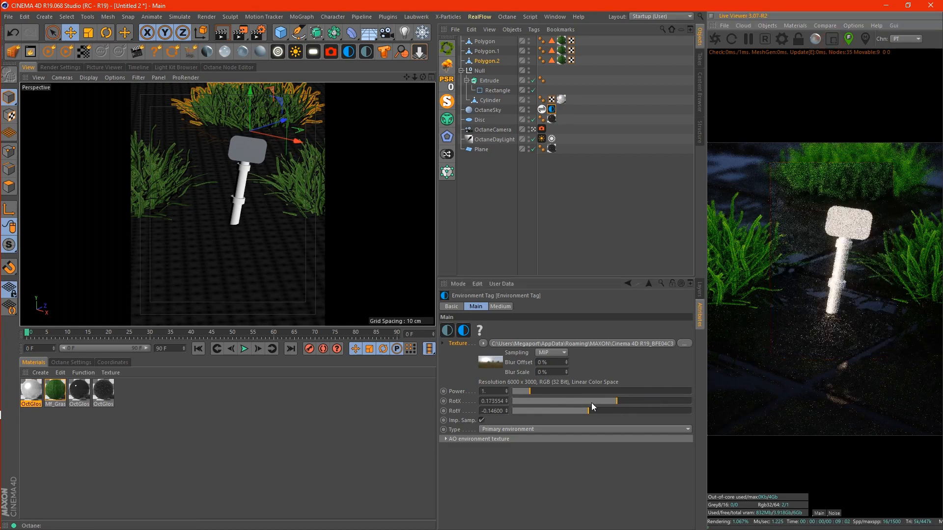
Step: Try a daylight power of 0.495722, settle on 0.728956, and check the sign with temporary render regions
click(541, 128)
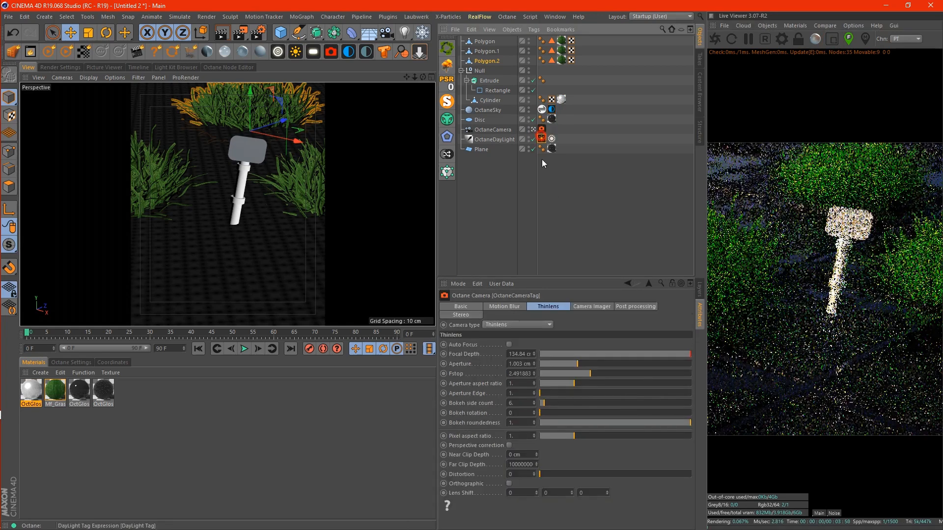
click(541, 139)
drag(536, 348, 530, 350)
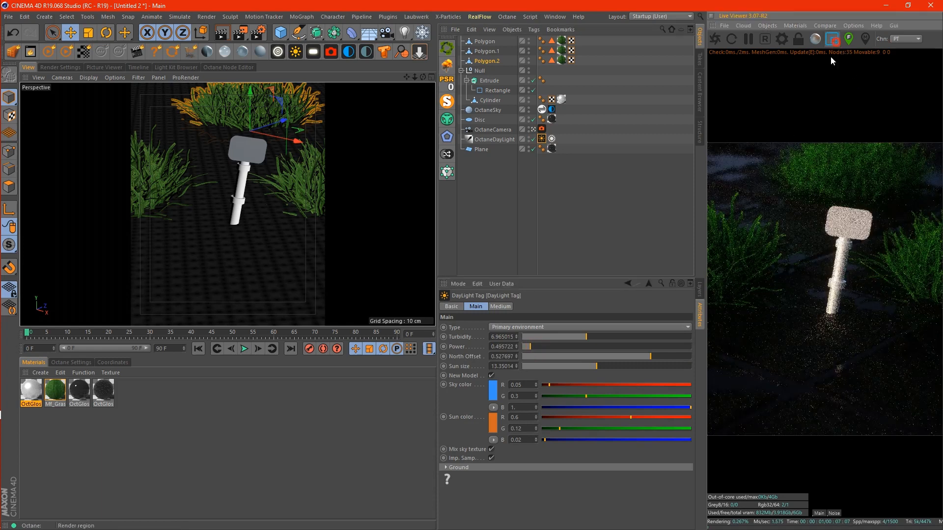
drag(886, 316, 833, 222)
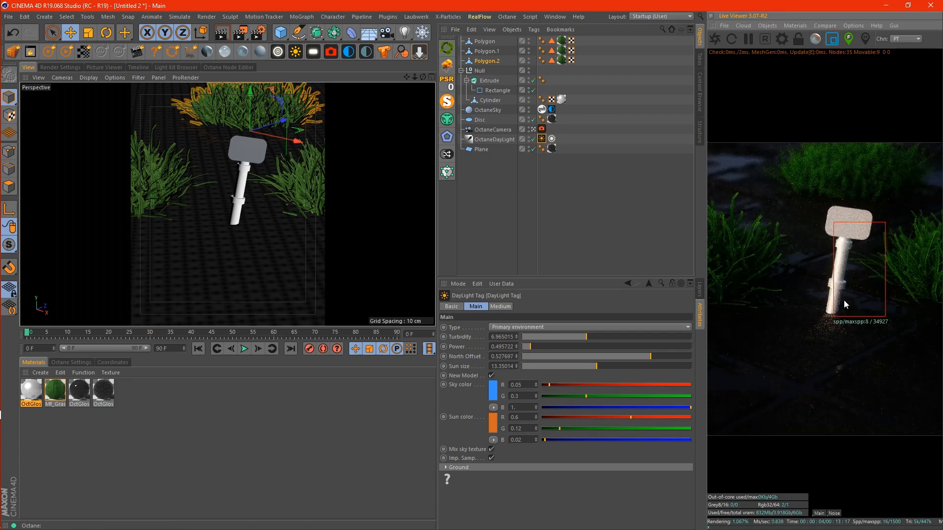
drag(857, 327, 776, 157)
drag(865, 264, 760, 144)
click(832, 39)
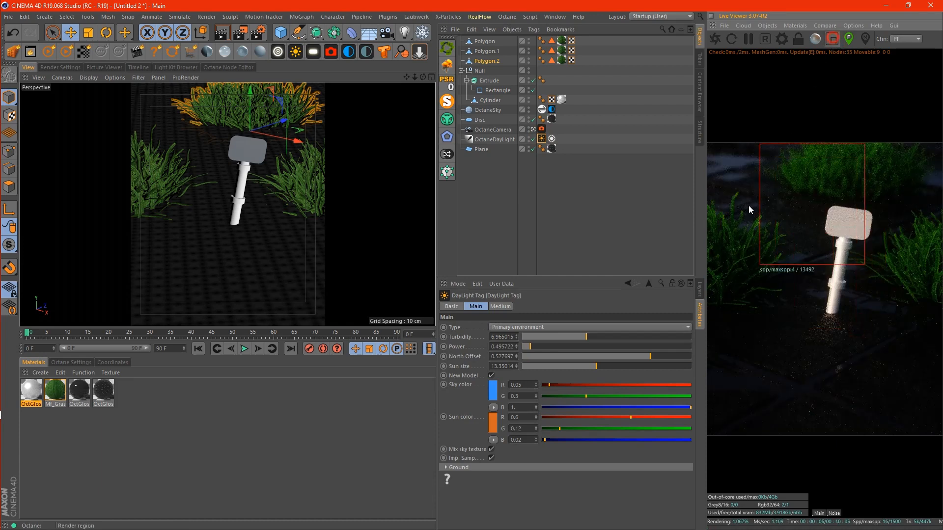
drag(532, 347, 534, 348)
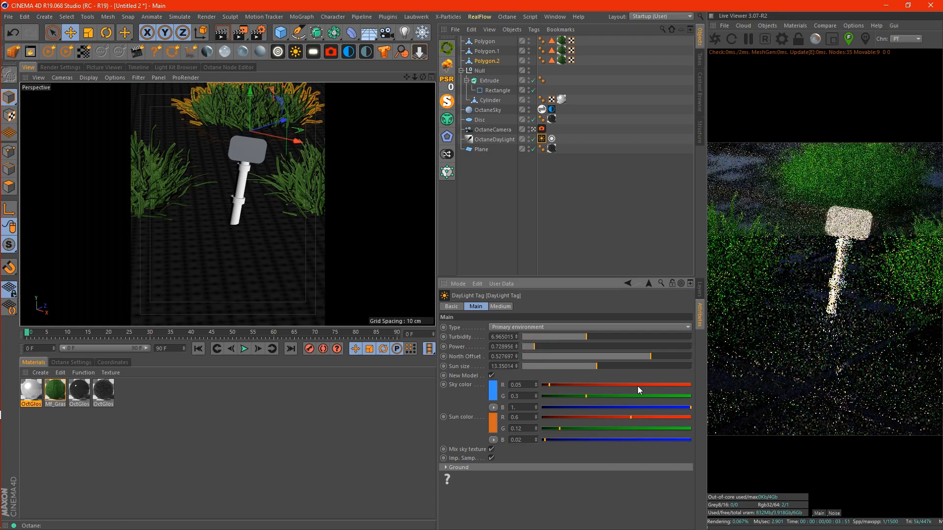
click(832, 39)
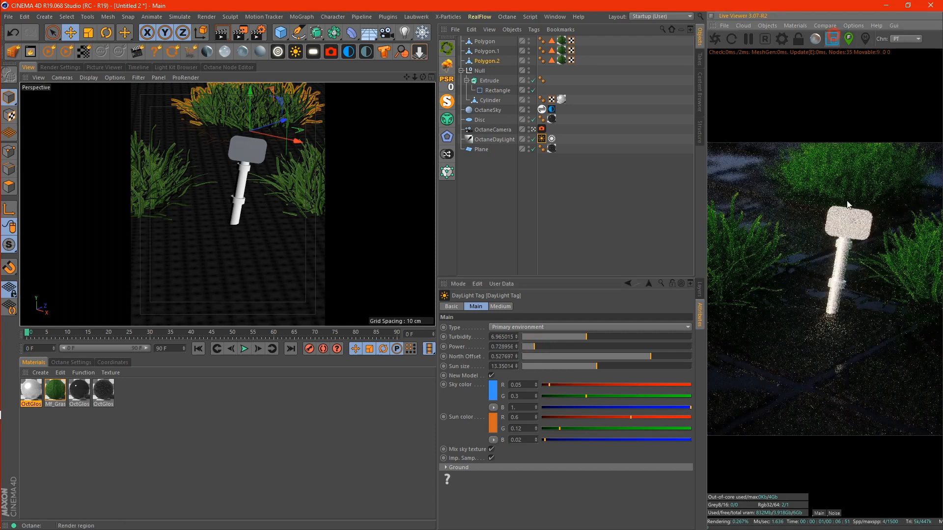
drag(802, 163, 880, 324)
click(832, 39)
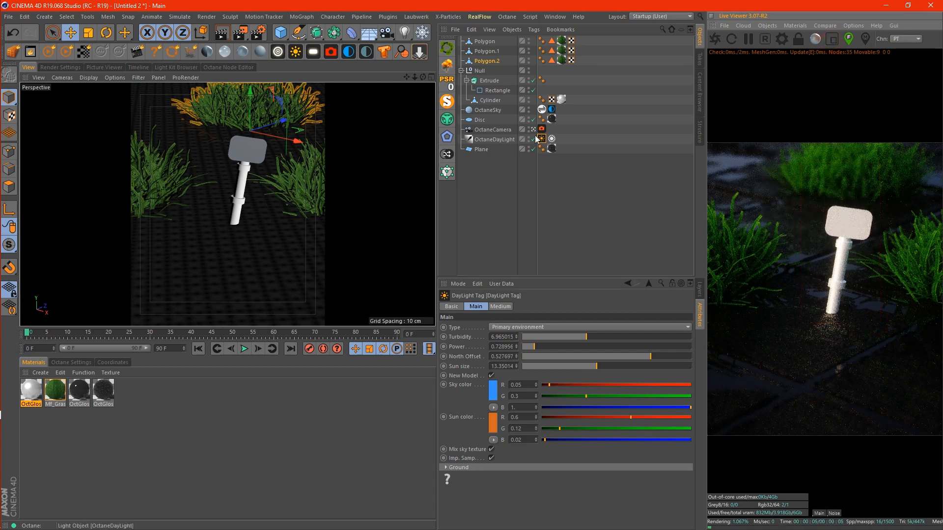
Step: Set the OctaneCamera's post-processing bloom power to 82.63418 after trying stronger values
click(542, 129)
click(642, 307)
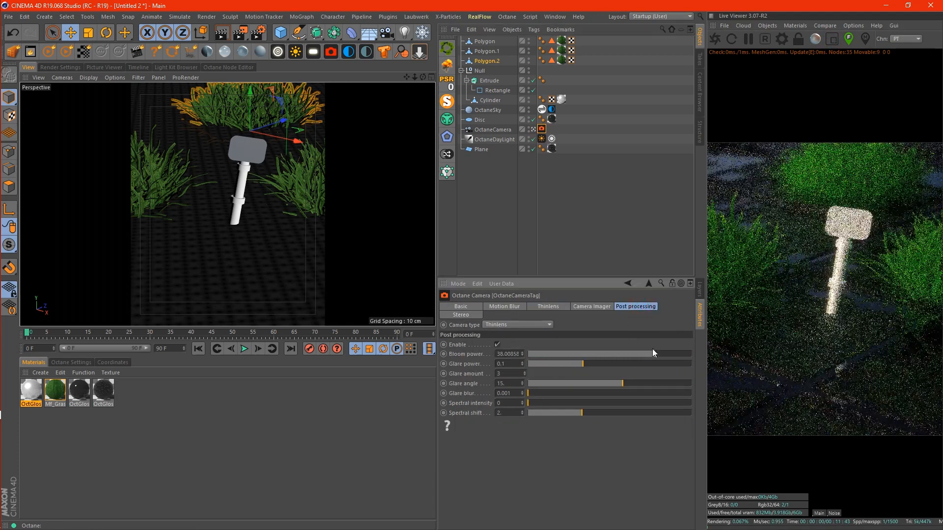
mouse_move(658, 354)
mouse_down()
mouse_move(694, 352)
mouse_move(664, 352)
mouse_up()
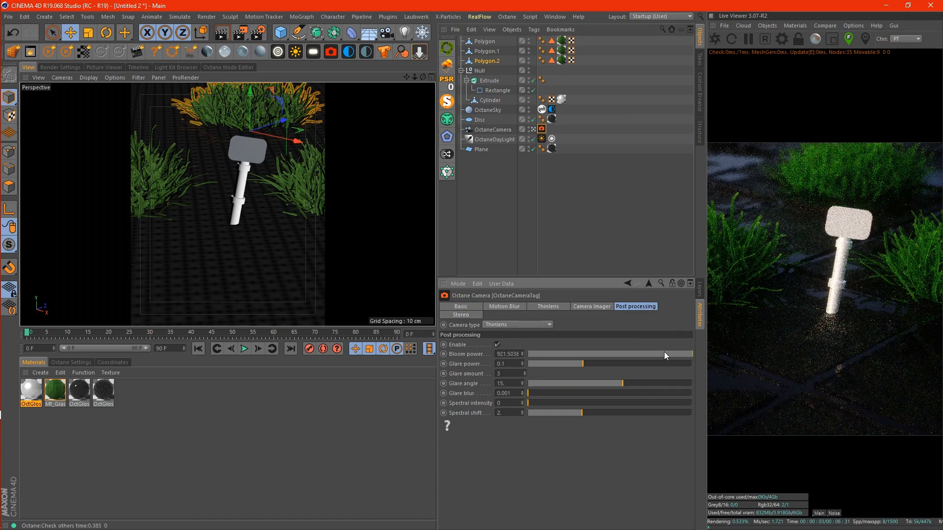
click(853, 26)
click(854, 39)
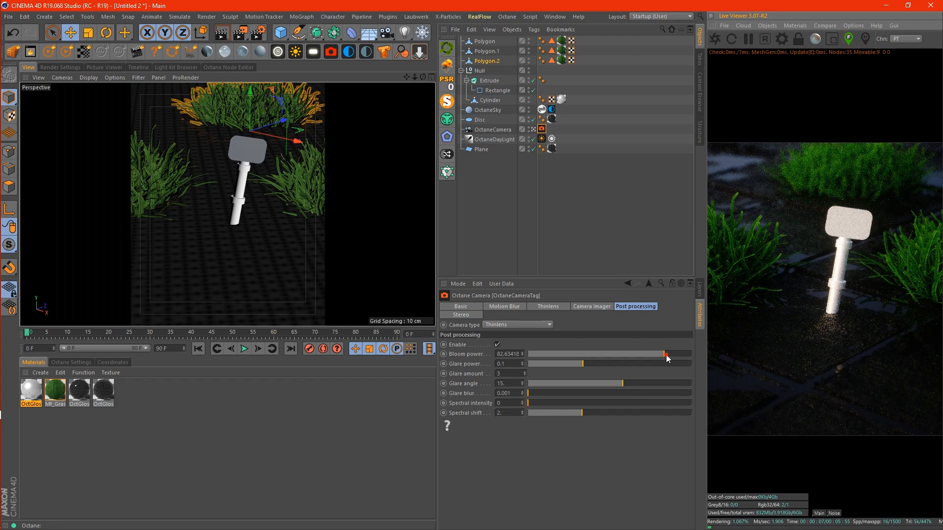
drag(667, 355, 670, 354)
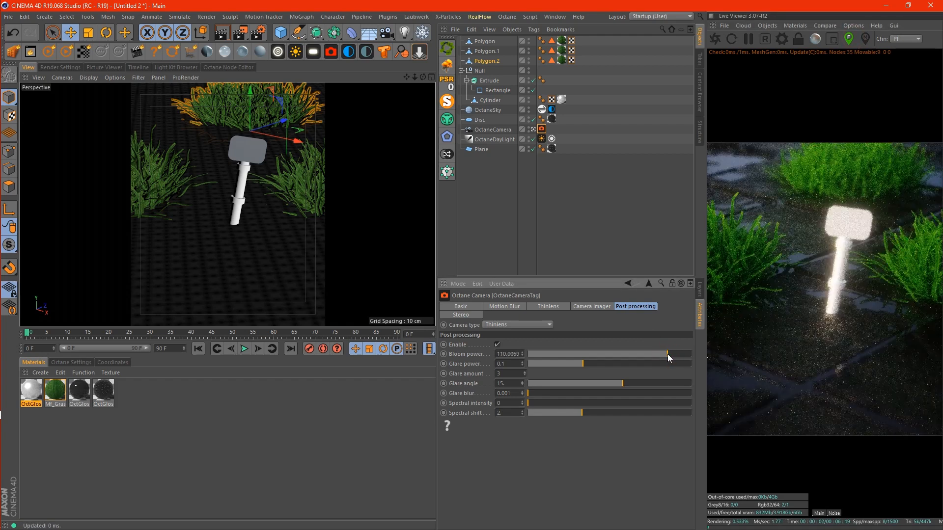
drag(667, 354, 665, 354)
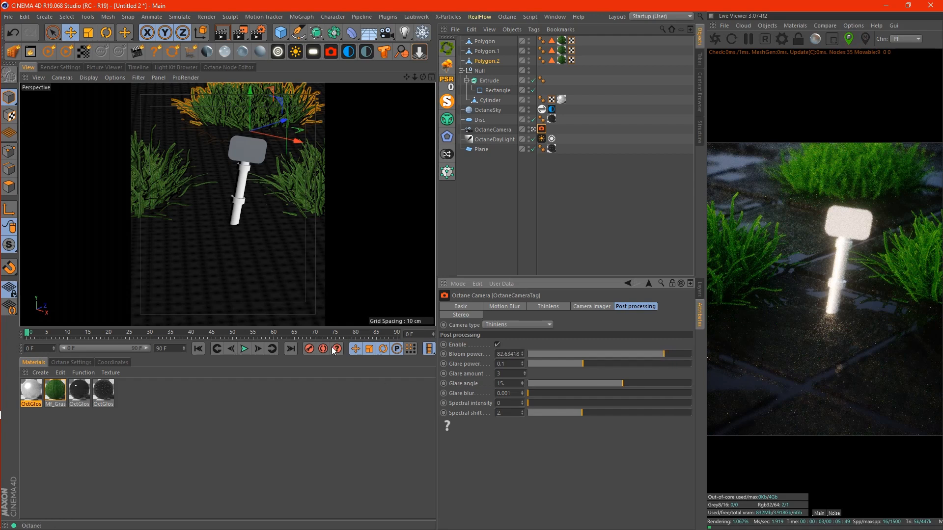
Step: Add Dirt and Gradient nodes to the post material, feeding Dirt into the Gradient's input and the Gradient into Diffuse
click(242, 68)
drag(157, 179, 258, 151)
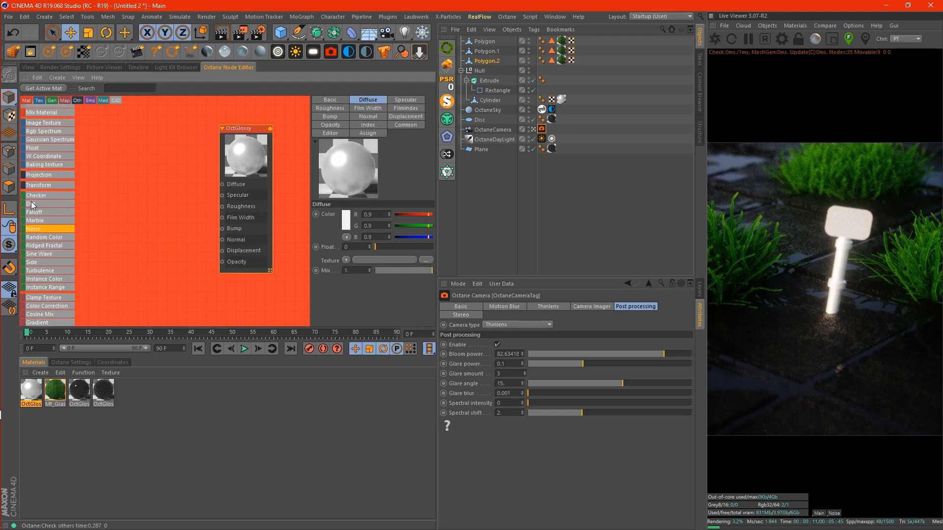
drag(32, 206, 101, 190)
scroll(52, 249, down, 3)
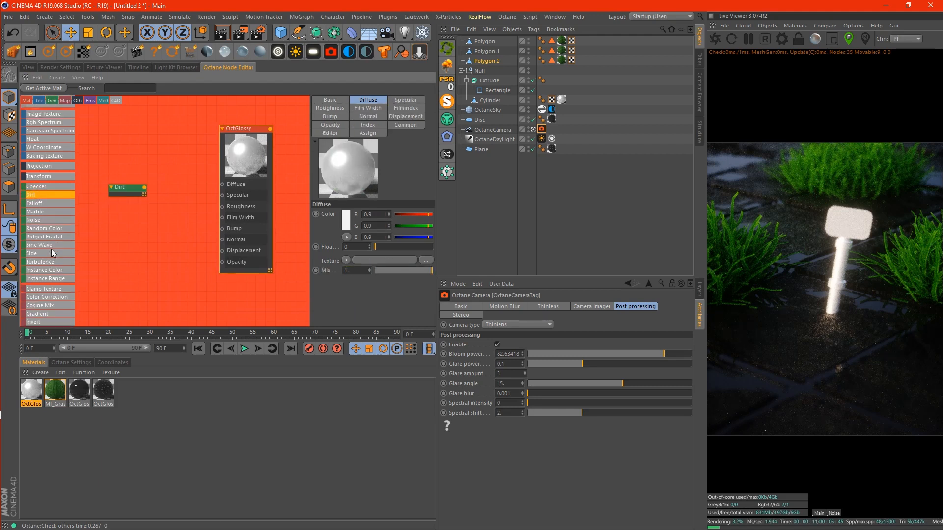
drag(36, 298, 226, 186)
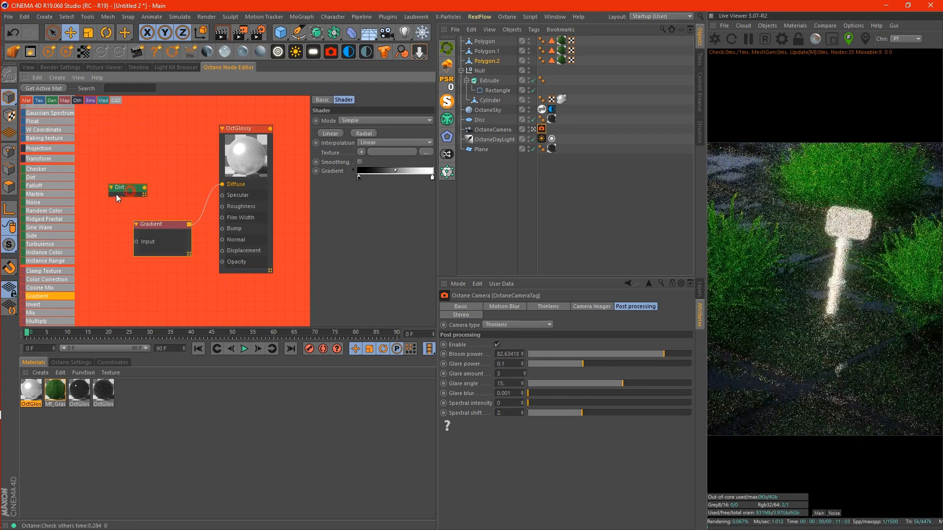
drag(117, 190, 177, 225)
Step: Enable Invert Normal on Dirt, set strength 4.578571, details 44.60714, radius 0.702 cm and tolerance 0.103571, using a render region around the sign
click(105, 196)
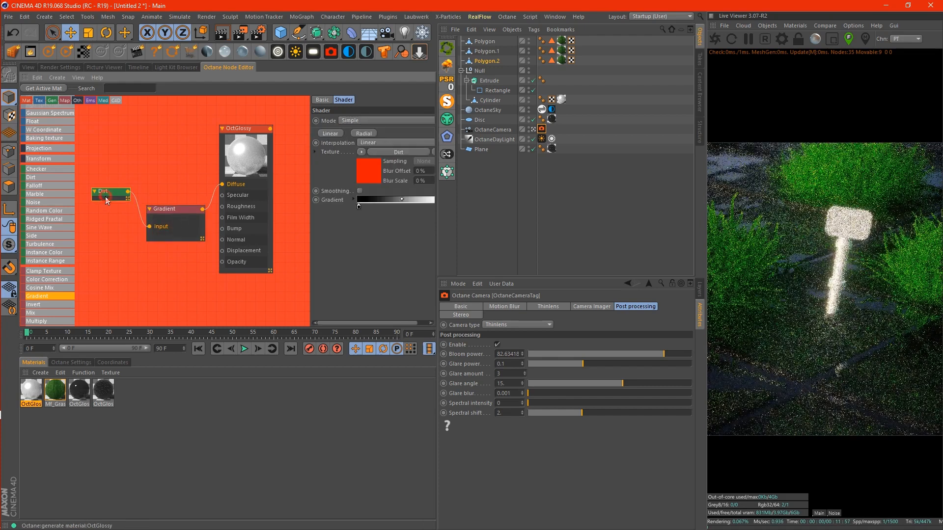
click(360, 160)
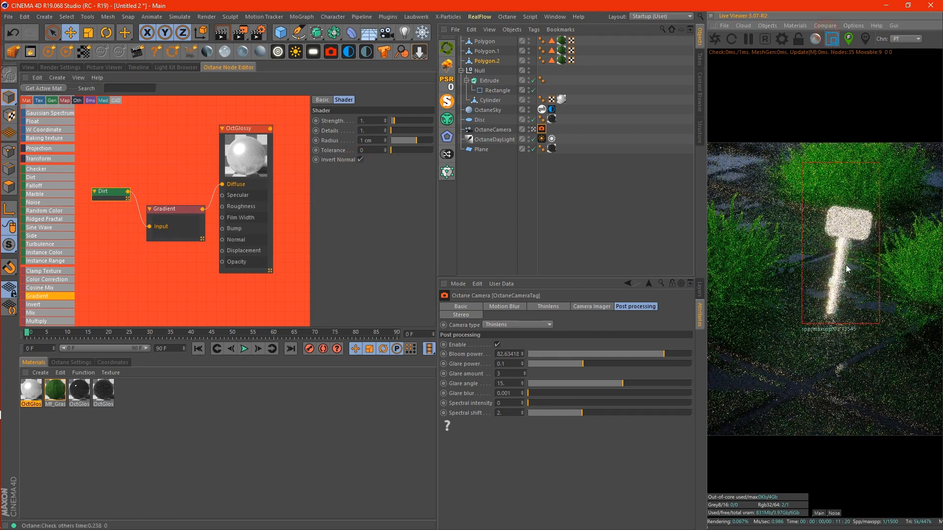
click(831, 38)
drag(784, 170, 885, 343)
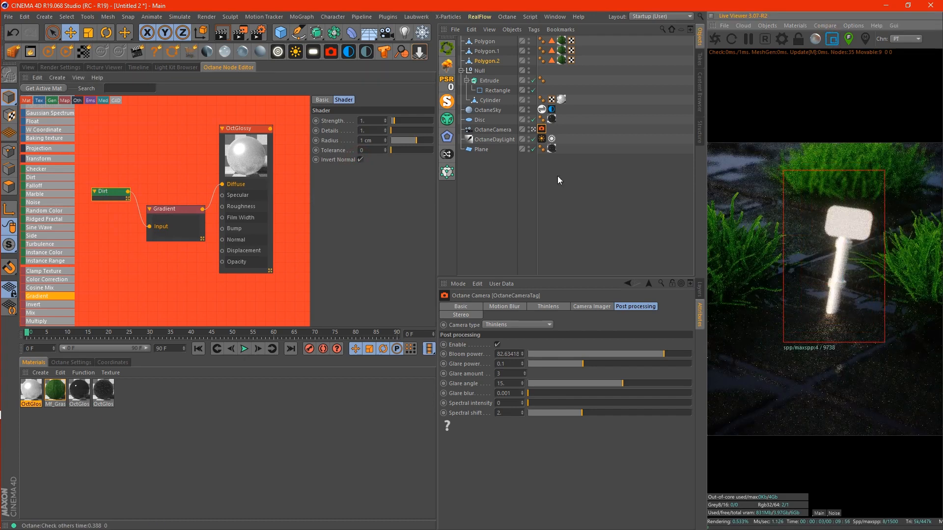
drag(405, 121, 416, 140)
click(395, 140)
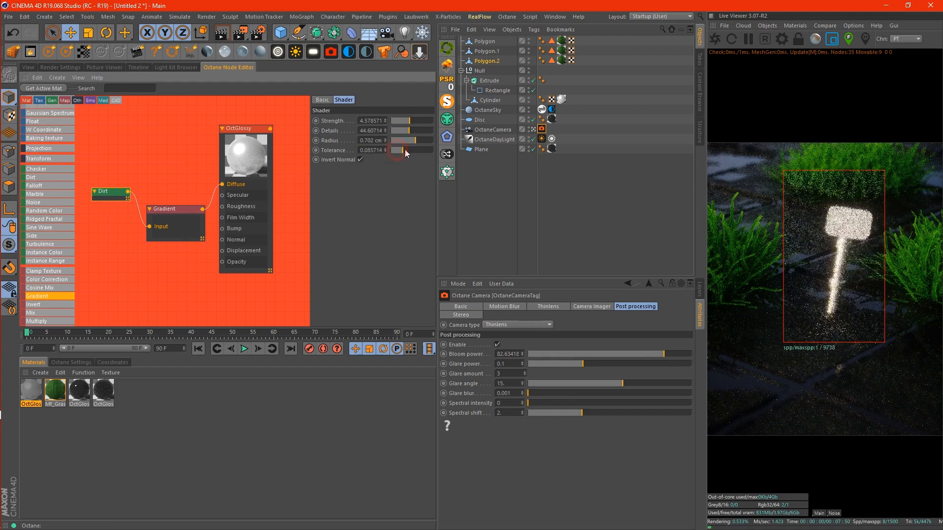
Step: Move the Gradient node's black and white knots inward for a sharper dirt transition, widening the node settings area
drag(169, 219, 170, 220)
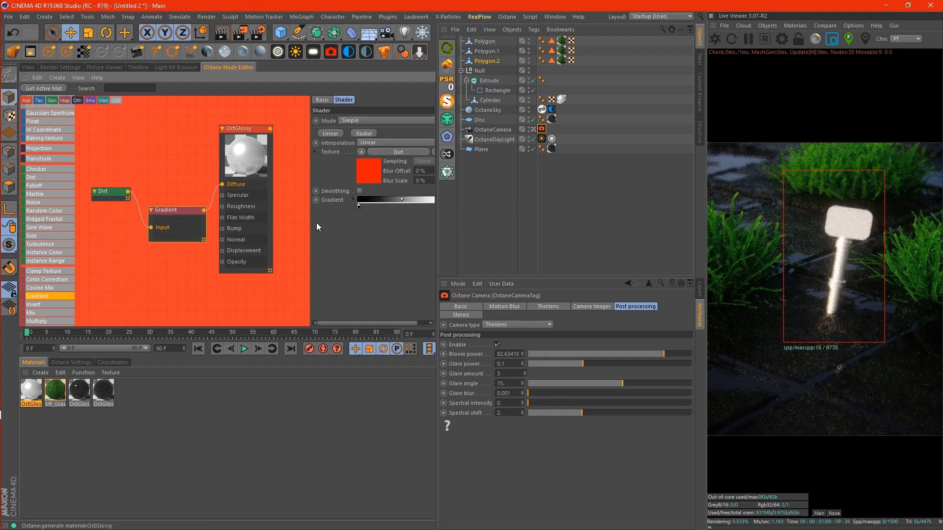
drag(309, 224, 274, 224)
drag(433, 206, 398, 207)
drag(324, 206, 367, 207)
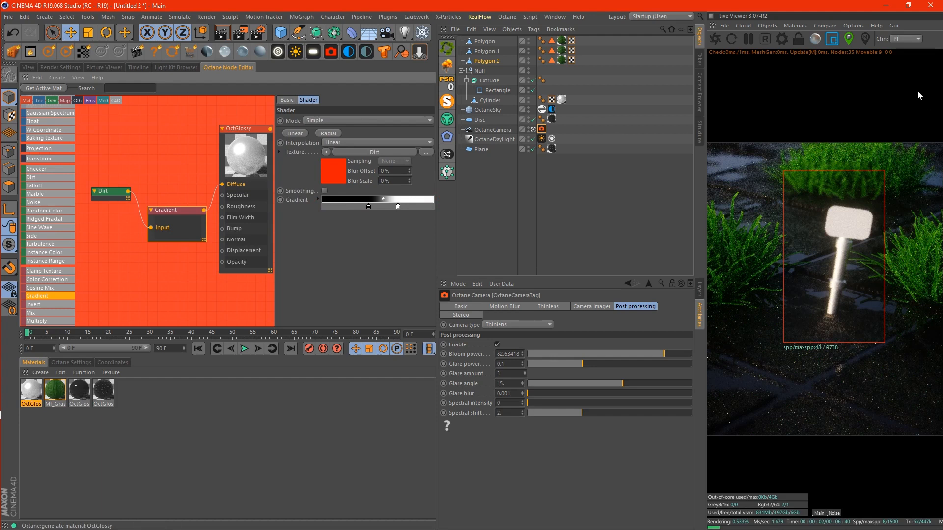
click(836, 270)
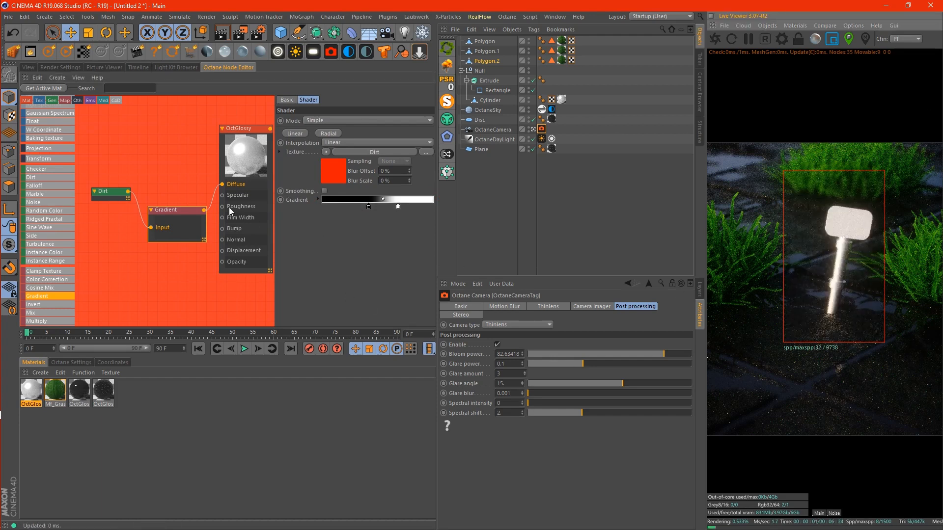
Step: Set the Dirt node's details to 78.42307 and radius to 125.36 cm
click(102, 195)
click(416, 131)
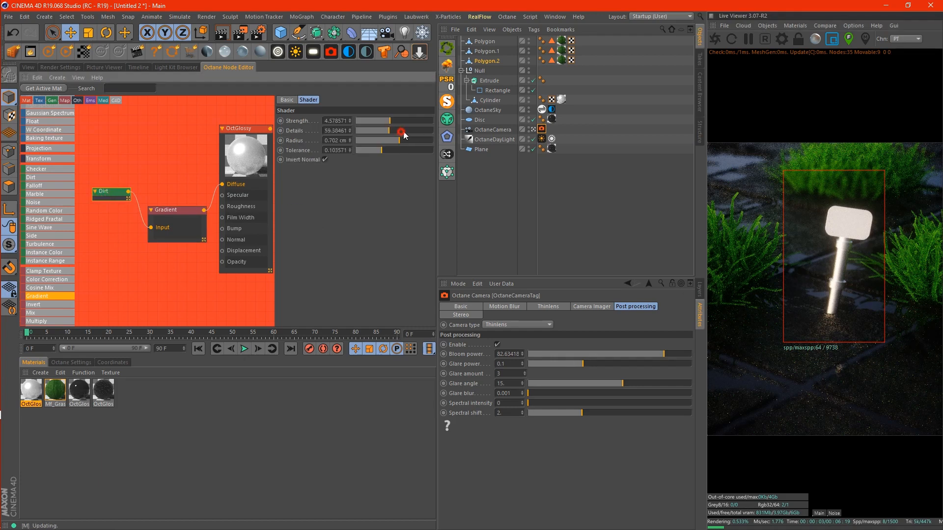
drag(406, 140, 426, 146)
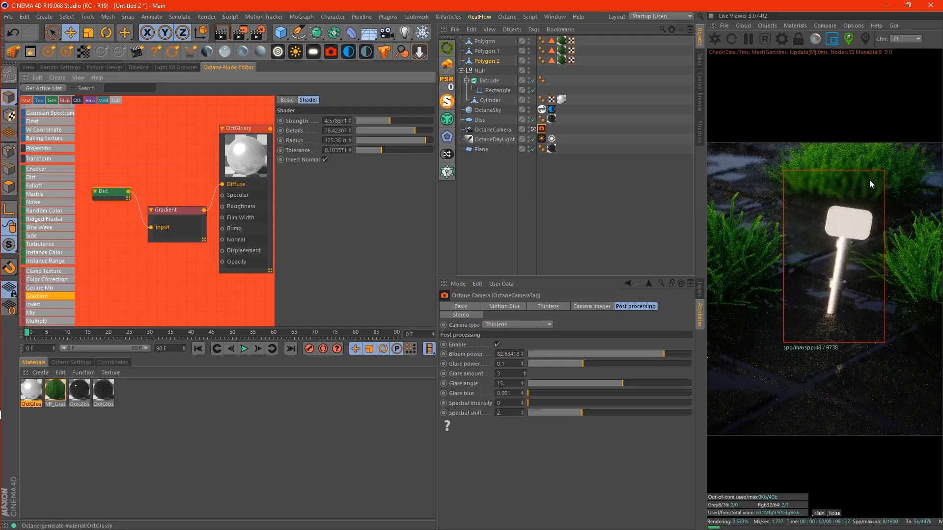
Step: Set the Dirt node's tolerance to 0.190385
click(404, 150)
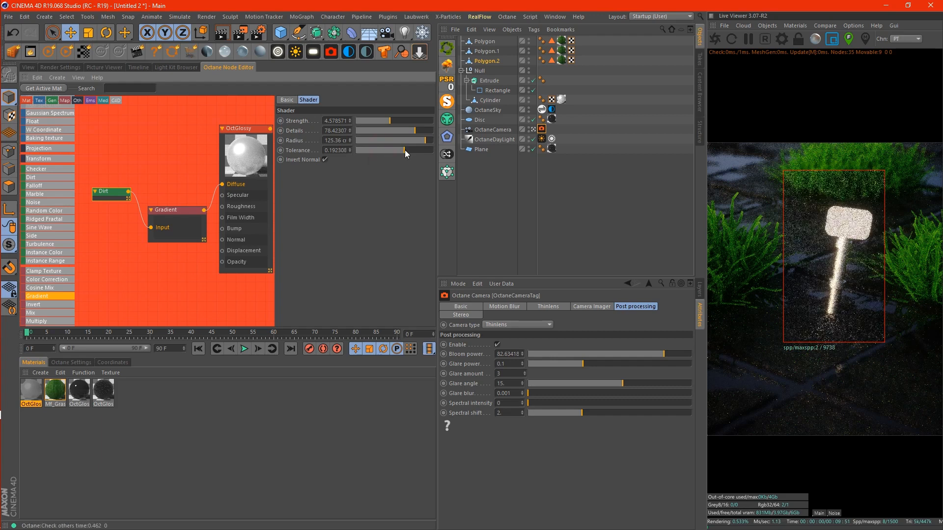
drag(404, 149, 405, 149)
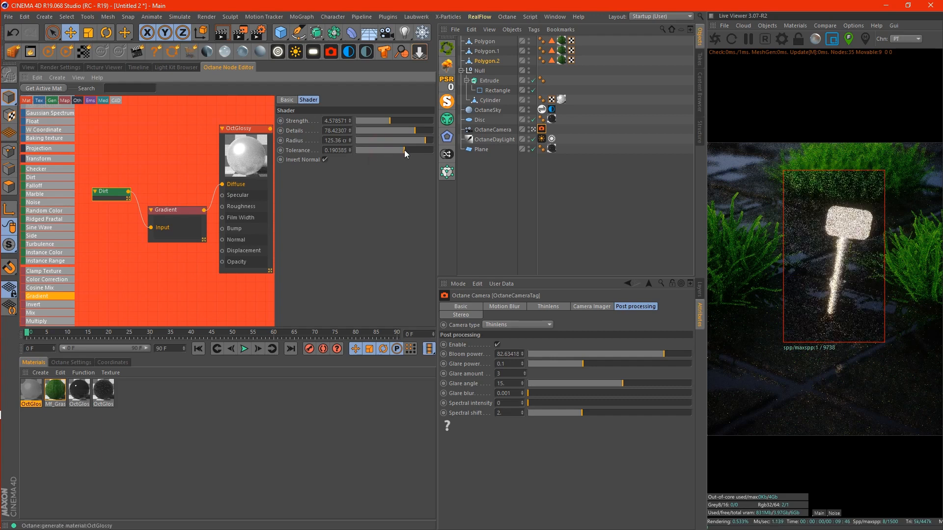
Step: Rotate the sign's cylinder post about its long axis in the viewport and turn off the live render region
click(34, 68)
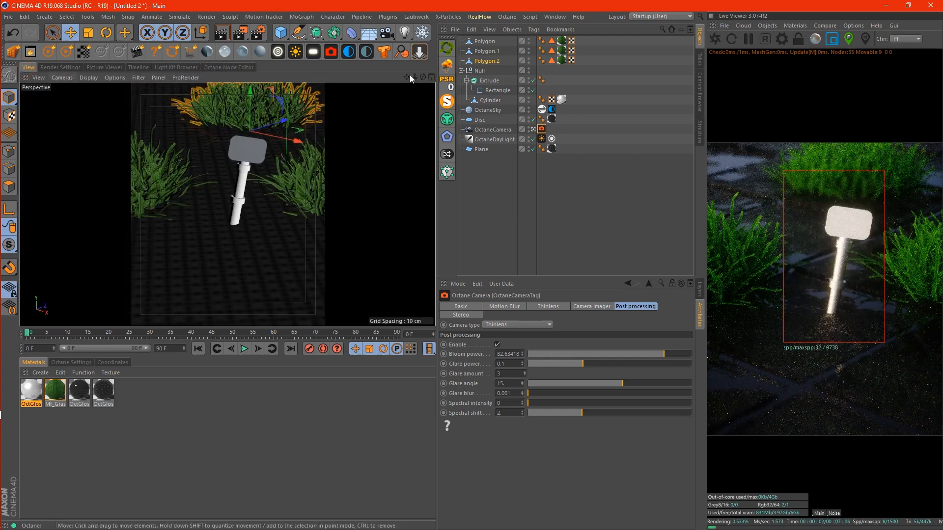
click(486, 102)
key(r)
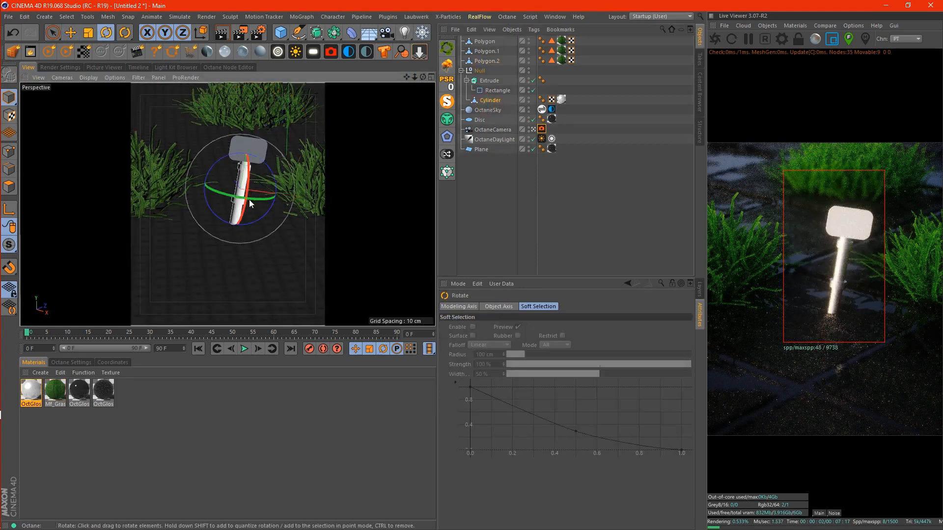
drag(264, 205, 191, 197)
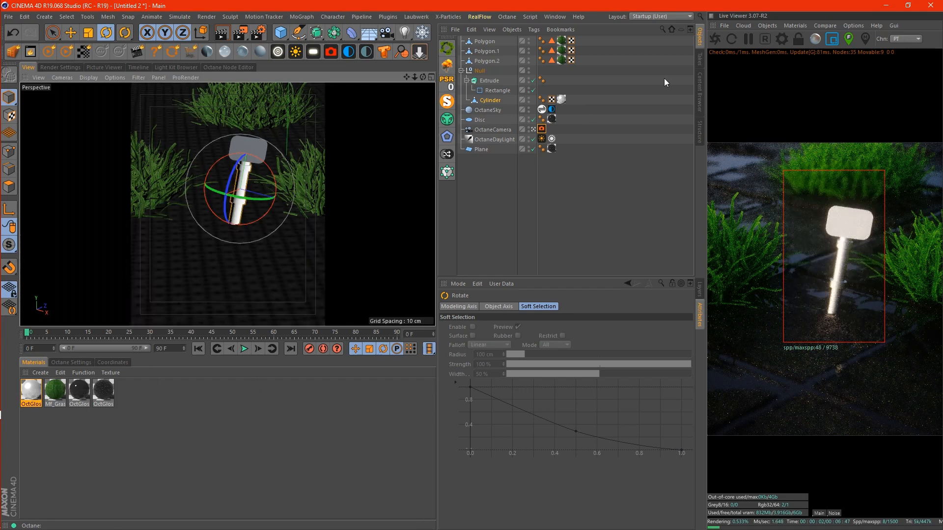
click(833, 39)
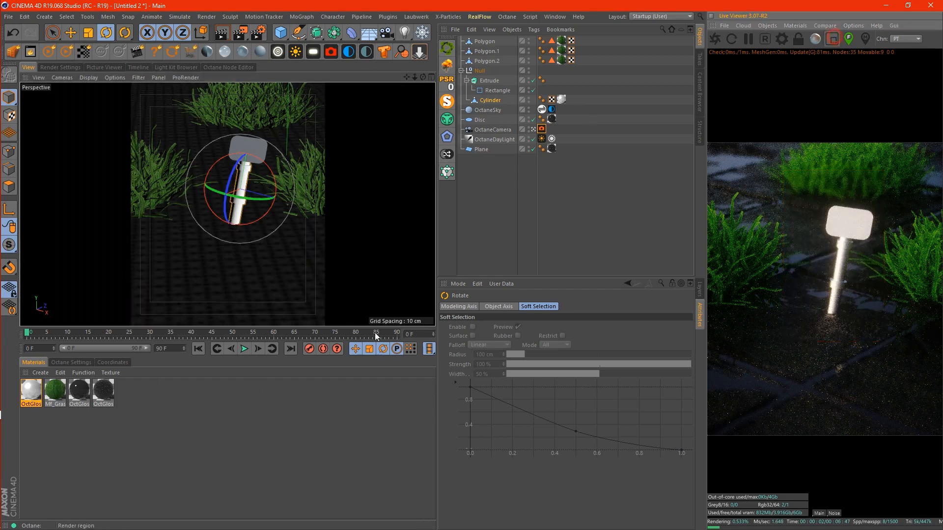
Step: Move the post material's Gradient node closer to the Dirt node and set Dirt's strength to 9.111538 and details to 65.09615
click(242, 67)
drag(189, 226, 189, 195)
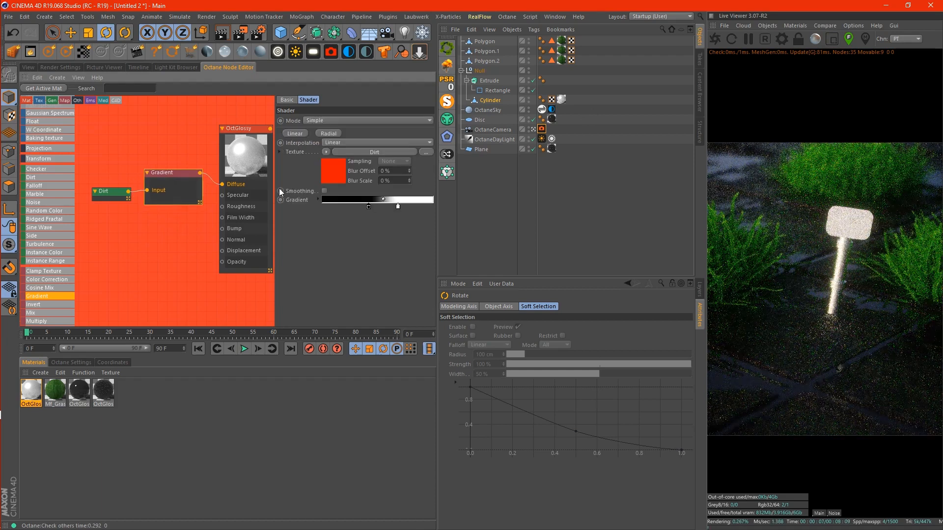
click(119, 195)
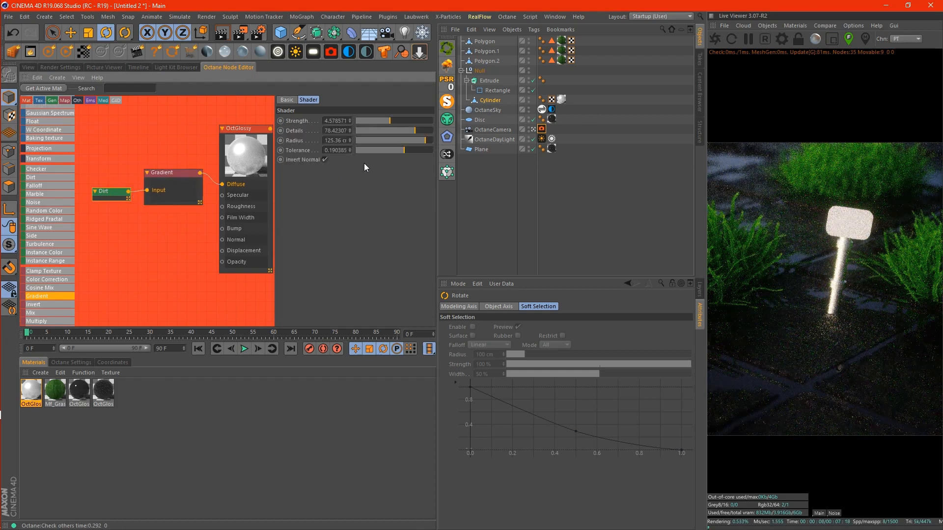
click(177, 204)
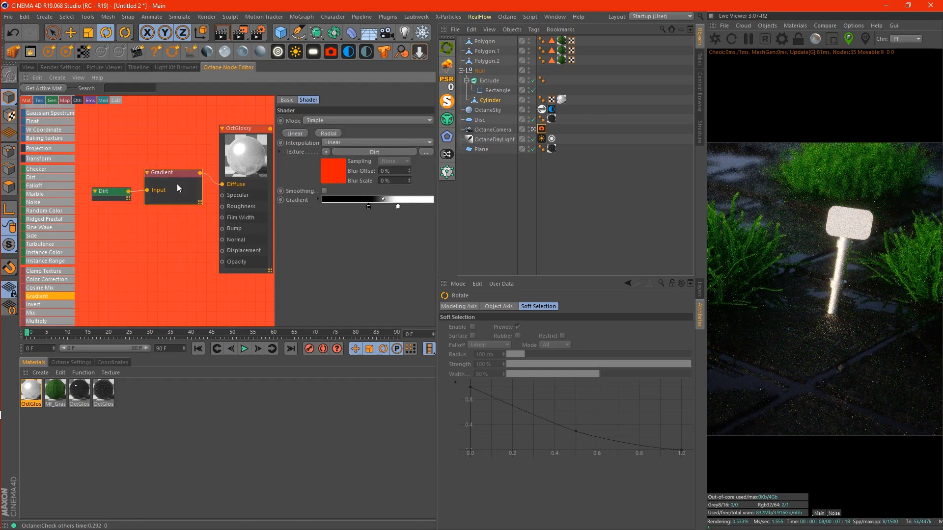
click(119, 191)
drag(423, 120, 426, 121)
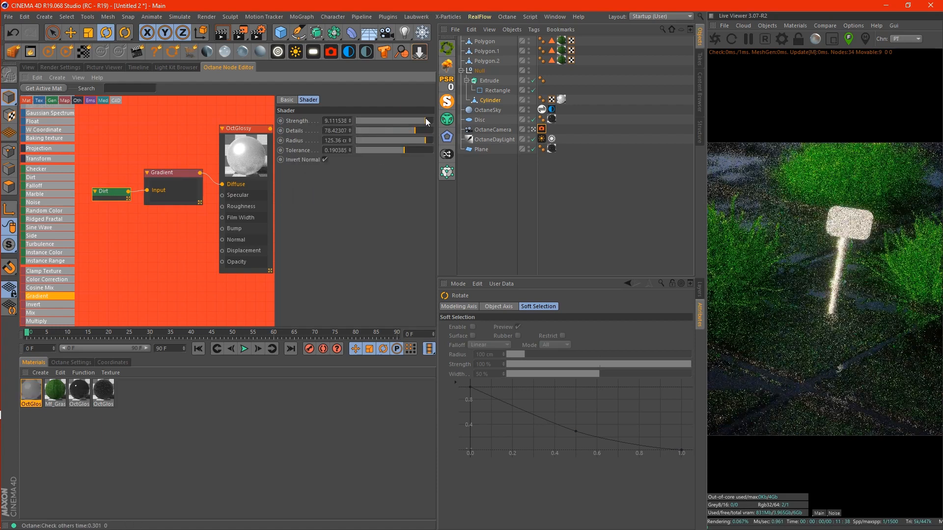
drag(412, 131, 406, 132)
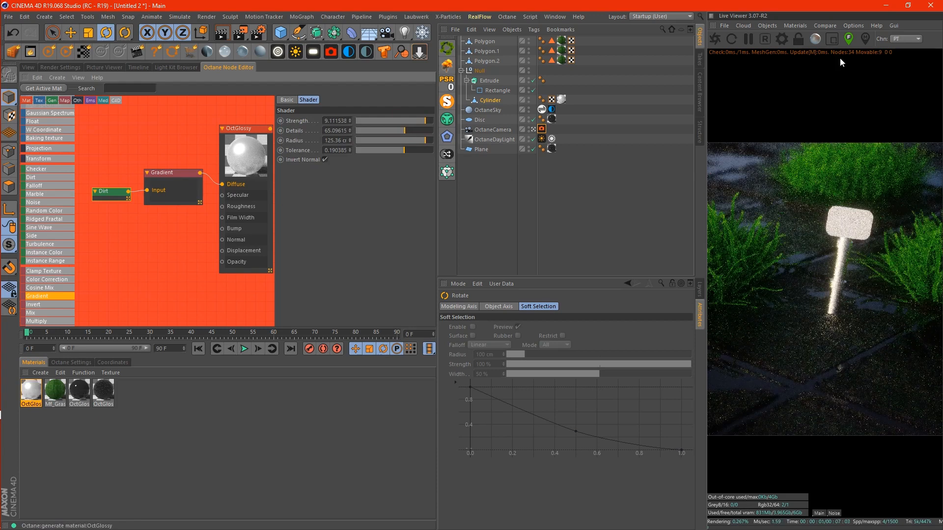
Step: Turn the render region back on and frame it tightly around the sign and its post
click(833, 39)
drag(783, 171, 884, 341)
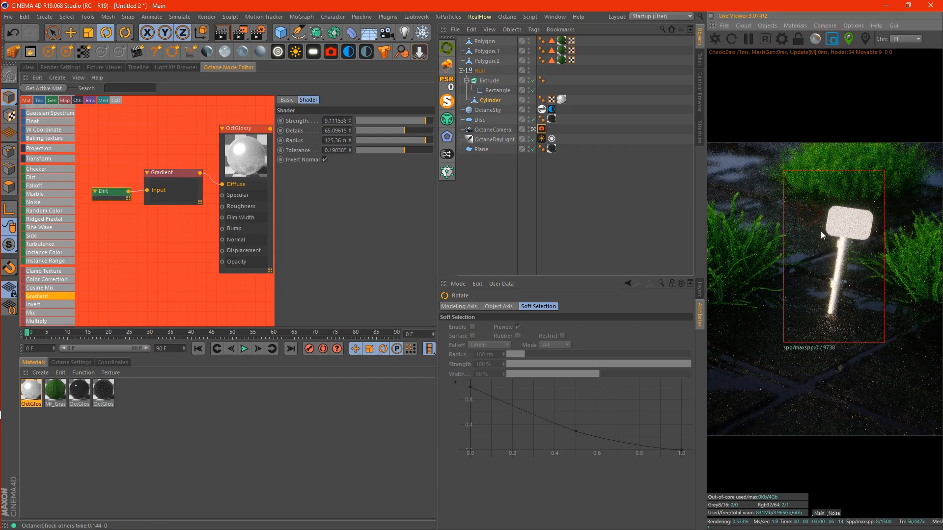
drag(808, 203, 870, 338)
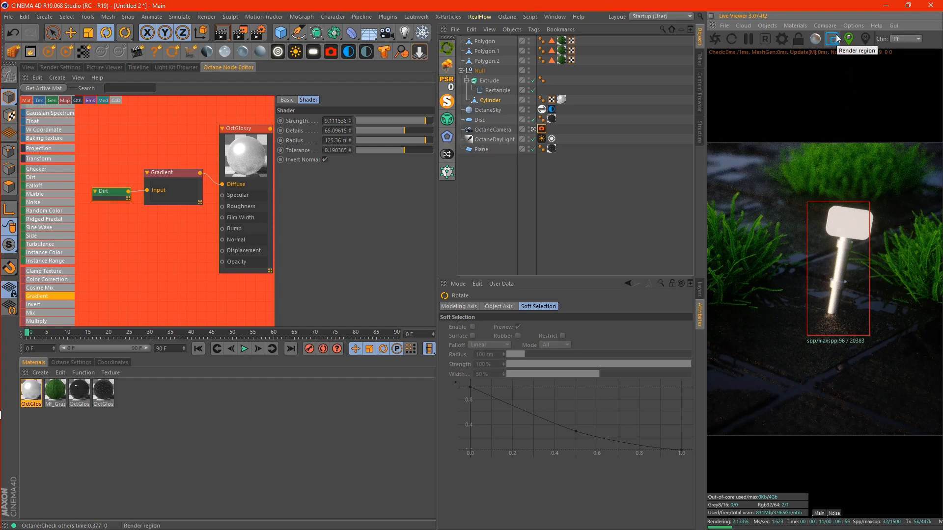
Step: Add an Image Texture node loading zomax-net_fingerprints-smudge_8k and connect it to the post material's Roughness, moving the other nodes up for space
drag(119, 201, 154, 152)
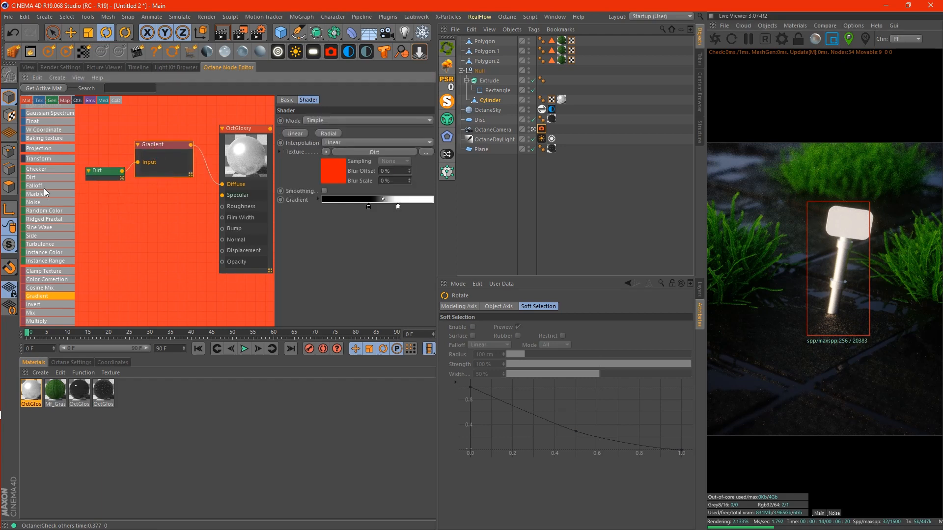
scroll(44, 187, up, 4)
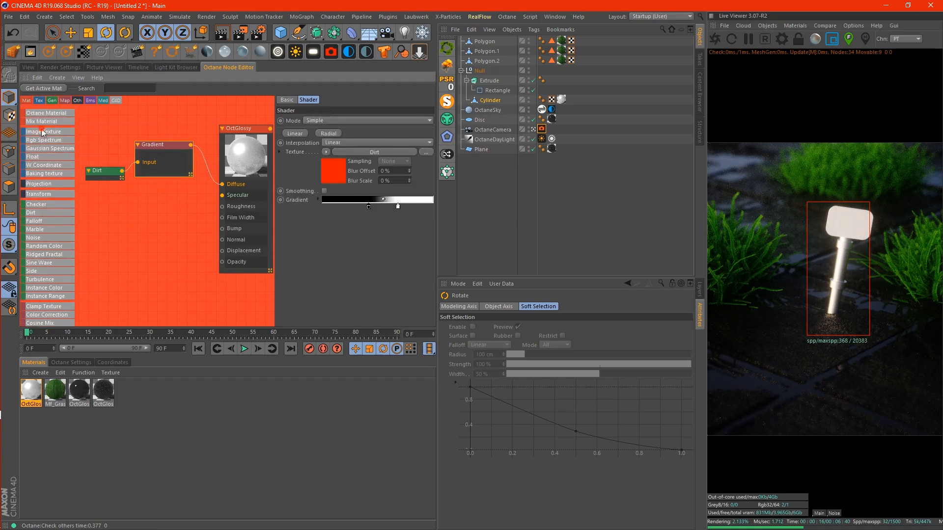
drag(43, 132, 123, 230)
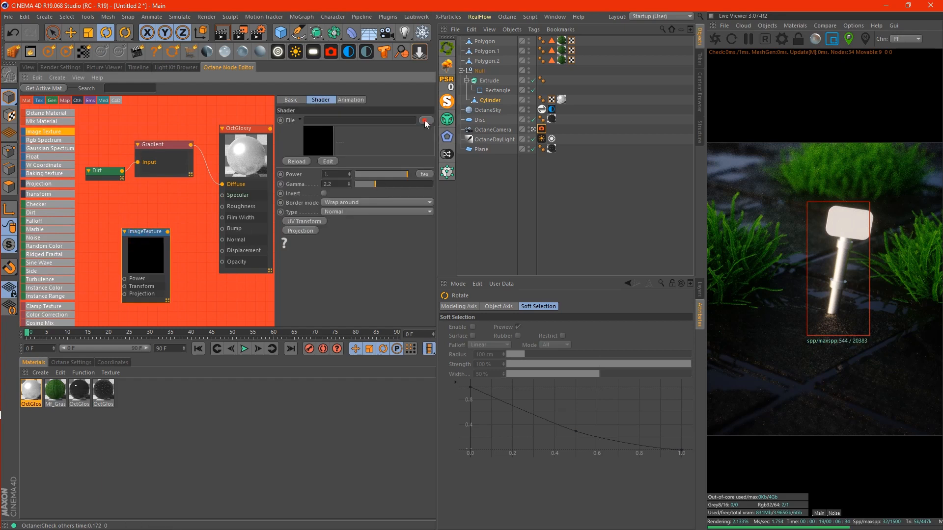
click(425, 121)
click(264, 160)
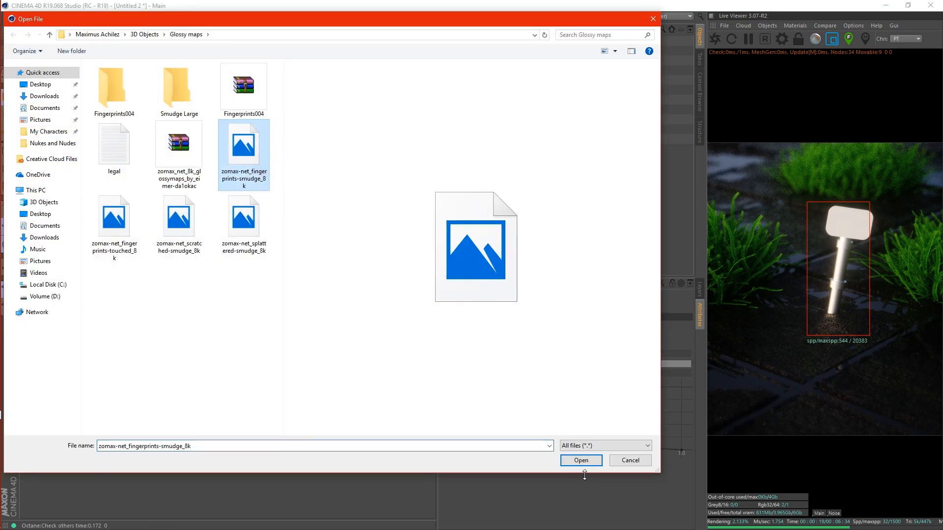
click(585, 462)
click(523, 302)
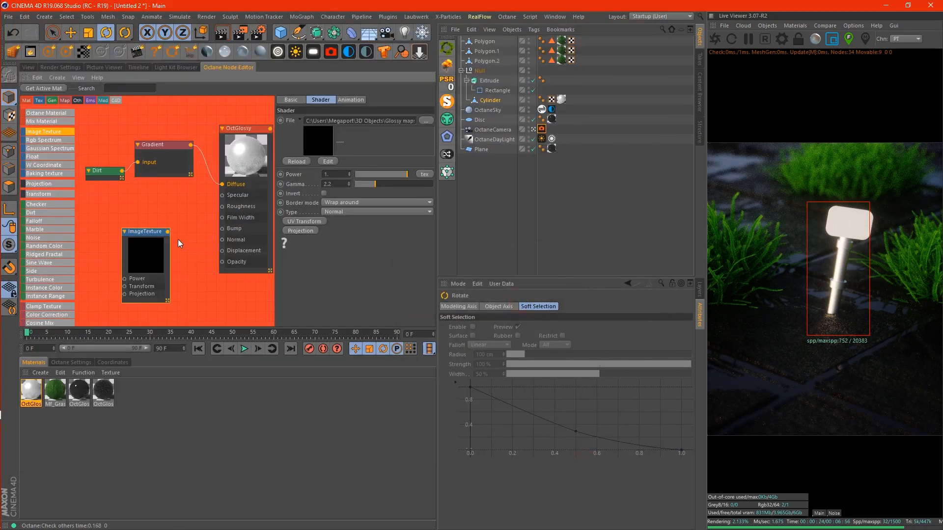
drag(167, 232, 222, 206)
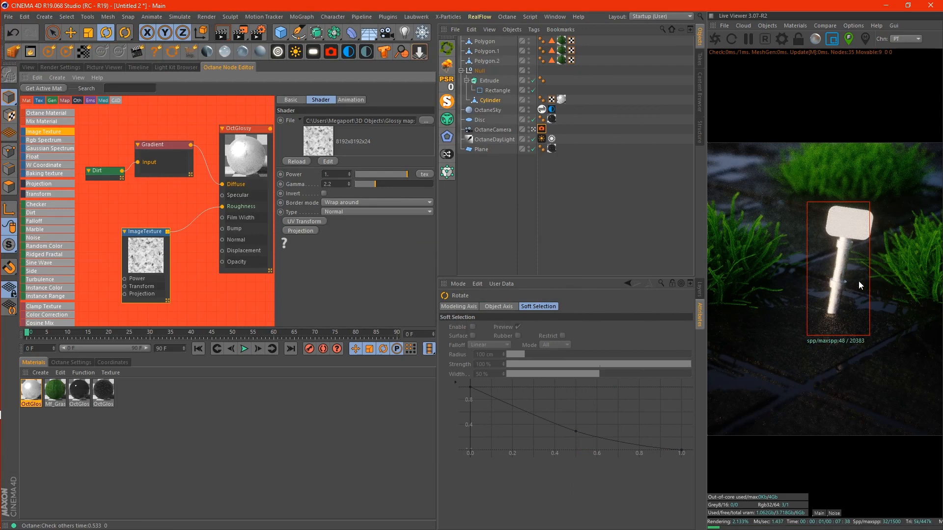
Step: Enable Invert on the fingerprint image texture, comparing the render with it on and off
click(325, 193)
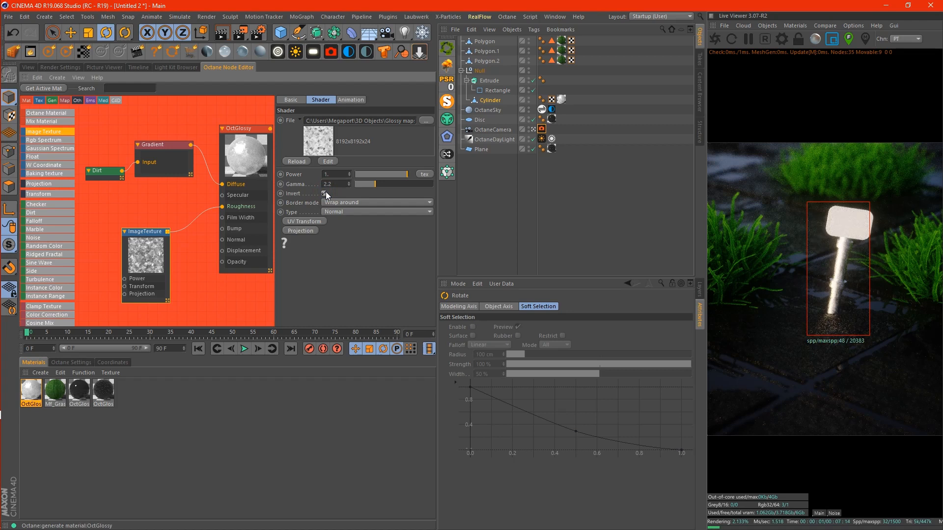
click(325, 193)
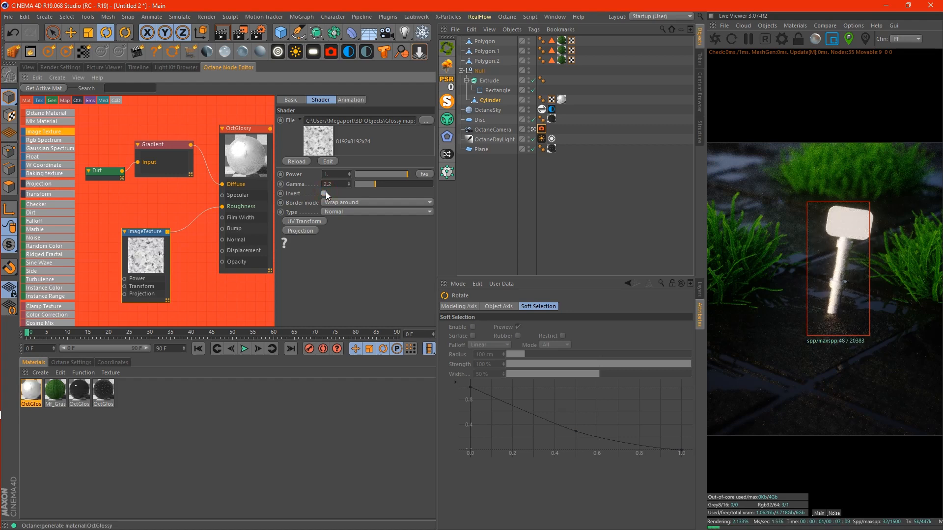
click(325, 193)
Step: Insert a Gradient node between the image texture and Roughness, and move its black and white knots inward
drag(136, 268, 114, 232)
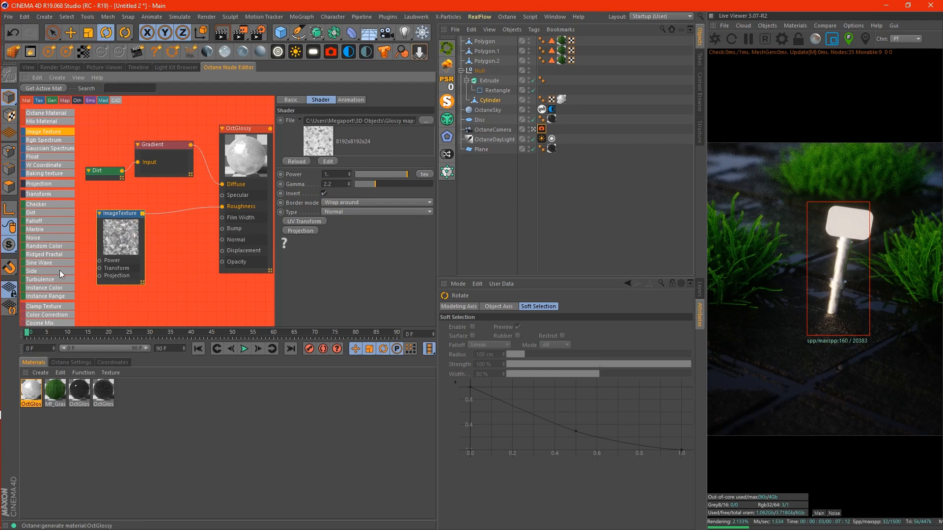
scroll(58, 273, down, 1)
scroll(58, 274, down, 5)
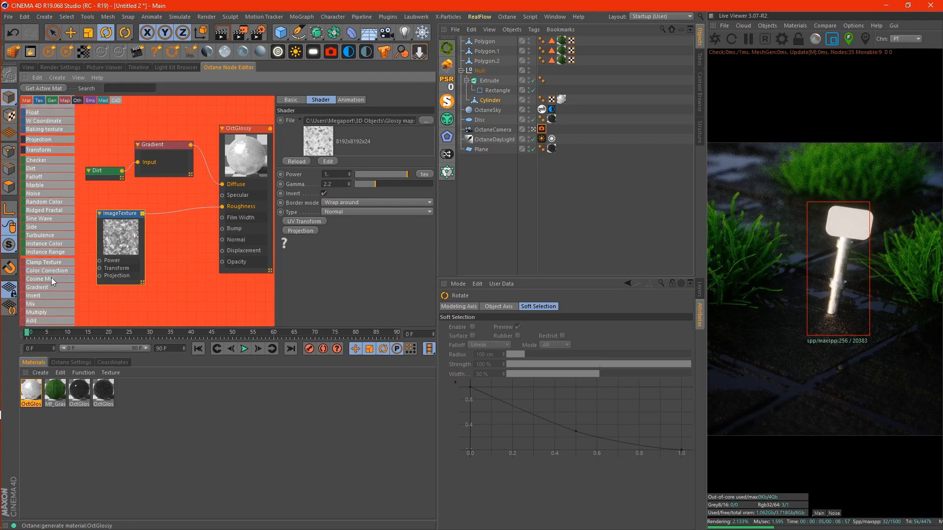
drag(39, 279, 184, 217)
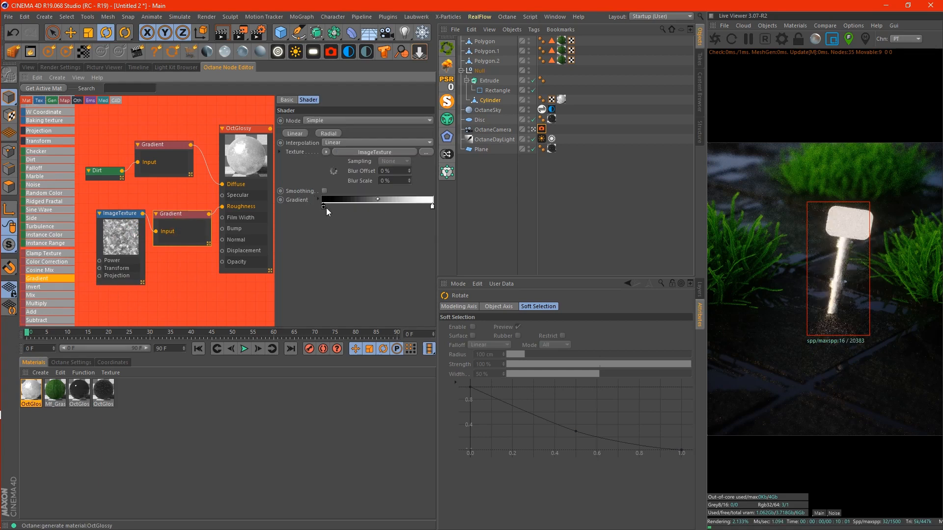
drag(325, 209, 357, 207)
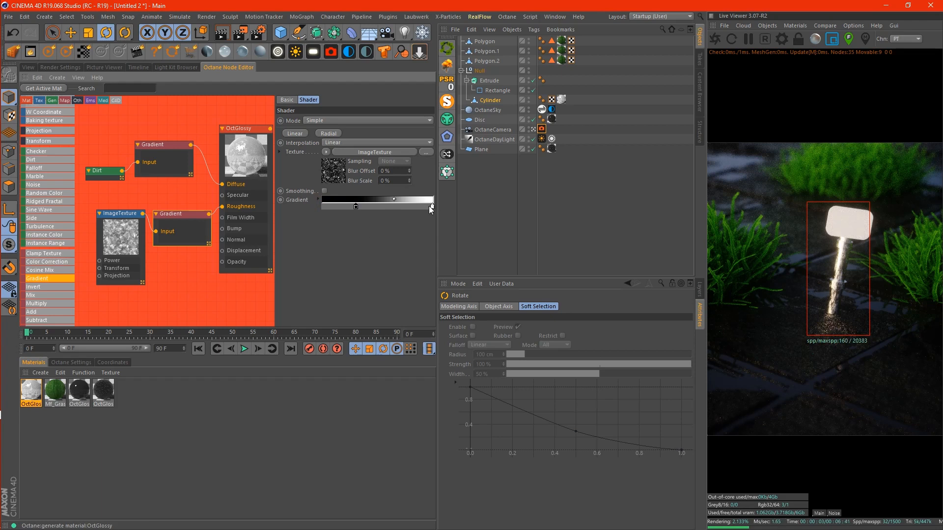
drag(433, 209, 426, 208)
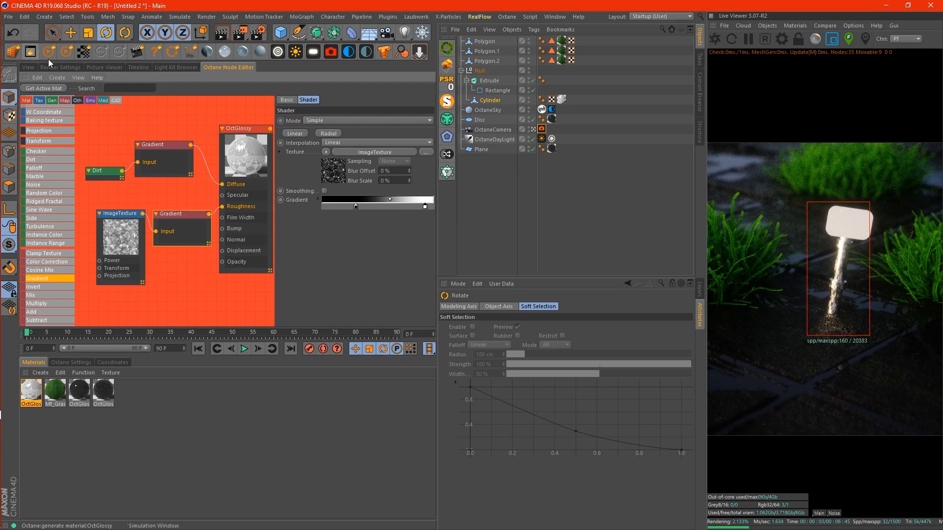
Step: Switch to File Explorer's Nukes and Nudes folder and view the SEND_NUDES_NOT_NUKES artwork PNG, closing it again
click(28, 68)
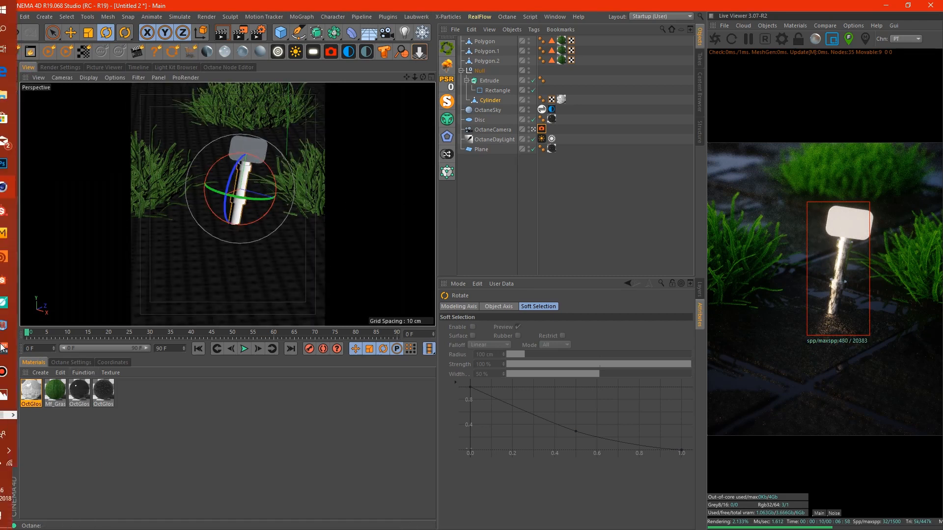
mouse_move(2, 387)
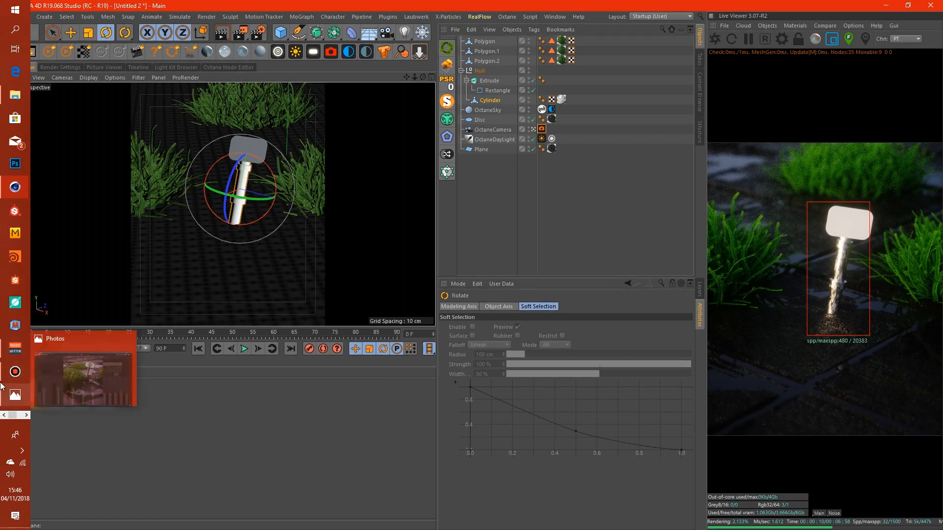
click(16, 95)
right_click(276, 292)
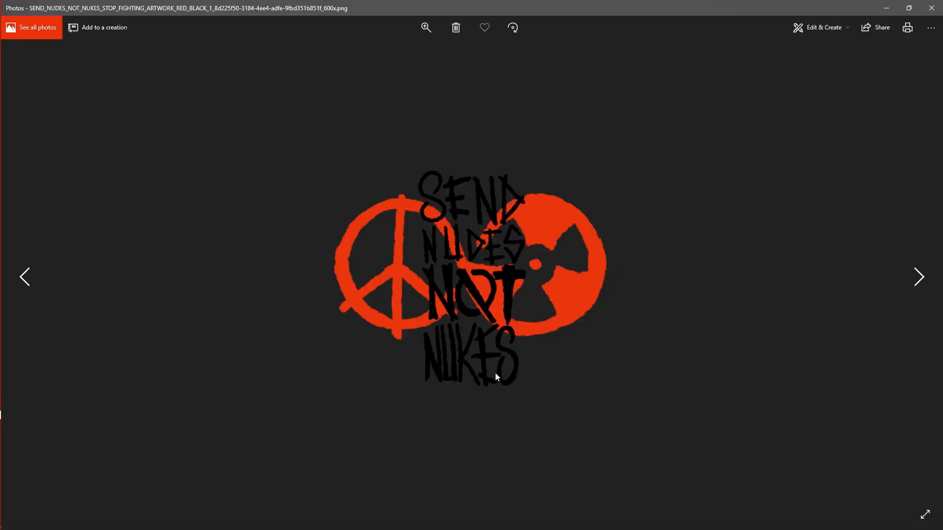
click(936, 7)
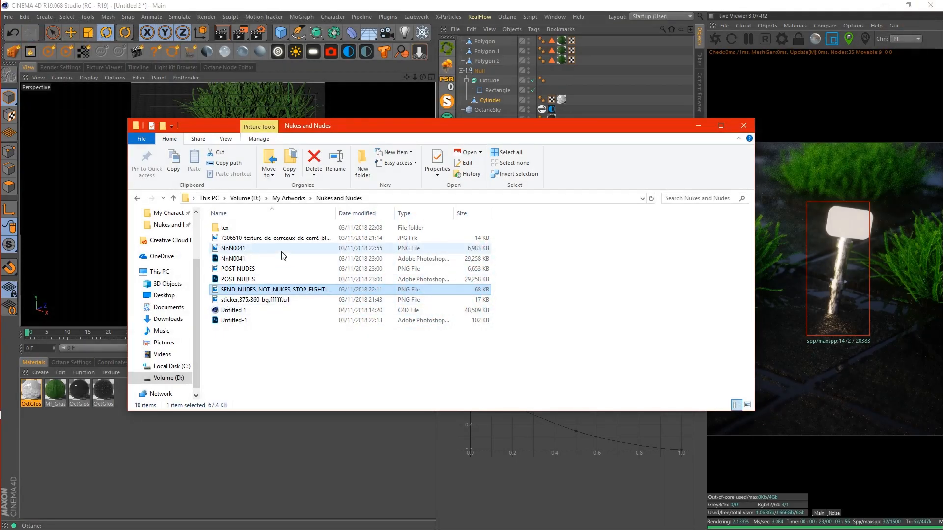
Step: View the image sticker,375x360-bg,ffffff.u1 from the same folder and close it
click(251, 301)
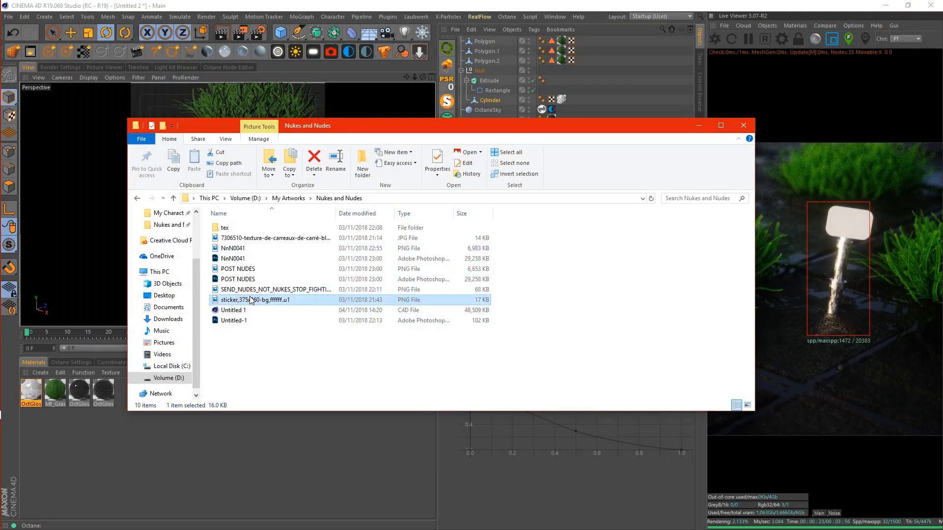
right_click(251, 301)
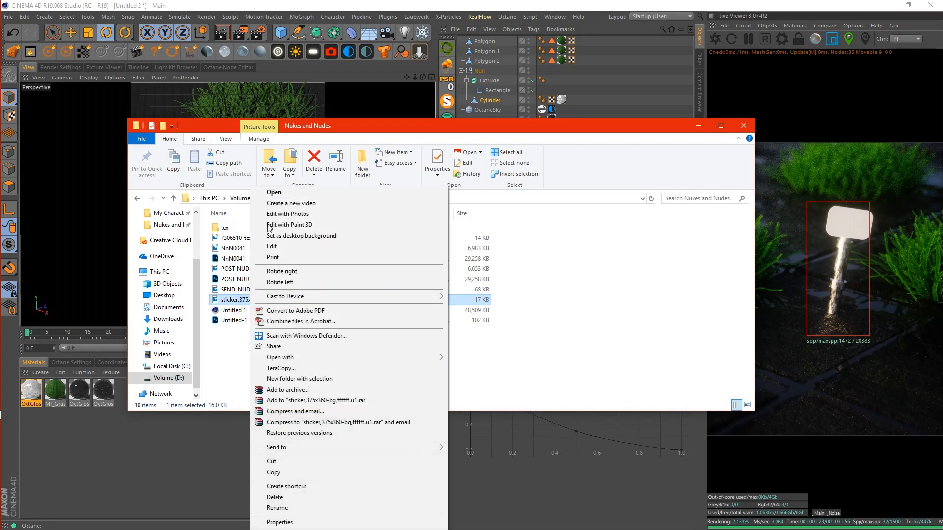
click(295, 193)
click(932, 6)
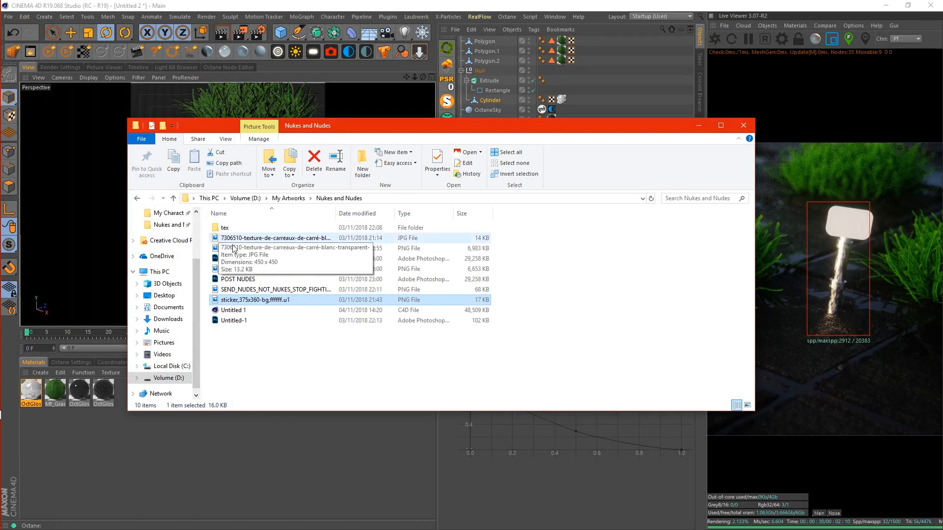
Step: Launch Photoshop and minimize the Nukes and Nudes folder window to return to the Cinema 4D scene
mouse_move(7, 172)
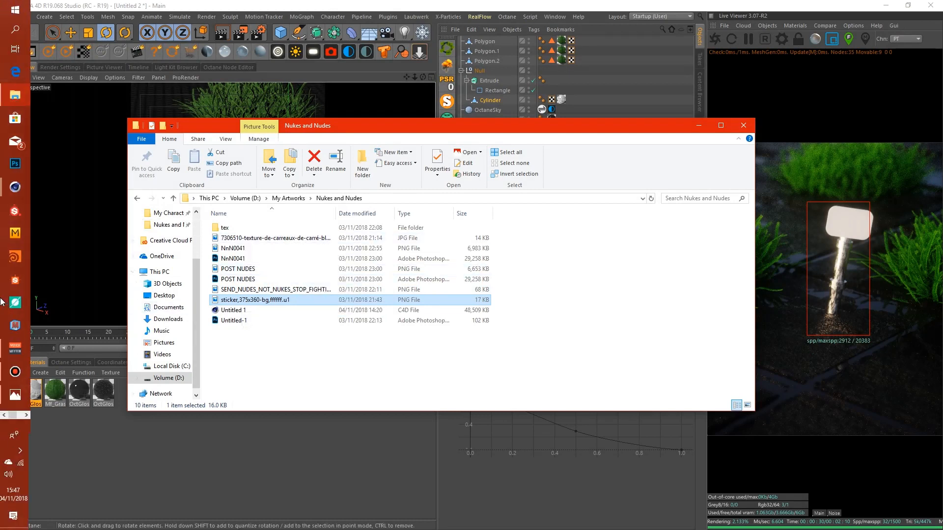
click(16, 177)
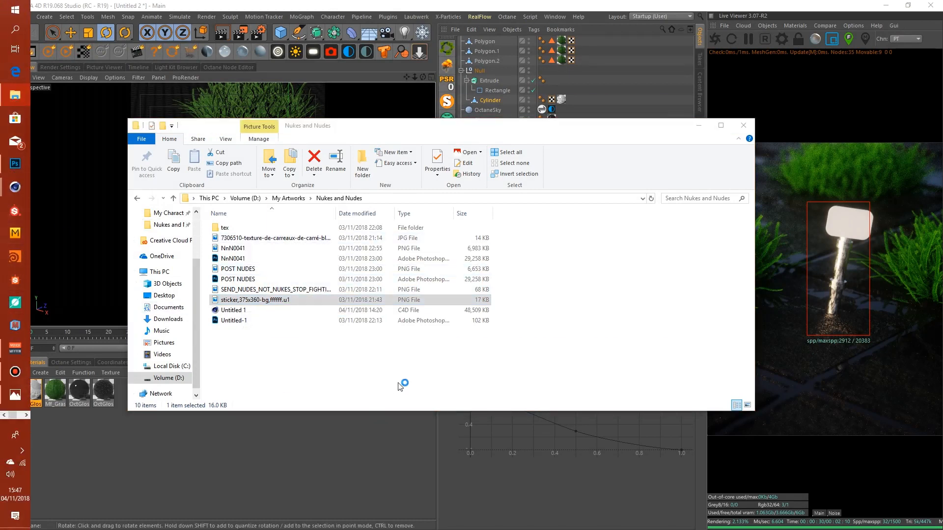
click(398, 384)
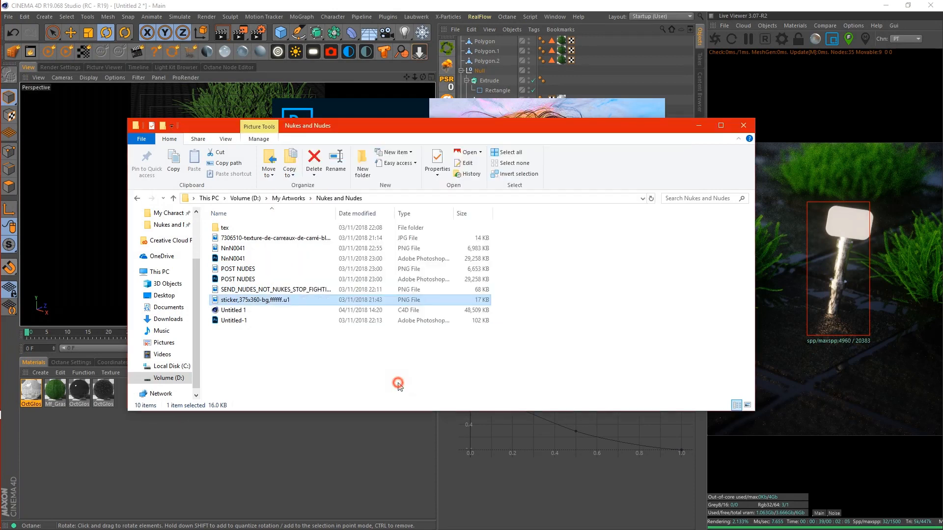
click(698, 124)
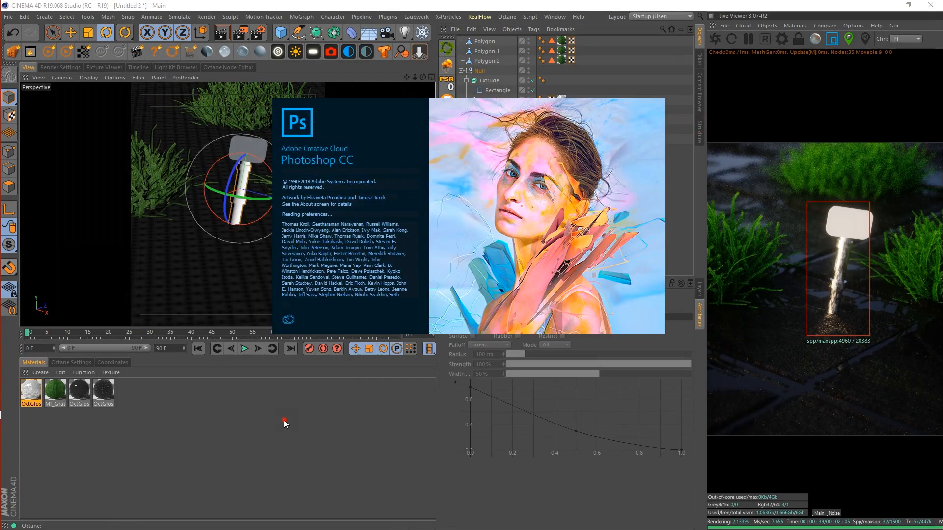
click(283, 420)
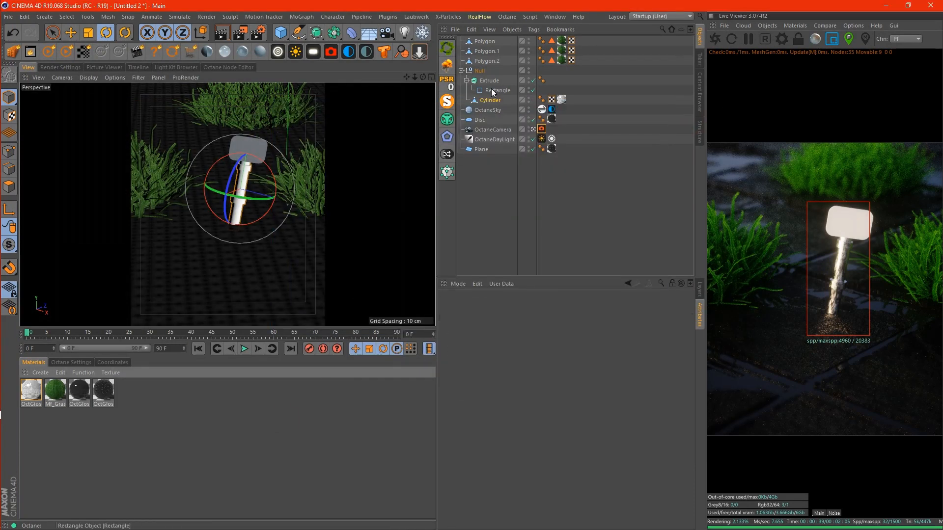
Step: Check the object properties of the sign's Rectangle spline and its parent Extrude in Cinema 4D
click(492, 91)
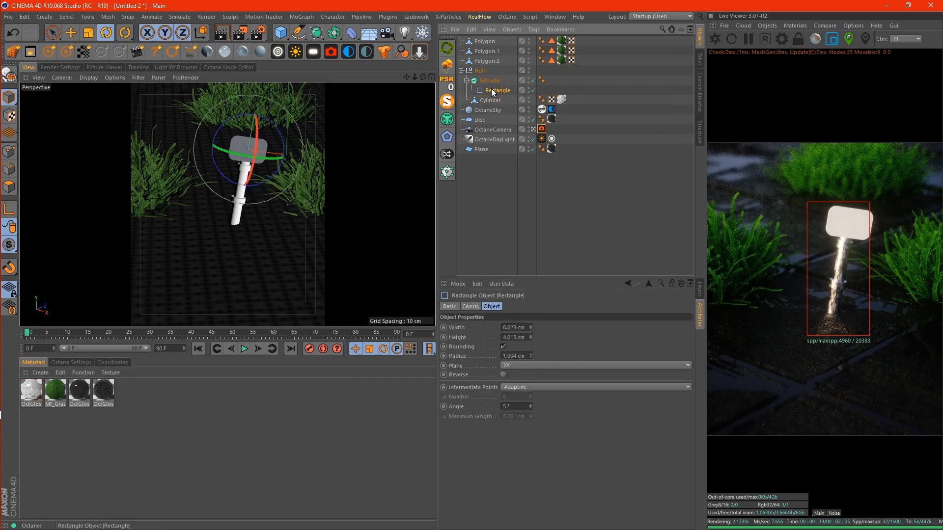
click(490, 82)
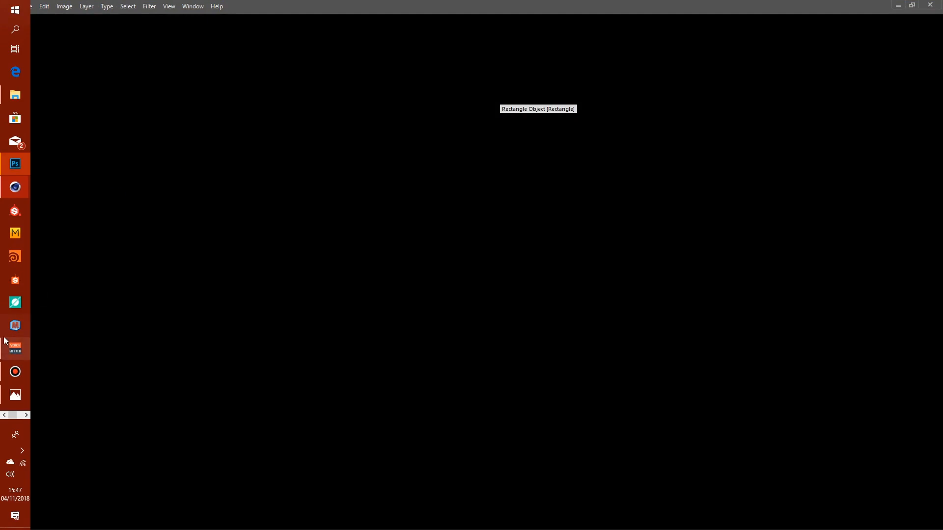
mouse_move(11, 188)
click(93, 153)
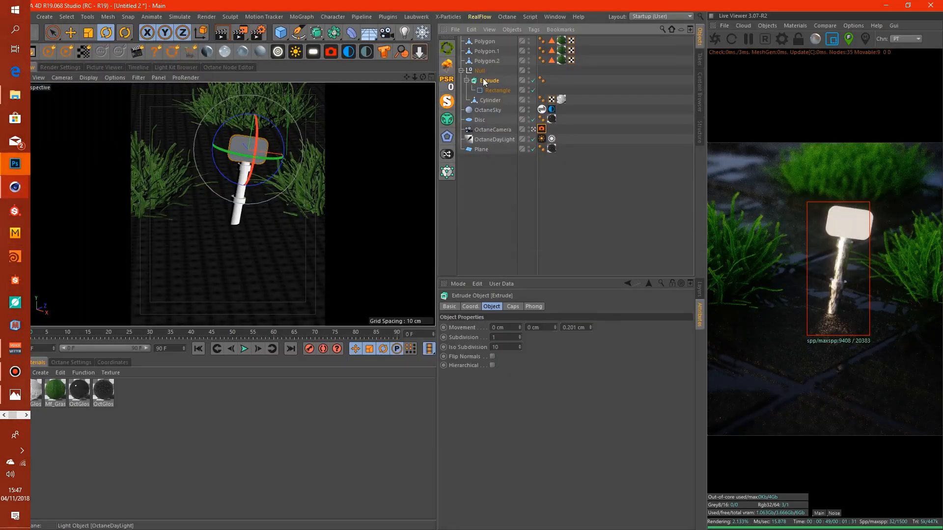
click(498, 91)
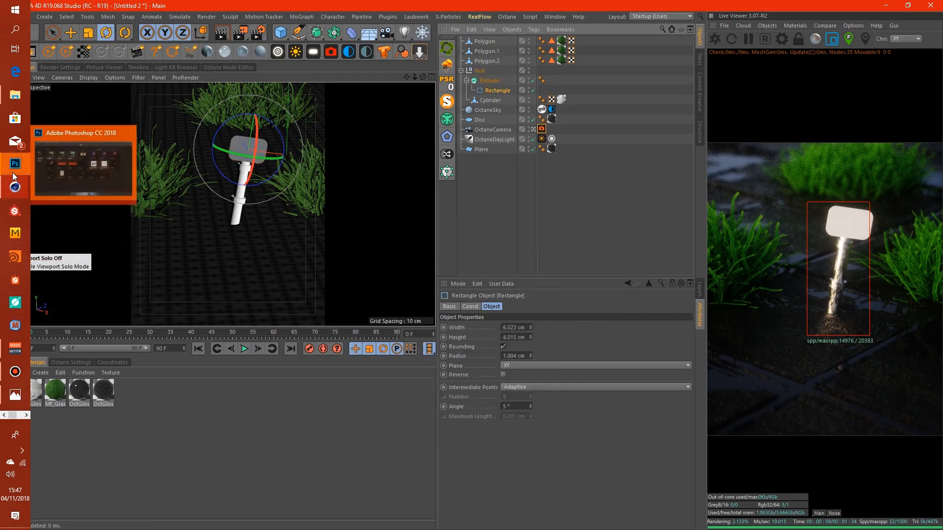
Step: Switch to Photoshop, close the Selective Tool palette and try to open the recent file Untitled-1.psd
click(23, 161)
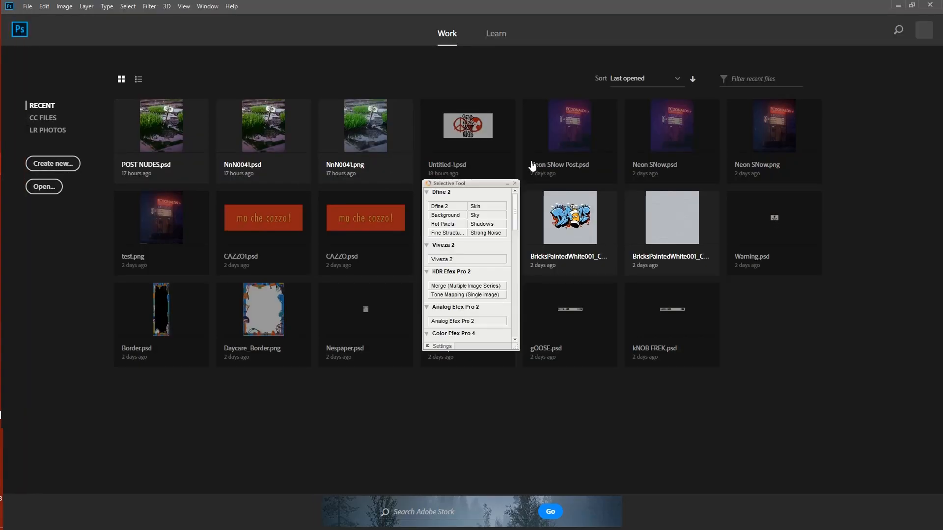
click(515, 185)
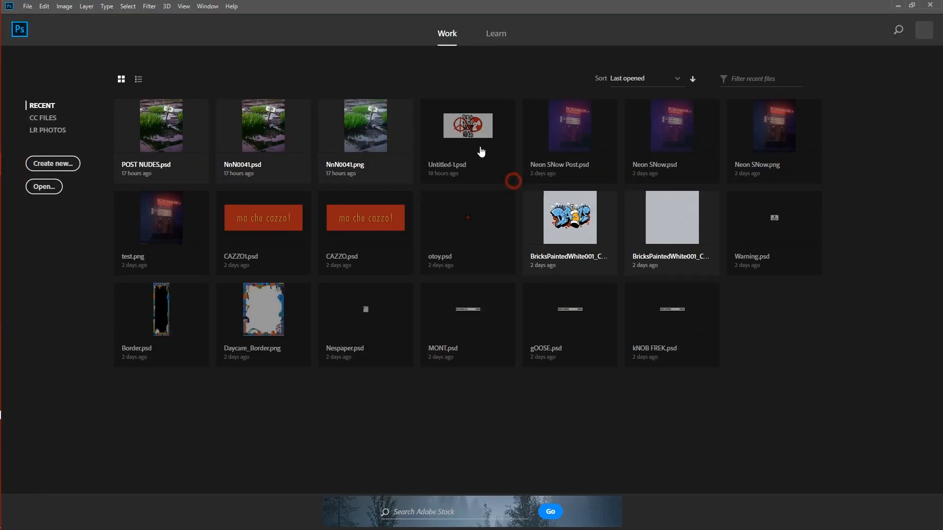
click(480, 147)
click(550, 305)
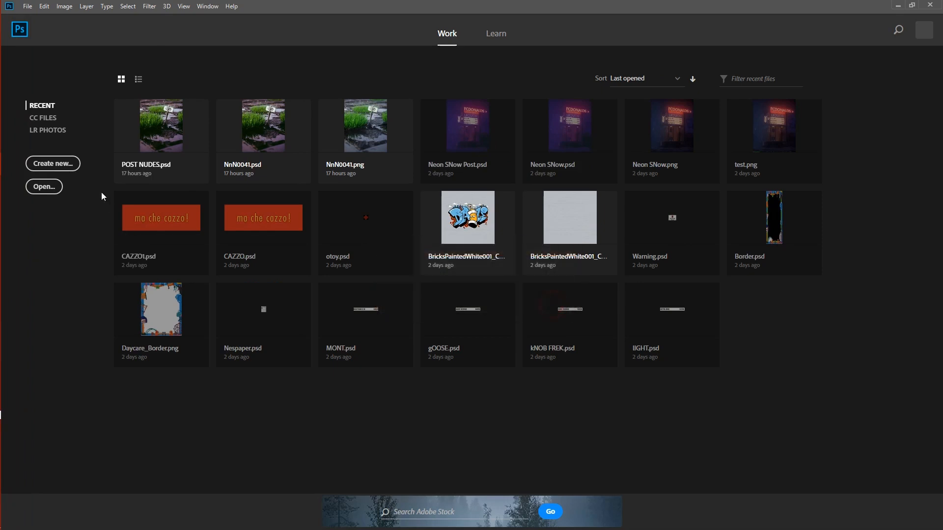
Step: Create a new 100 × 50 pixel RGB document at 32 pixels/inch with a black background
click(52, 164)
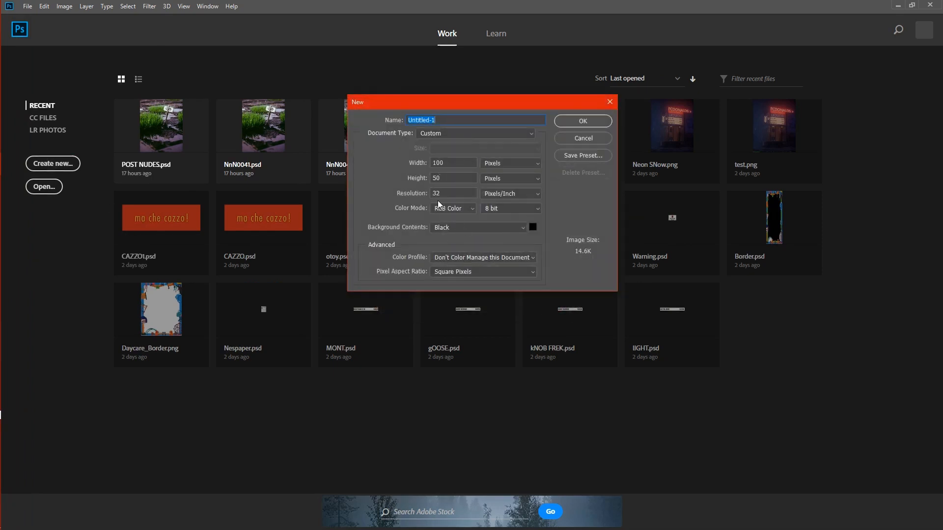
click(586, 123)
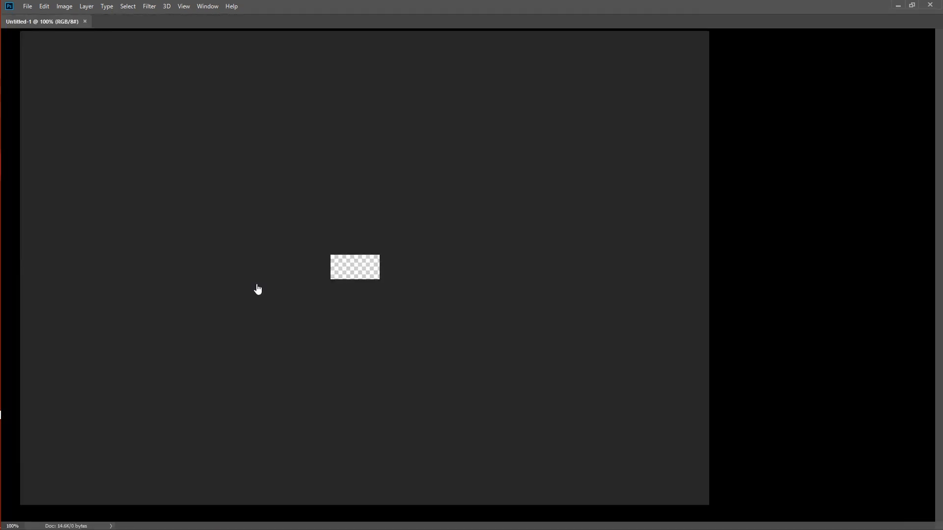
alt+scroll(364, 300, up, 5)
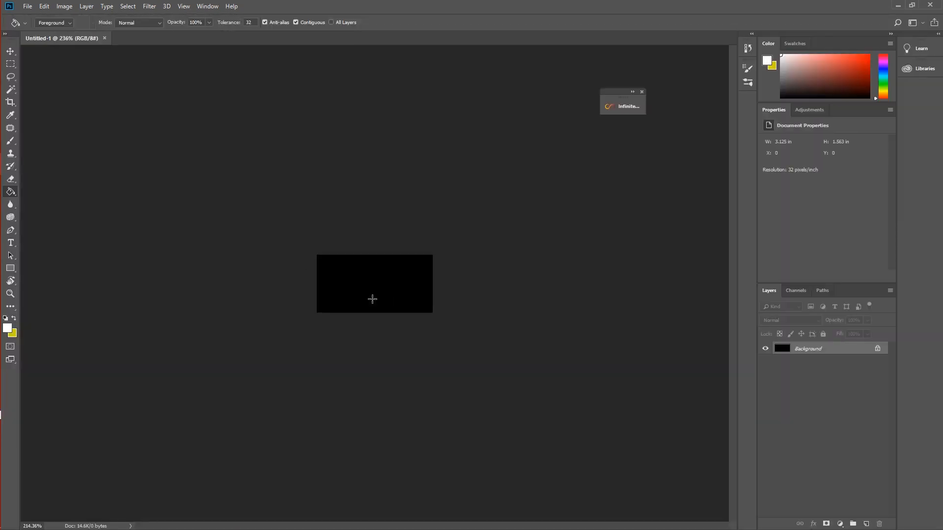
Step: Place the SEND_NUDES_NOT_NUKES artwork PNG from the Nukes and Nudes folder as an embedded object in the document
click(23, 7)
click(79, 191)
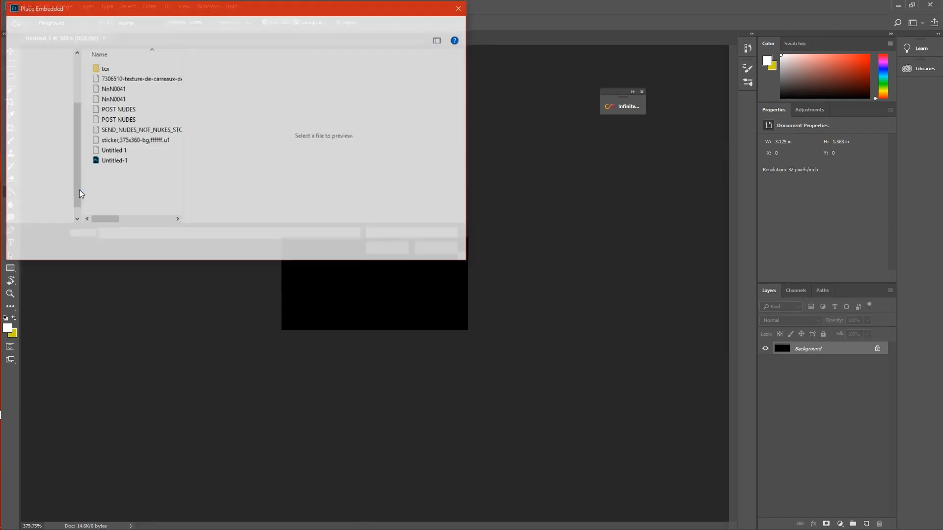
click(138, 129)
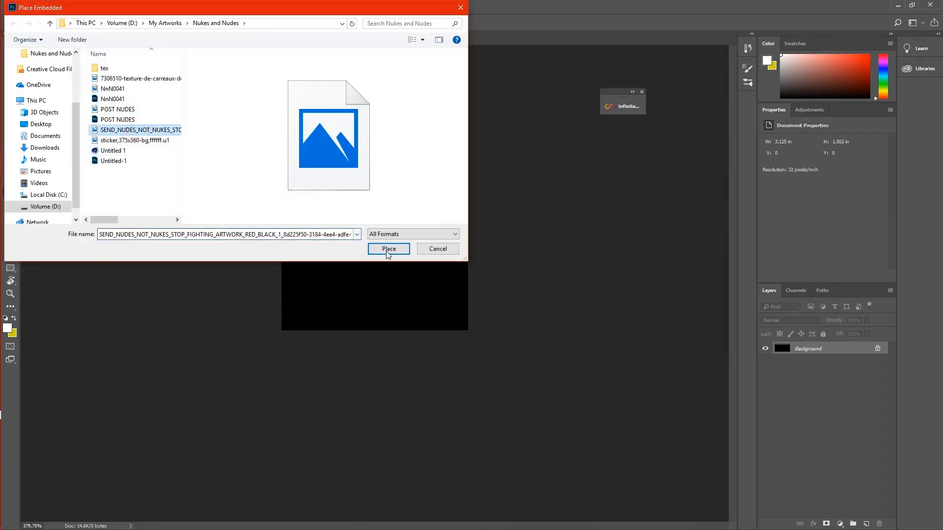
click(389, 249)
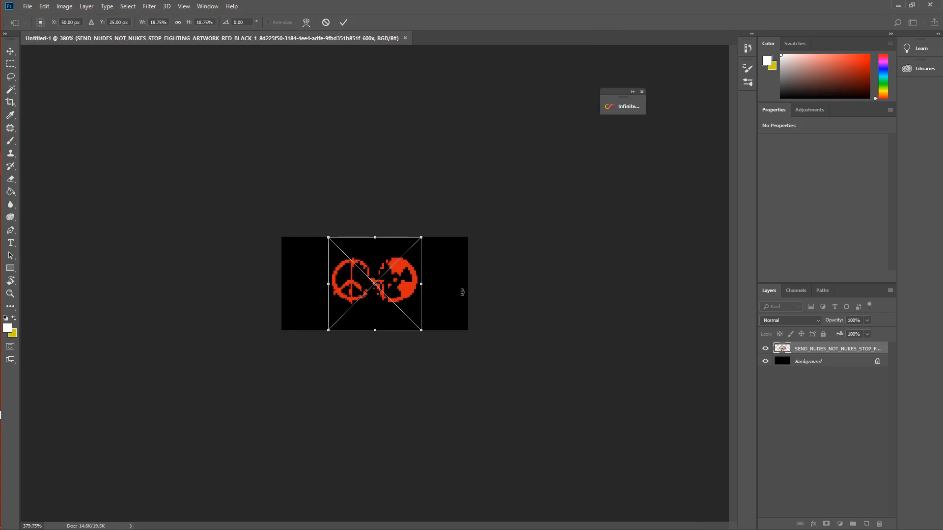
key(Return)
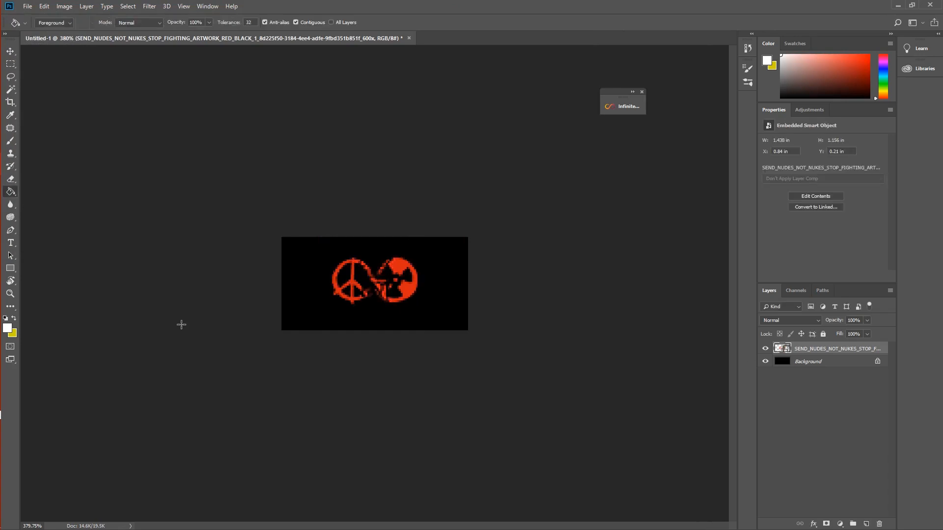
Step: Fill the Background layer with the white foreground color, undoing a yellow fill first
click(802, 361)
key(ctrl+BackSpace)
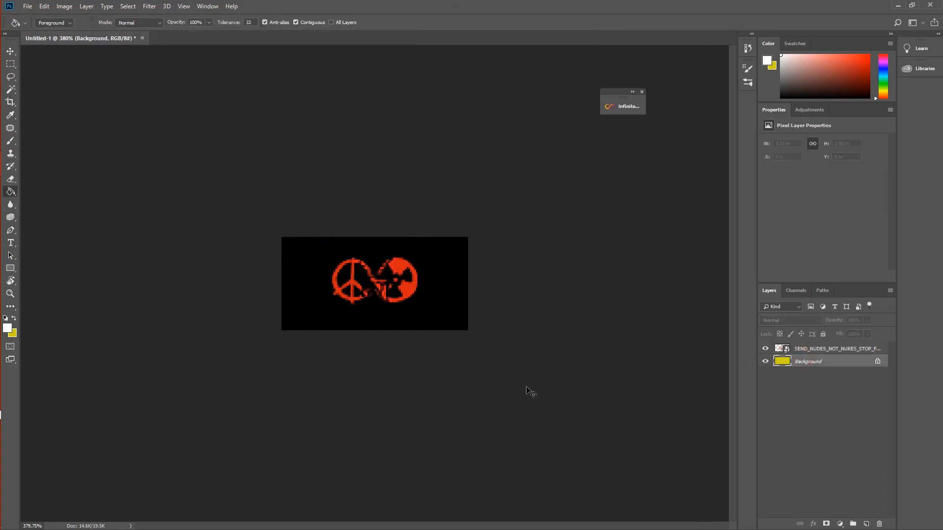
key(ctrl+z)
key(alt+BackSpace)
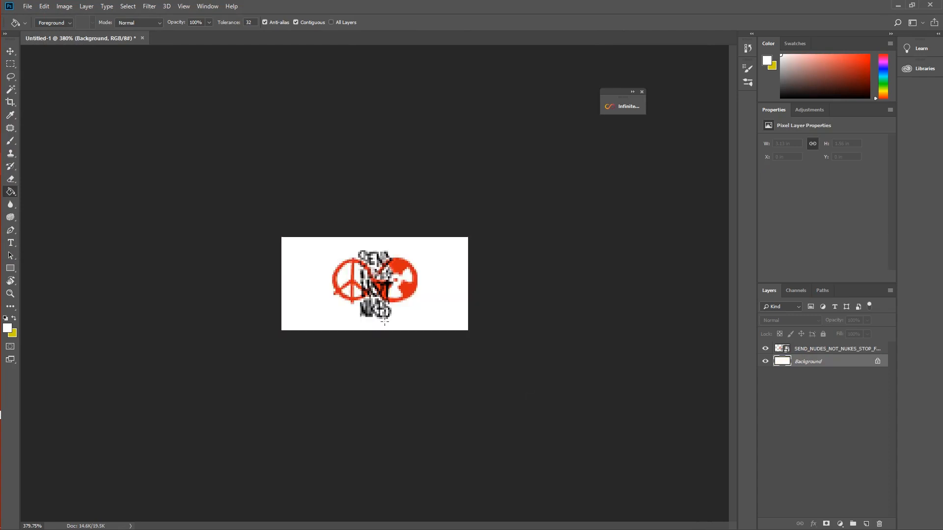
Step: Scale the placed artwork proportionally to about 21.35% and position it around the middle of the white canvas
click(819, 350)
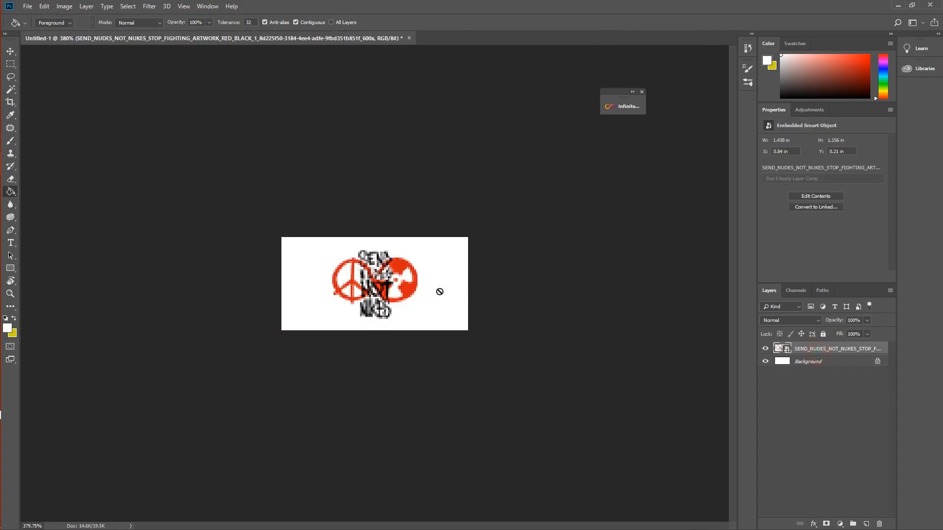
alt+scroll(399, 284, up, 5)
alt+scroll(399, 284, down, 2)
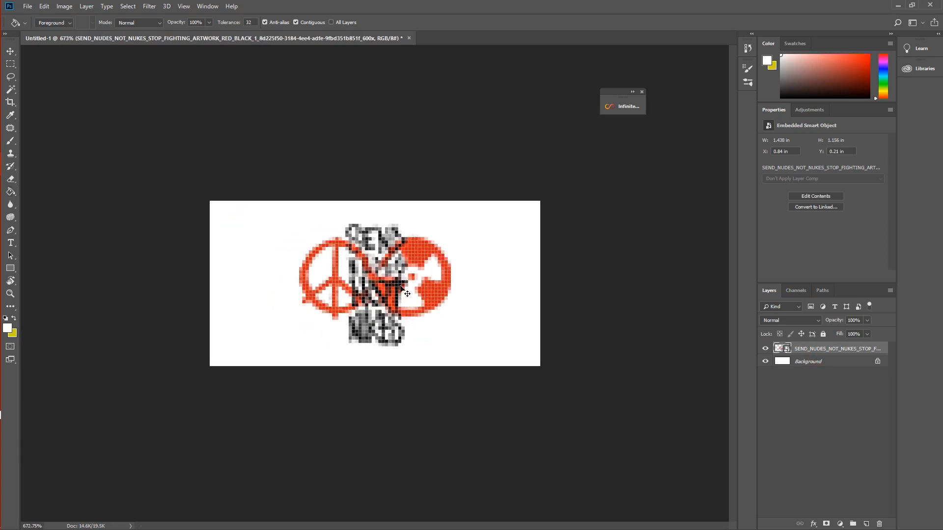
key(ctrl+t)
drag(458, 202, 464, 195)
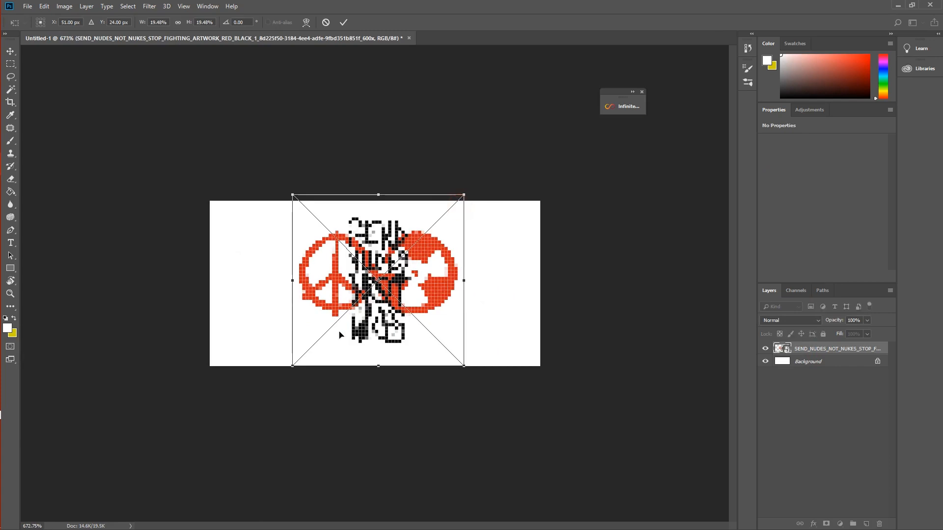
drag(292, 369, 279, 381)
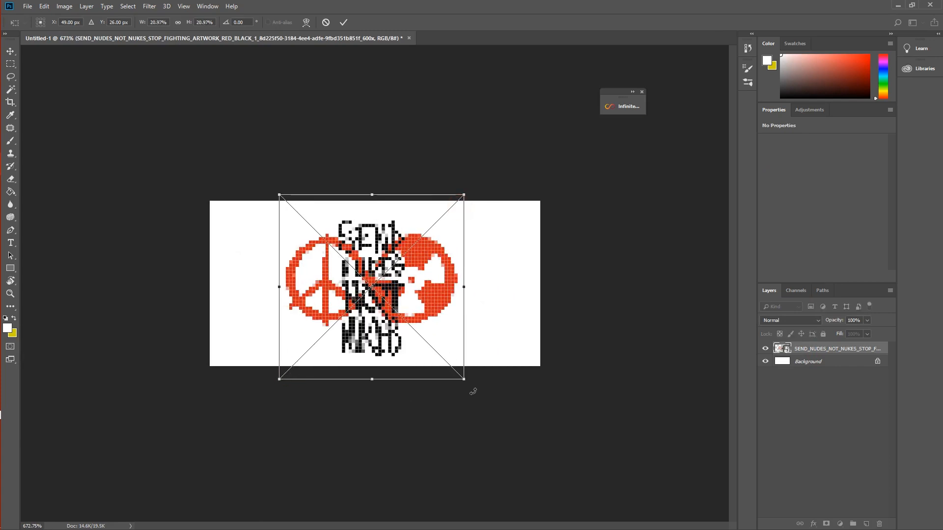
drag(465, 380, 468, 383)
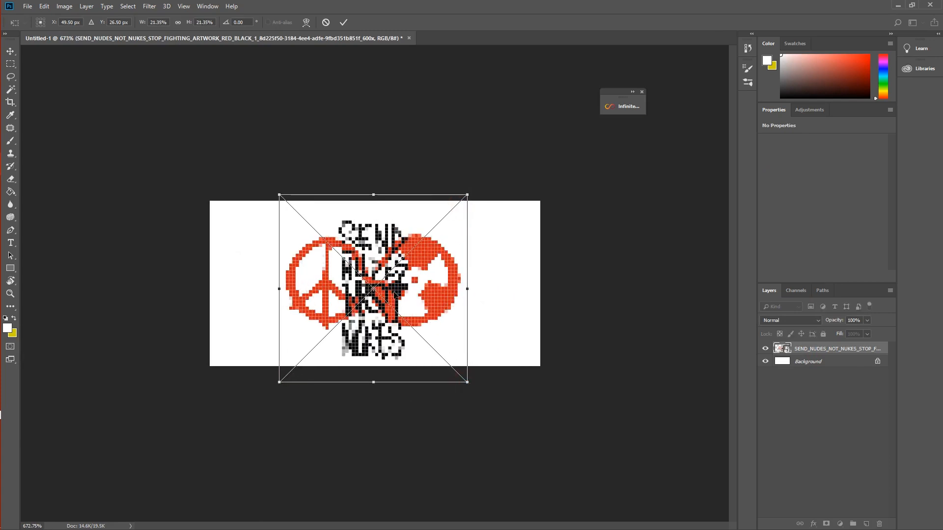
drag(395, 297, 394, 293)
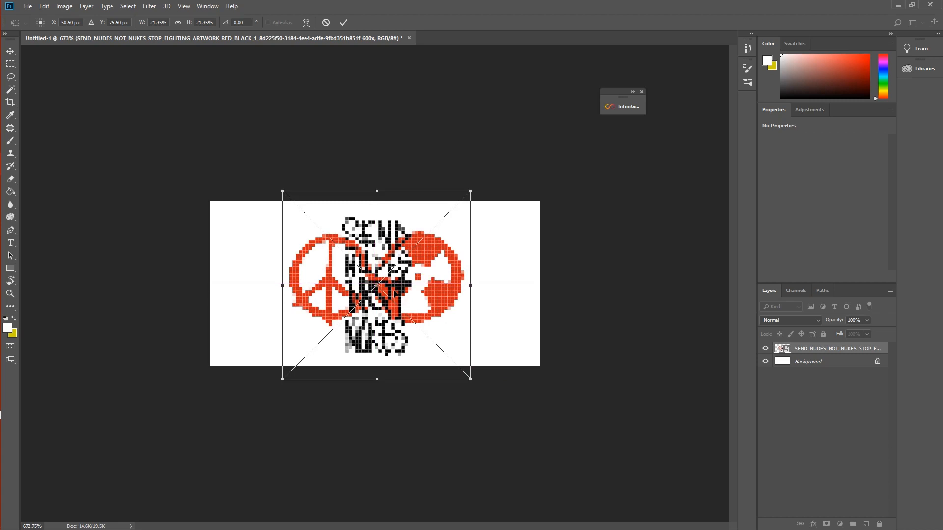
key(Return)
key(g)
key(ctrl+t)
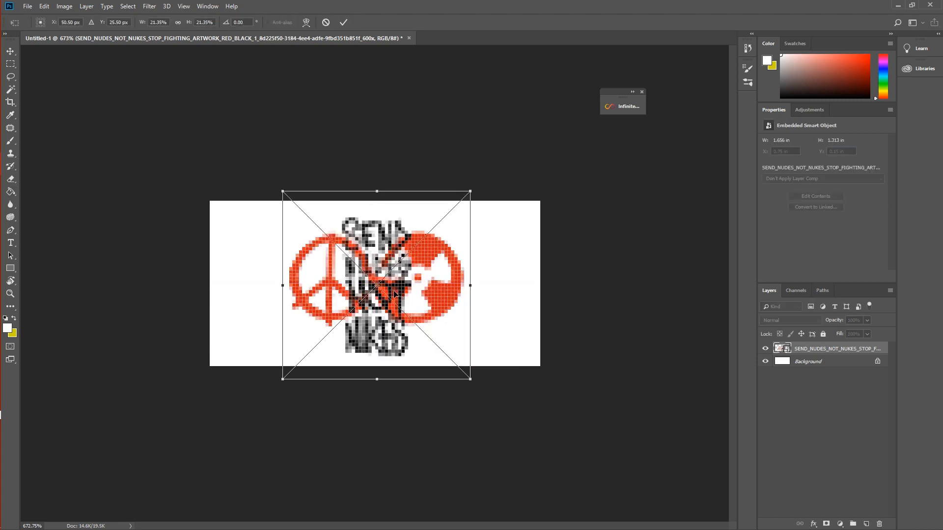
key(Return)
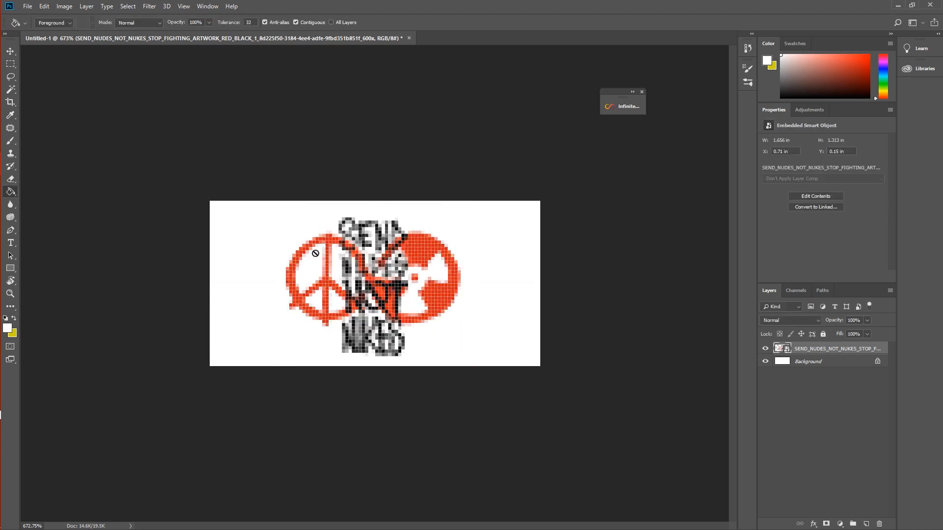
Step: Save the document to the Desktop as a Photoshop file named sticker, with Maximize Compatibility on
click(27, 6)
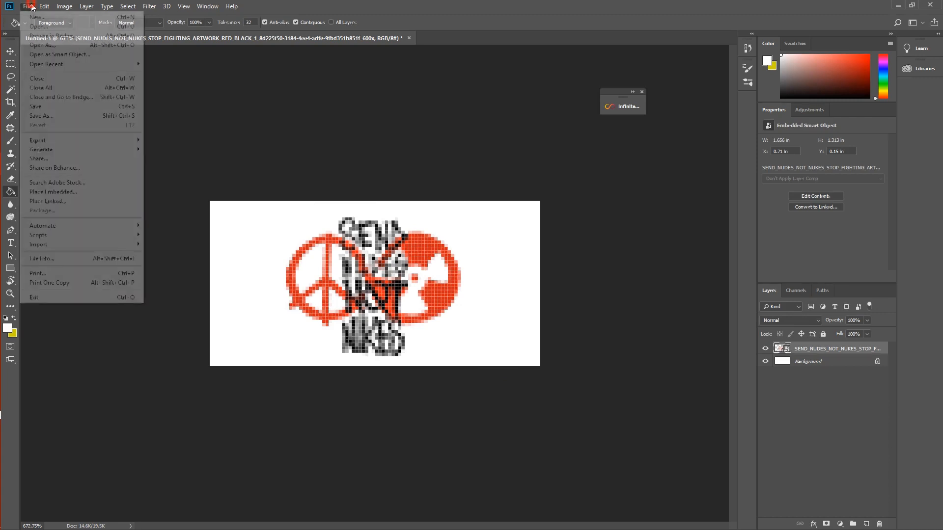
click(57, 108)
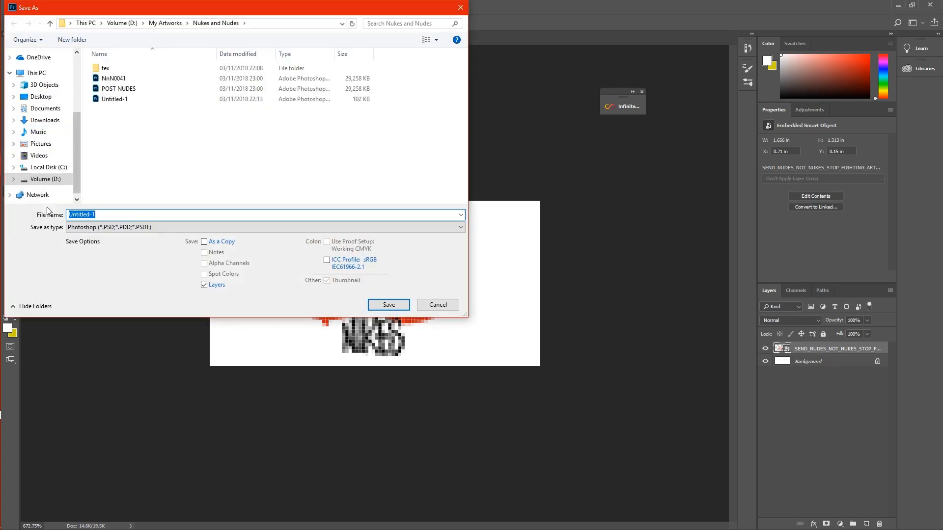
click(39, 96)
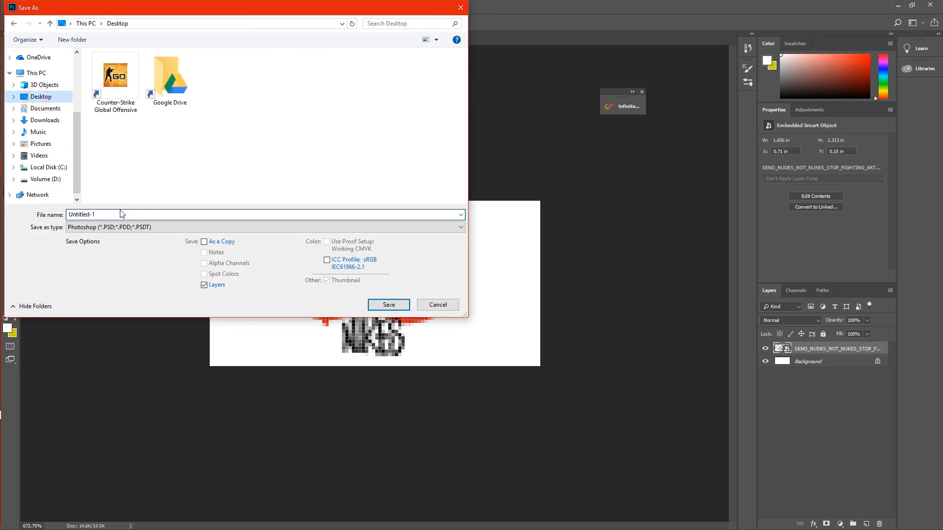
double_click(107, 212)
text(st)
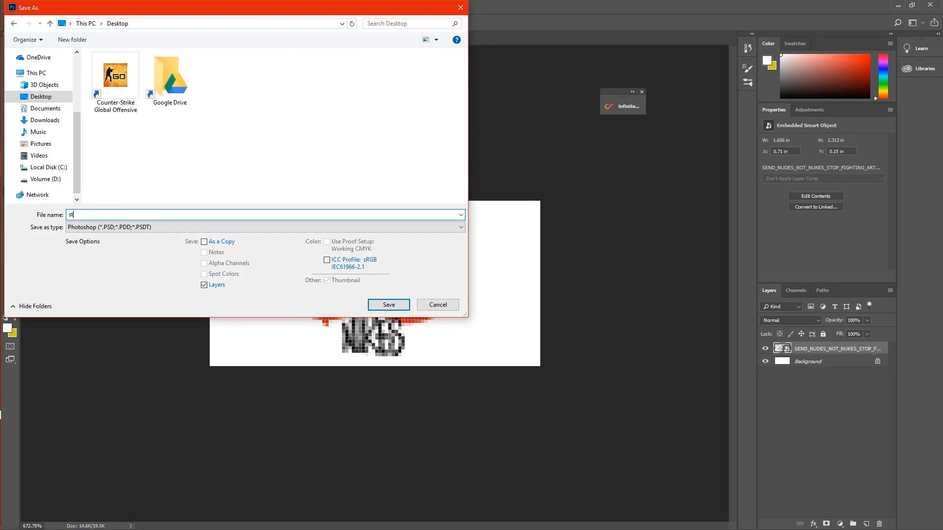
text(icker)
key(Return)
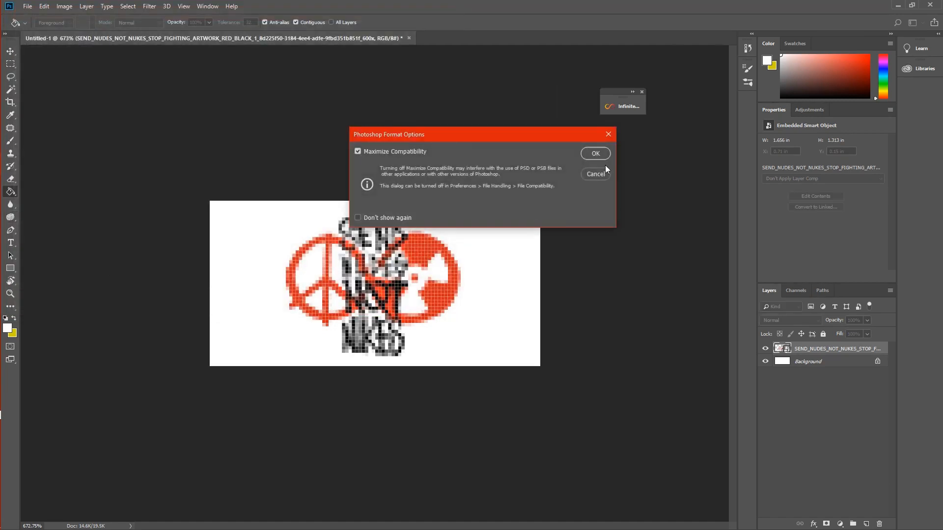
click(595, 153)
mouse_move(2, 196)
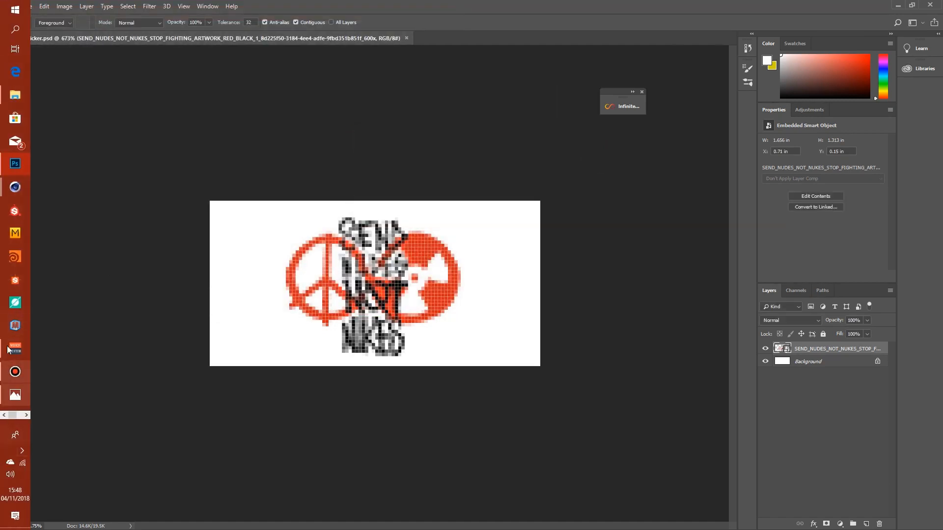
Step: Switch to Cinema 4D, create an Octane diffuse material and apply it to the sign's Extrude object
click(86, 162)
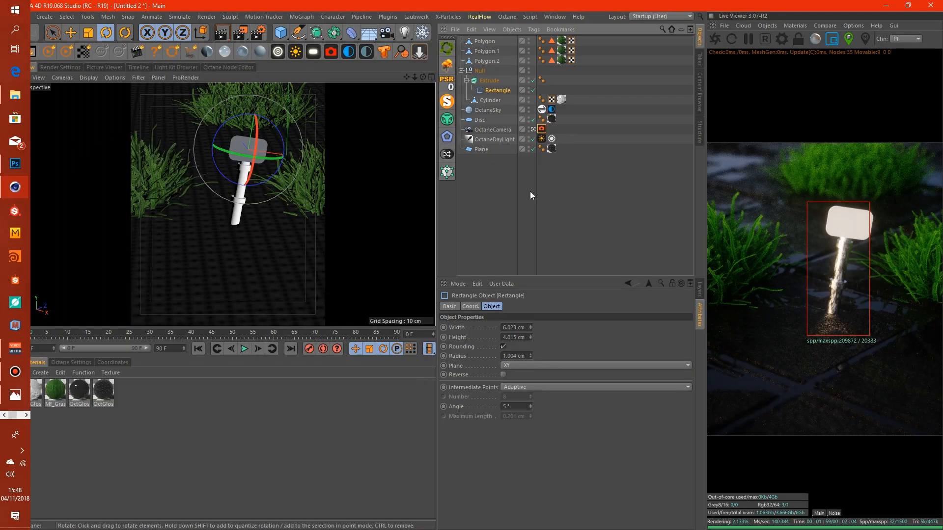
click(260, 52)
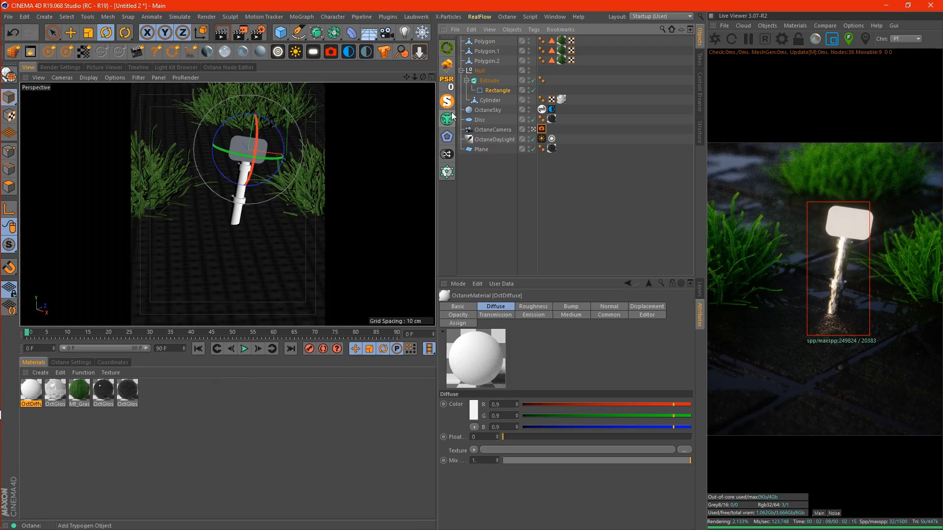
drag(34, 392, 493, 82)
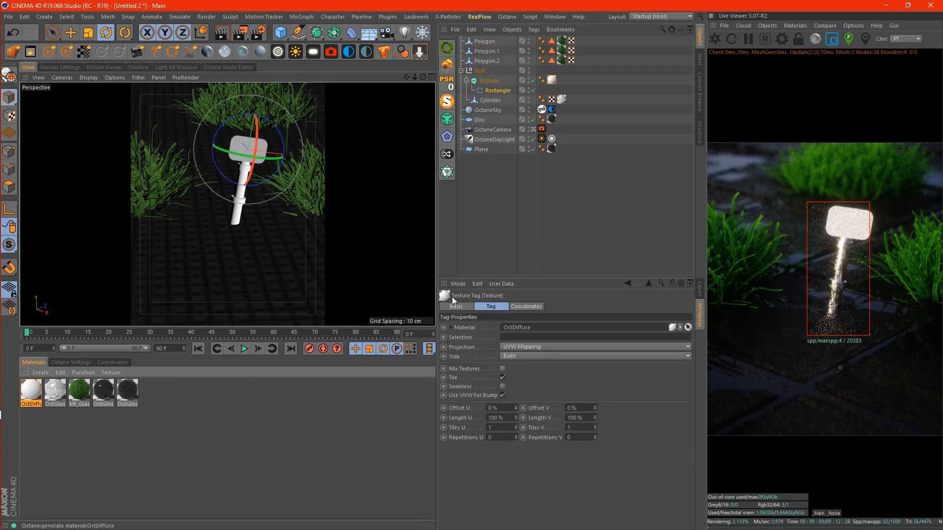
Step: Add an Image Texture node beside the OctDiffuse material node and load sticker.psd from the Desktop into it
click(227, 68)
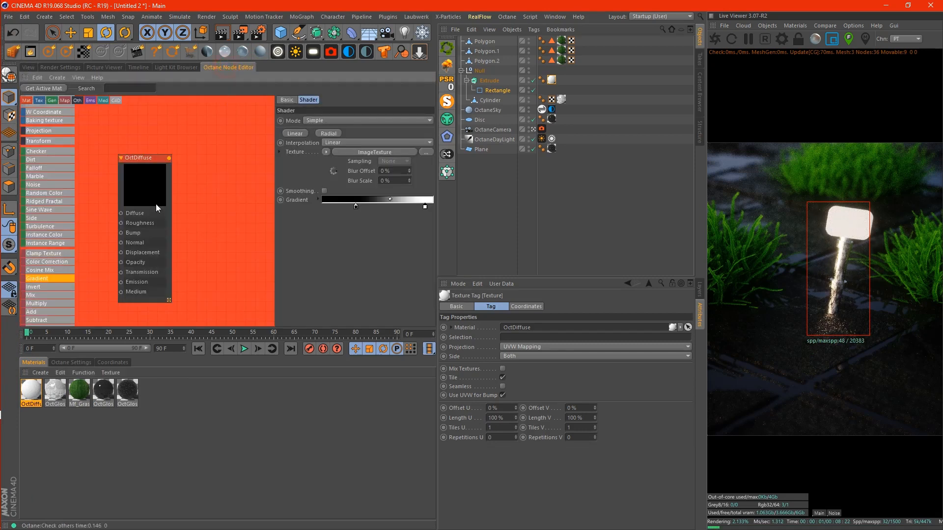
drag(155, 204, 204, 173)
scroll(47, 178, up, 2)
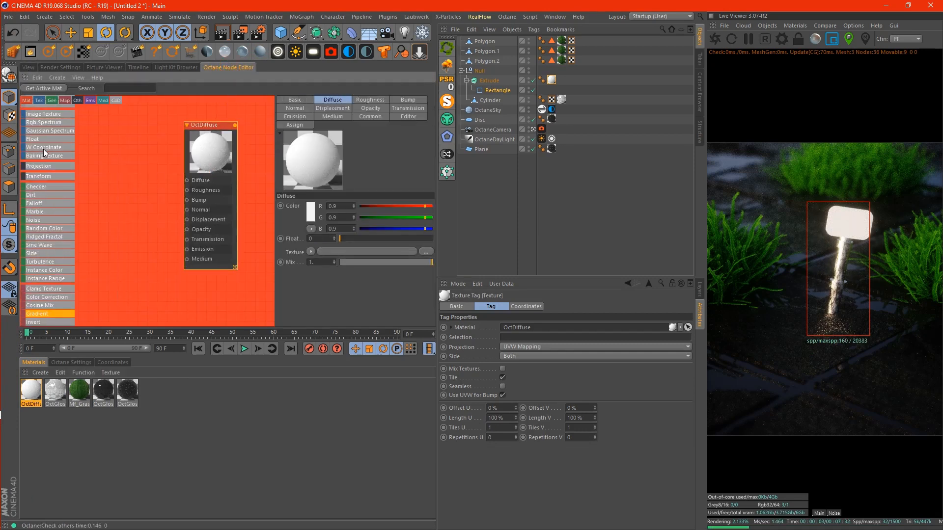
drag(49, 115, 124, 223)
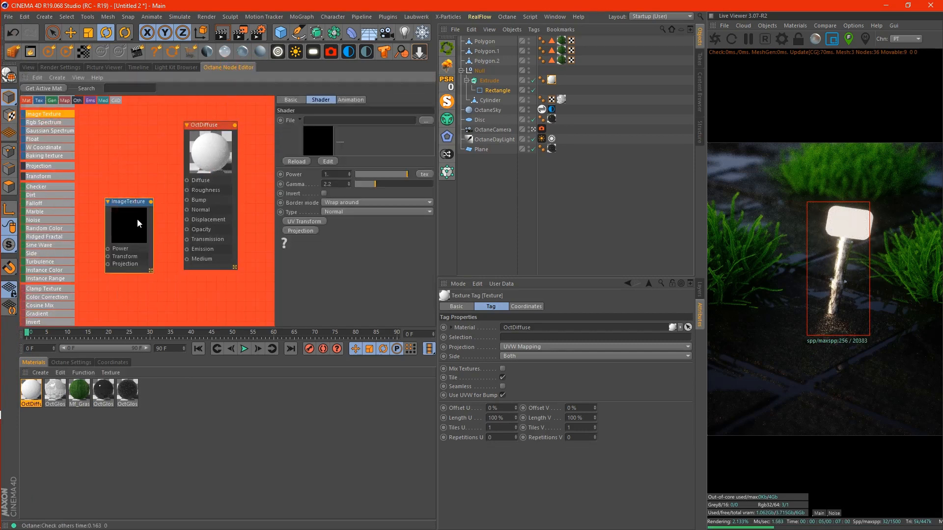
click(426, 120)
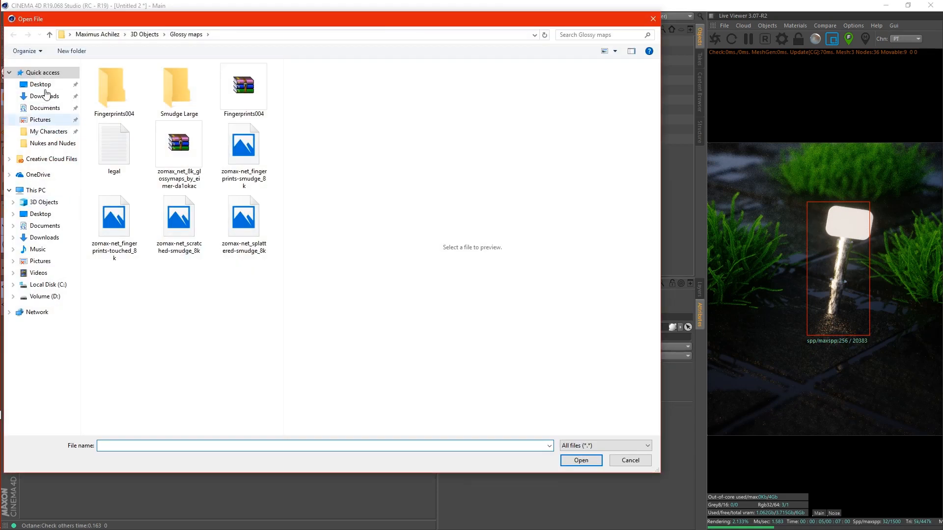
click(40, 84)
click(114, 339)
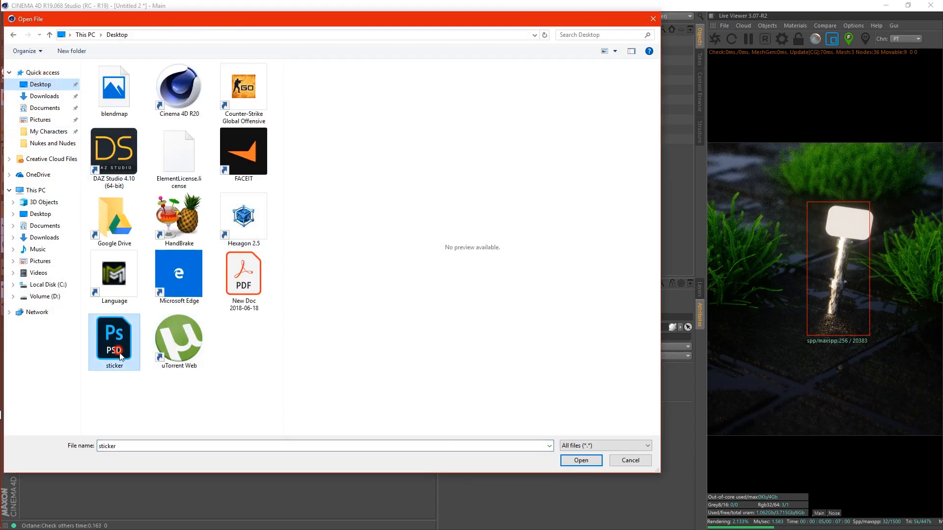
click(579, 462)
click(520, 305)
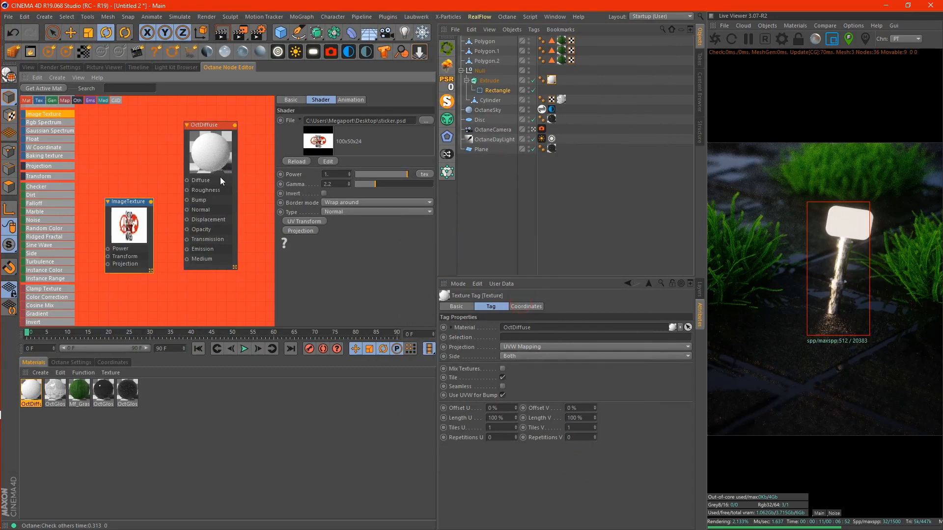
Step: Set the image texture's border mode to Clamp value and connect it to the Diffuse channel of OctDiffuse
drag(218, 171, 235, 166)
click(113, 230)
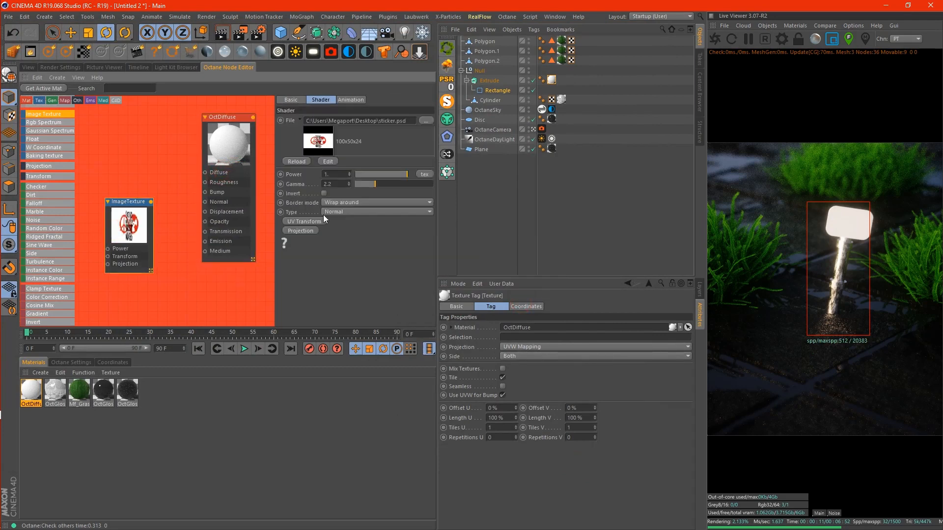
click(354, 202)
click(344, 240)
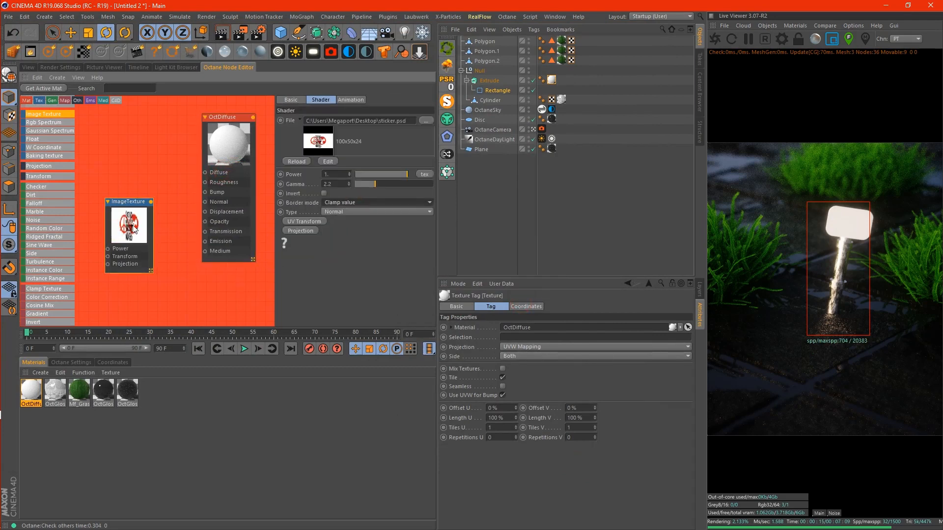
drag(150, 201, 260, 170)
drag(148, 242, 168, 241)
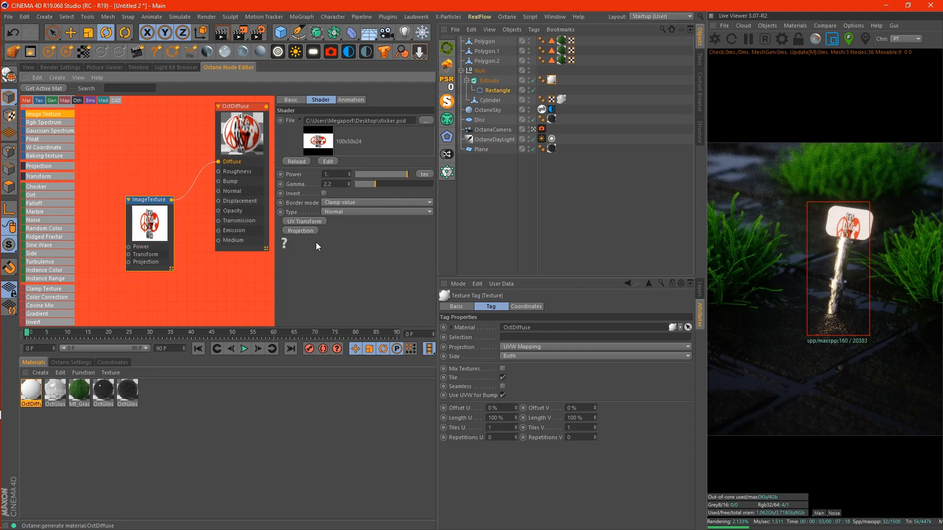
Step: Add a UV Transform to the image texture, unlock its aspect ratio, and scale it to about 0.84 in X and 0.53 in Y
click(305, 221)
drag(157, 105, 105, 231)
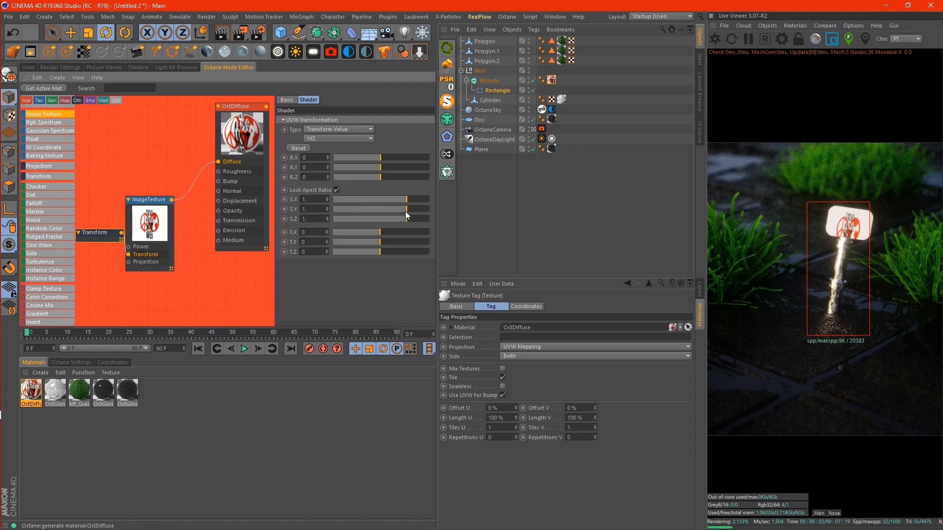
click(406, 211)
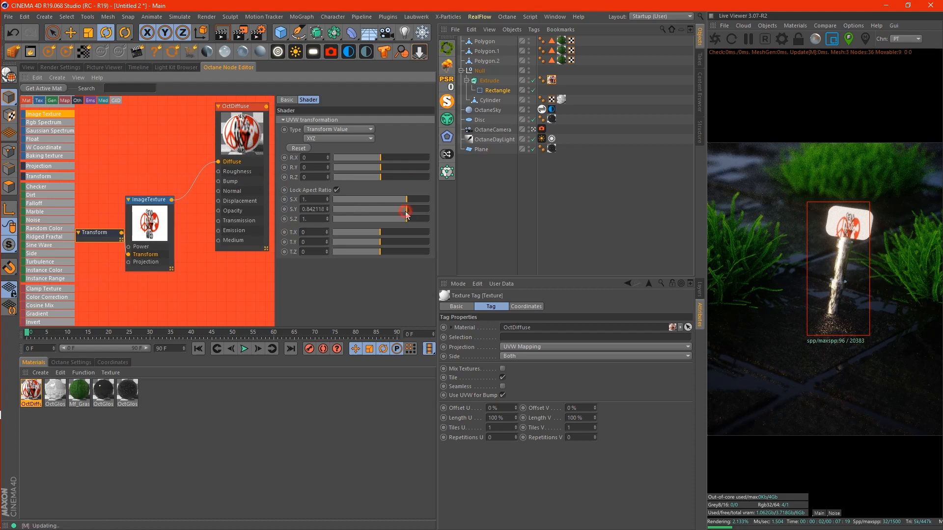
click(337, 190)
drag(405, 209, 400, 210)
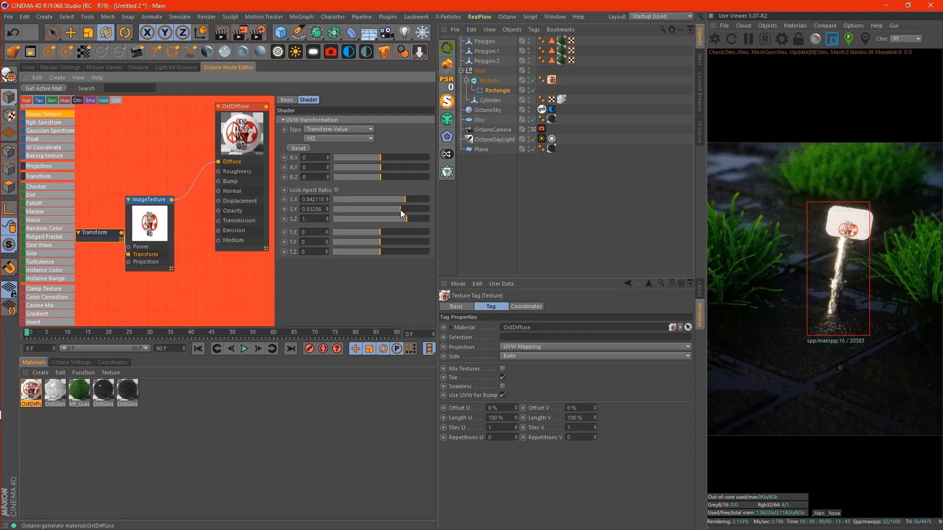
Step: Center the artwork on the sign with X translation 0 and Y translation about 0.149, and widen its X scale to about 1.215
click(384, 233)
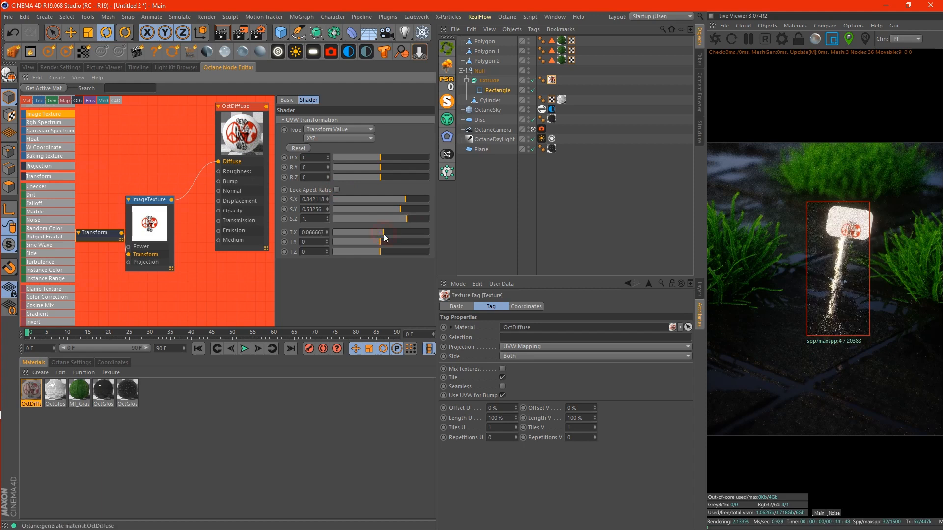
click(379, 233)
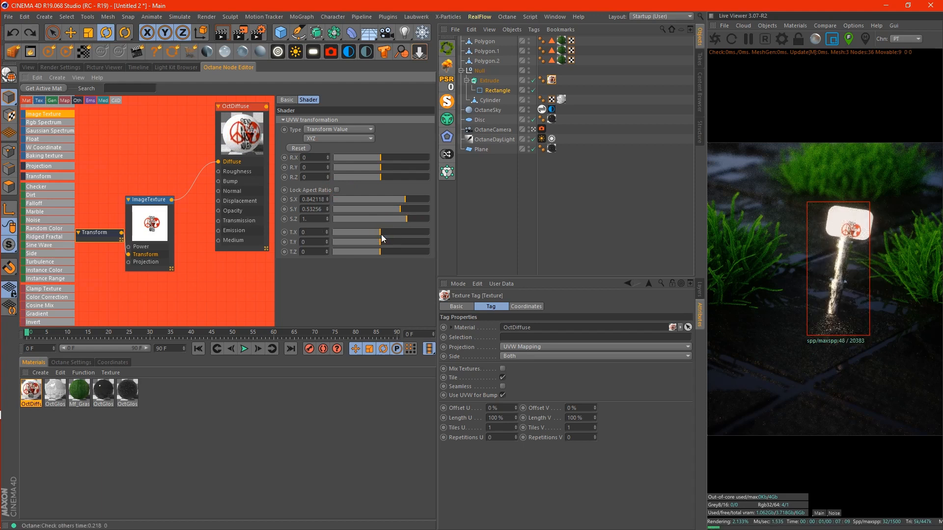
click(385, 242)
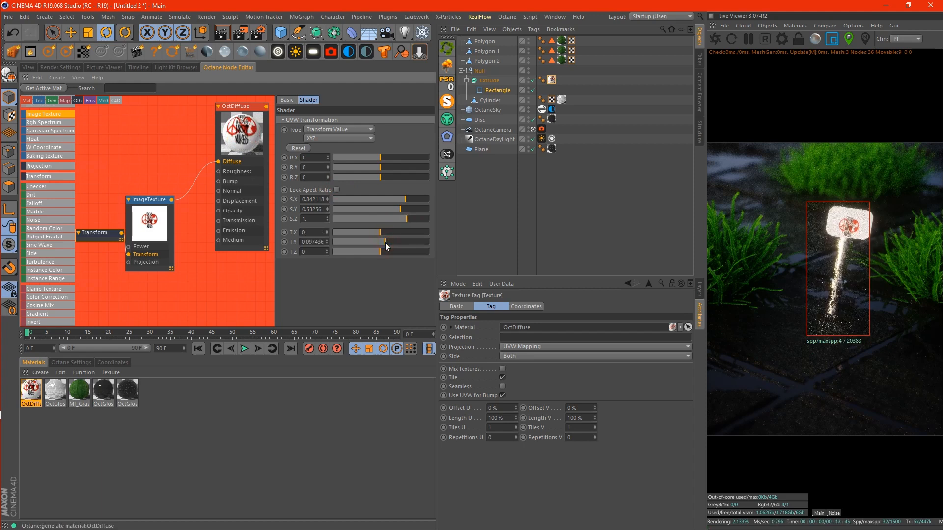
click(387, 243)
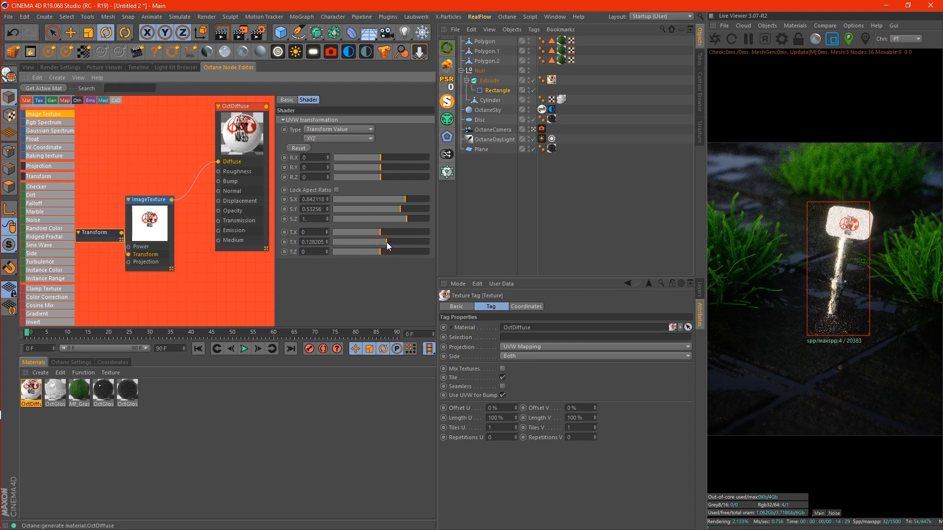
click(390, 242)
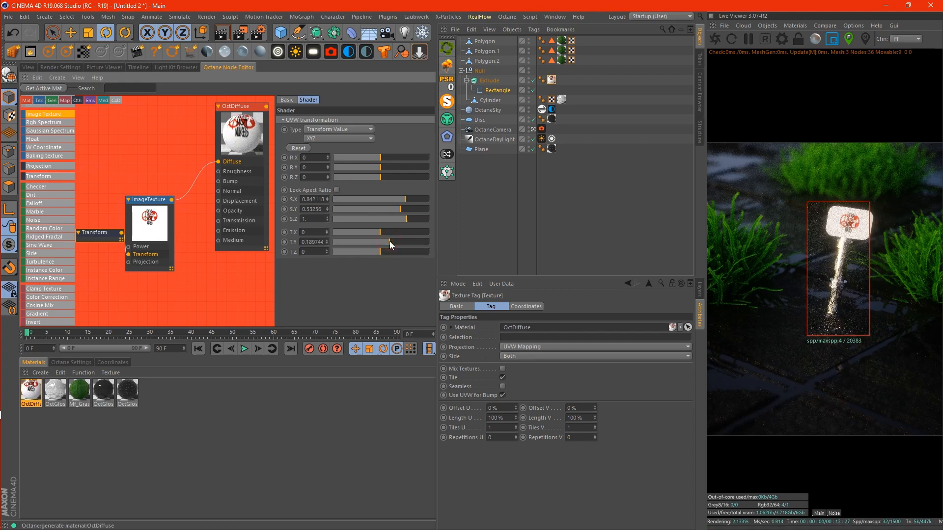
click(387, 241)
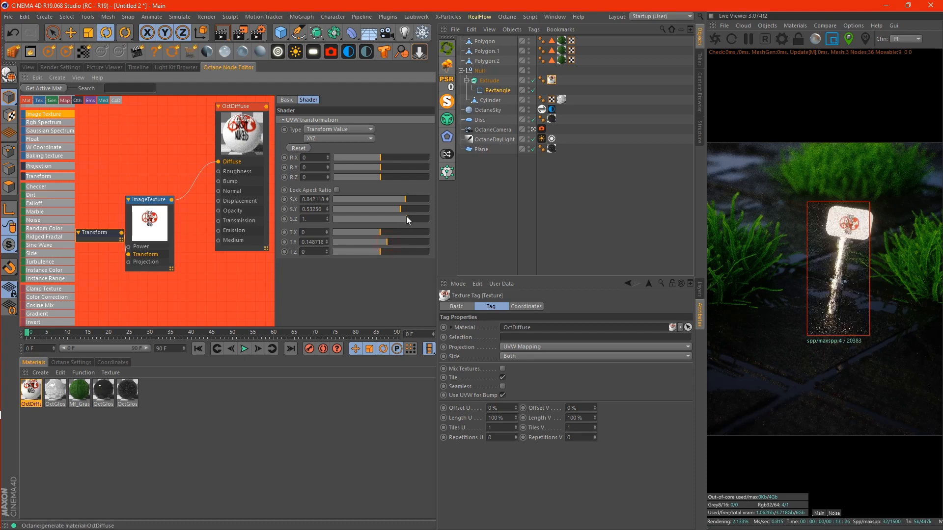
click(409, 199)
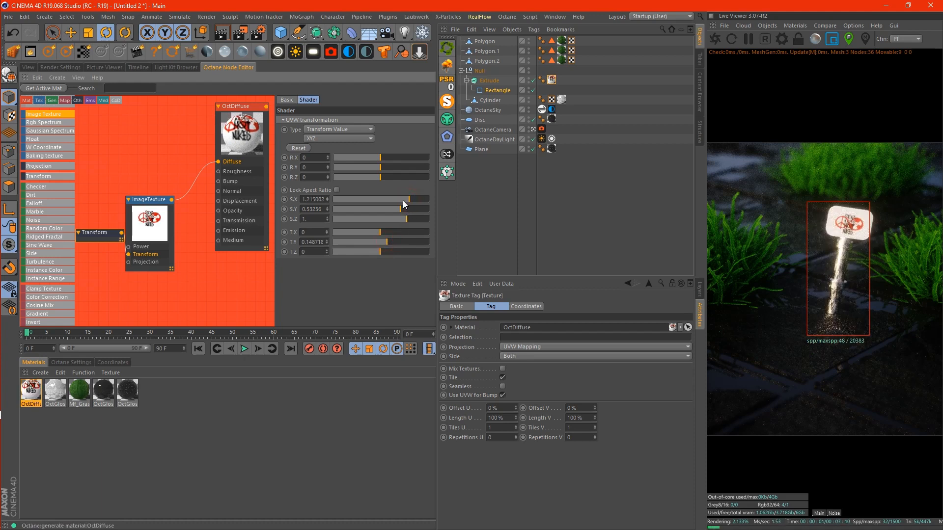
Step: Return to the perspective view and save the project to the Desktop as Untitled 2
click(28, 67)
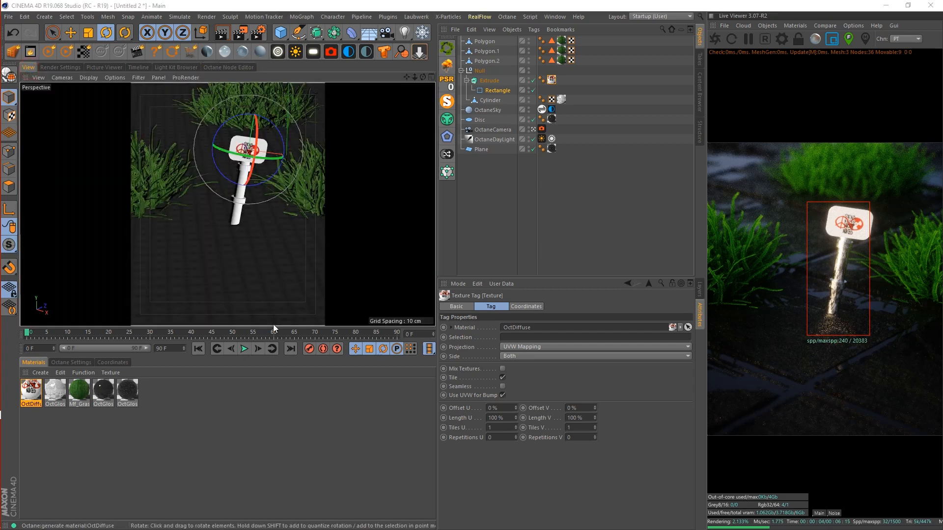
key(ctrl+s)
click(40, 84)
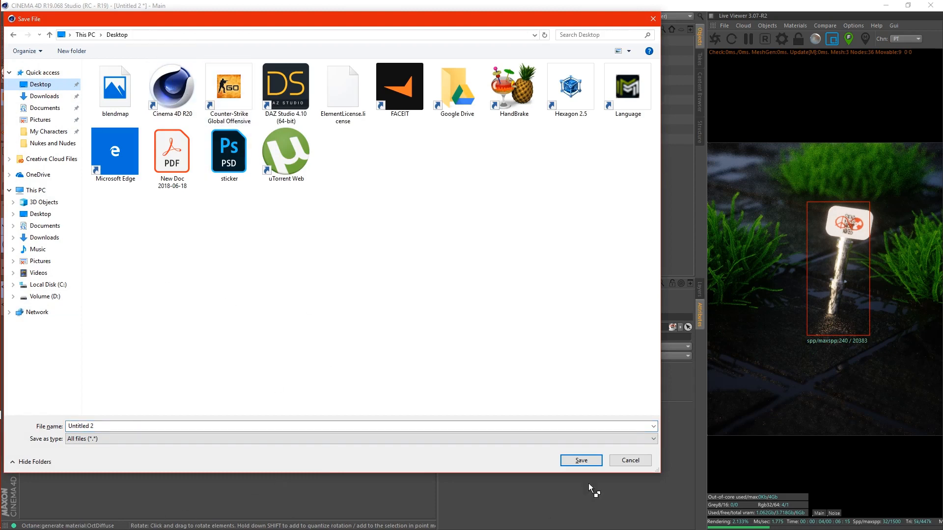
click(591, 462)
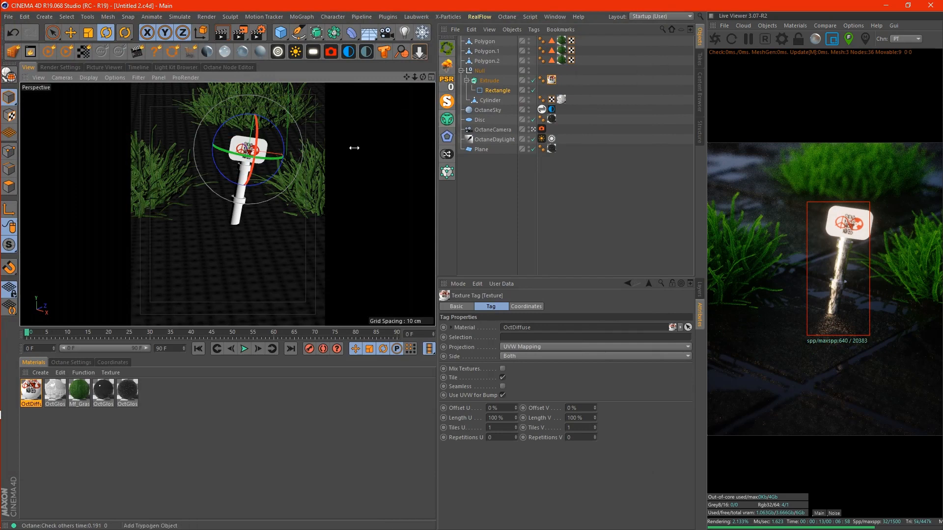
Step: Turn off the Live Viewer's render region and check the full scene against the POST NUDES.png reference image
click(832, 39)
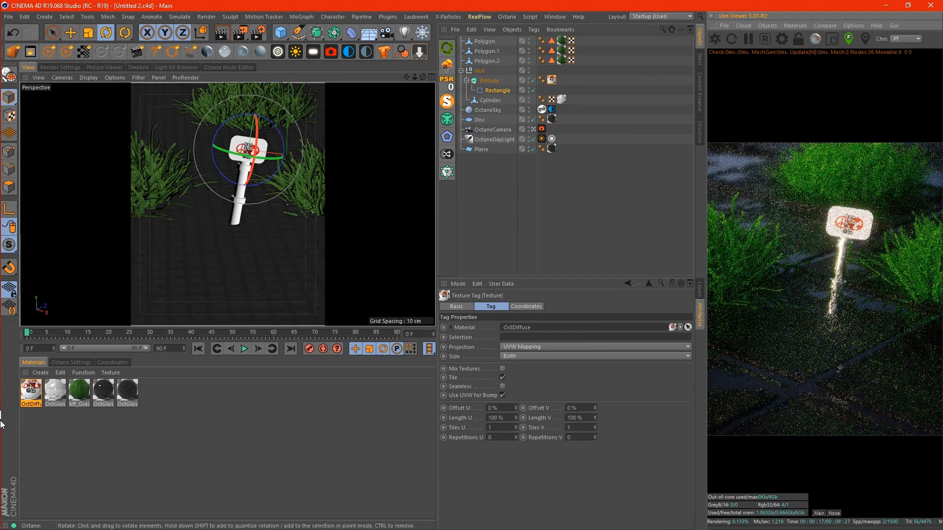
mouse_move(2, 256)
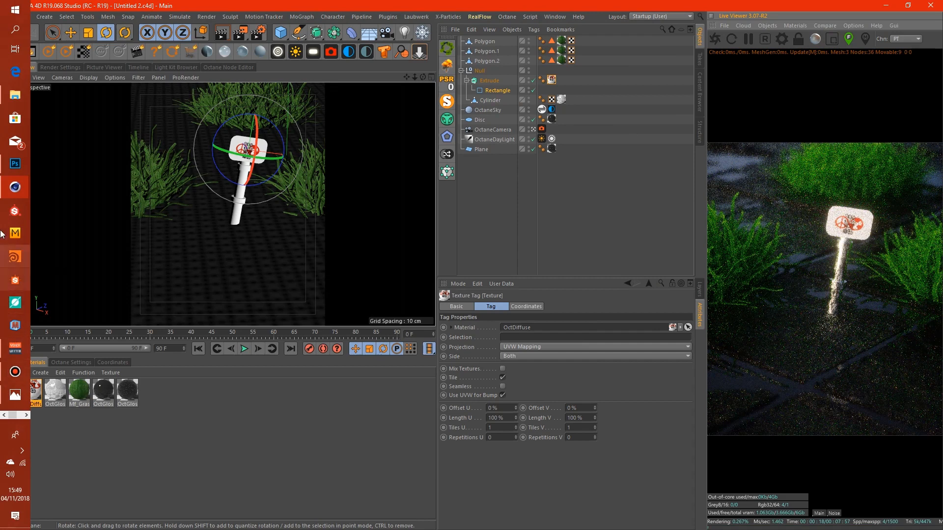
click(15, 395)
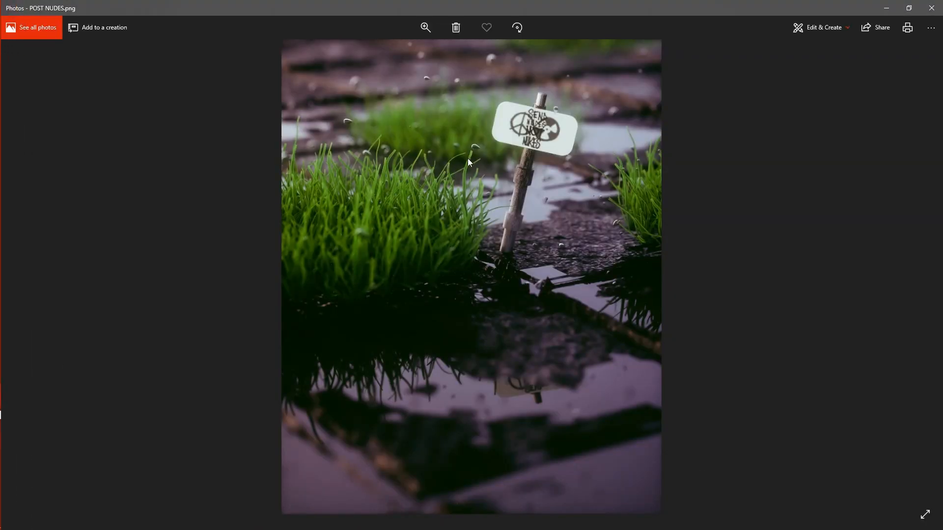
click(897, 6)
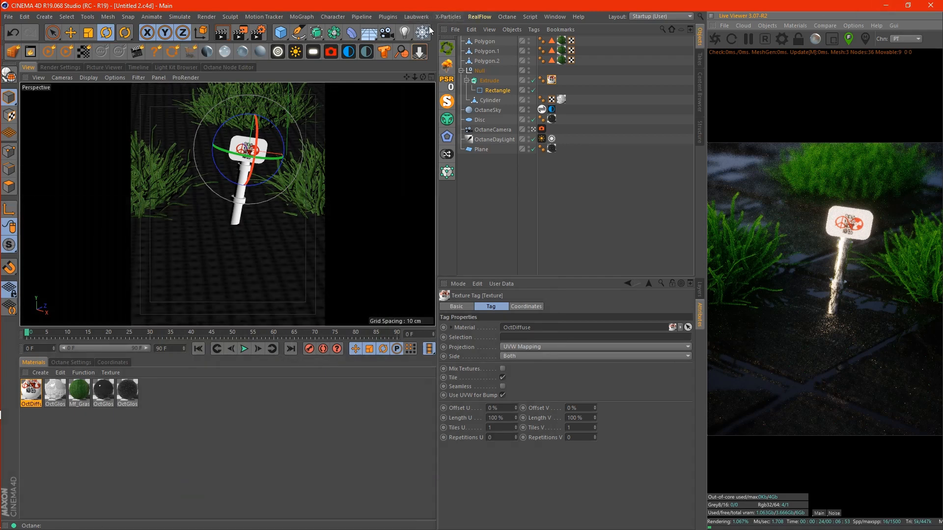
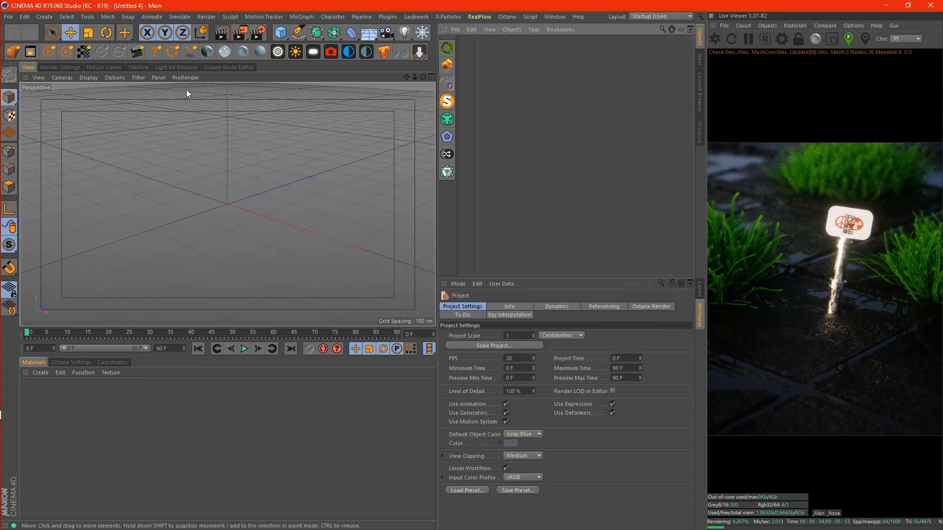
Step: In a new project, add a cube with 2 segments on X, Y and Z, and make it editable for polygon editing
drag(278, 37, 384, 44)
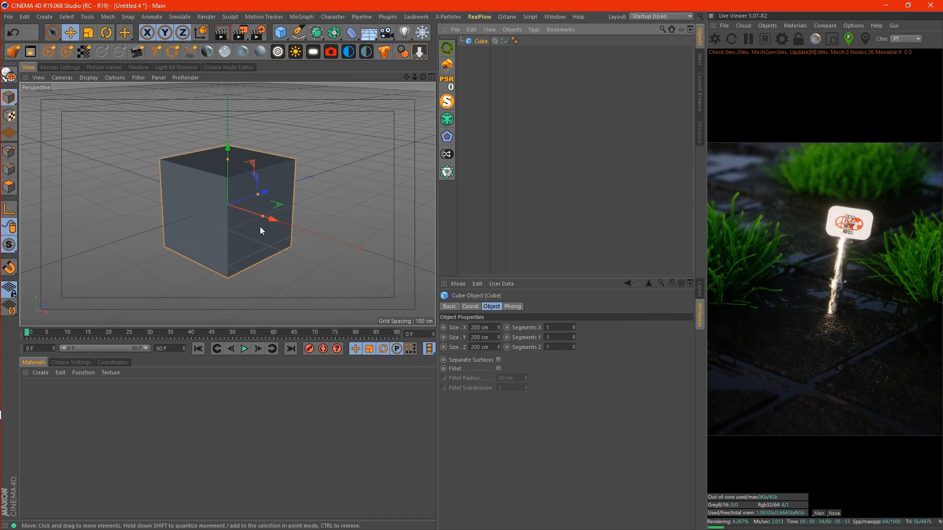
click(553, 327)
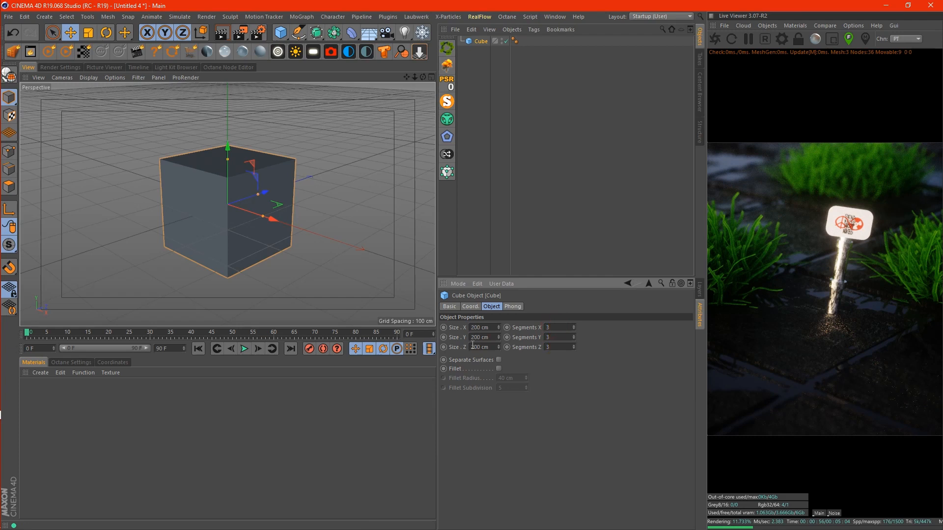
key(n)
key(b)
text(2)
key(Tab)
text(2)
key(Tab)
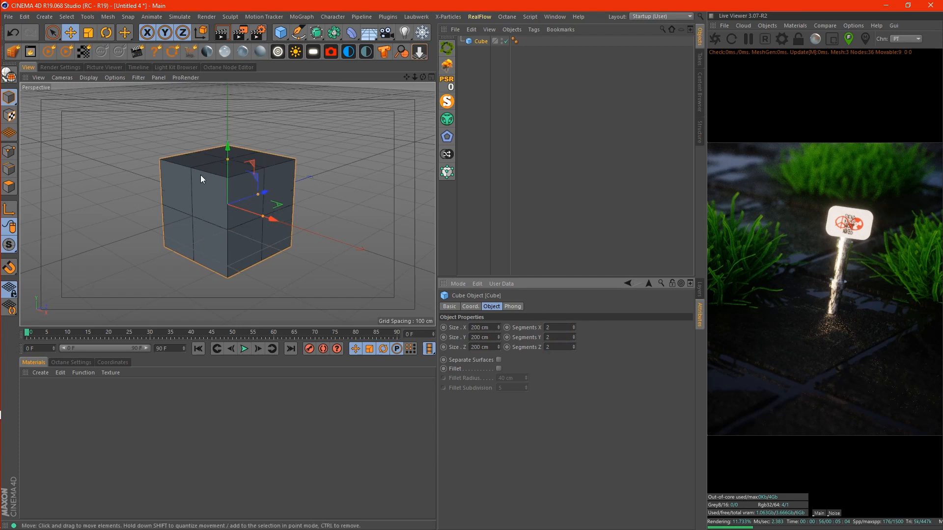
key(c)
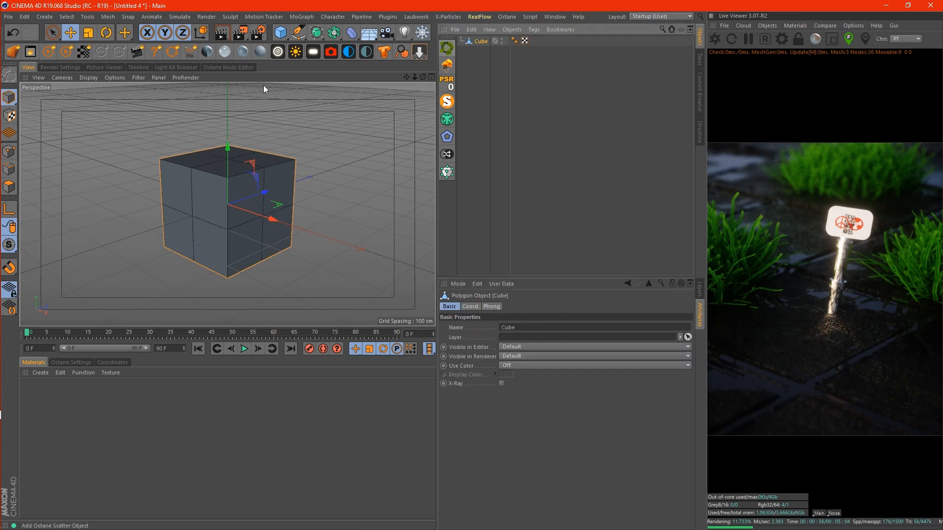
click(9, 186)
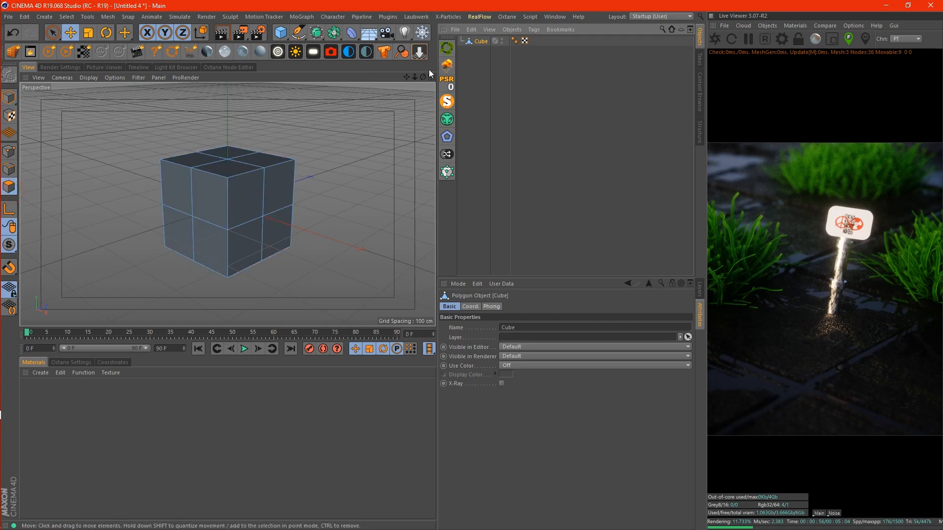
Step: Extrude the front quarter of the cube's top face upward and the upper polygon on an adjacent side outward by about 24 cm
drag(423, 77, 424, 87)
alt+drag(288, 130, 288, 148)
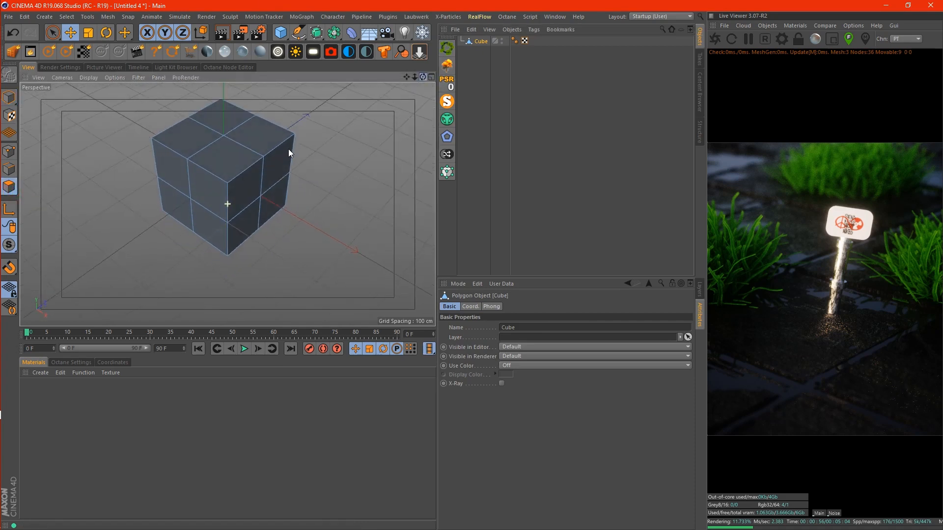
click(230, 163)
key(d)
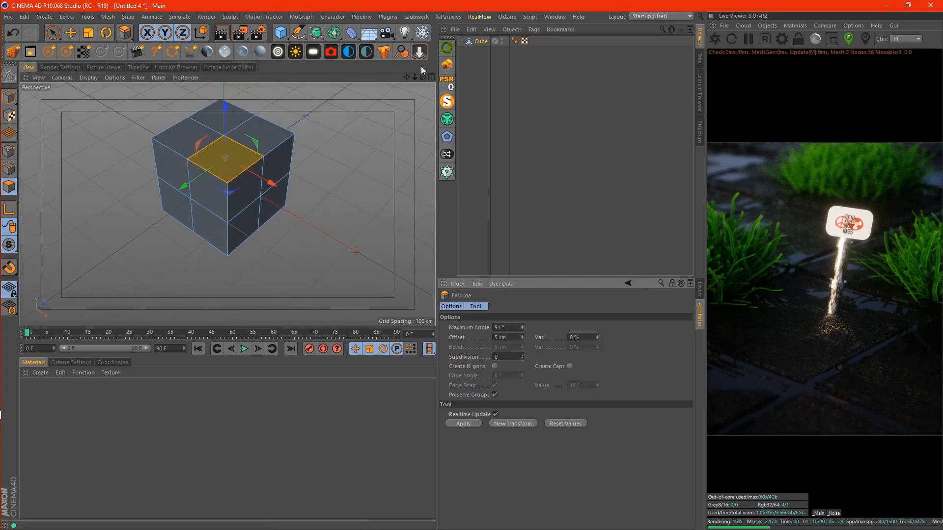
alt+drag(349, 157, 372, 157)
click(240, 201)
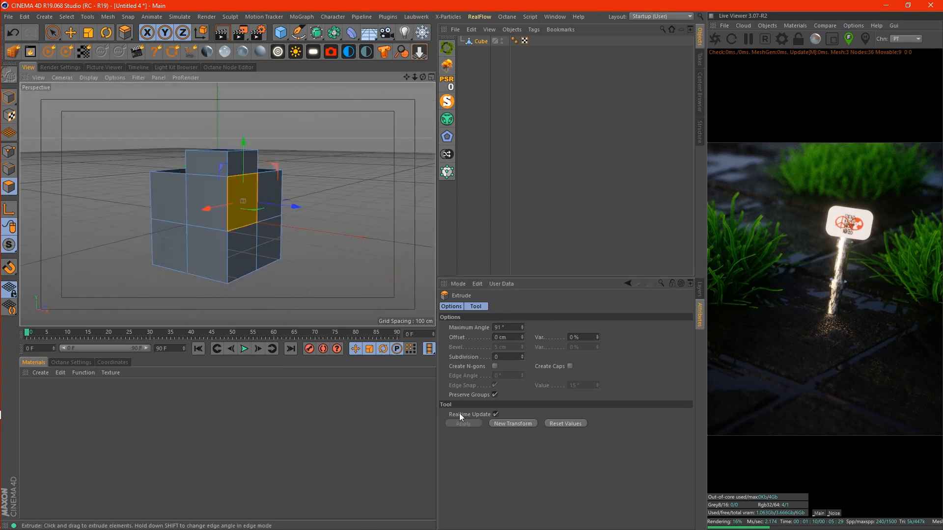
drag(342, 140, 354, 141)
Step: Extrude a lower corner polygon on another side of the cube outward by about 39.6 cm
drag(421, 74, 228, 204)
drag(424, 77, 227, 205)
click(223, 194)
key(m)
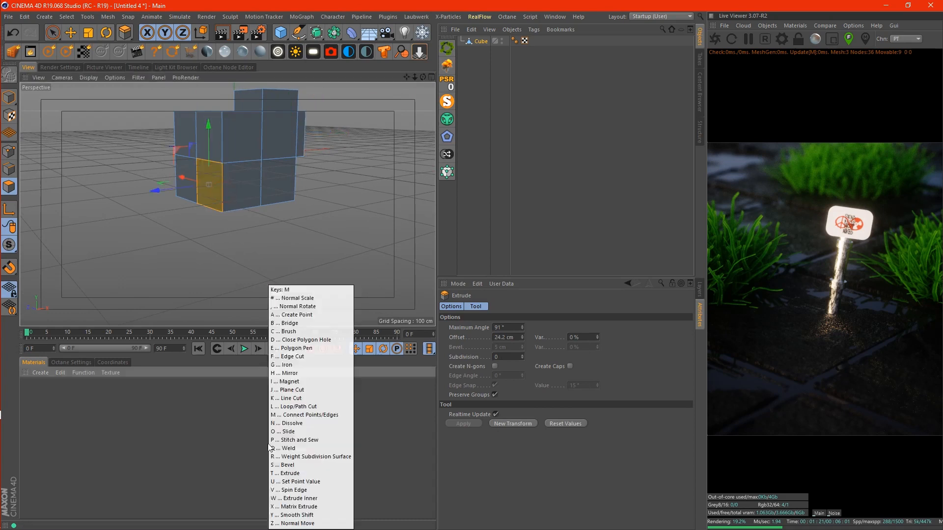
drag(196, 272, 212, 272)
Step: Extrude one quarter polygon of the cube's underside downward by about 44 cm
drag(425, 77, 301, 247)
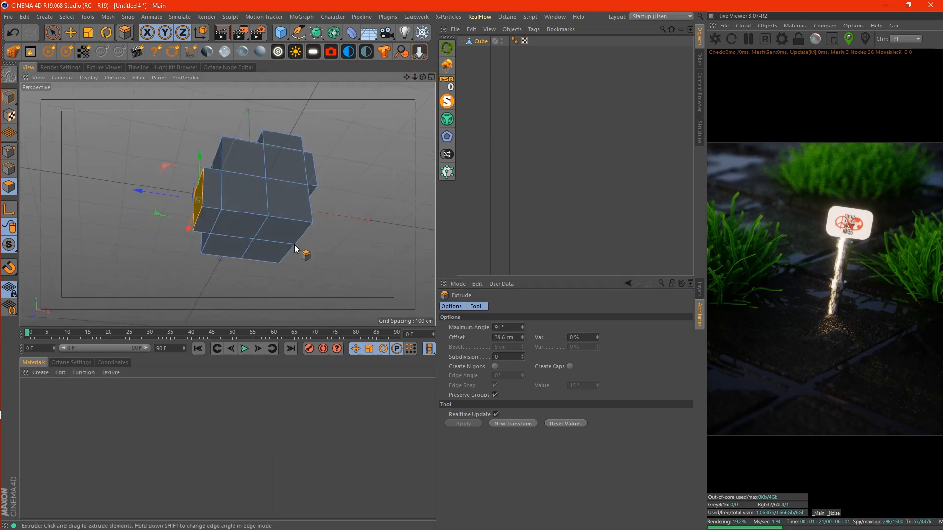
click(281, 231)
key(m)
key(t)
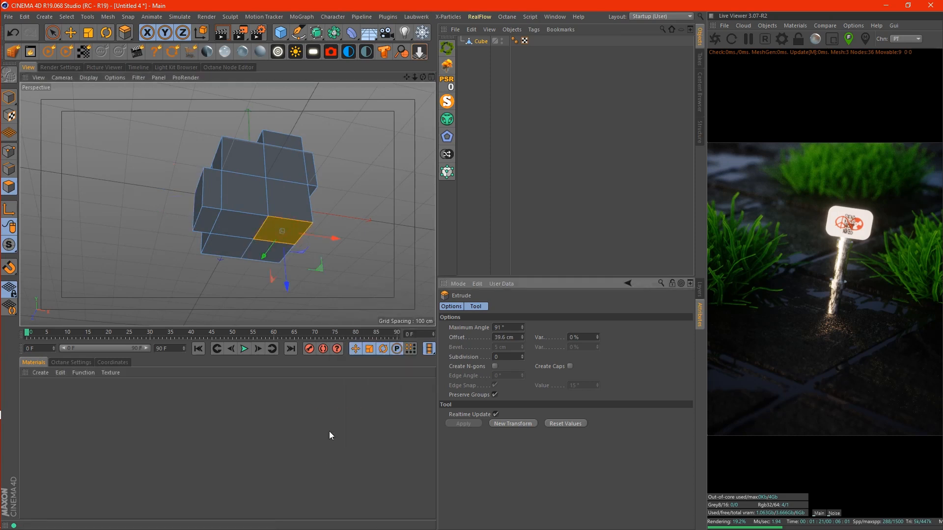
drag(370, 231, 362, 231)
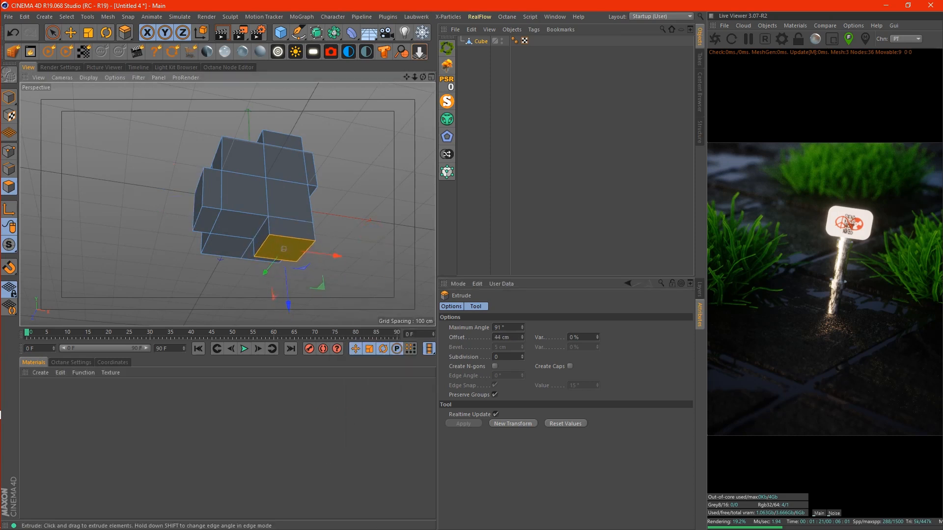
Step: Turn the extruded cube into a sculpt object and subdivide it to sculpt level 1
drag(423, 77, 420, 137)
click(423, 48)
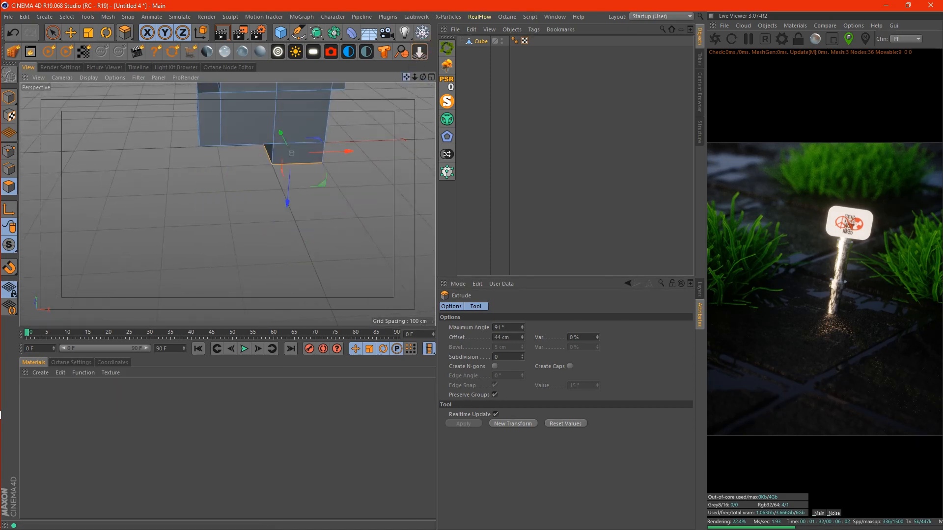
drag(406, 78, 406, 121)
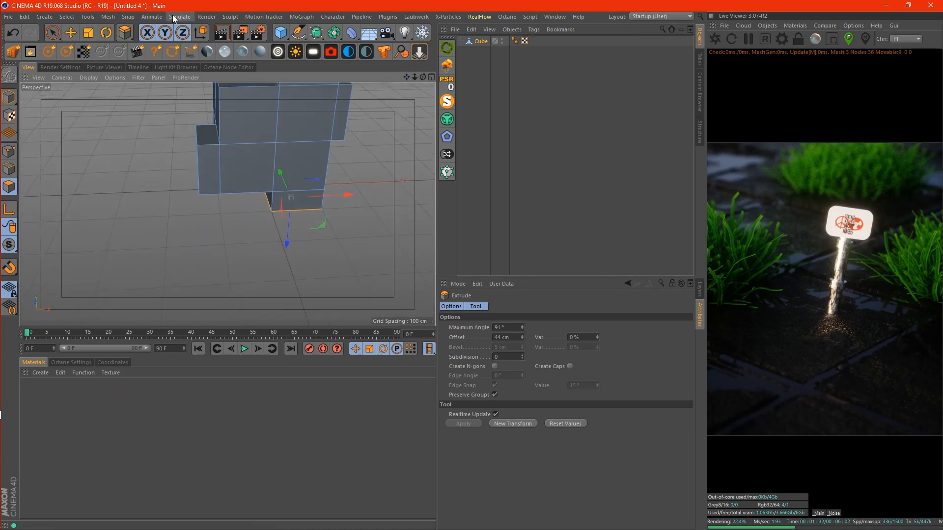
click(230, 17)
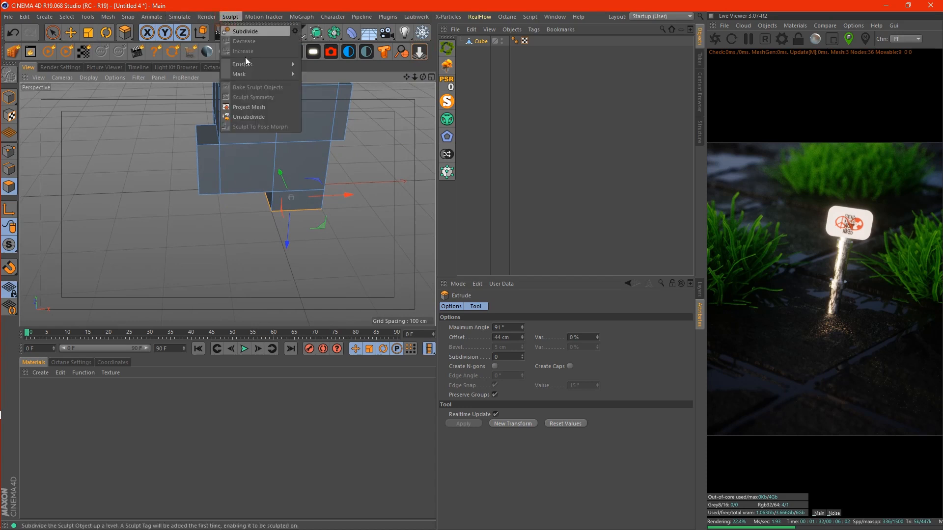
mouse_move(246, 62)
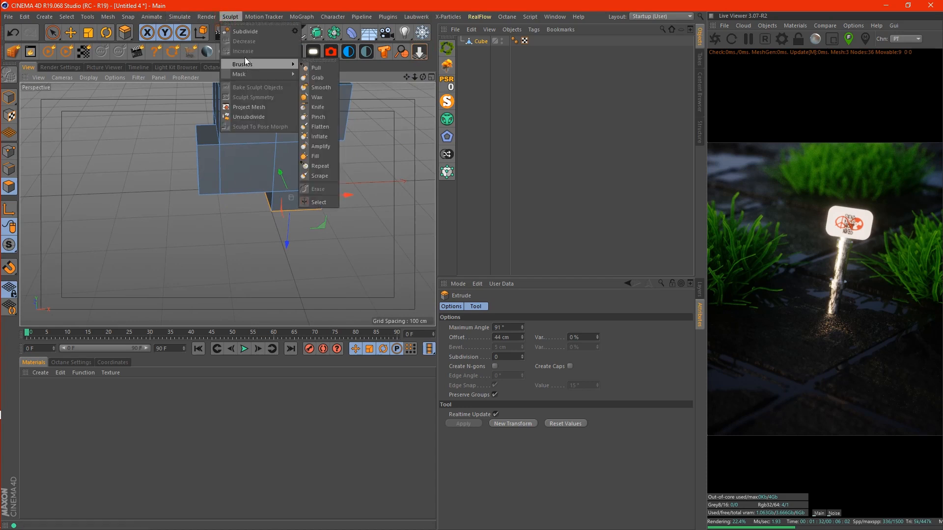
click(295, 31)
click(278, 41)
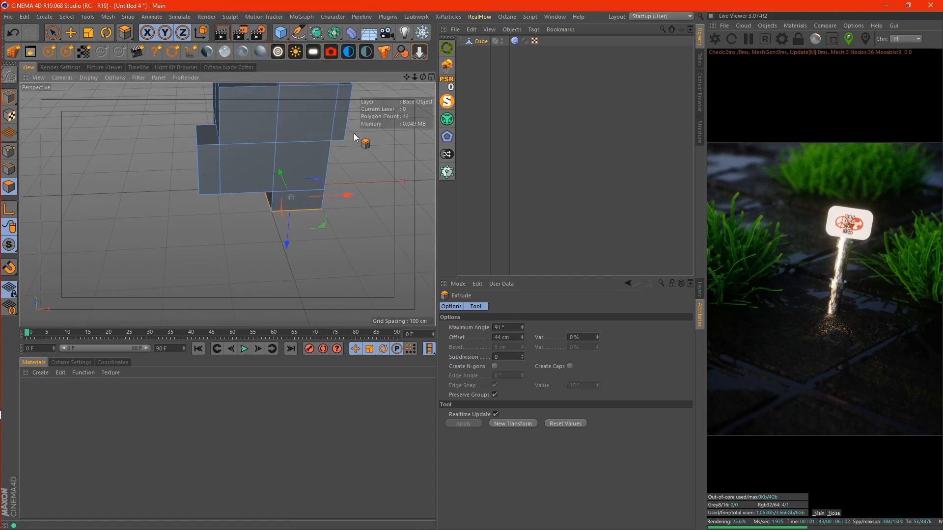
click(476, 43)
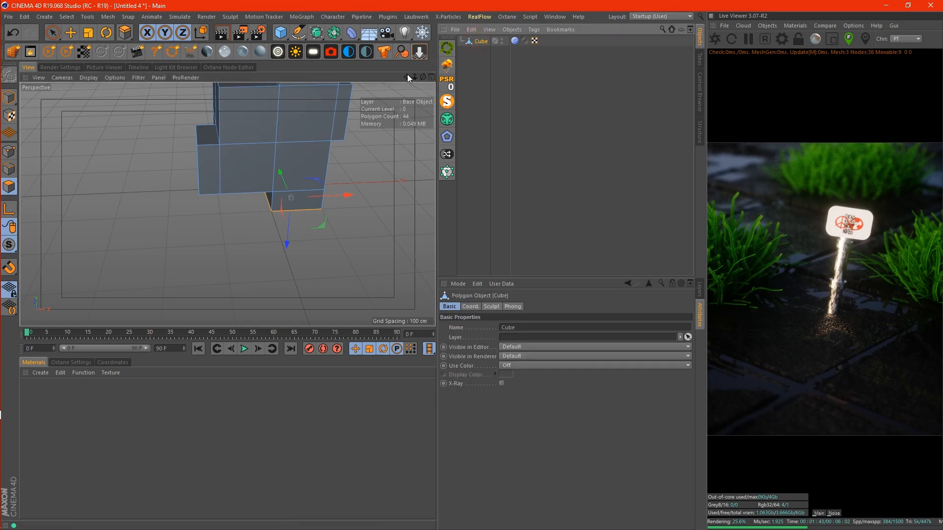
drag(406, 75, 386, 73)
click(229, 17)
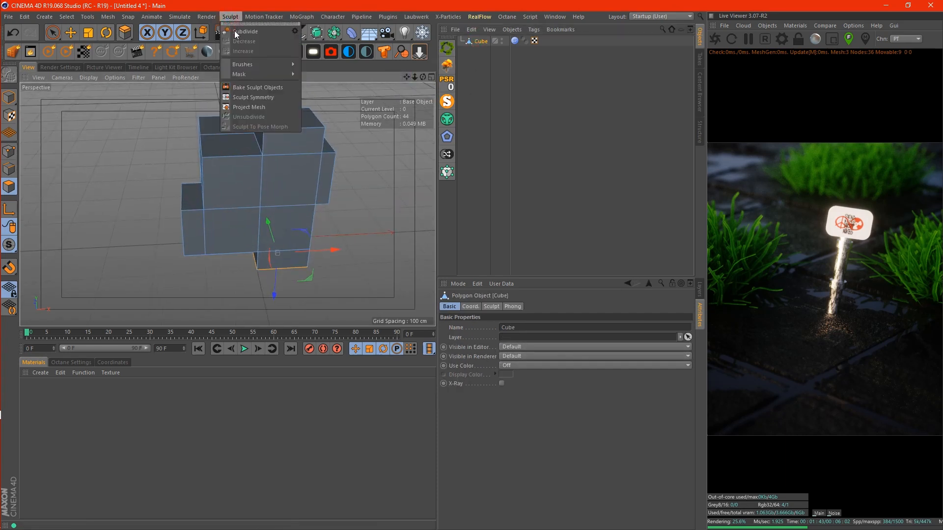
click(243, 31)
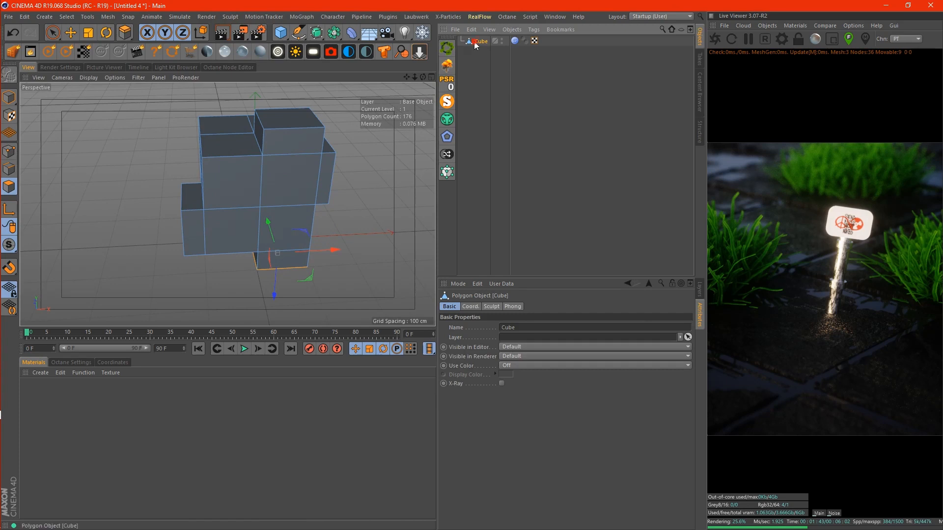
Step: Detach the sculpt brushes as a floating palette beside the mesh in the perspective view
click(230, 17)
mouse_move(246, 61)
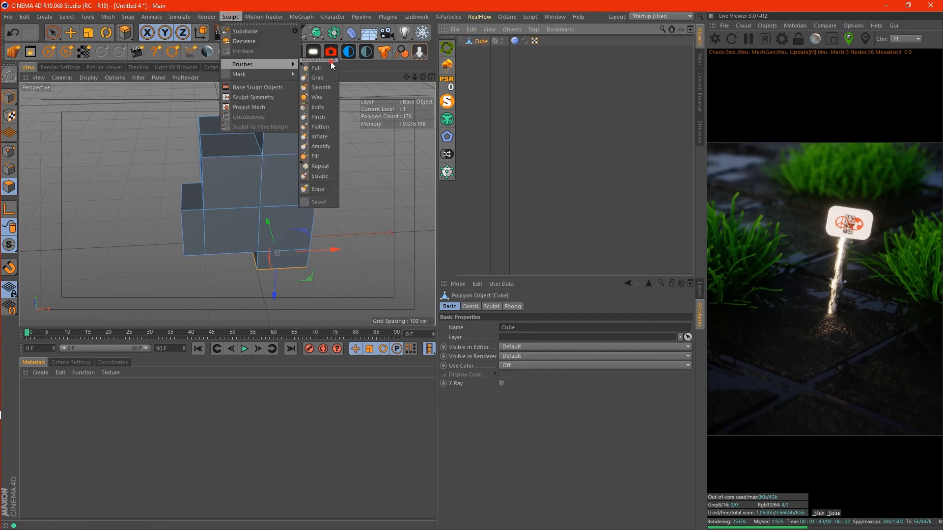
click(318, 61)
drag(319, 49, 164, 101)
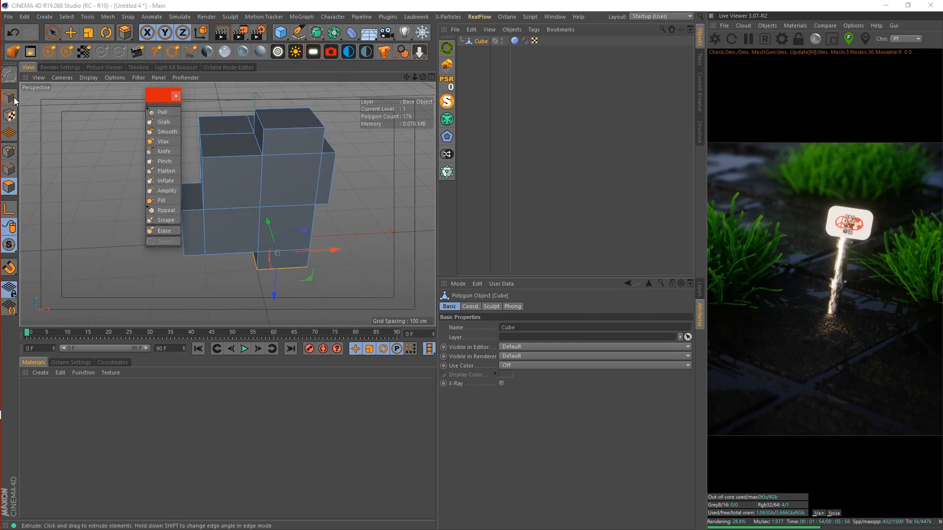
Step: Switch to model mode and subdivide the sculpted mesh to level 2
click(254, 161)
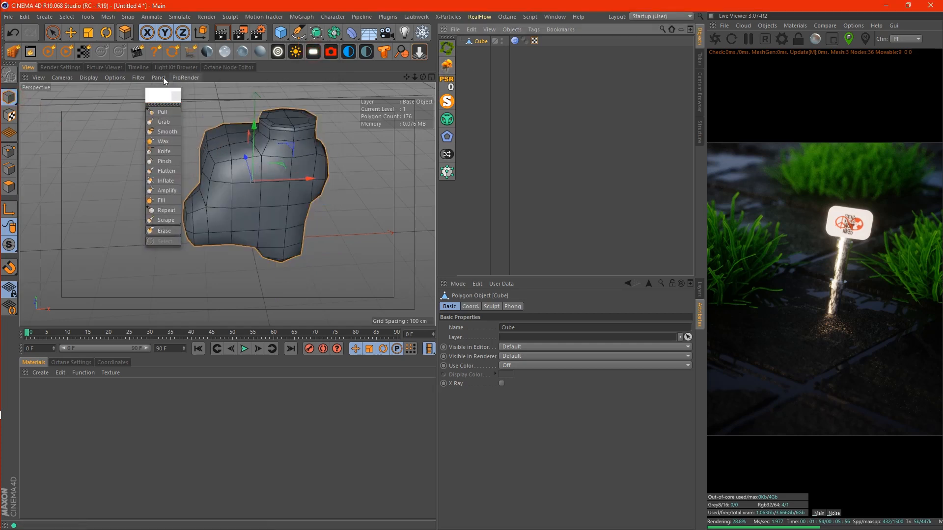
click(230, 16)
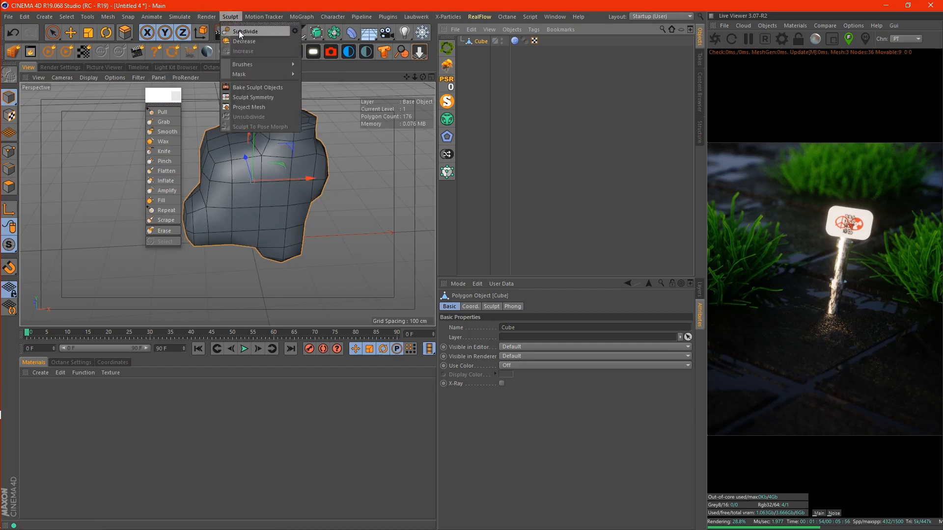
click(239, 30)
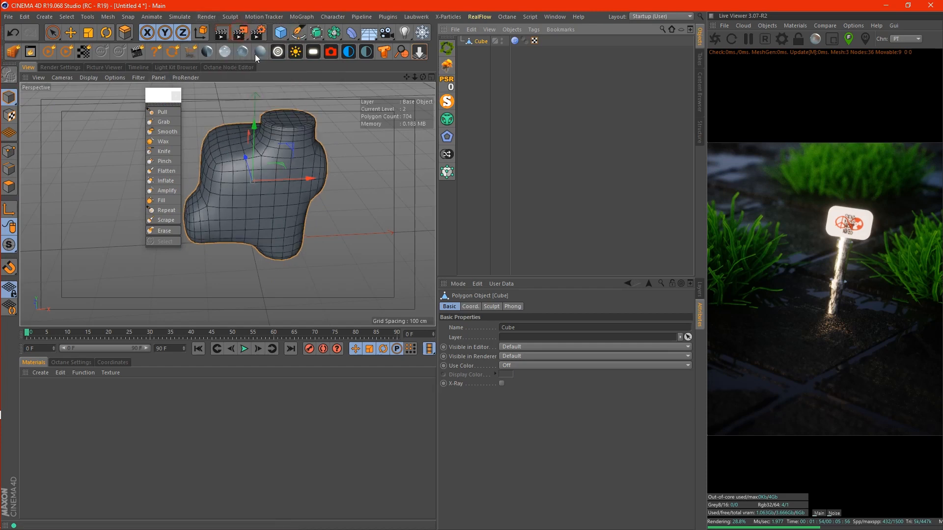
Step: Flatten the rock's upper knob, side and underside bump using the Flatten brush at size 100 and 100% pressure
click(166, 170)
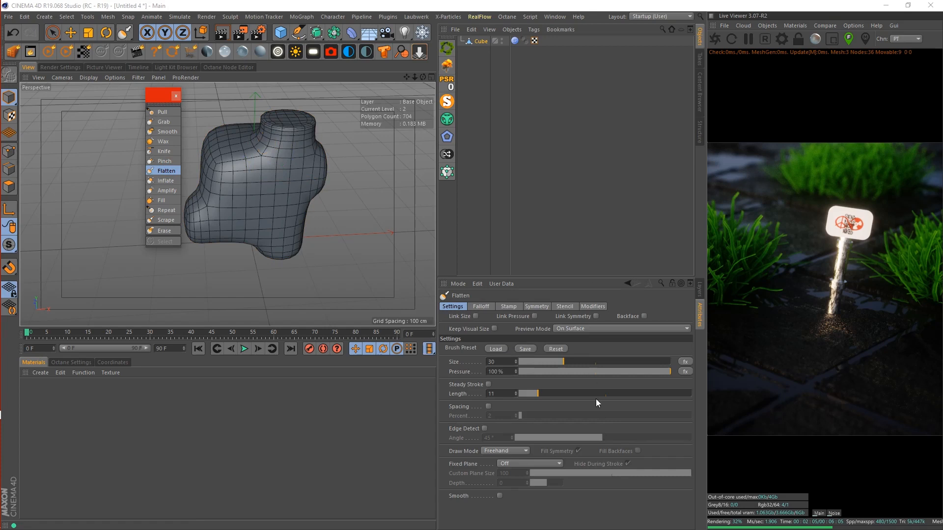
drag(580, 362, 685, 362)
mouse_move(261, 130)
mouse_down()
mouse_move(278, 134)
mouse_move(263, 141)
mouse_move(275, 130)
mouse_up()
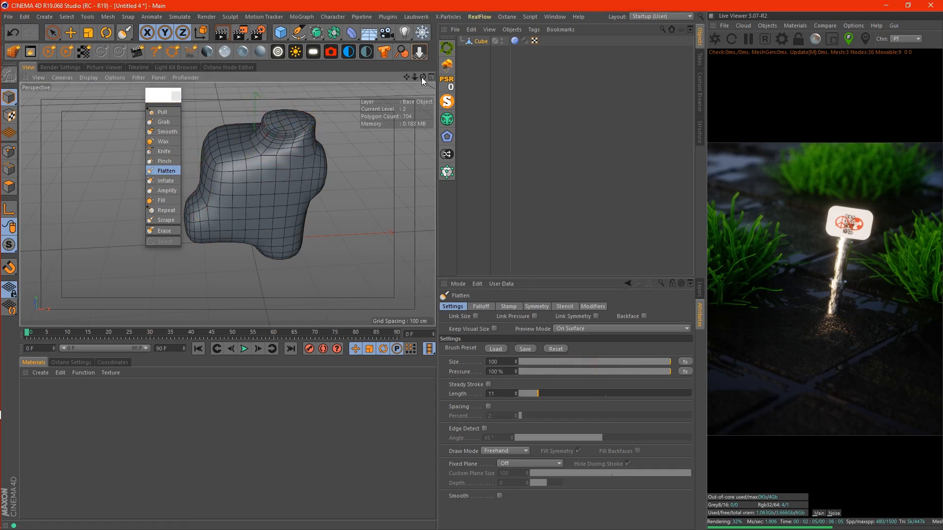
drag(423, 78, 383, 63)
drag(322, 179, 322, 202)
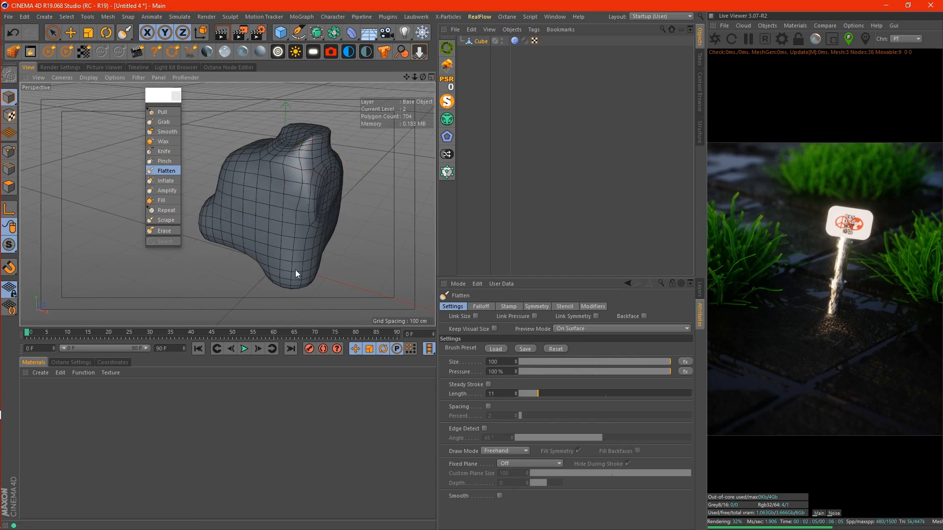
mouse_move(296, 274)
mouse_down()
mouse_move(295, 285)
mouse_move(263, 263)
mouse_up()
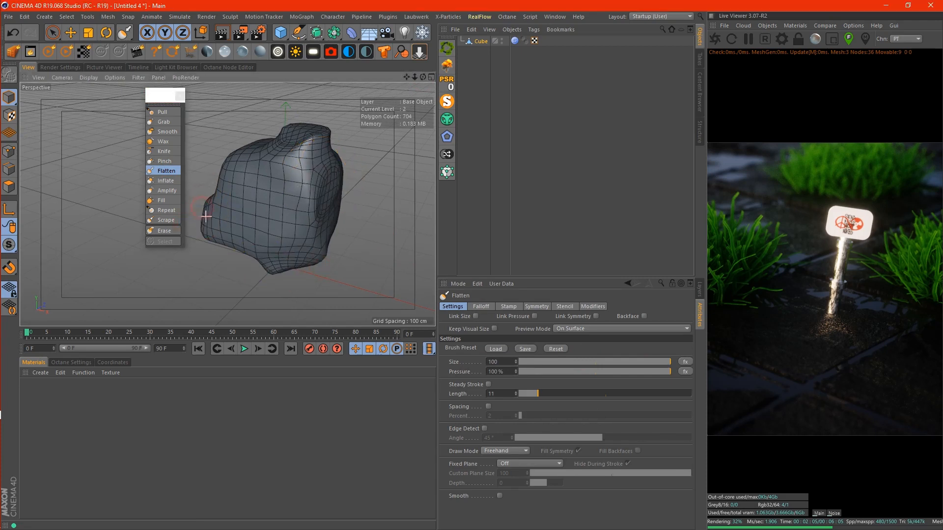
Step: Flatten the rock's lower side bump and remaining rounded surfaces from another angle, and close the floating brush palette
mouse_move(425, 77)
mouse_down()
mouse_move(227, 204)
mouse_move(406, 77)
mouse_up()
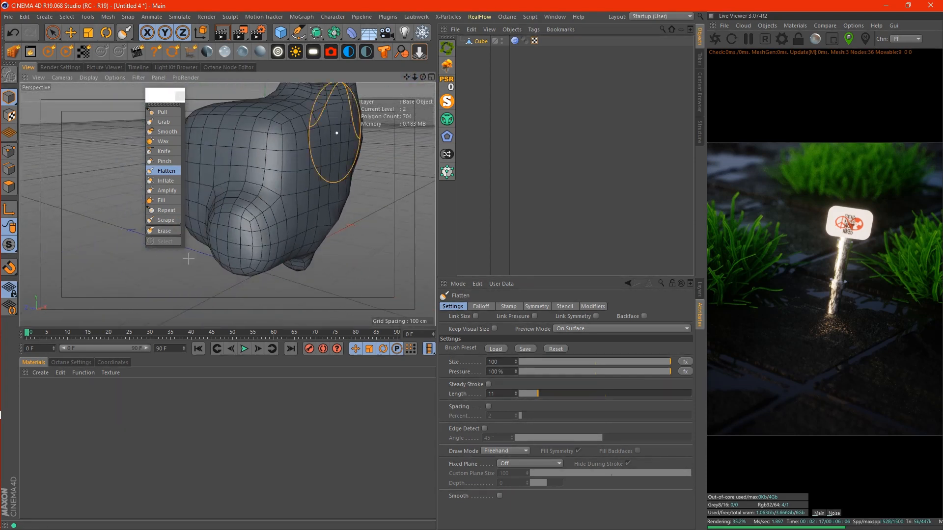
mouse_move(252, 221)
mouse_down()
mouse_move(234, 244)
mouse_move(228, 232)
mouse_move(244, 236)
mouse_up()
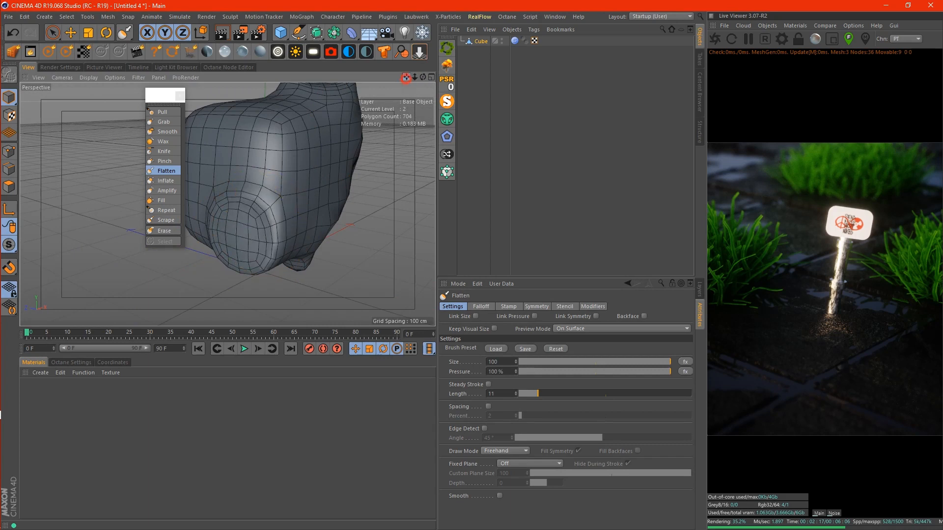
drag(407, 78, 406, 123)
mouse_move(232, 161)
mouse_down()
mouse_move(328, 135)
mouse_move(341, 158)
mouse_move(330, 215)
mouse_move(260, 216)
mouse_move(267, 255)
mouse_move(217, 253)
mouse_move(295, 232)
mouse_move(278, 235)
mouse_move(243, 294)
mouse_move(323, 284)
mouse_move(282, 310)
mouse_move(265, 260)
mouse_move(312, 131)
mouse_move(352, 134)
mouse_up()
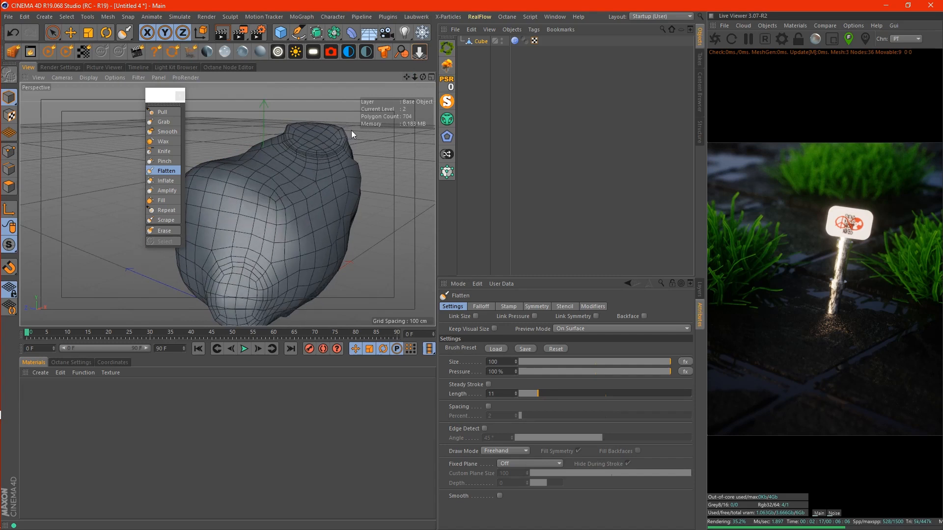
click(179, 96)
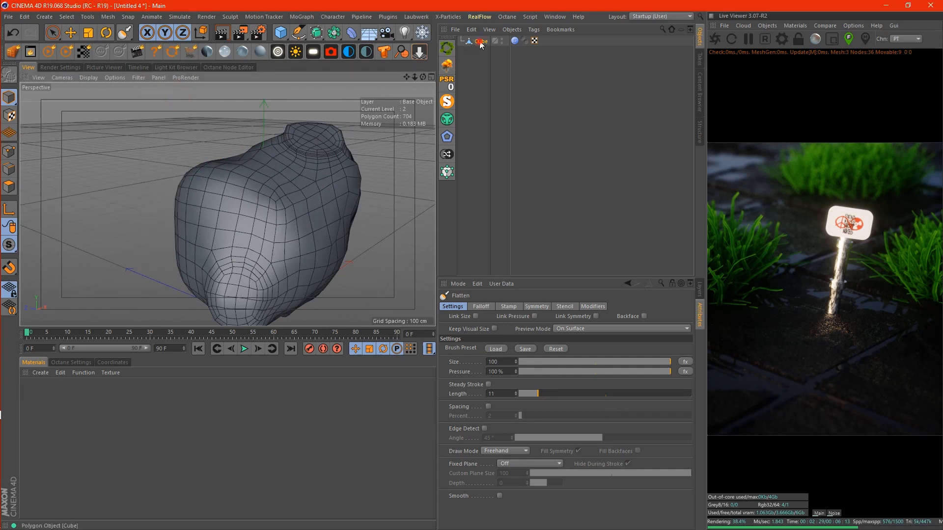
Step: Duplicate the sculpted cube, bake the copy with Current State to Object, and delete the intermediate sculpt copy
click(480, 42)
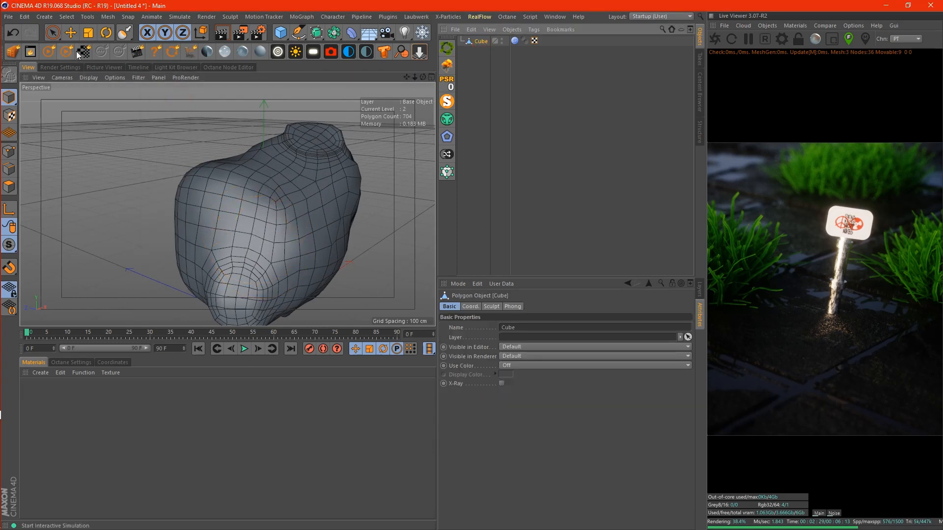
click(88, 36)
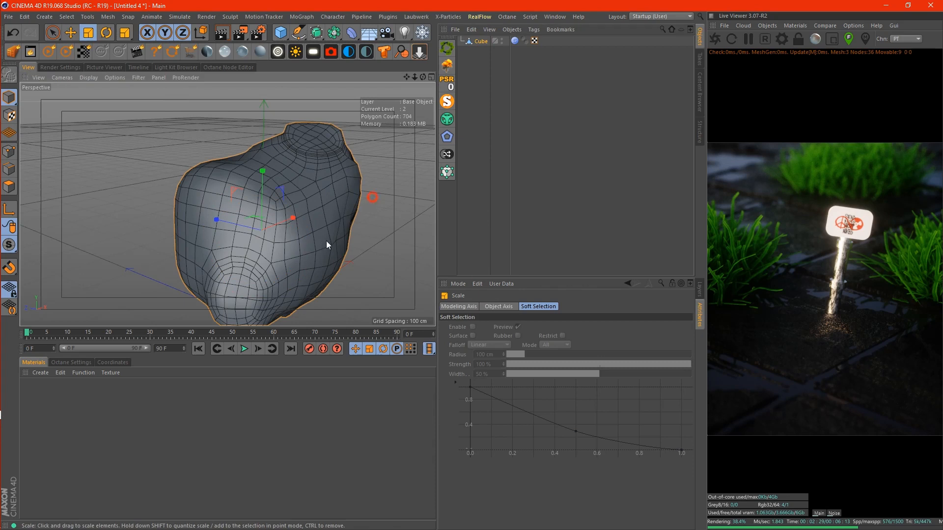
click(481, 41)
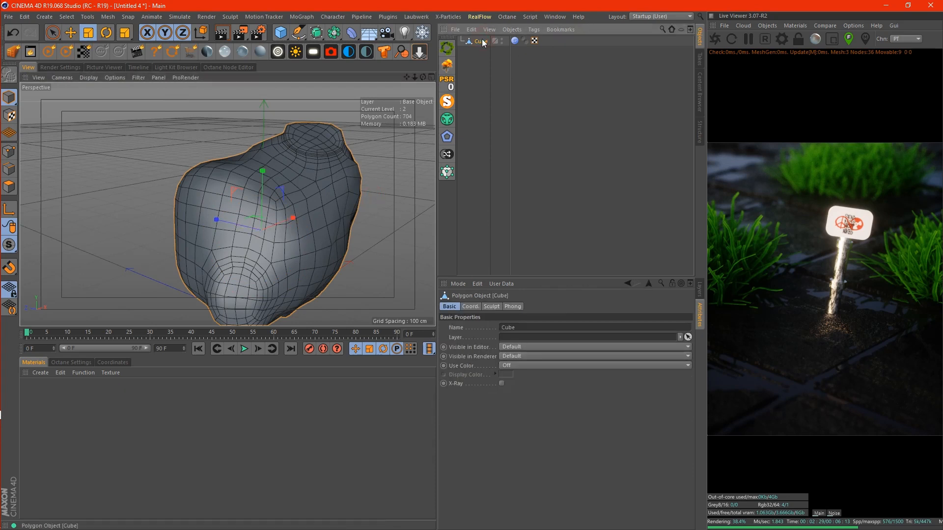
ctrl+drag(480, 41, 494, 60)
right_click(485, 52)
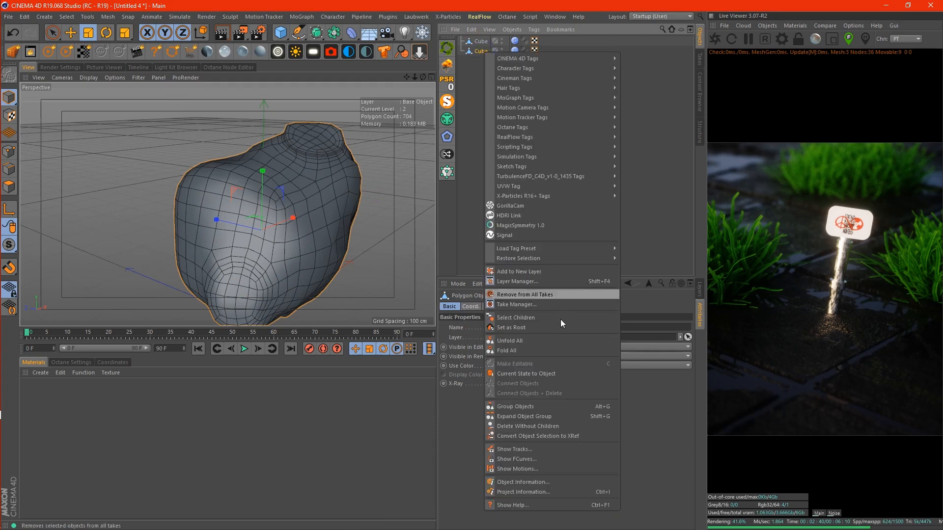
click(554, 373)
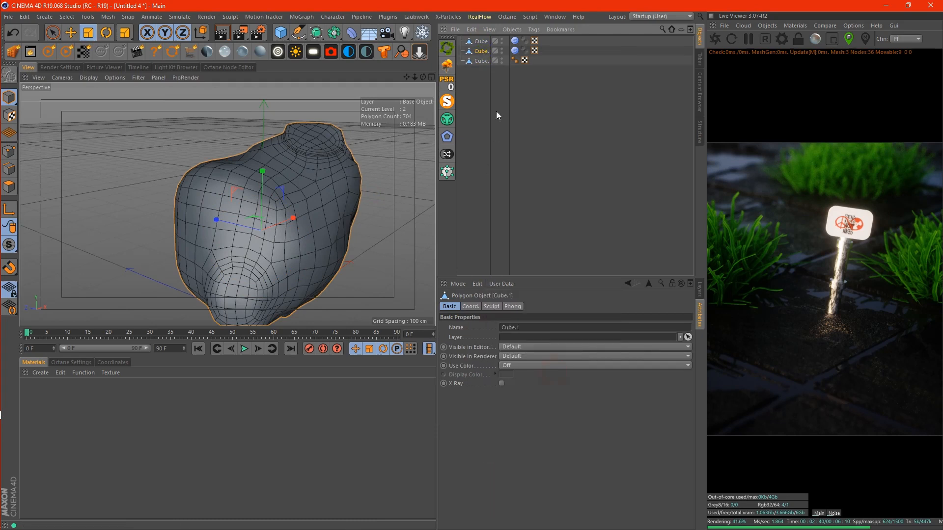
key(Delete)
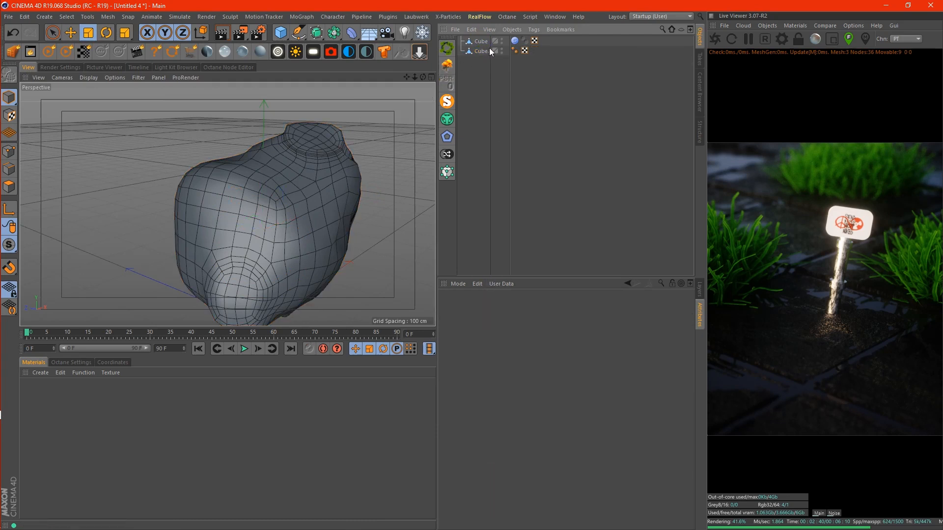
Step: Hide the original sculpted cube and scale the baked Cube.1 down to a small pebble
click(501, 41)
click(484, 52)
drag(335, 123, 67, 392)
Step: Add a plane as the ground and set its width and height segments to 50 each
click(284, 34)
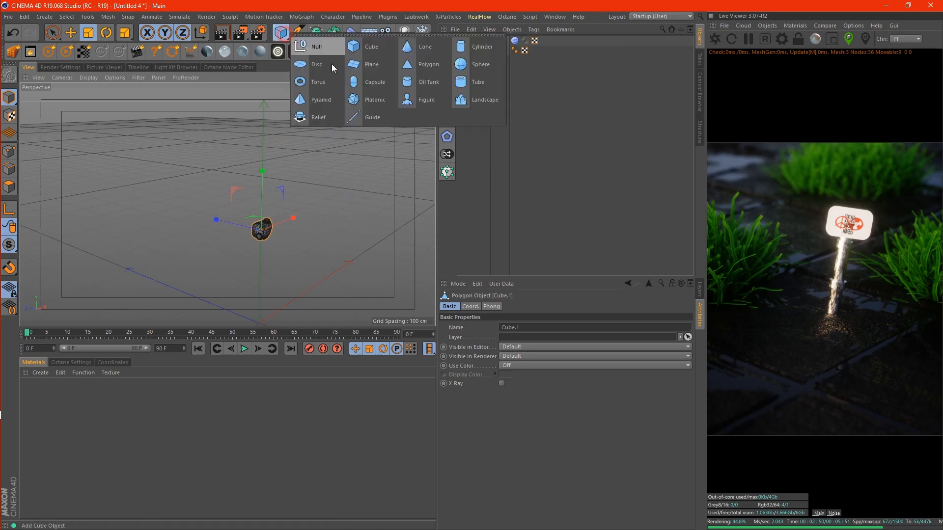
click(370, 70)
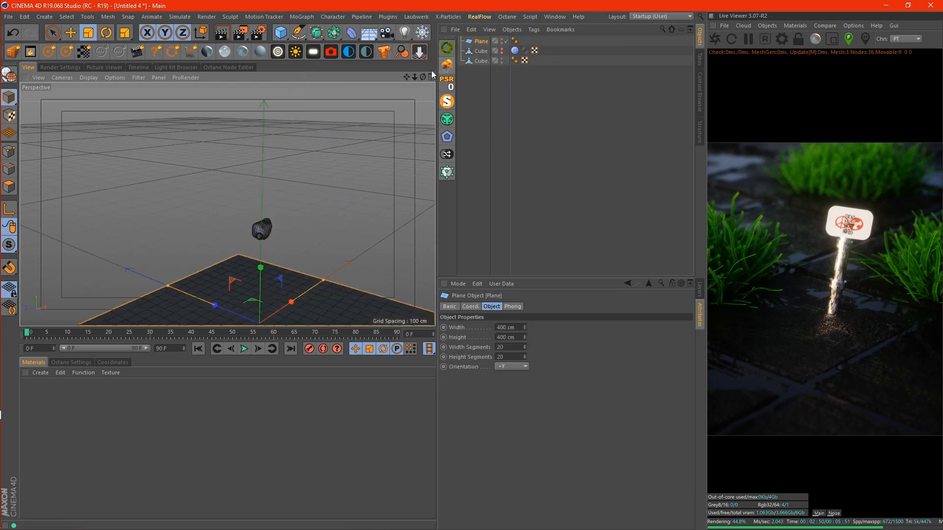
drag(424, 77, 421, 118)
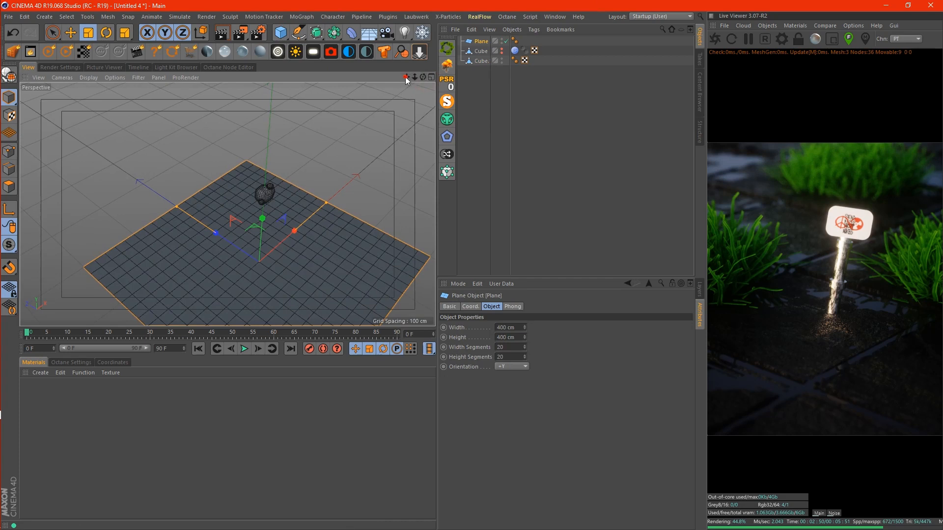
drag(407, 81, 414, 39)
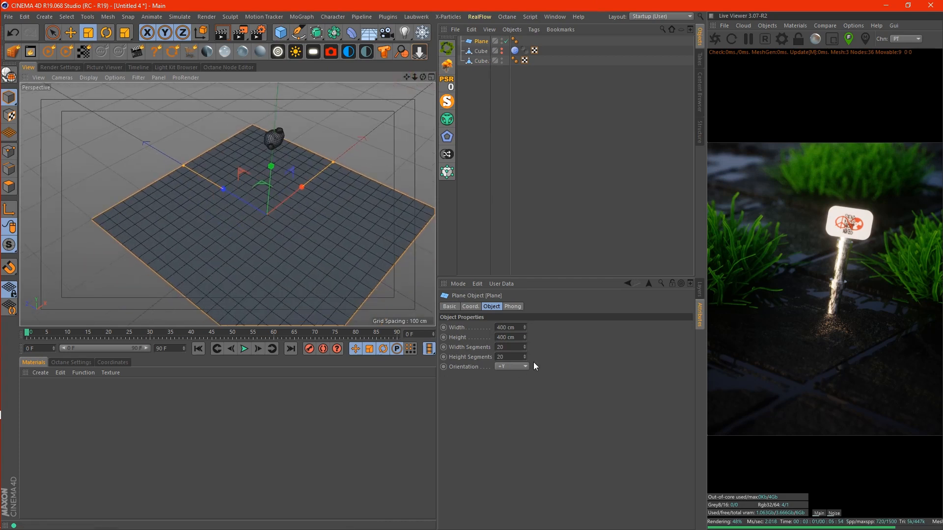
double_click(503, 347)
text(50)
key(Tab)
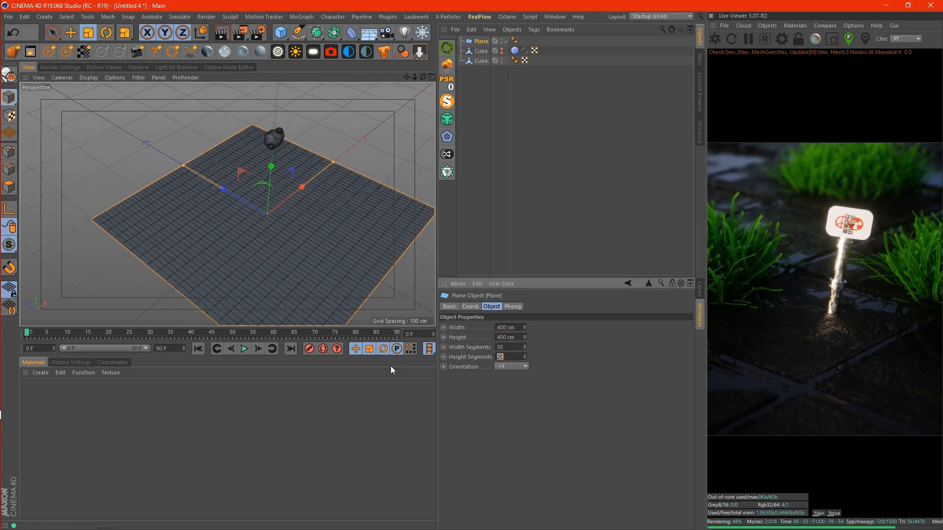
text(50)
key(Return)
Step: Give the plane a Collider Body tag and the small pebble Cube.1 a Rigid Body tag
click(534, 29)
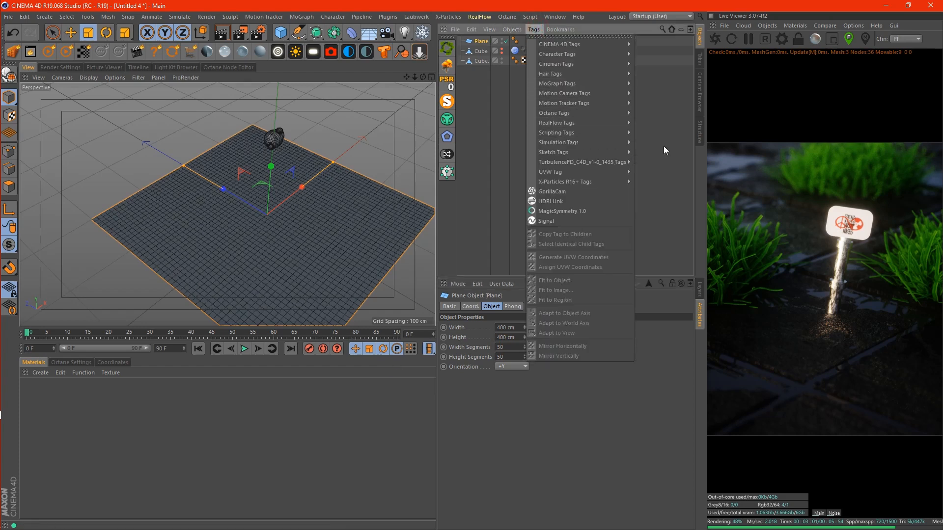
mouse_move(585, 142)
click(658, 162)
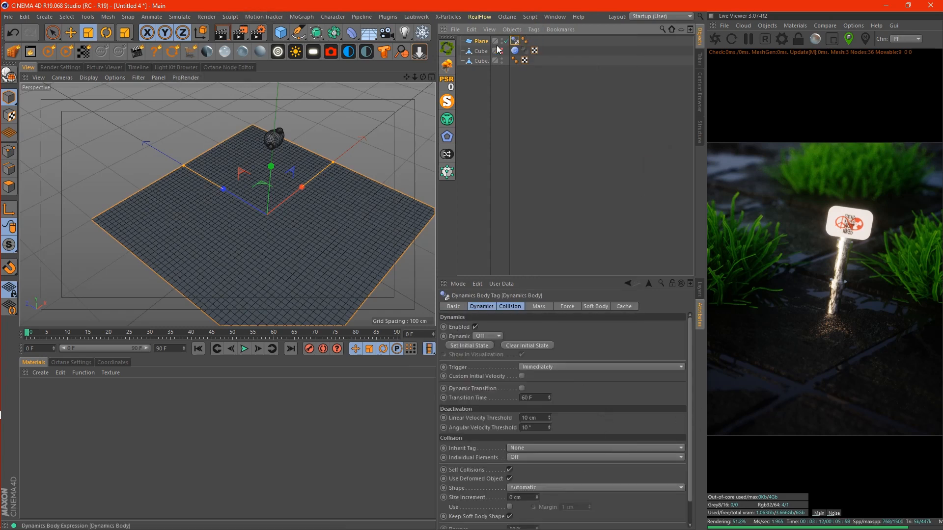
click(481, 60)
click(534, 29)
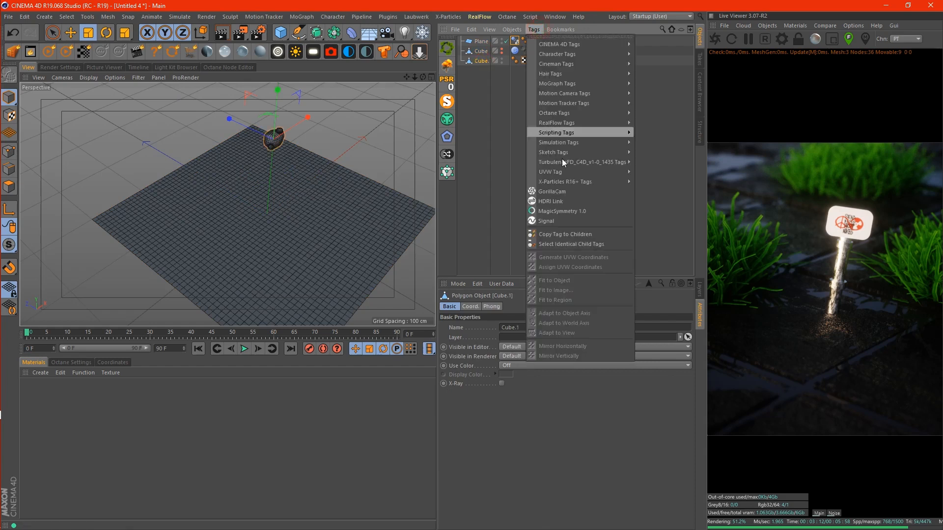
mouse_move(558, 134)
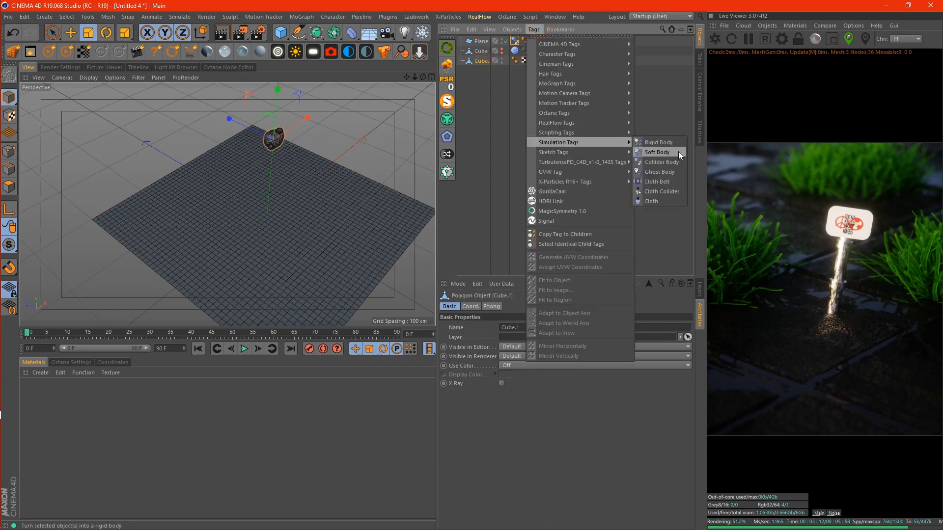
click(676, 147)
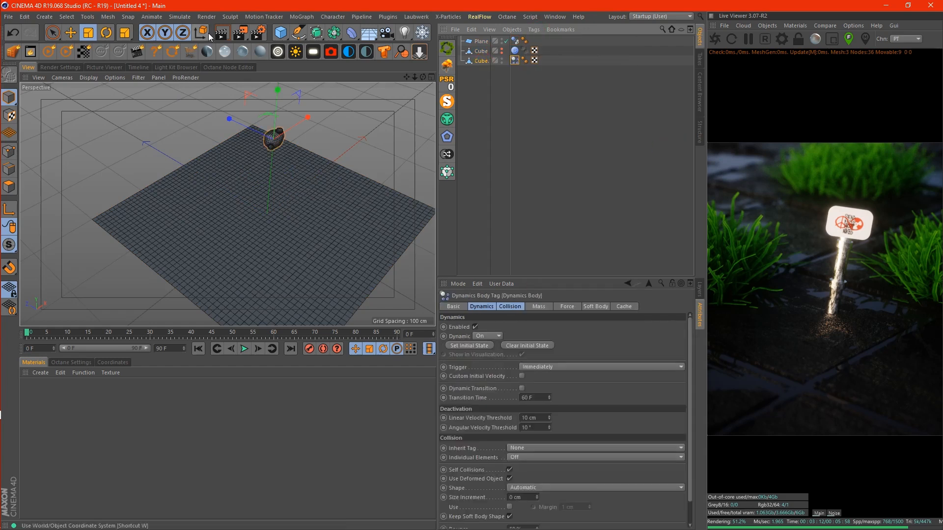
Step: Add a particle emitter, make Cube.1 its child, and enable Show Objects and Render Instances on the emitter
click(179, 17)
mouse_move(197, 54)
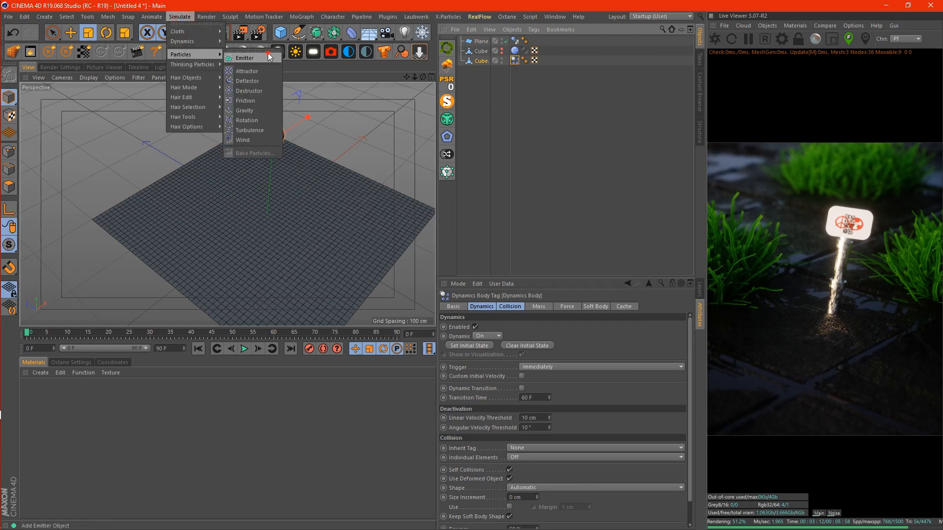
click(269, 57)
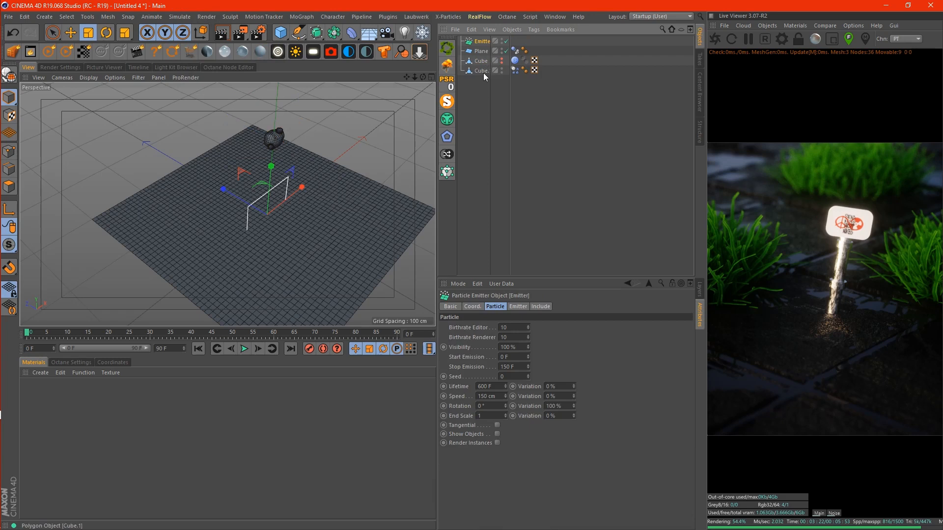
drag(484, 72, 484, 46)
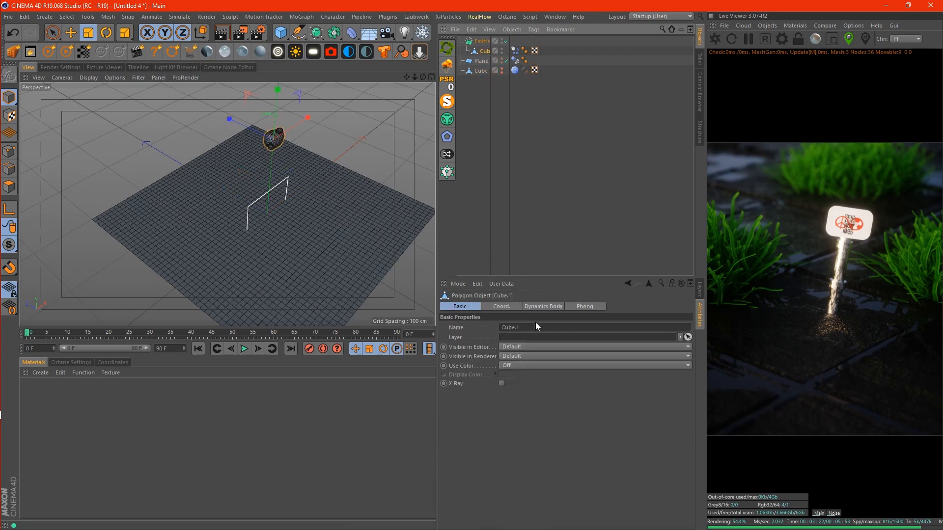
click(476, 42)
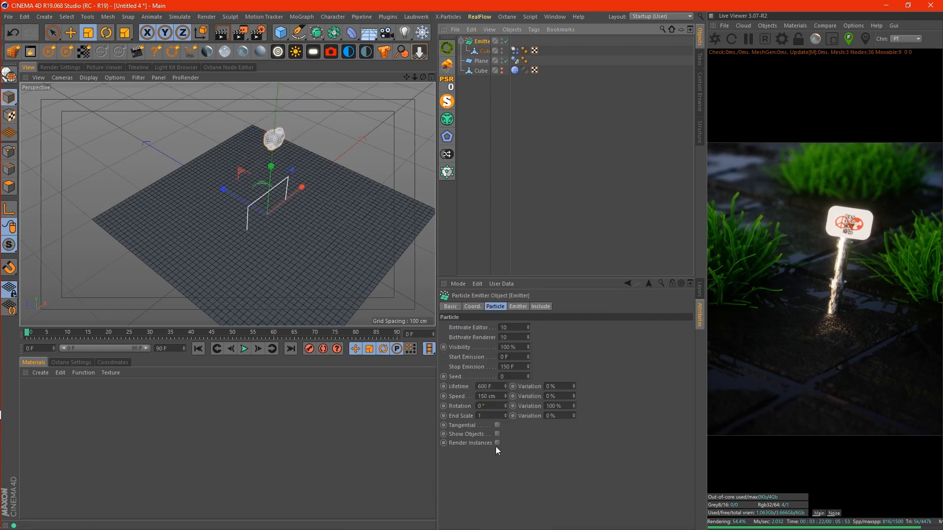
click(496, 434)
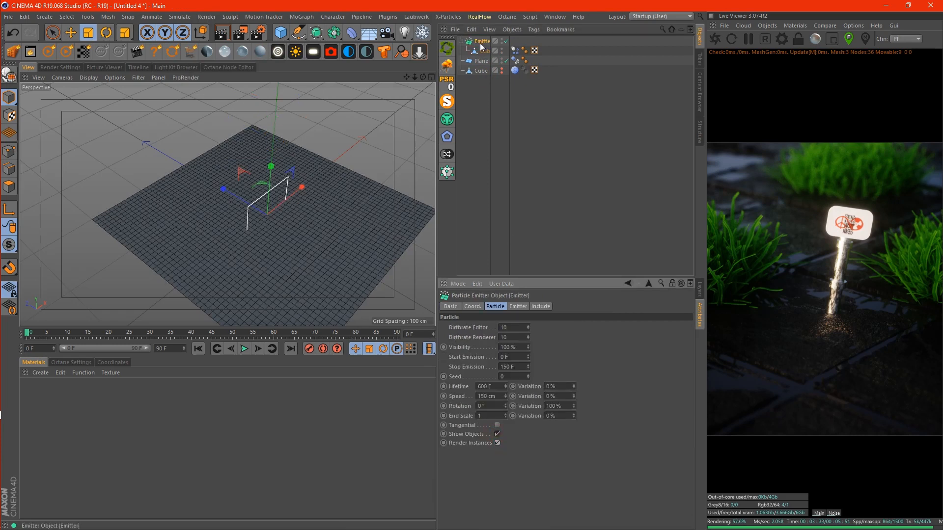
Step: Pitch the emitter to -90° so it faces down and raise it to about 141 cm above the plane
click(117, 362)
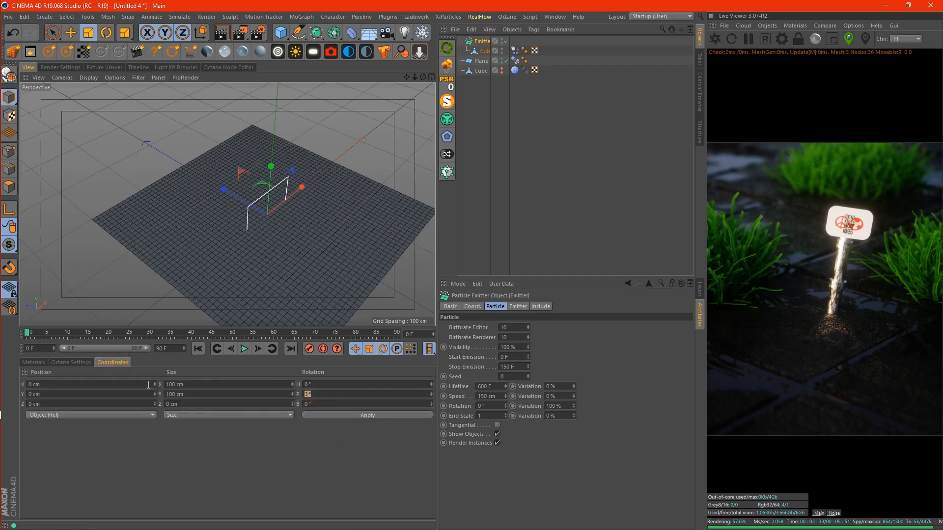
key(Return)
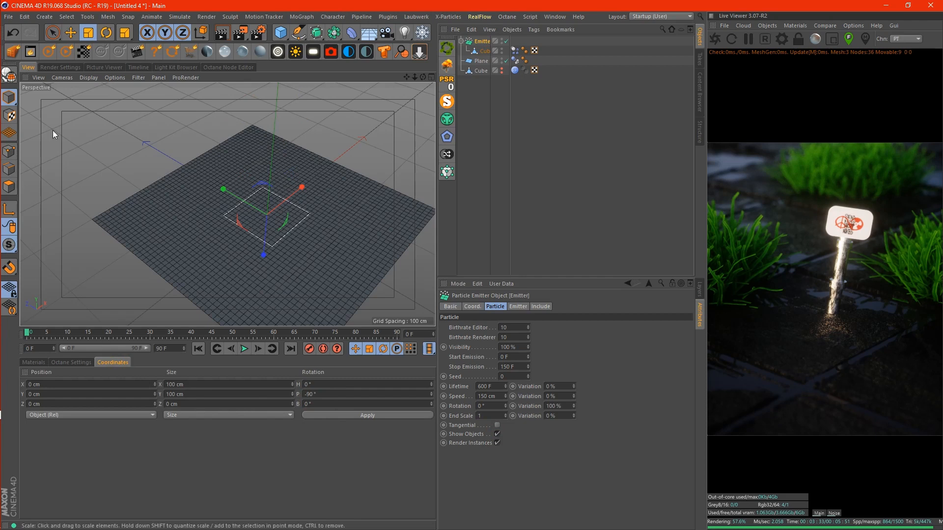
key(e)
drag(263, 254, 268, 186)
Step: Set the emitter's X-Size and Y-Size to 250 cm and play the simulation to check the falling rocks
click(478, 43)
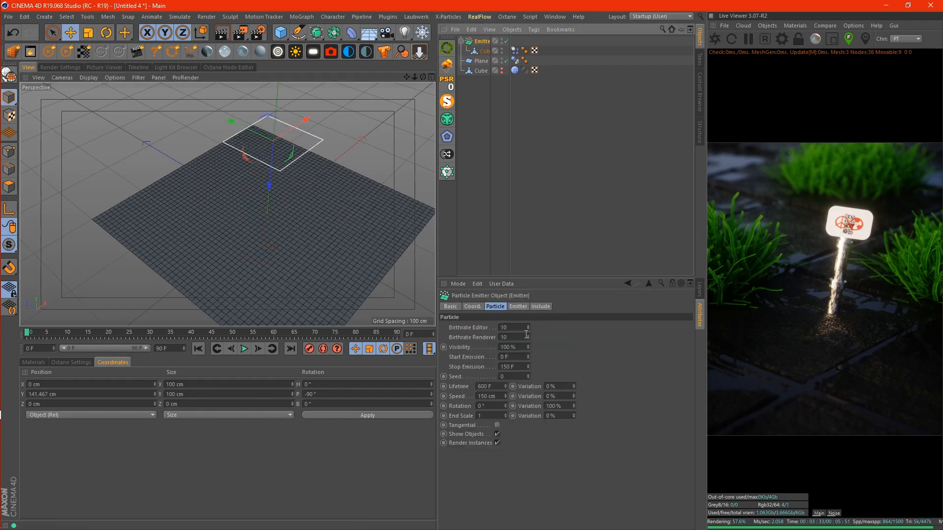
click(520, 306)
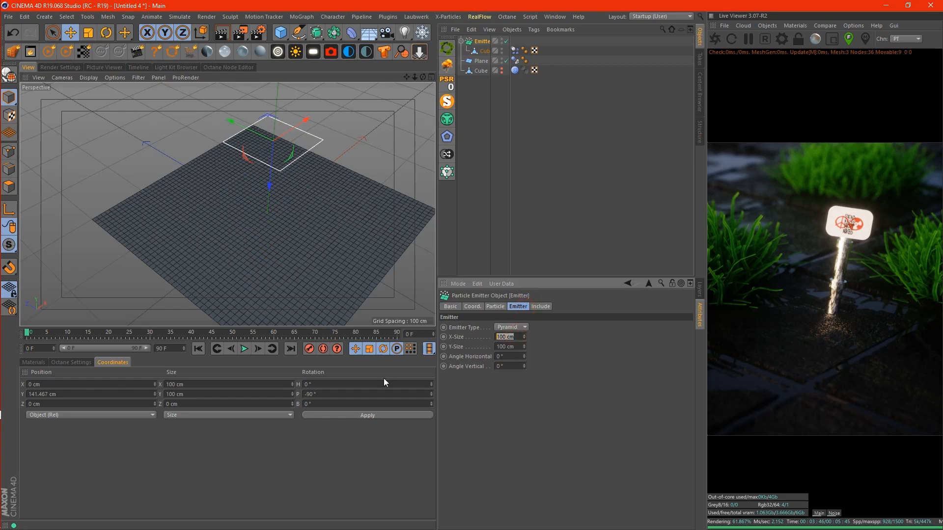
text(250)
key(Tab)
text(2)
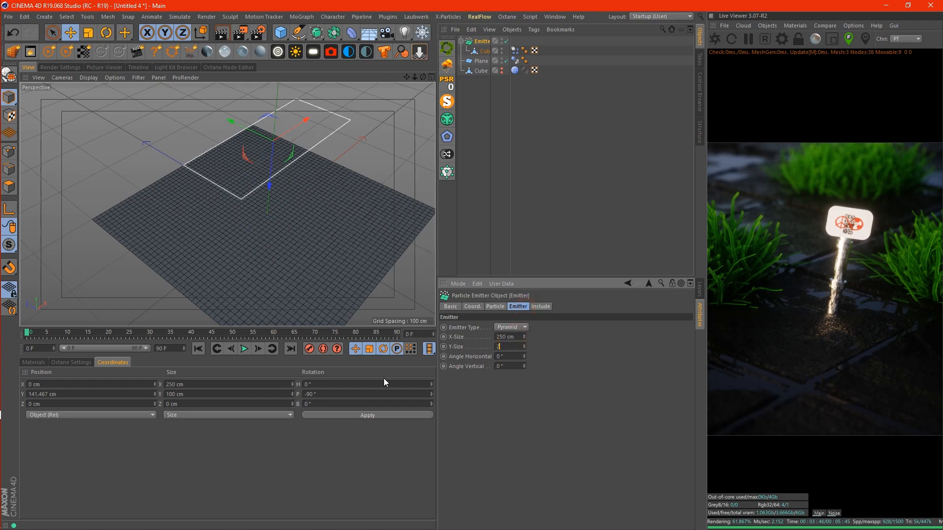
text(50)
key(Return)
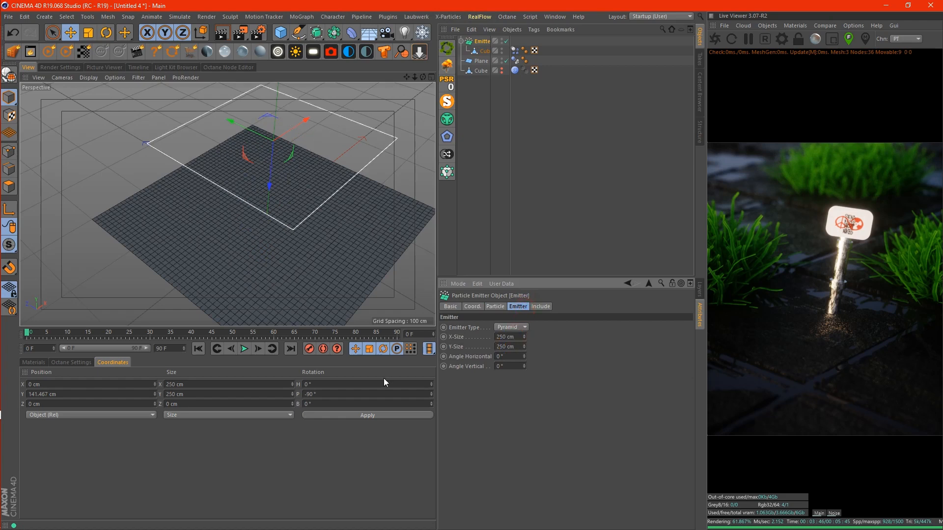
click(244, 350)
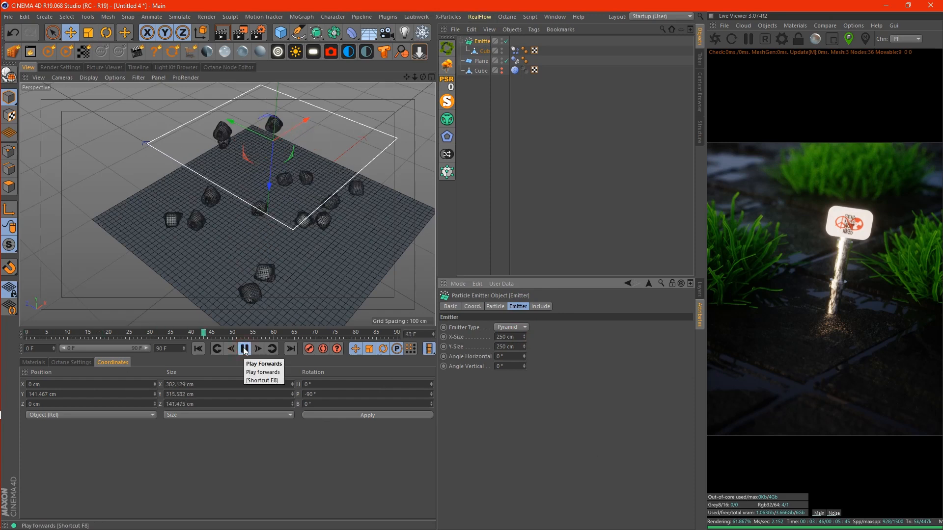
click(244, 350)
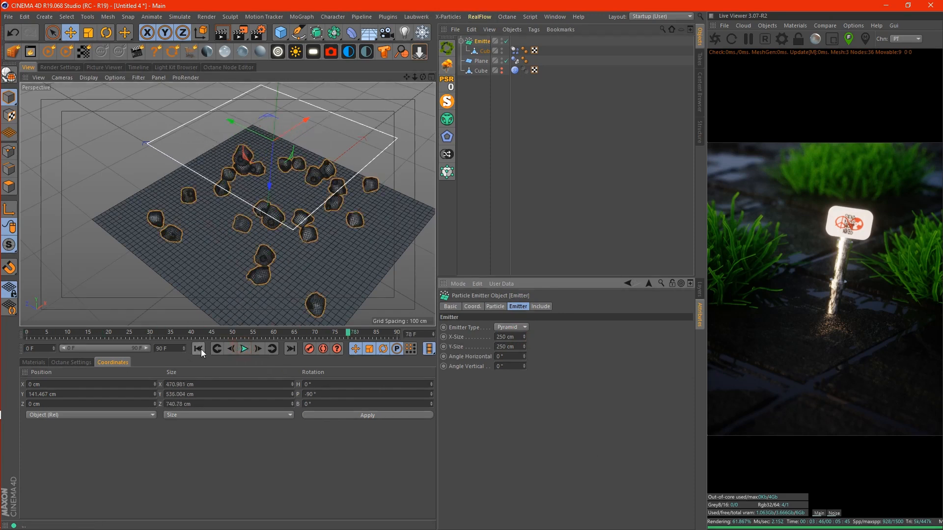
Step: Scale Cube.1 down to about 3.4 × 4.2 × 3.1 cm, preview the simulation, and return to the first frame
click(485, 51)
key(t)
drag(307, 136, 46, 183)
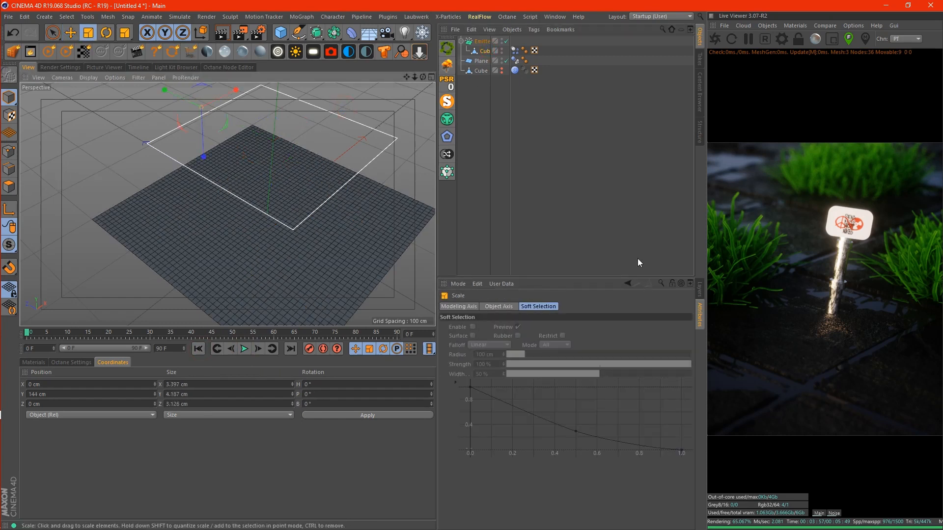
click(244, 349)
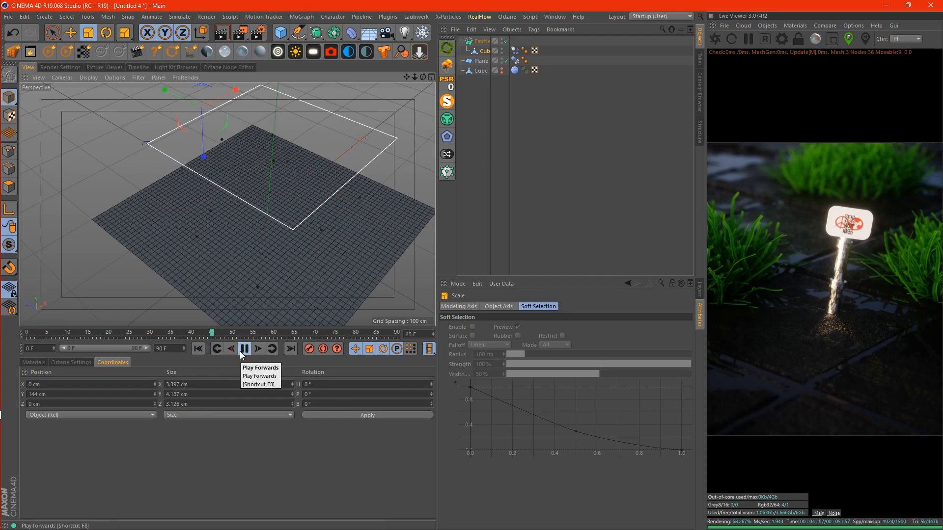
click(244, 349)
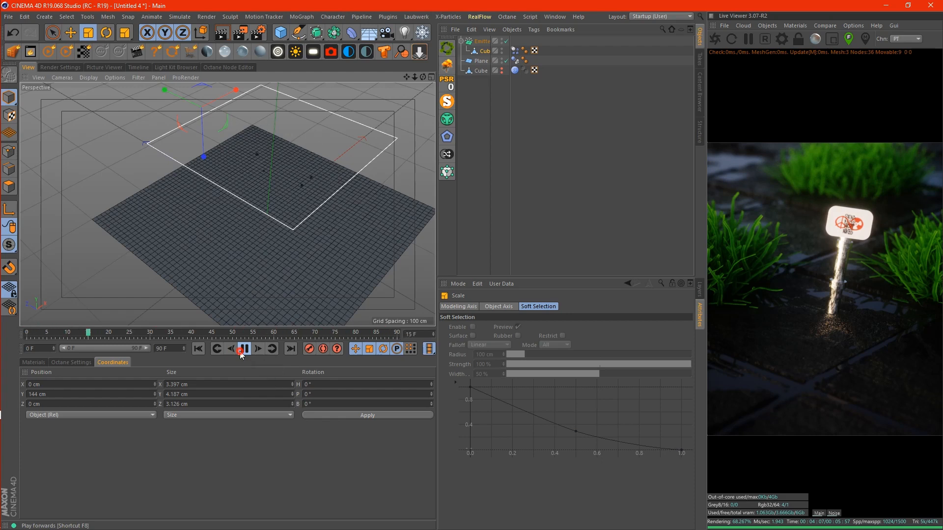
click(198, 349)
Step: Set the emitter's particle rotation to 50°
click(483, 42)
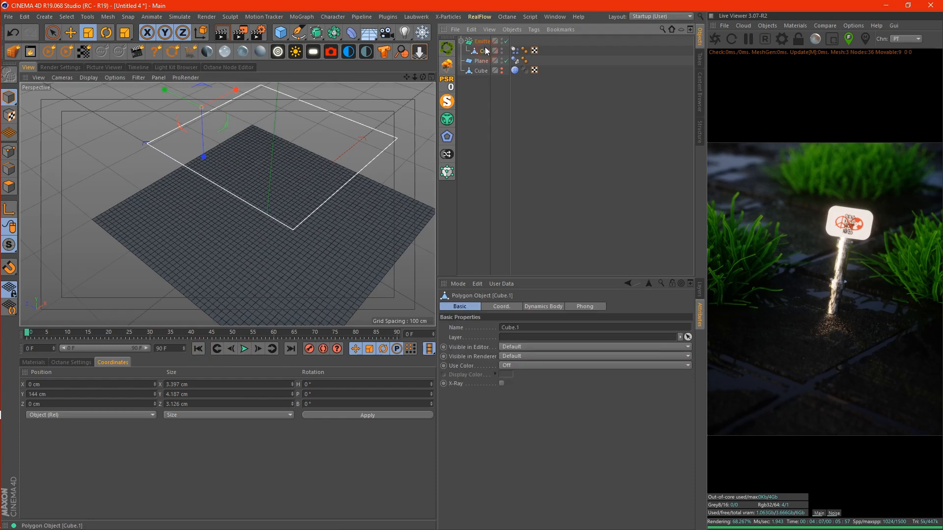
click(499, 307)
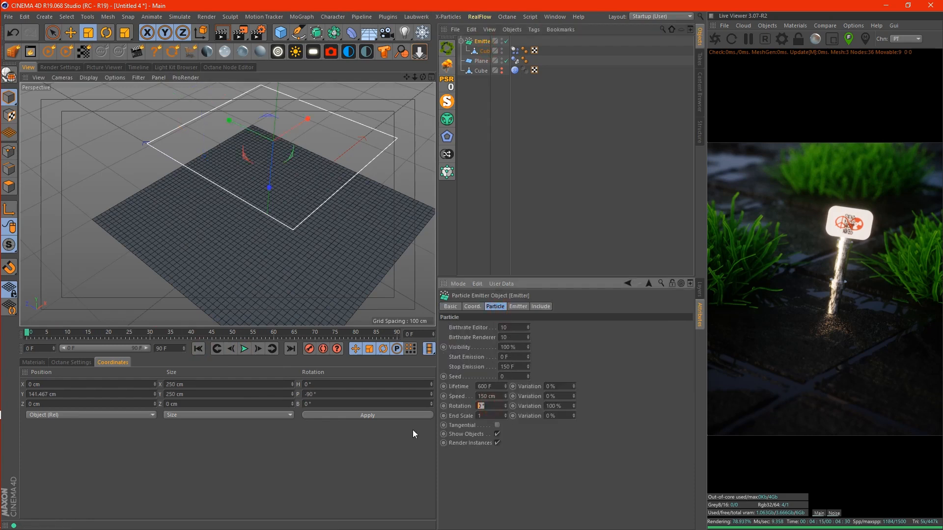
text(50)
key(Return)
Step: Set the emitter's editor and renderer birthrates to 500
click(505, 328)
text(500)
key(Tab)
text(500)
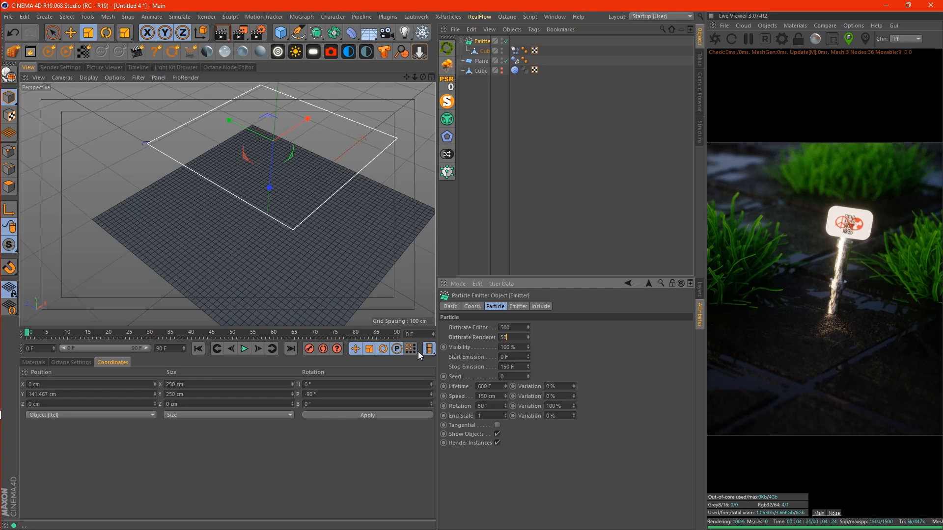
Step: Raise the emitter's editor and renderer birthrates to 1000, preview the simulation, and return to the first frame
click(524, 329)
text(1000)
key(Tab)
text(1000)
click(244, 349)
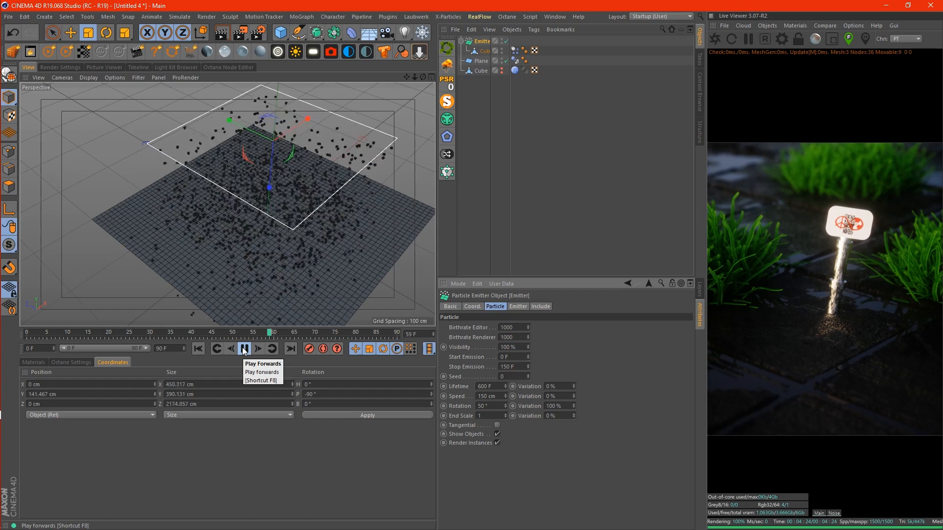
click(244, 349)
click(199, 349)
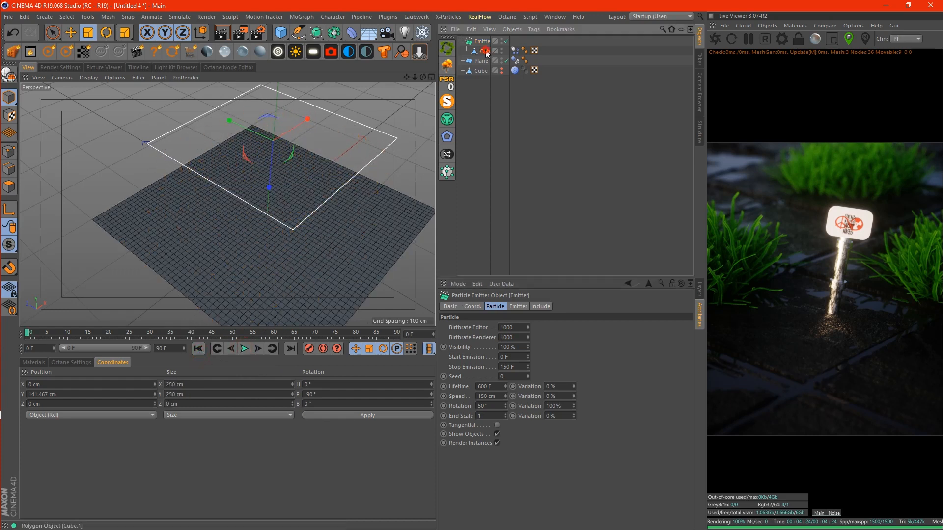
Step: Scale Cube.1 down further to about 1 × 1.2 × 0.9 cm, preview the simulation, and rewind it
click(485, 51)
drag(293, 148, 90, 231)
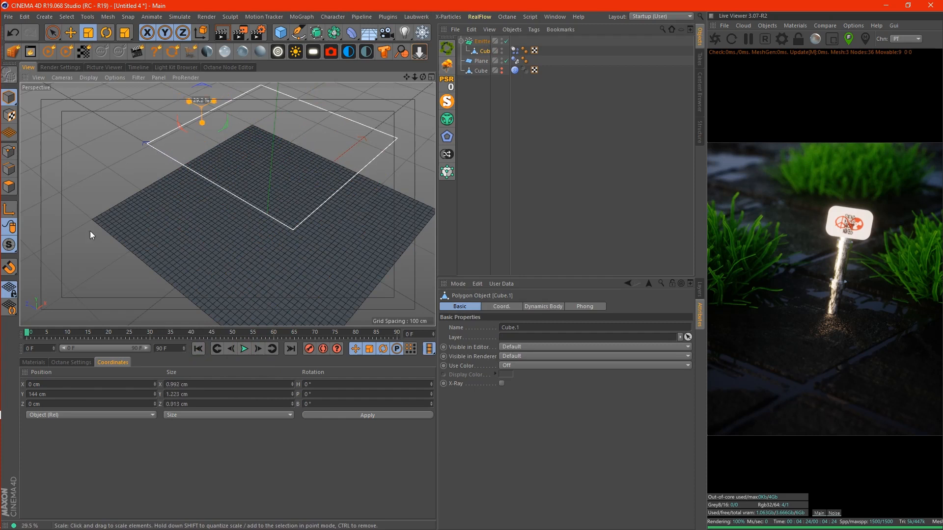
click(244, 349)
click(245, 349)
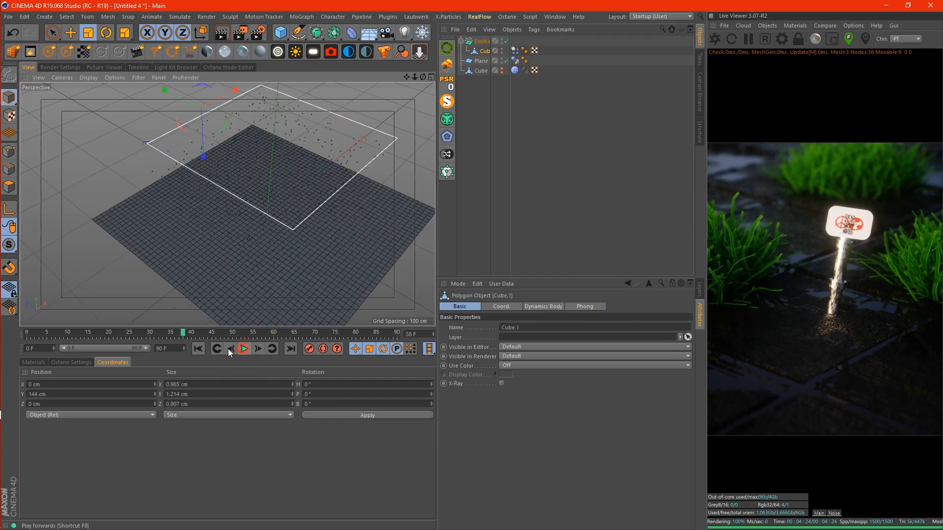
click(198, 349)
Step: Delete the original hidden Cube and group the emitter, its pebble, and the plane into one null
key(ctrl+a)
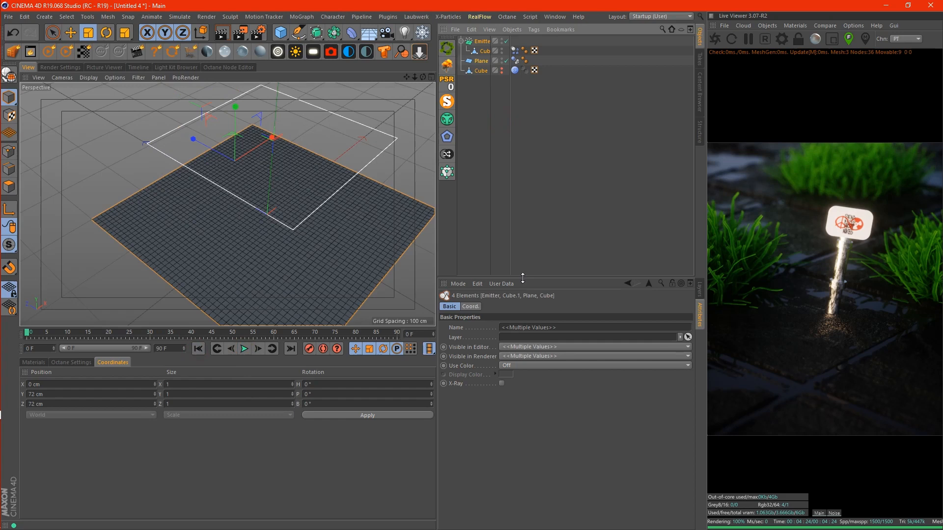
click(523, 232)
click(481, 72)
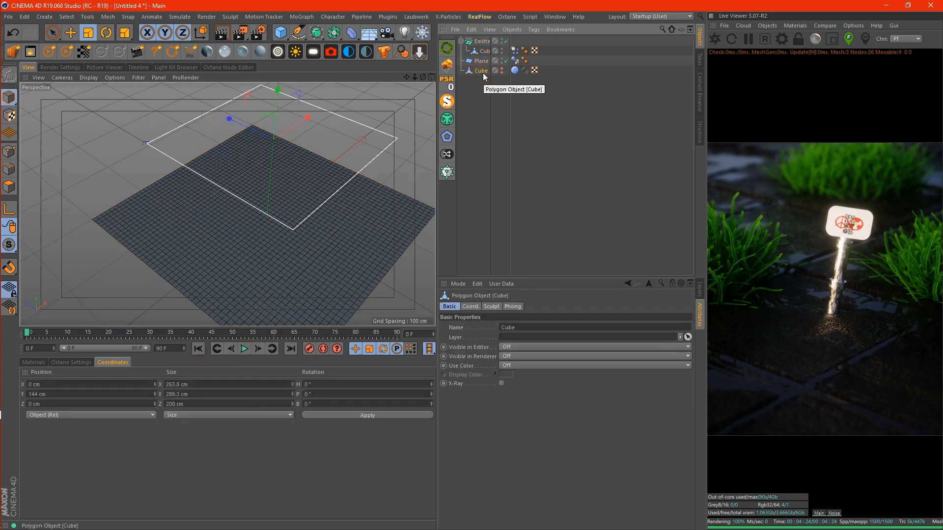
key(Delete)
key(ctrl+a)
key(alt+g)
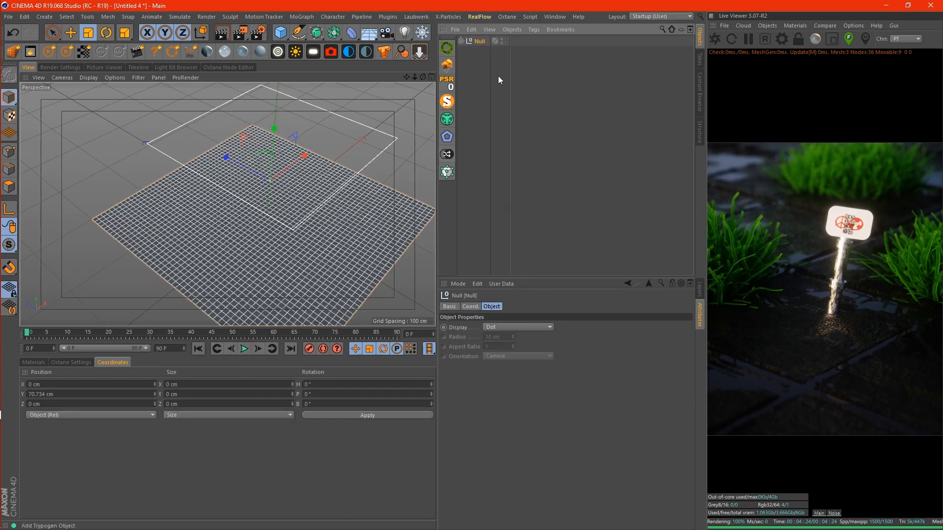
Step: Copy the grouped null and paste it into the Untitled 2.c4d project
click(498, 75)
click(475, 41)
key(v)
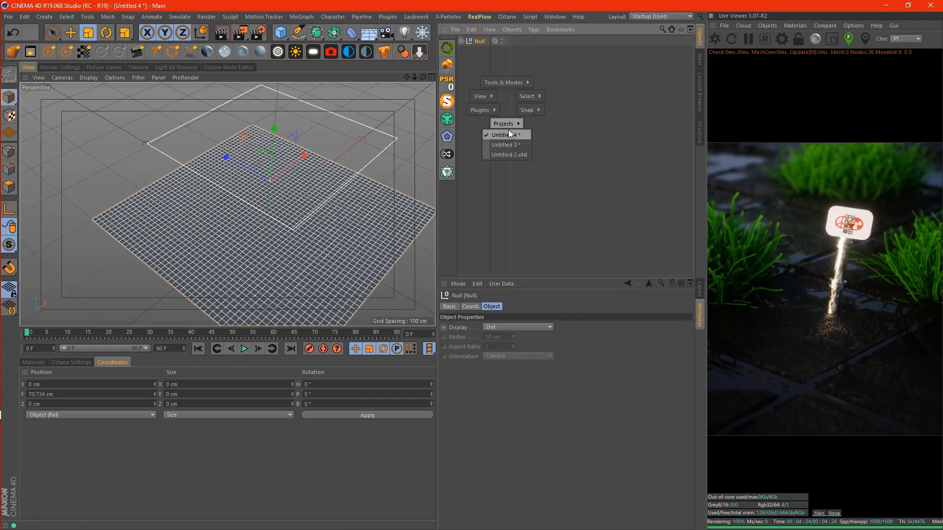
click(503, 153)
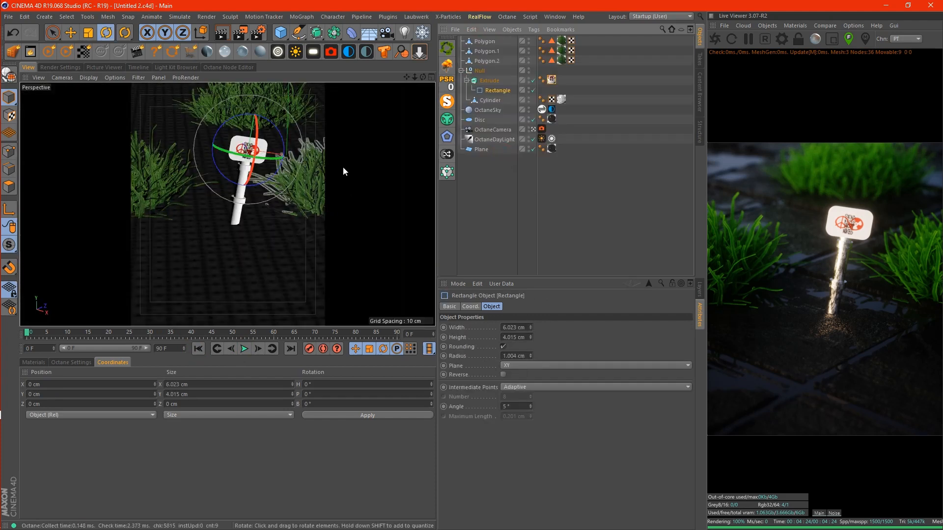
key(ctrl+v)
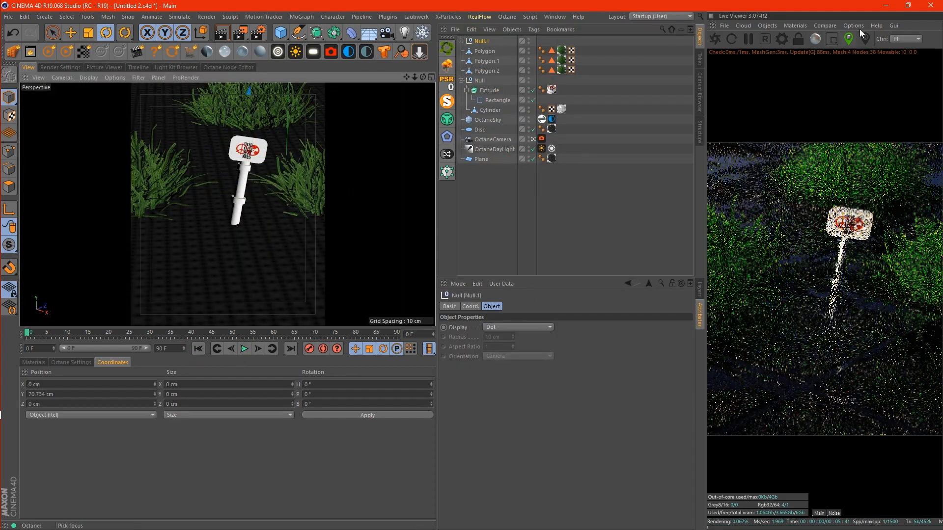
Step: Leave the OctaneCamera view and move the Dynamics Body tag from the pasted plane to the scene's ground Plane
click(854, 25)
click(849, 38)
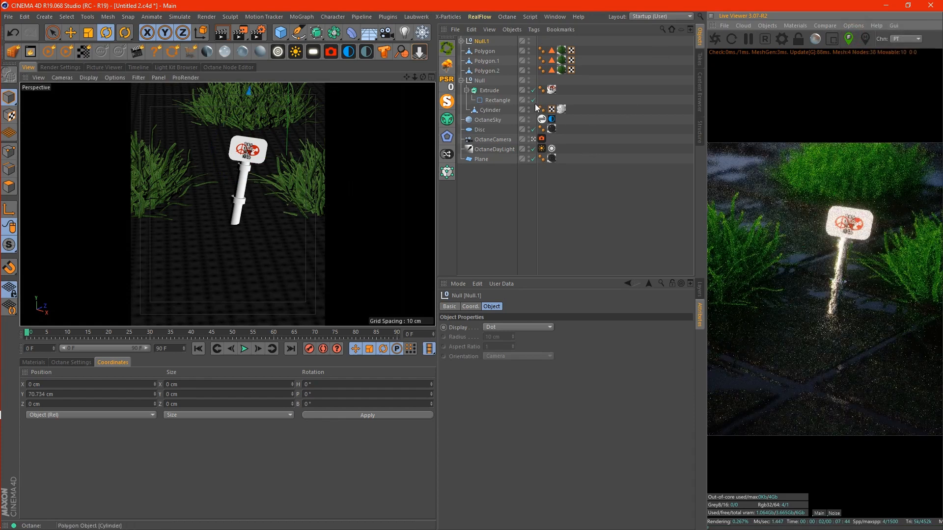
click(534, 140)
scroll(274, 143, down, 12)
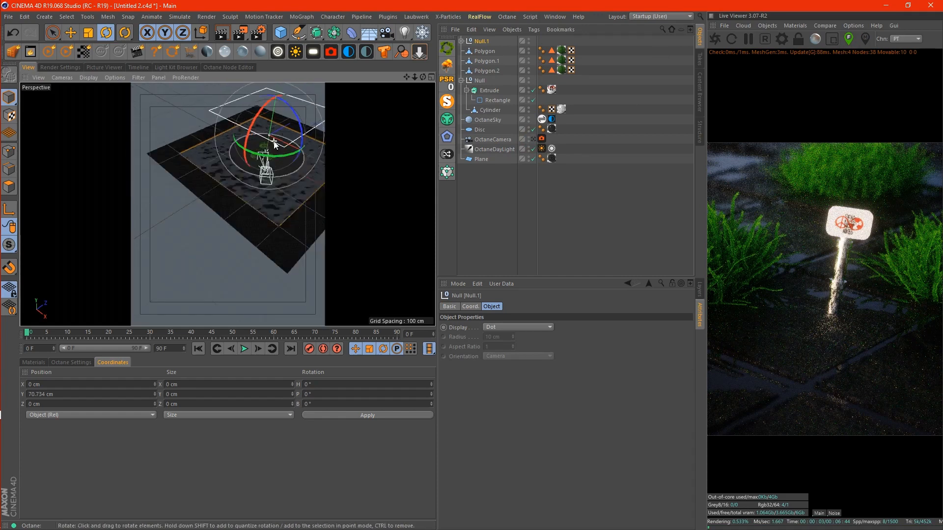
drag(422, 78, 427, 147)
alt+drag(227, 204, 228, 204)
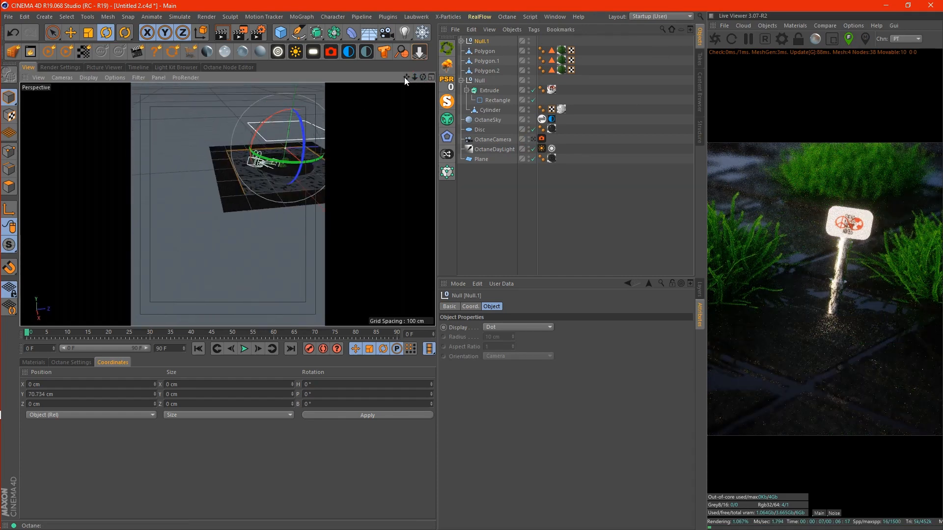
drag(406, 78, 363, 80)
click(461, 41)
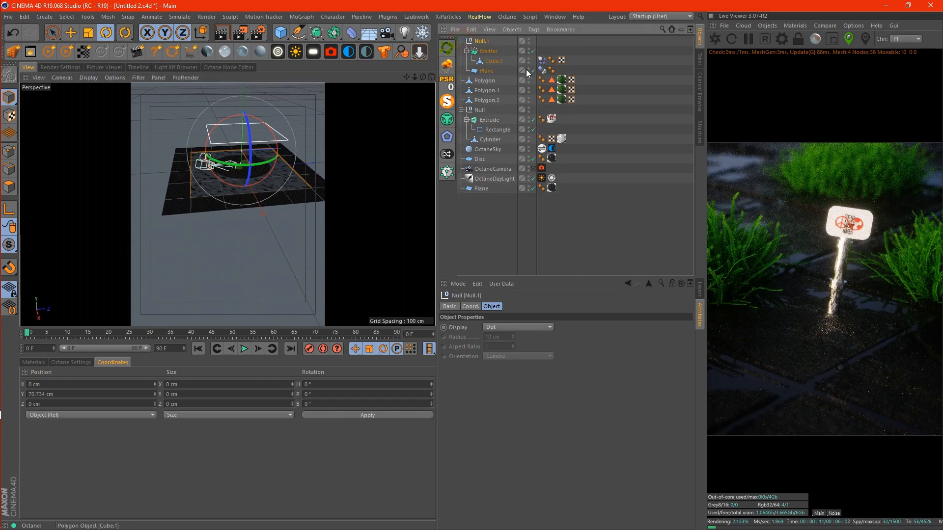
drag(541, 73, 563, 189)
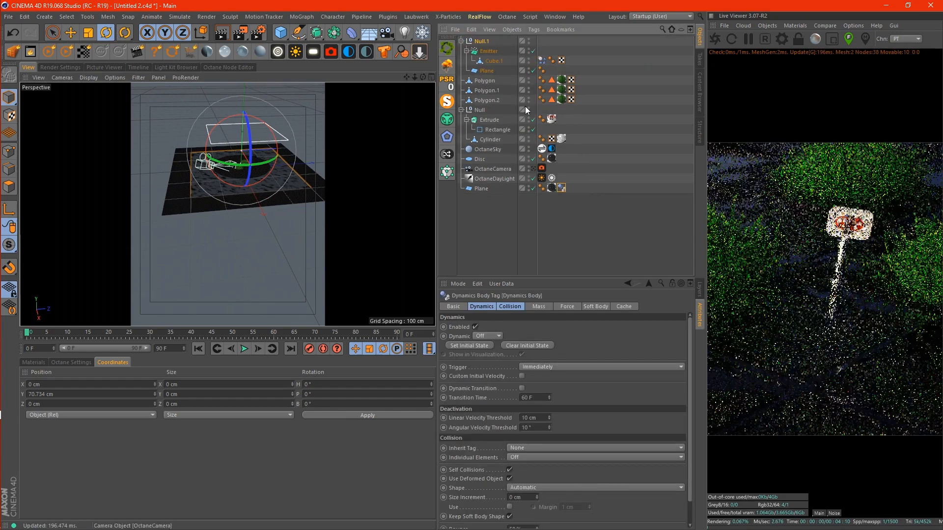
Step: Delete the pasted plane and copy the ground Plane's Dynamics Body tag onto the Disc
click(488, 72)
key(Delete)
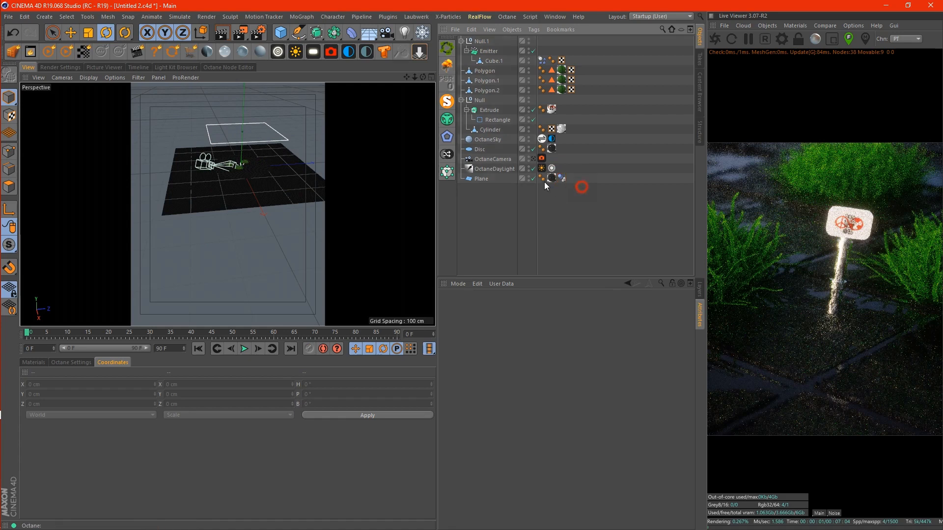
click(562, 179)
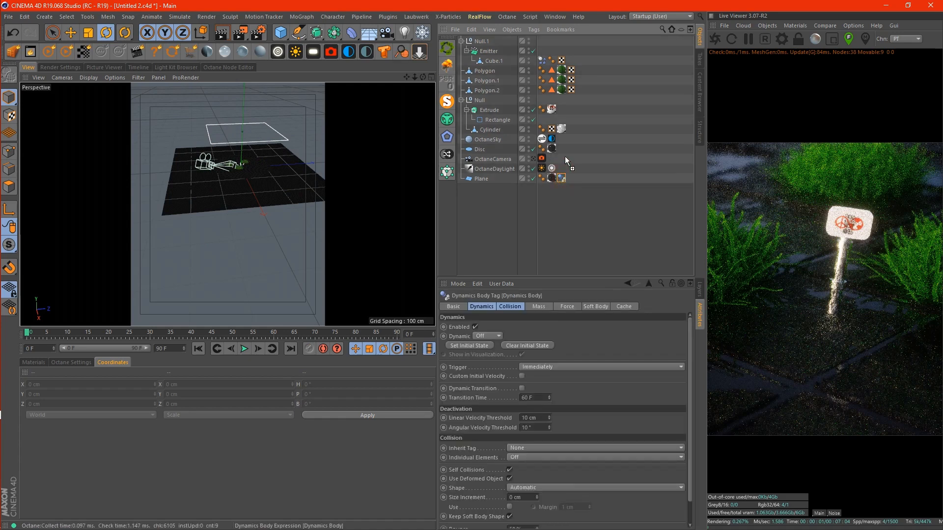
ctrl+drag(565, 156, 565, 148)
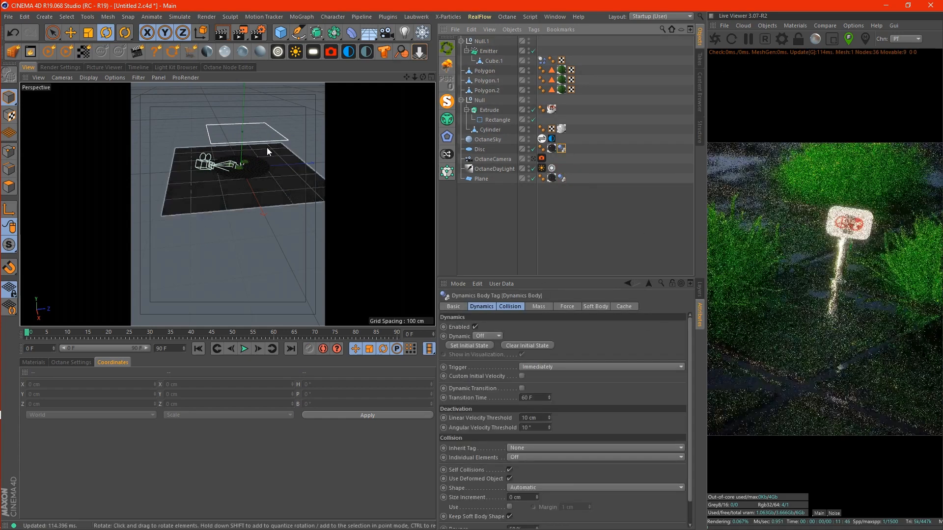
Step: Bake the emitter's particles from frame 0 to 30, including sub-objects
drag(423, 77, 467, 113)
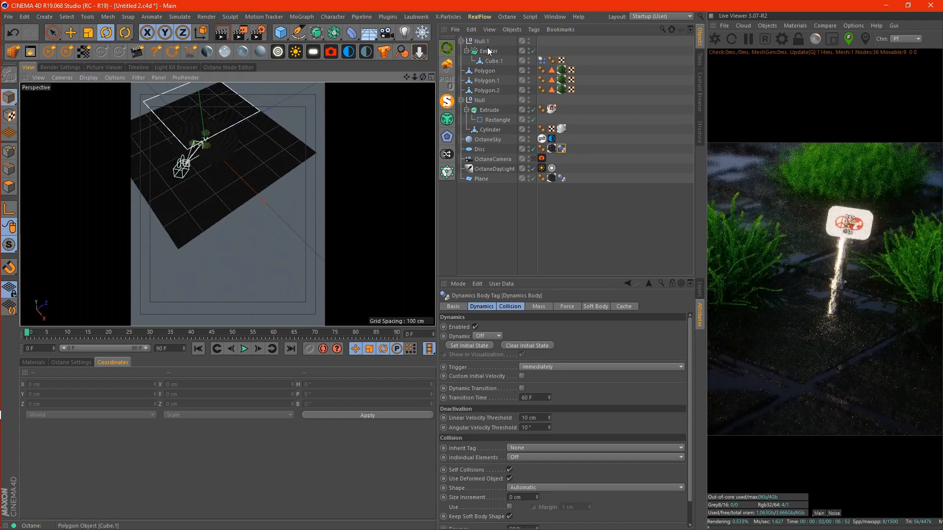
click(489, 51)
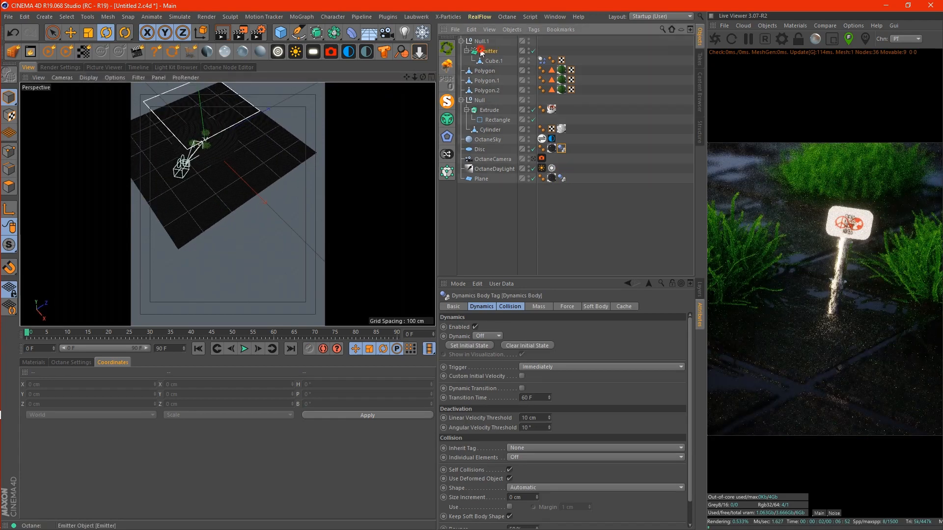
click(175, 19)
mouse_move(187, 54)
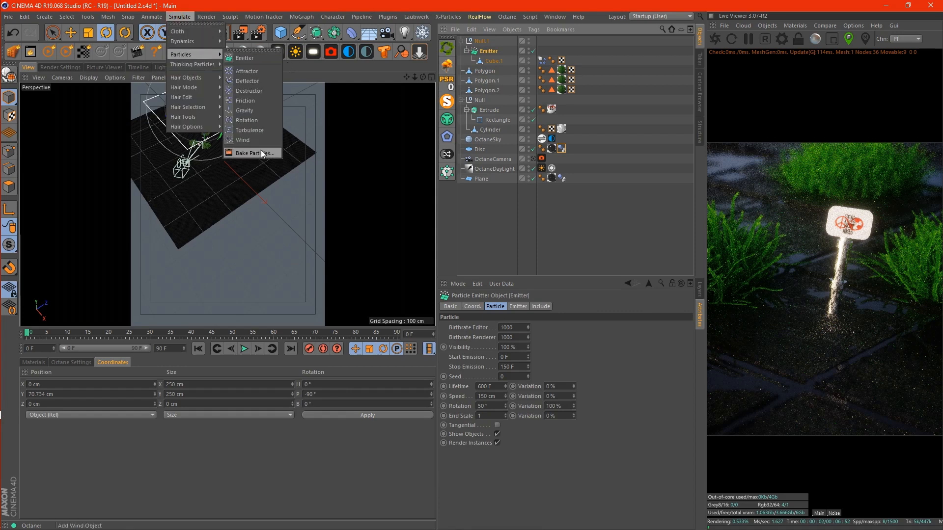
click(255, 154)
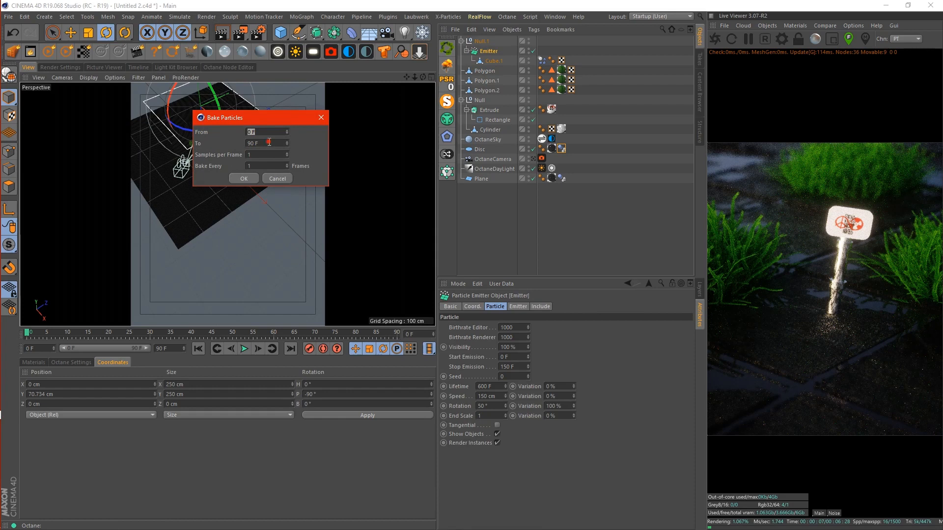
click(269, 143)
text(30)
key(Return)
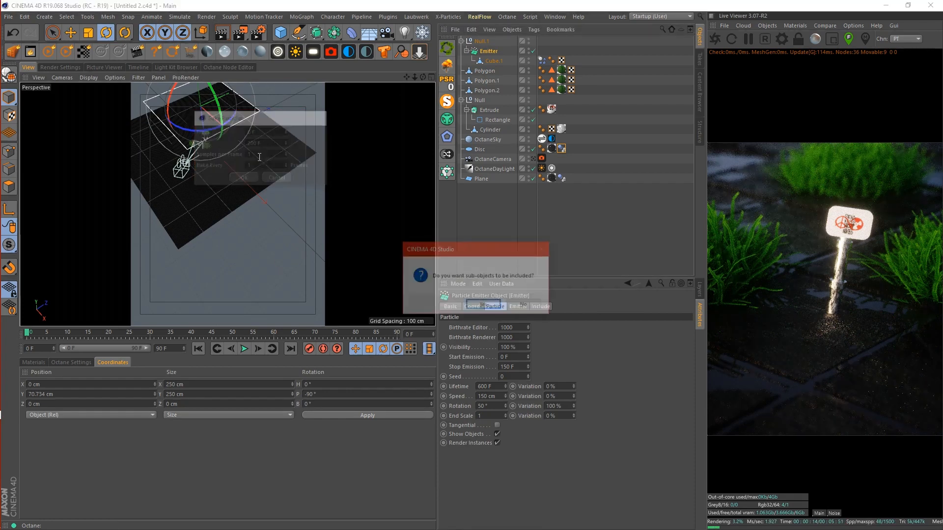
click(484, 305)
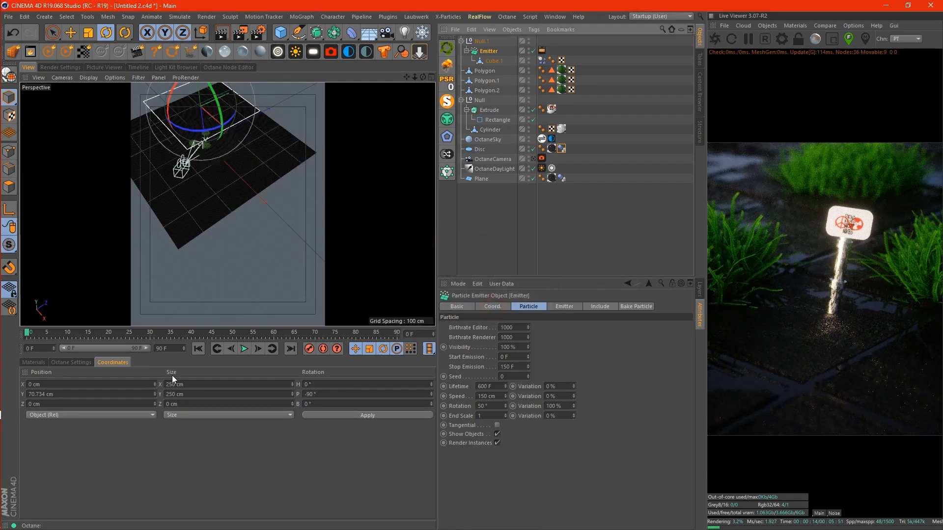
Step: Set the project end to 200 frames and extend the preview range to the full length
click(176, 347)
text(200)
key(Return)
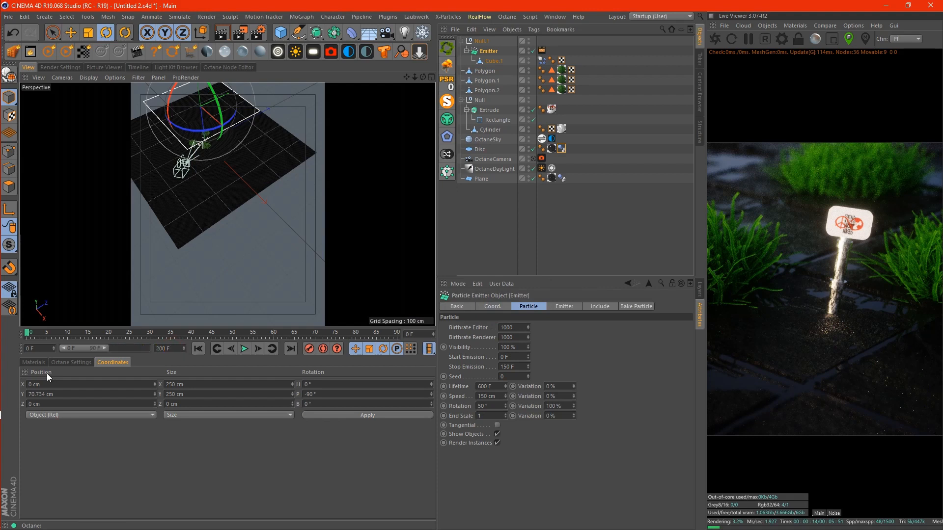
drag(105, 350, 197, 344)
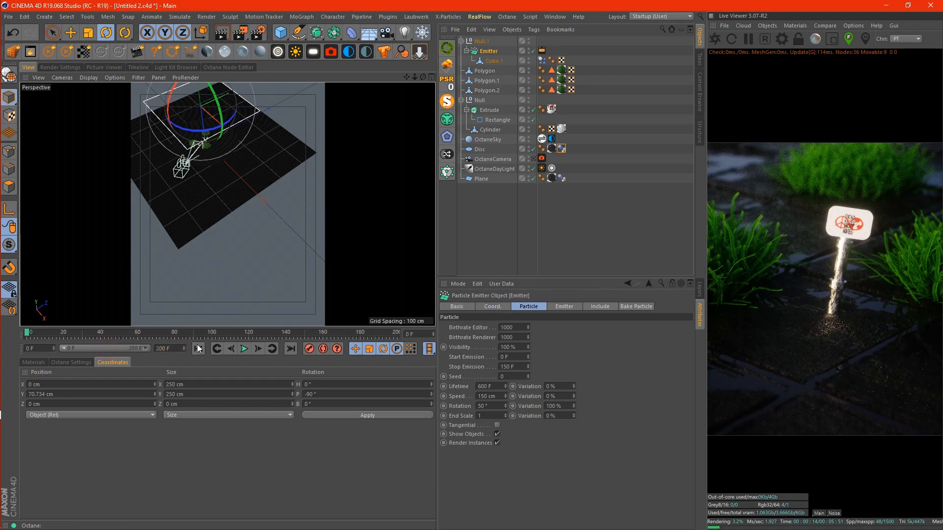
Step: Play the pebble simulation to check the render, stop it, and rewind to the first frame
click(244, 349)
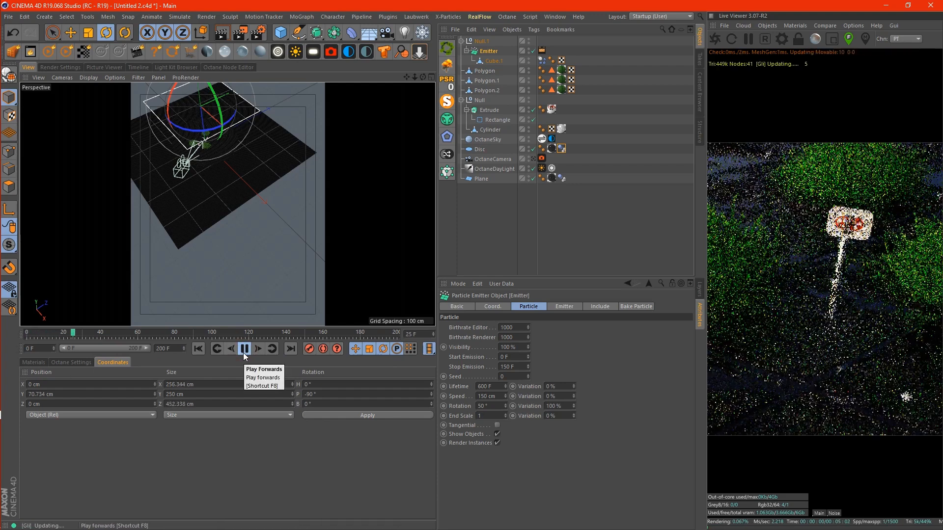
click(244, 352)
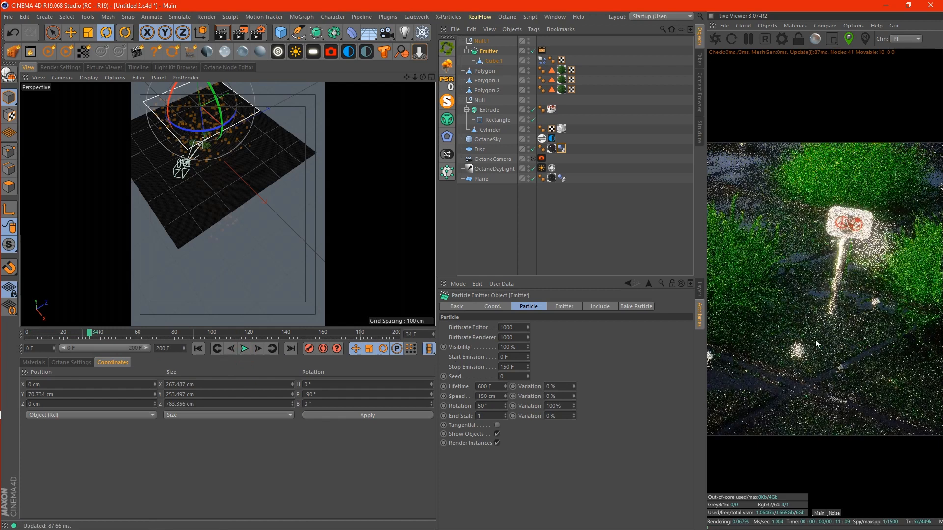
click(201, 350)
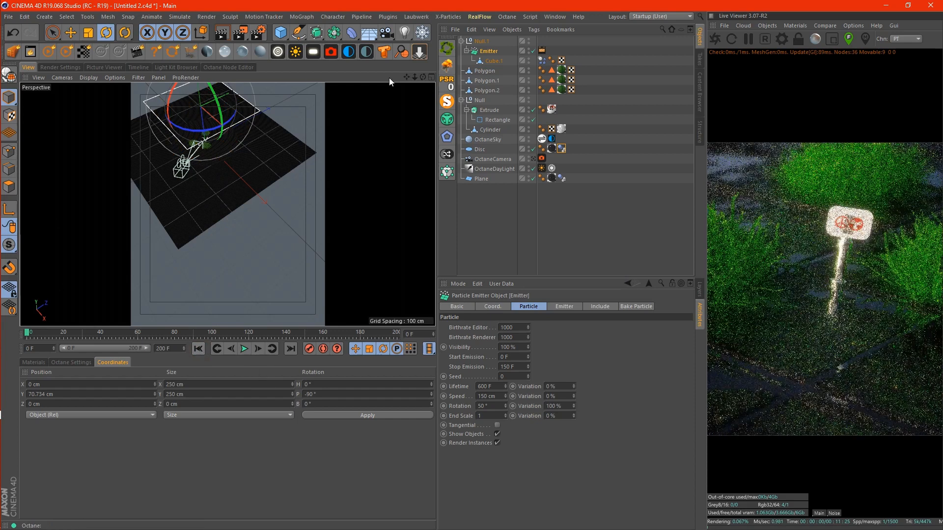
Step: Create an Octane specular material and enable its fake shadows
click(223, 53)
click(42, 361)
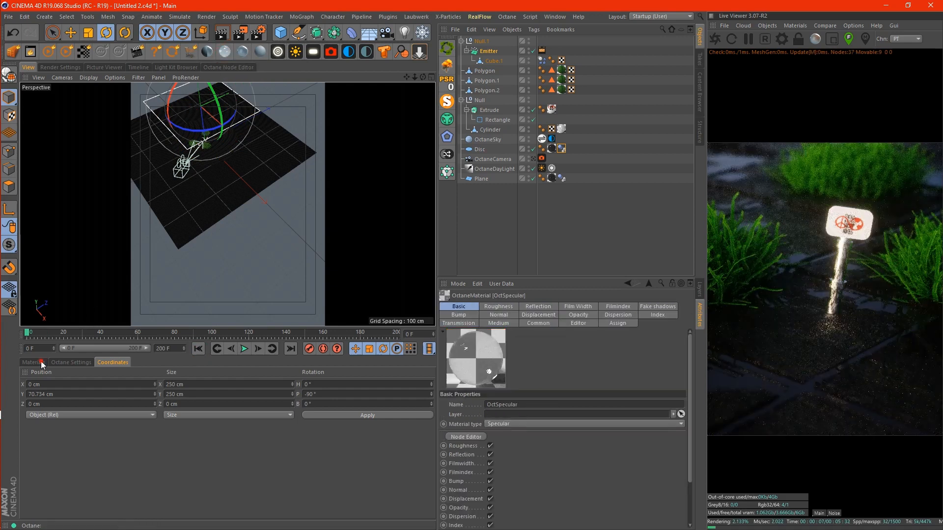
click(795, 25)
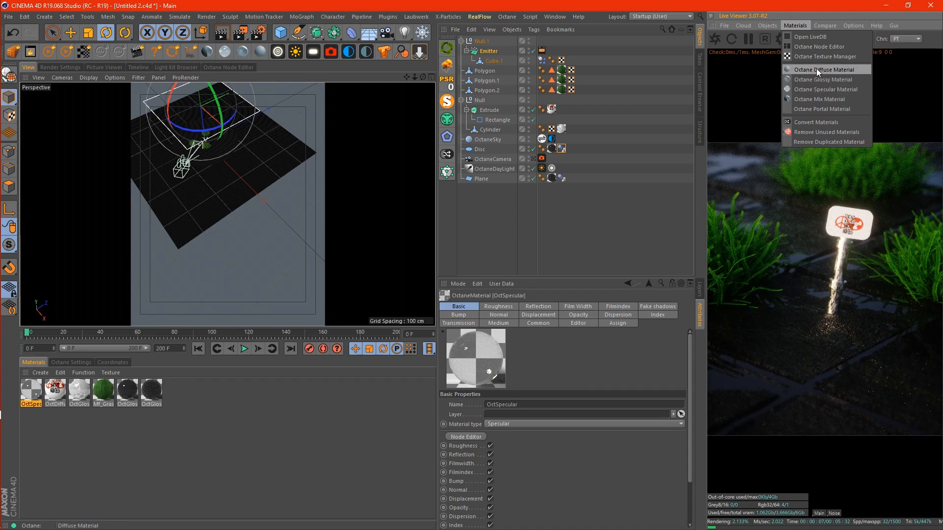
click(824, 25)
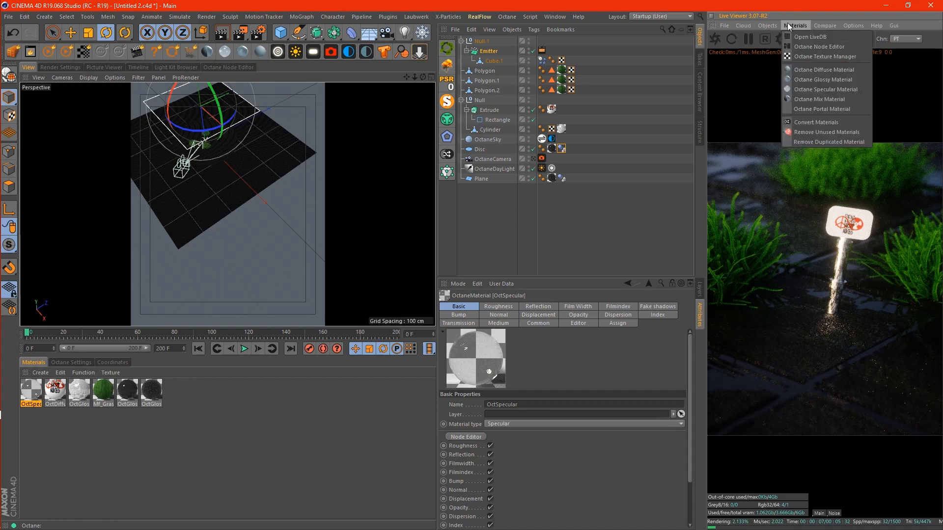
double_click(31, 402)
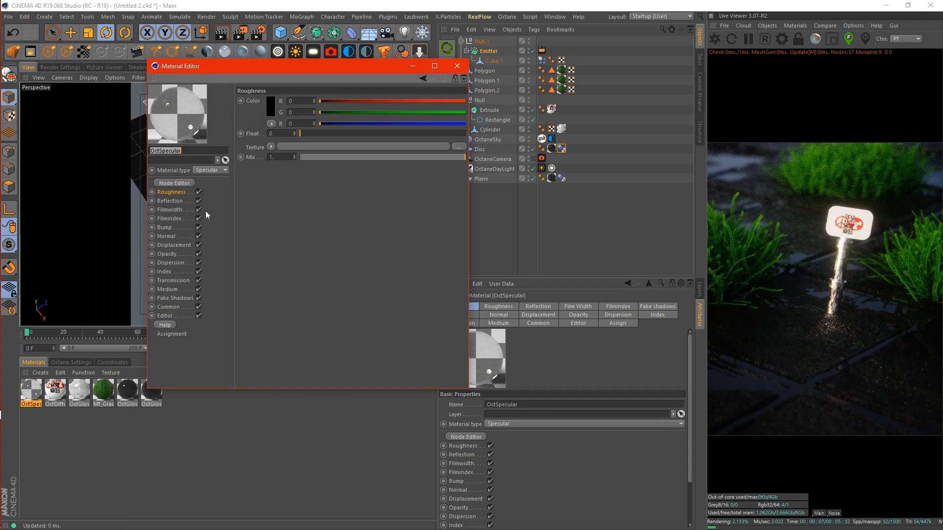
click(173, 298)
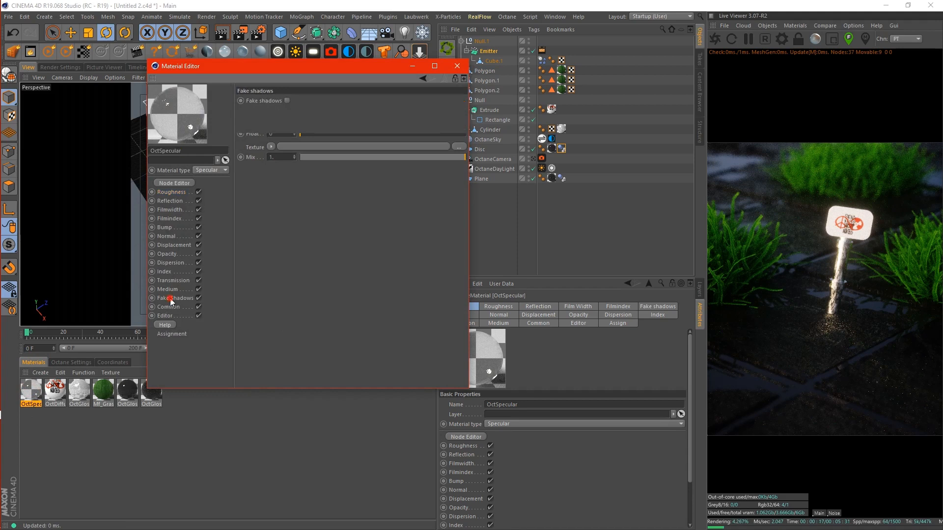
click(286, 101)
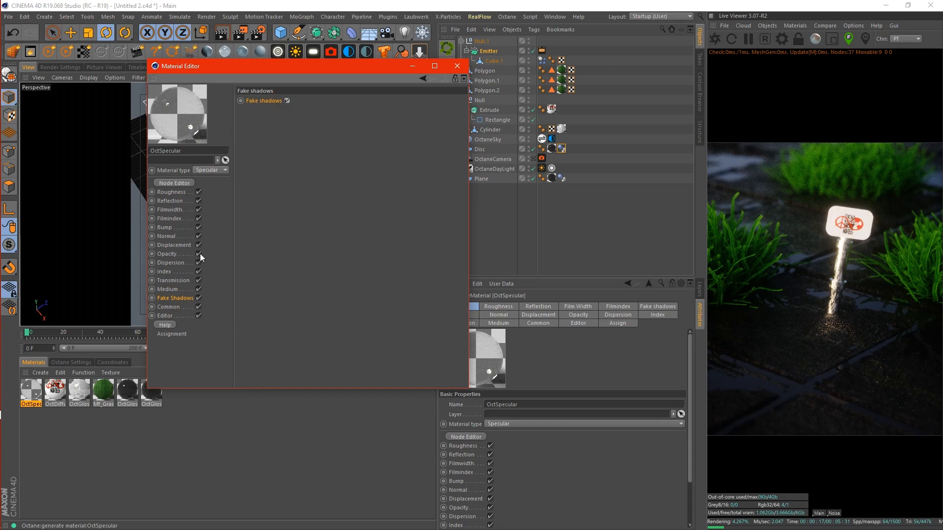
Step: Set the specular material's index to 1.52 and close the Material Editor
click(168, 271)
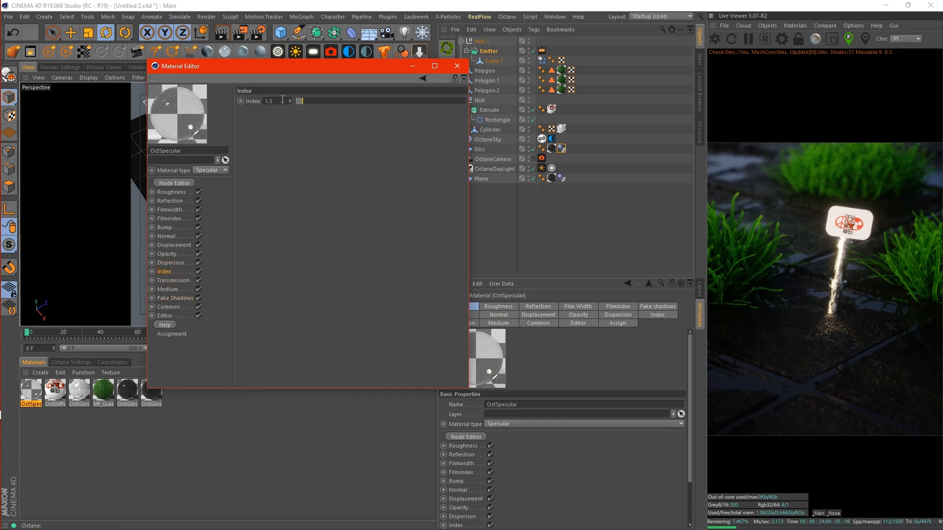
double_click(282, 99)
text(1.52)
key(Return)
click(457, 66)
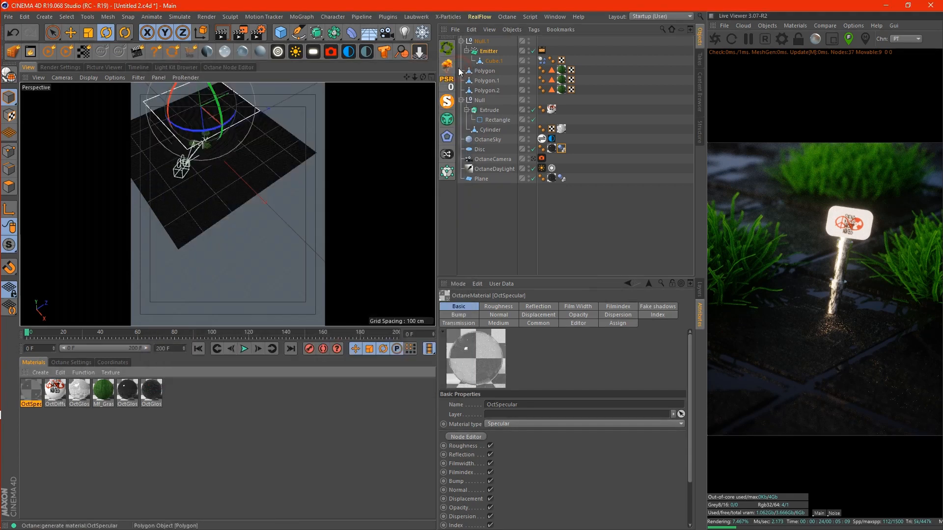
Step: Switch to the Chrome browser and search the web in a new tab for "water ior"
key(alt+Tab)
key(alt+Tab)
key(alt+Tab)
key(alt+Tab)
key(alt+Tab)
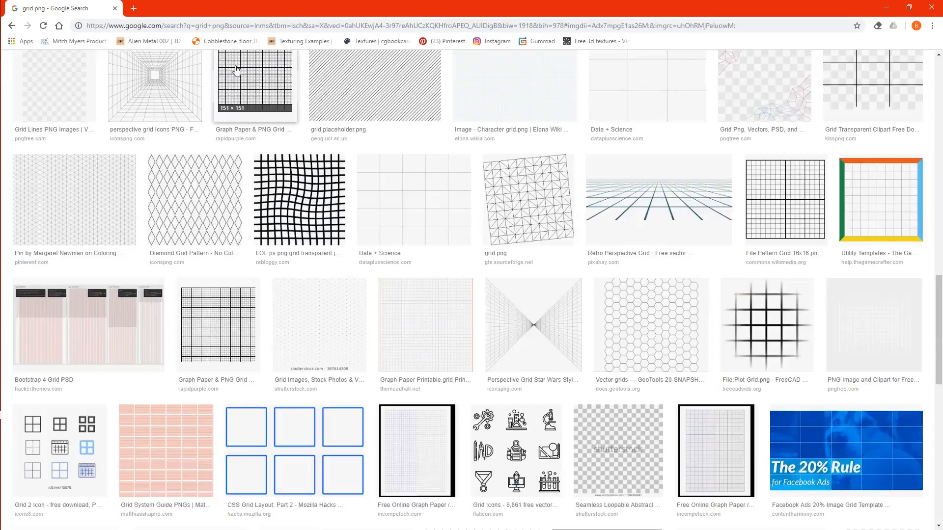
click(133, 9)
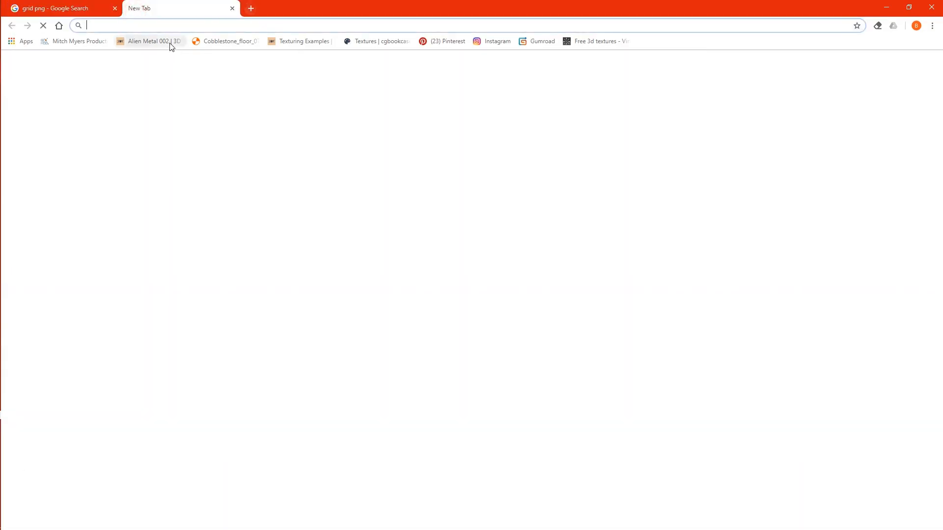
text(water ior)
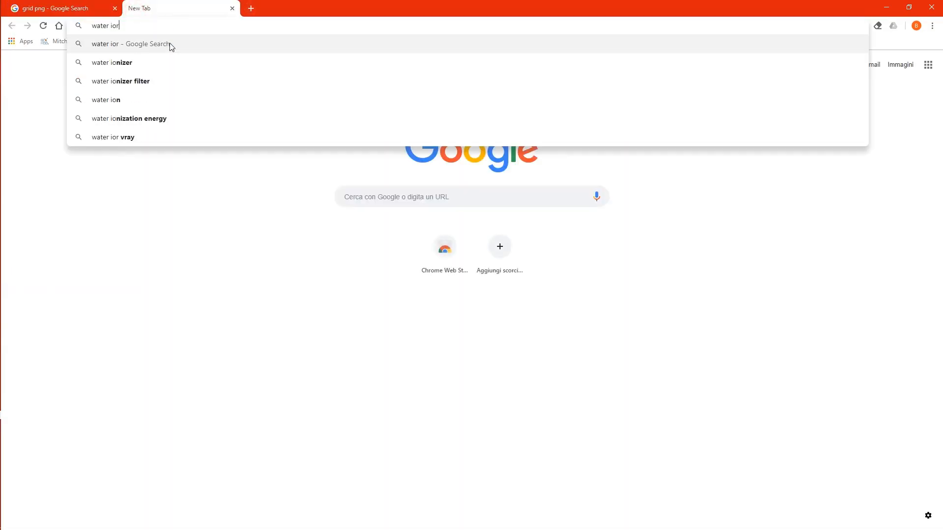
key(Return)
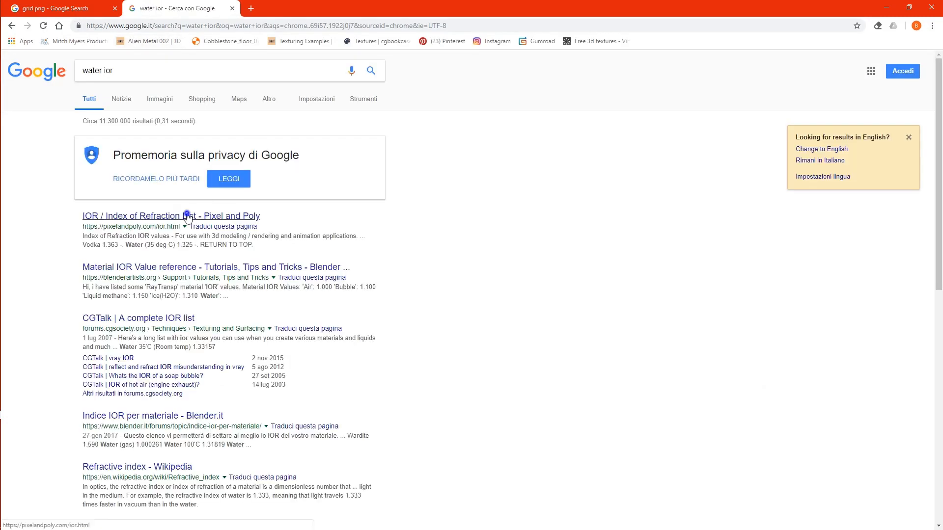
Step: Open the Pixel and Poly IOR list and look up water among the materials starting with W
click(222, 220)
click(280, 7)
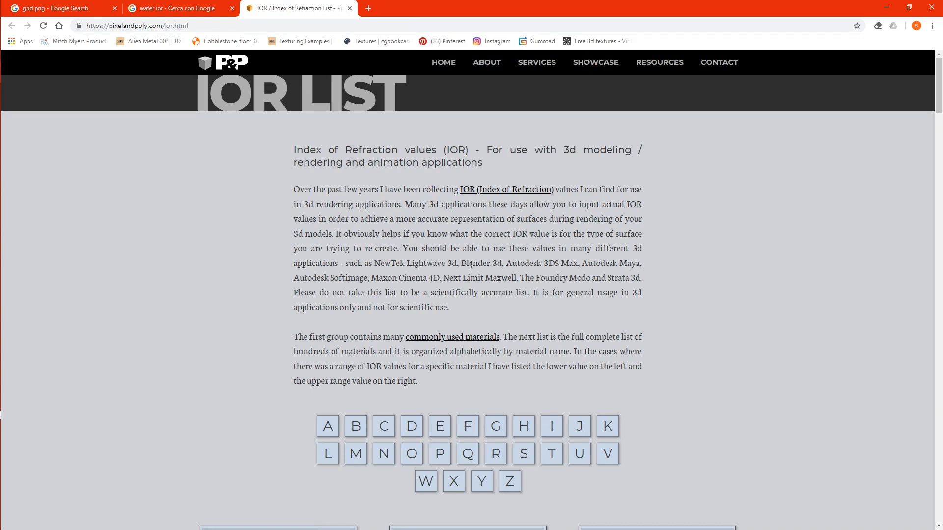
scroll(471, 265, down, 4)
click(425, 284)
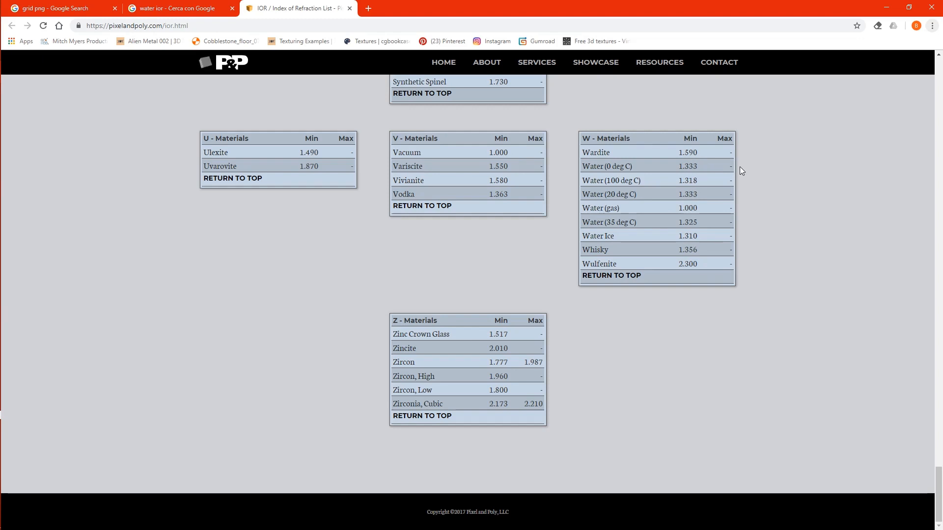
Step: Return to Cinema 4D, set the OctSpecular material's index to 1.333, and close the Material Editor
key(alt+Tab)
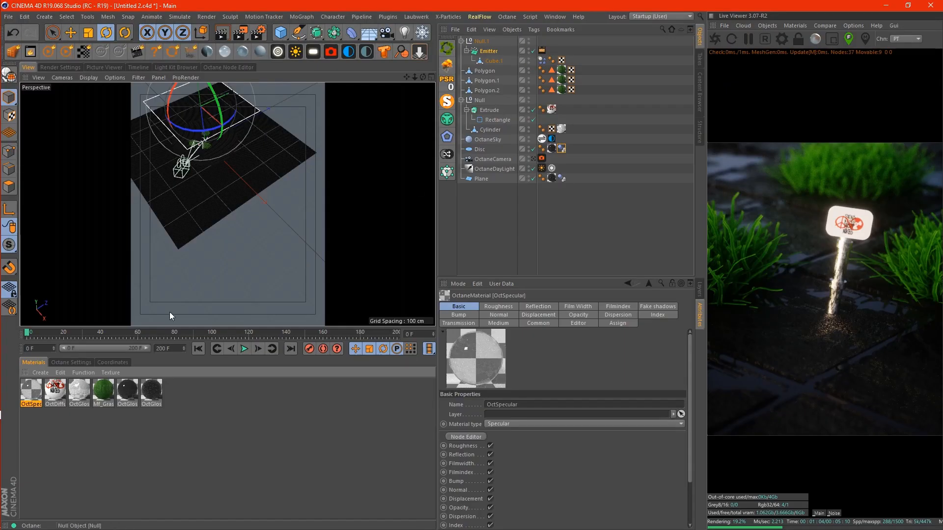
double_click(28, 395)
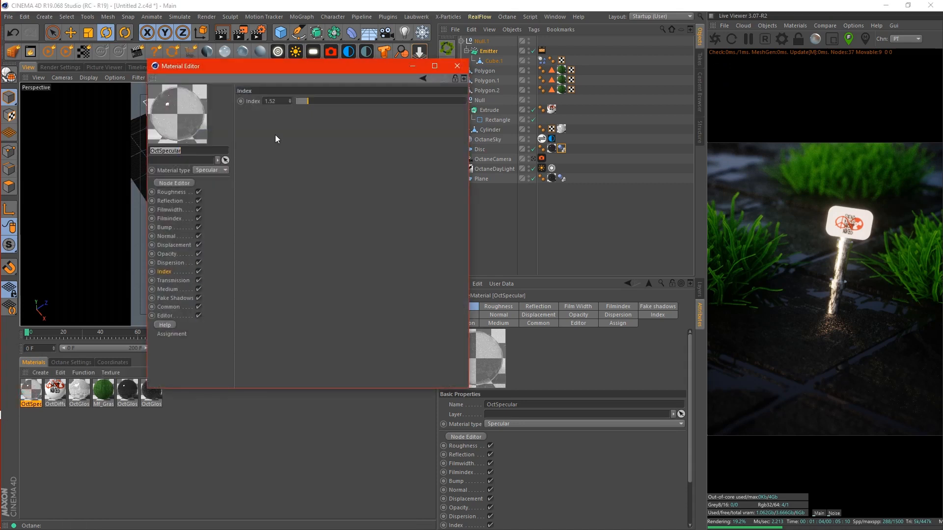
double_click(275, 100)
text(1.333)
key(Return)
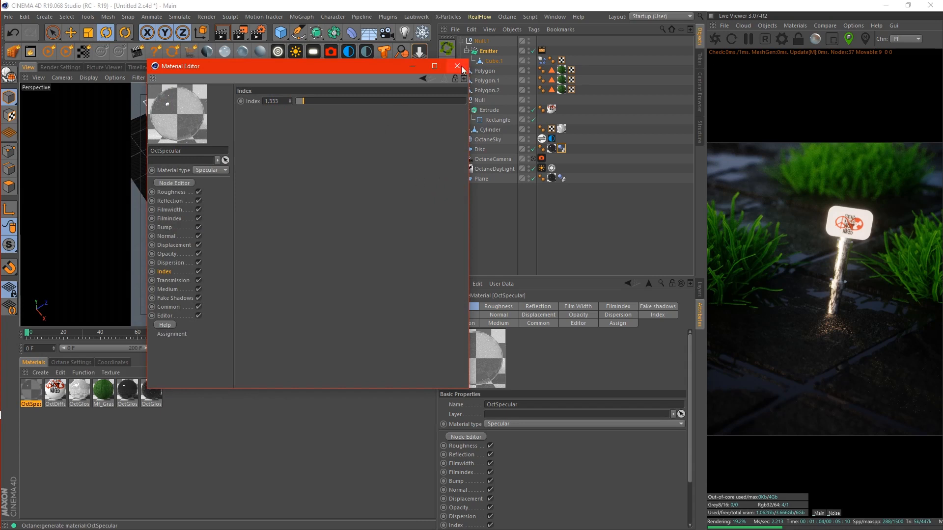
click(460, 69)
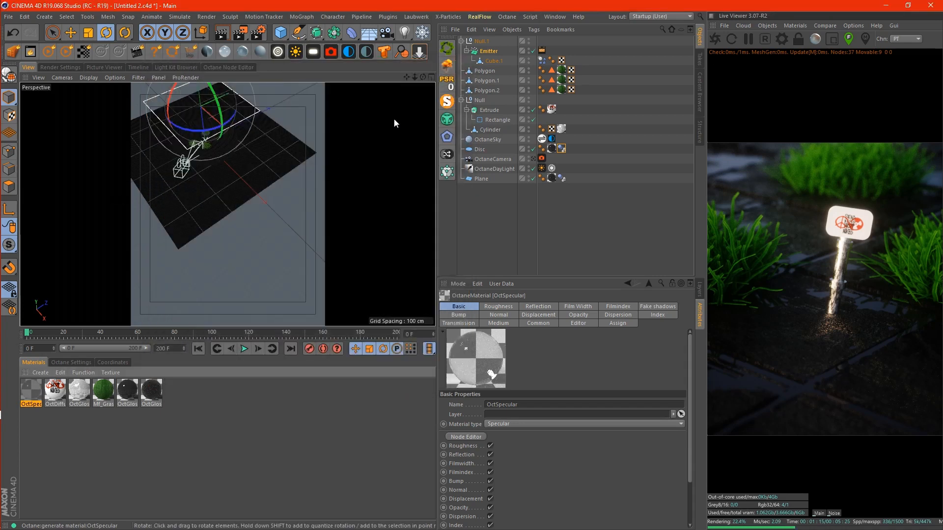
Step: Play the emitter simulation to frame 38, stop it, and apply the OctSpecular material to the cube inside the emitter
click(406, 77)
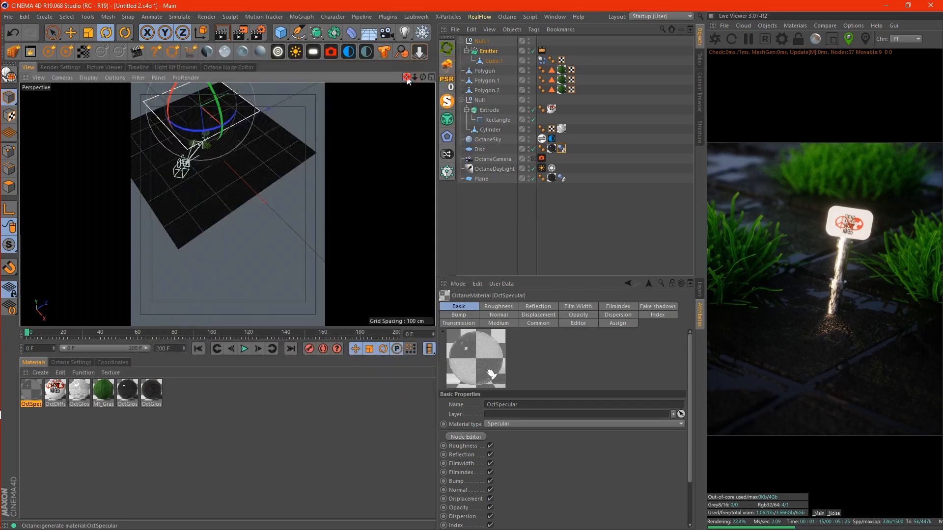
drag(407, 79, 427, 118)
click(244, 349)
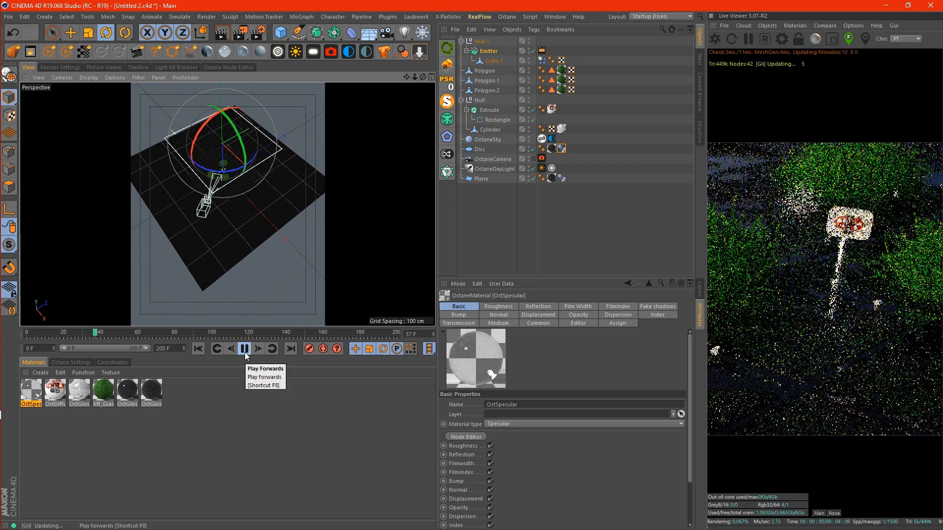
click(245, 350)
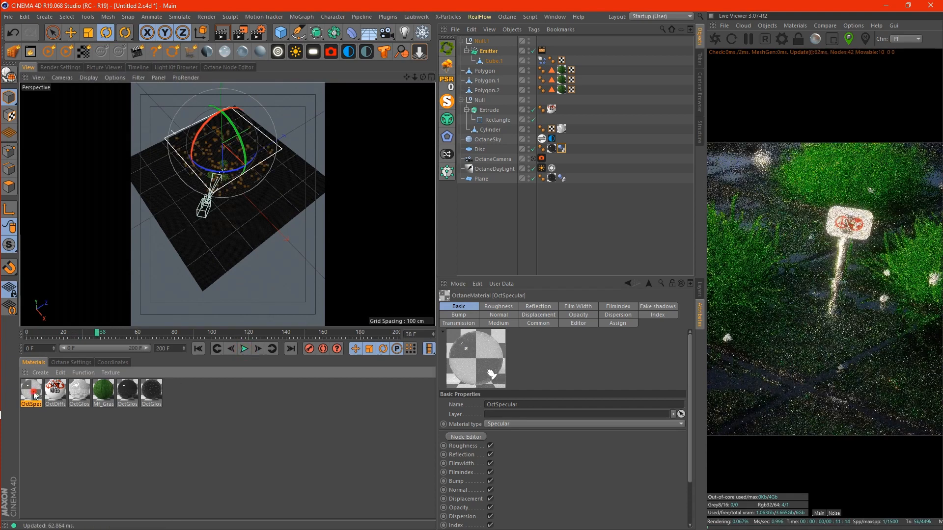
drag(35, 395, 495, 60)
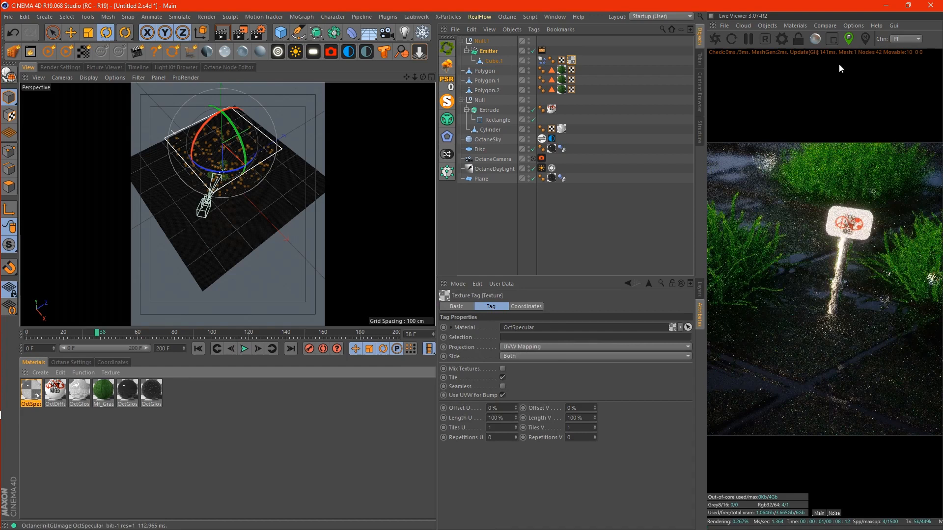
Step: Inspect the falling drops around the sign and grass with render regions in the Live Viewer, and turn the region off
click(832, 39)
drag(916, 311, 743, 138)
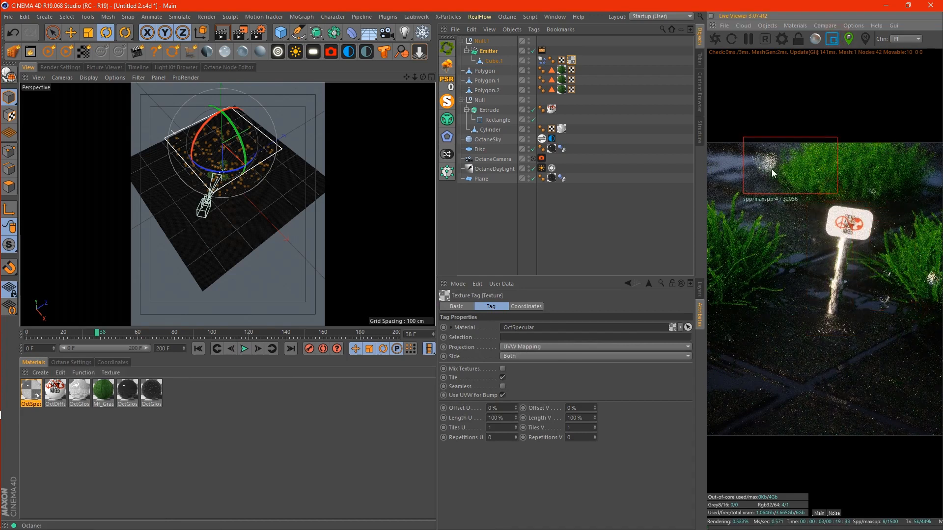
drag(896, 219, 851, 167)
drag(941, 319, 862, 269)
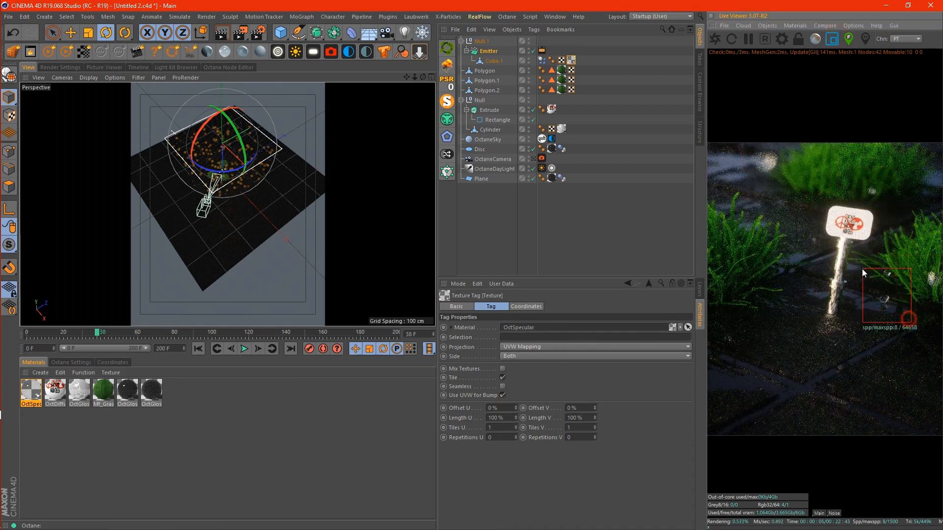
drag(793, 392, 694, 317)
drag(885, 311, 815, 234)
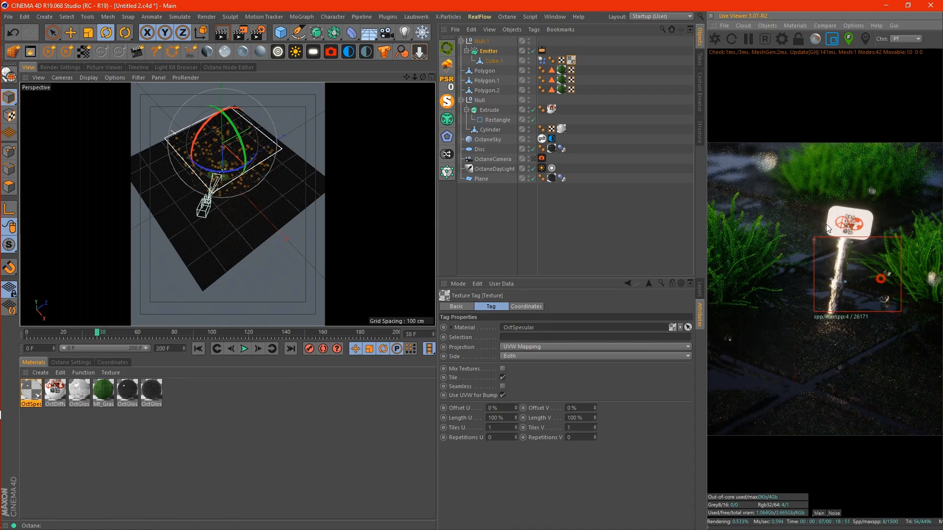
drag(901, 303, 832, 282)
drag(855, 165, 816, 132)
click(832, 38)
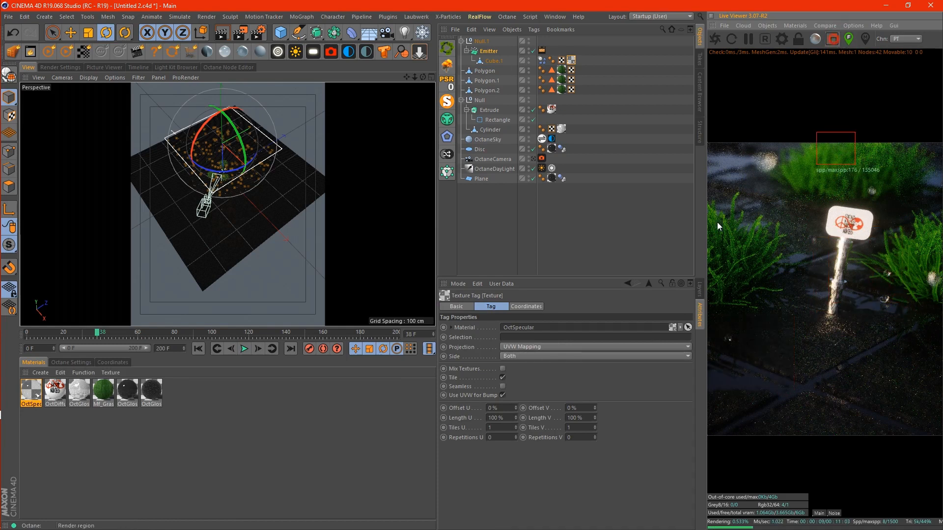
Step: Play the drop simulation further in two short runs and stop it at frame 84
click(245, 349)
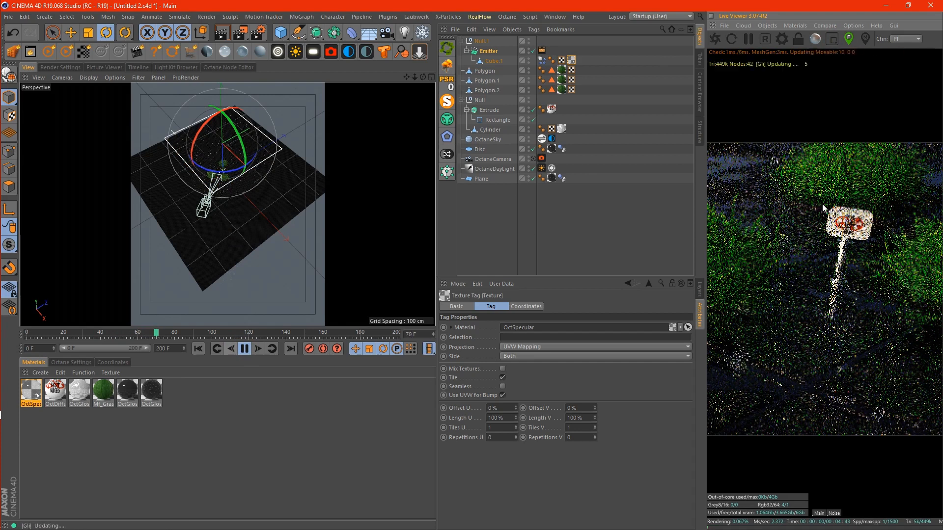
click(245, 349)
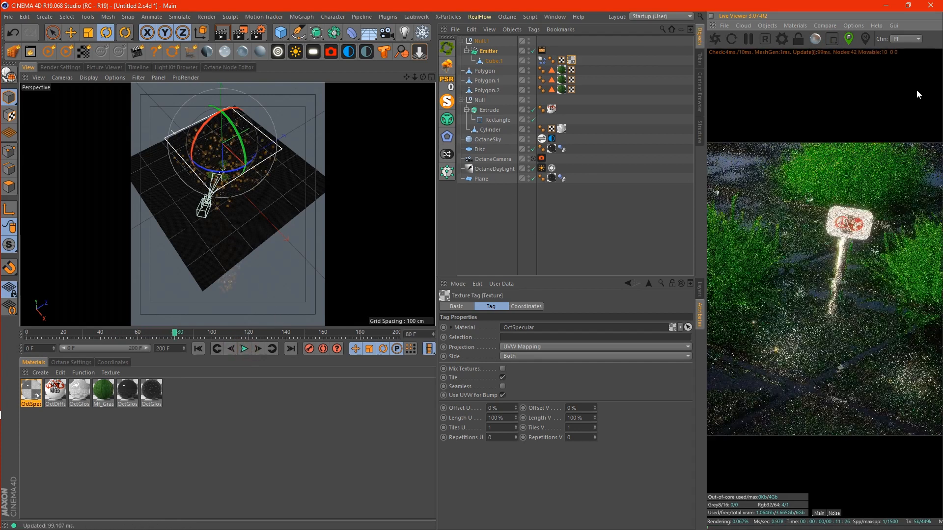
click(244, 350)
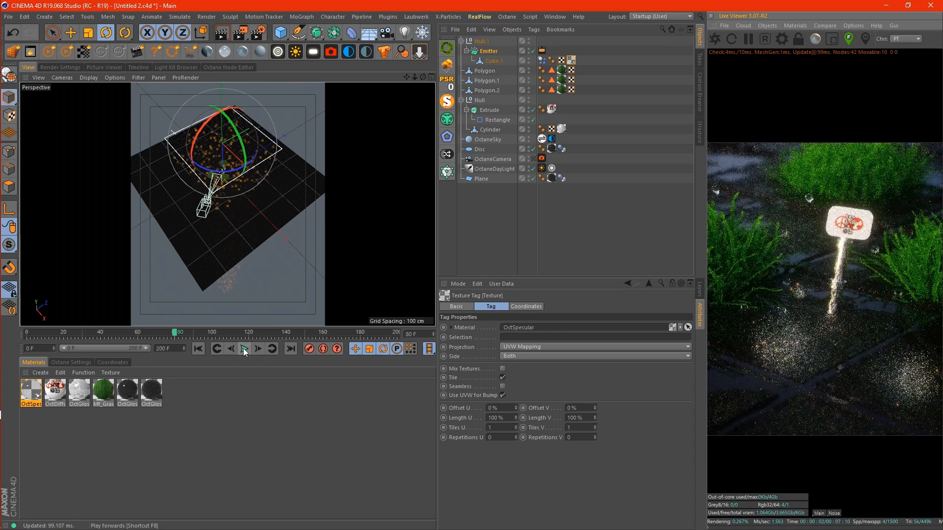
click(244, 350)
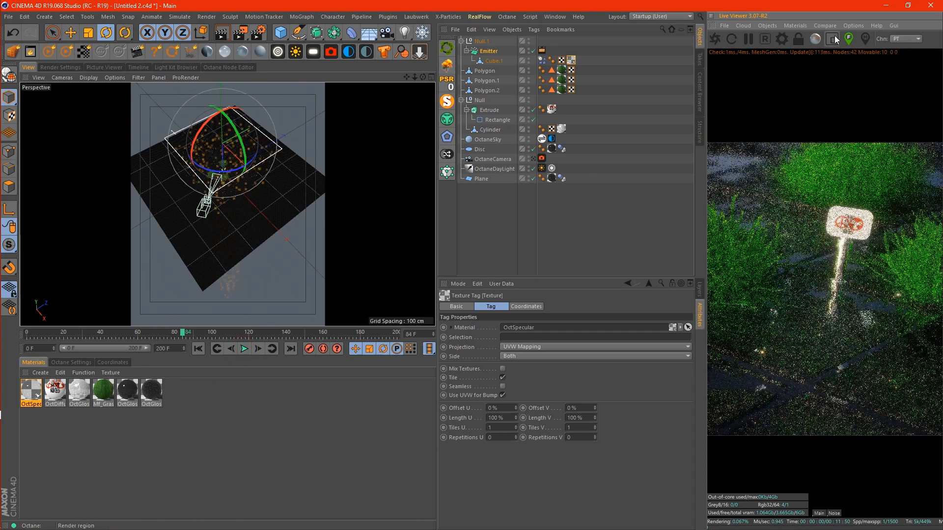
Step: Check the drops at frame 84 with render regions around the sign, and disable the render region
click(832, 41)
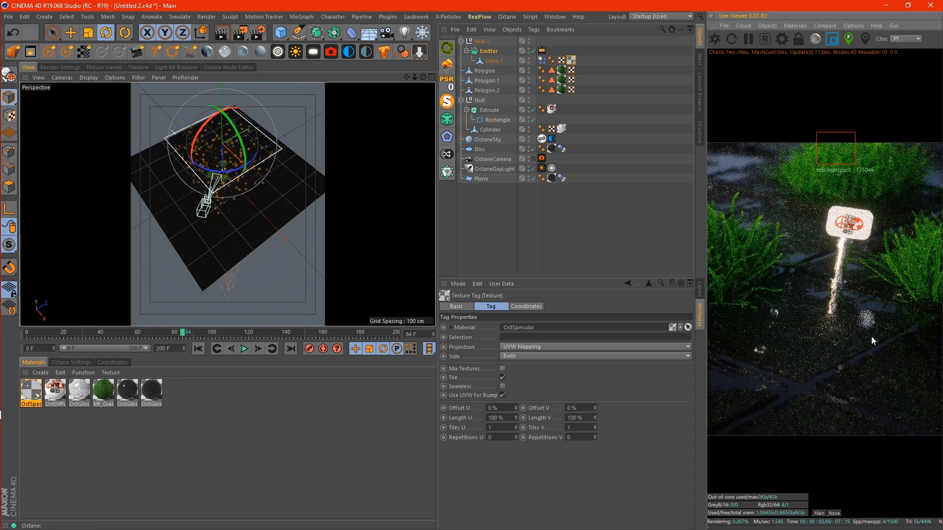
drag(897, 332, 822, 221)
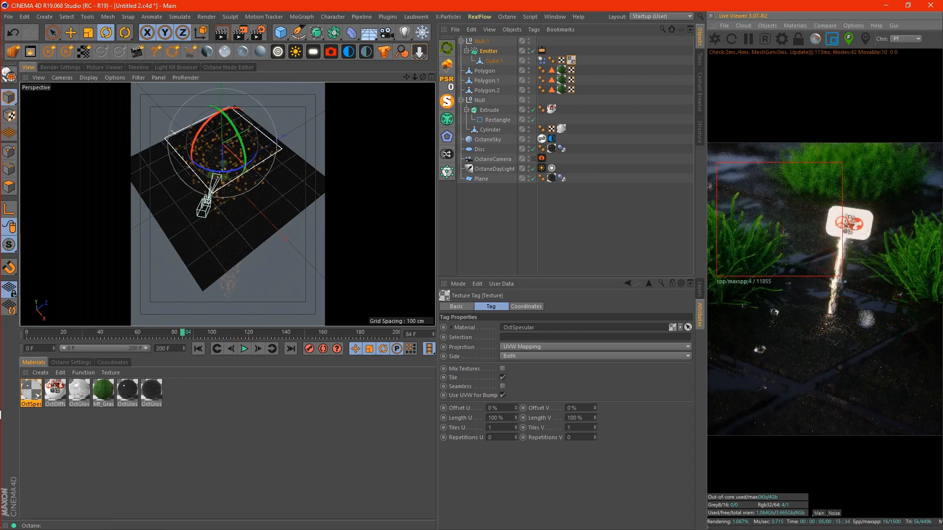
drag(926, 368, 783, 233)
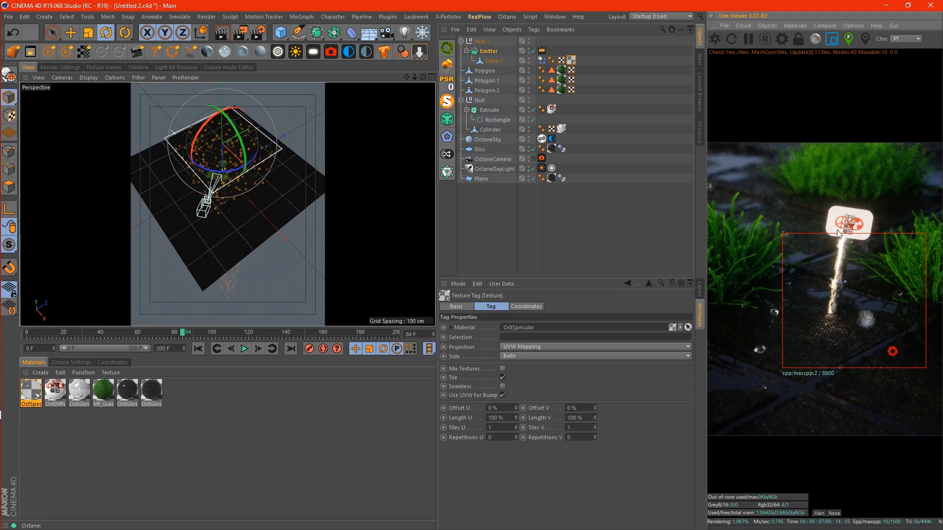
drag(893, 352, 746, 120)
click(832, 39)
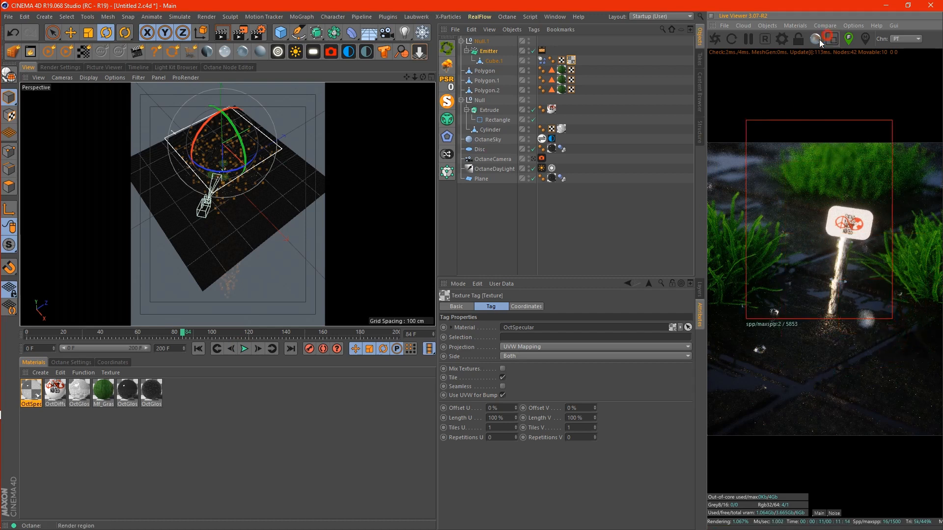
Step: Look through the OctaneCamera and lower its thin lens aperture to 0.834 cm
click(533, 159)
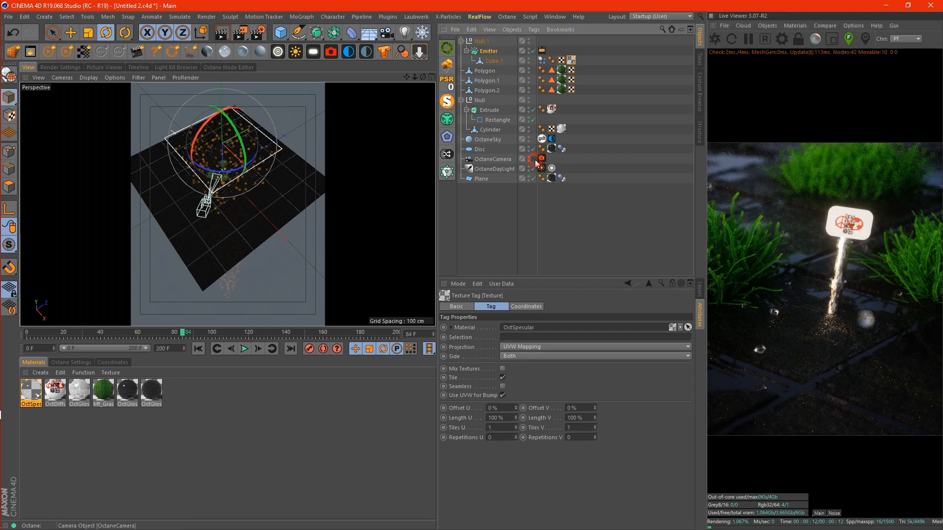
click(854, 26)
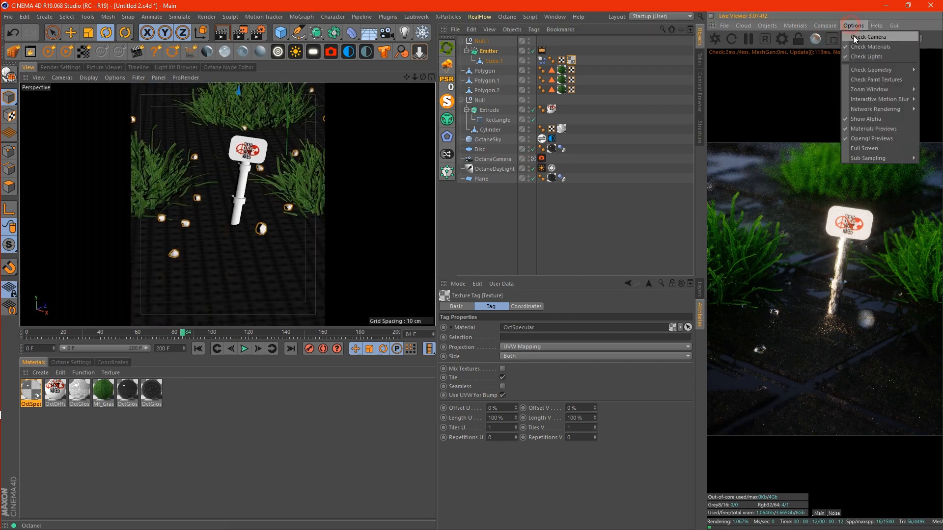
click(407, 78)
click(541, 160)
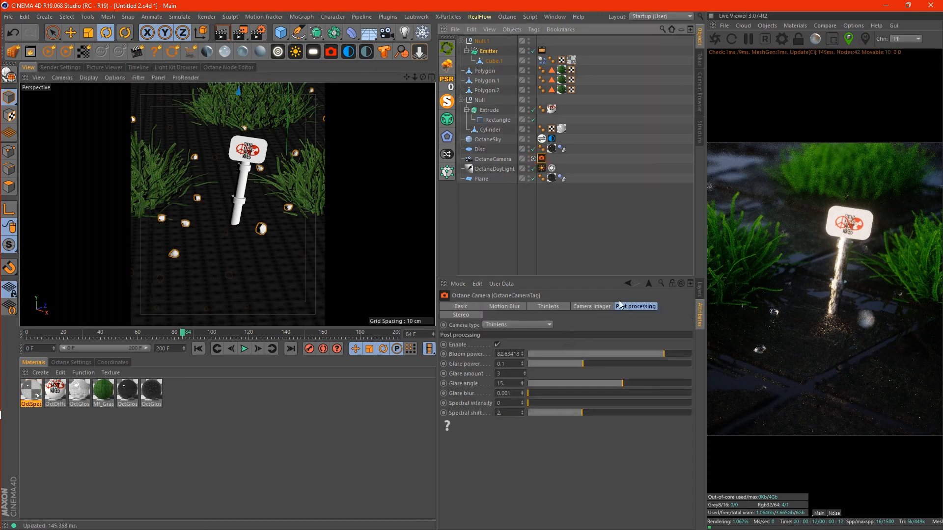
click(559, 307)
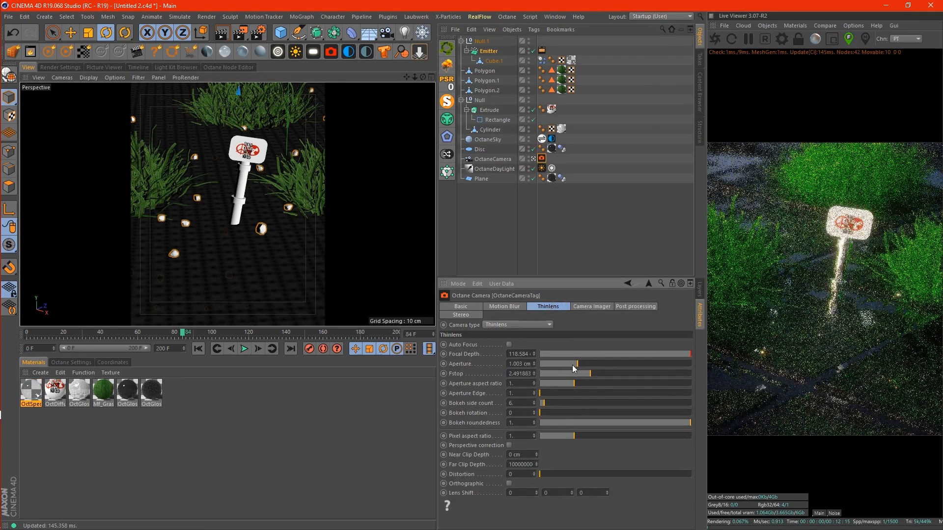
drag(574, 366, 571, 365)
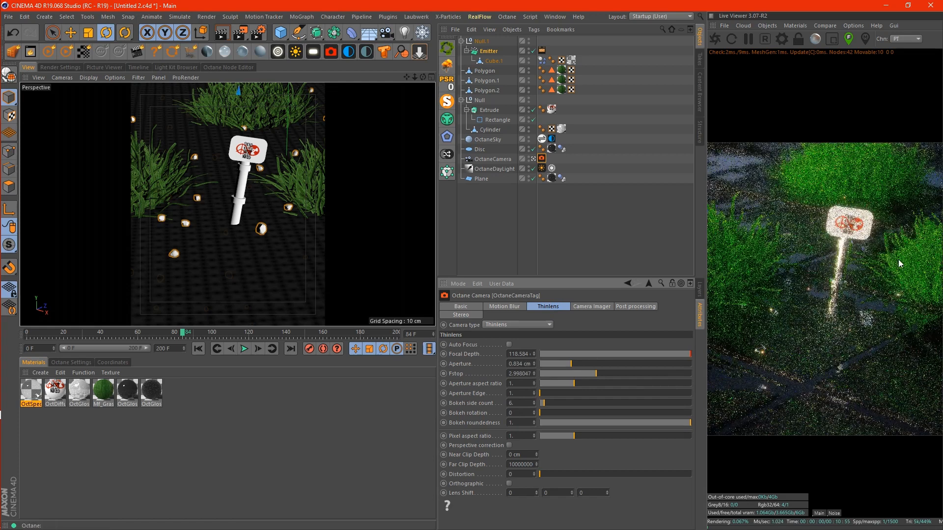
Step: Draw a render region around the sign's base and reduce the camera's aperture to 0.495 cm
click(832, 39)
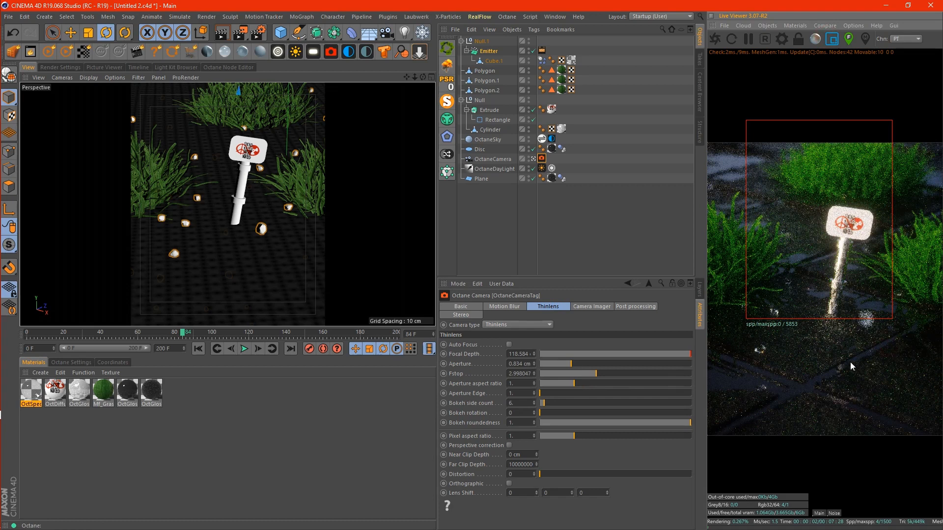
click(898, 341)
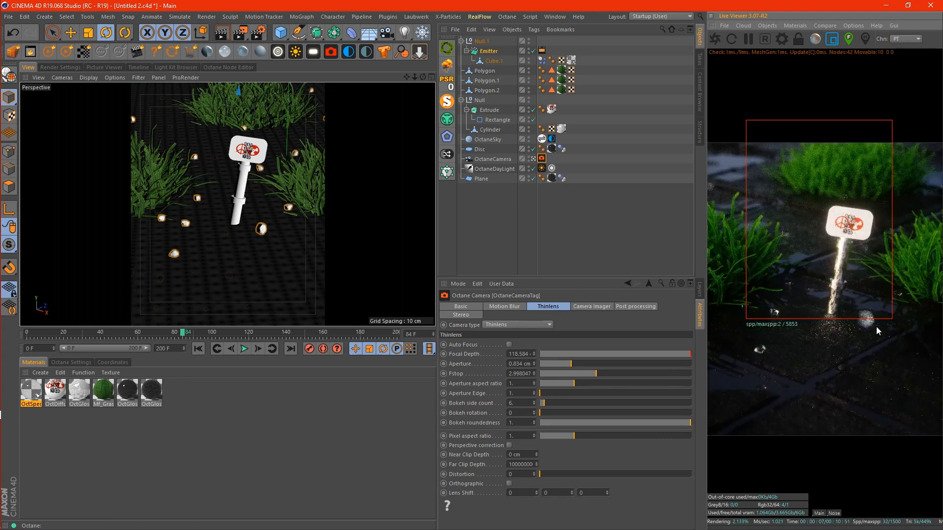
drag(920, 336, 807, 266)
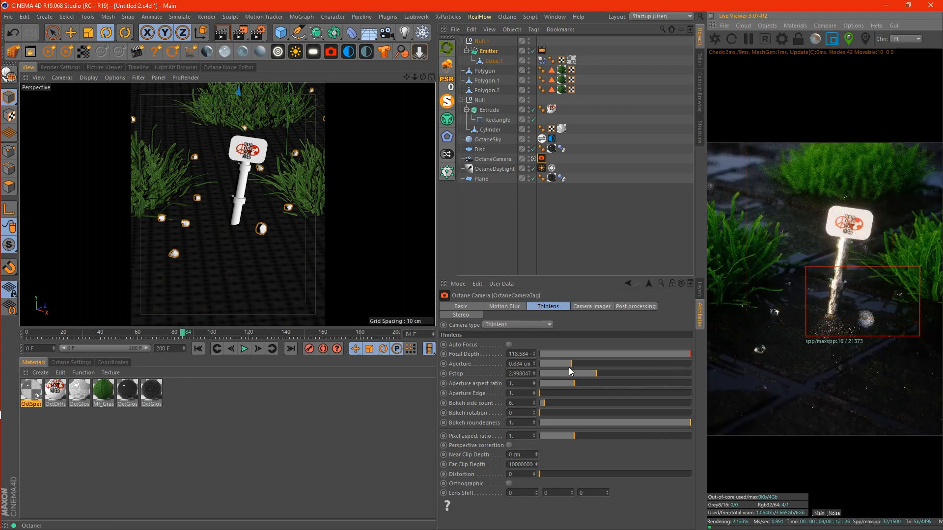
drag(571, 364, 558, 364)
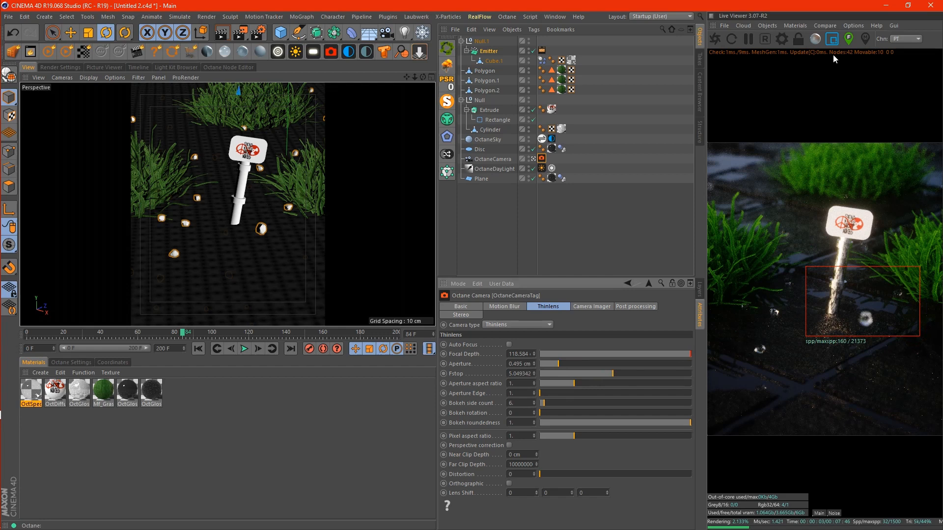
Step: Disable the render region and shift the camera framing slightly so the sign sits a little higher and further left in the image
click(831, 39)
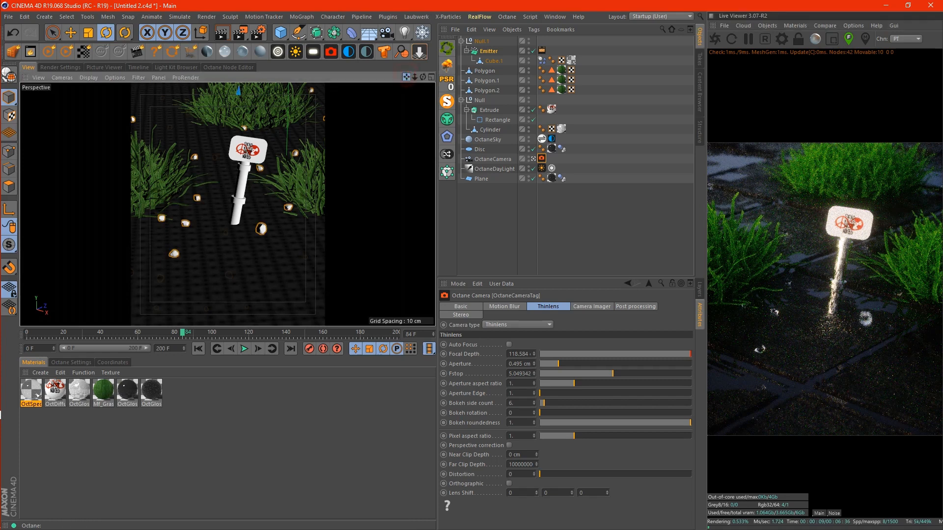
drag(414, 77, 417, 77)
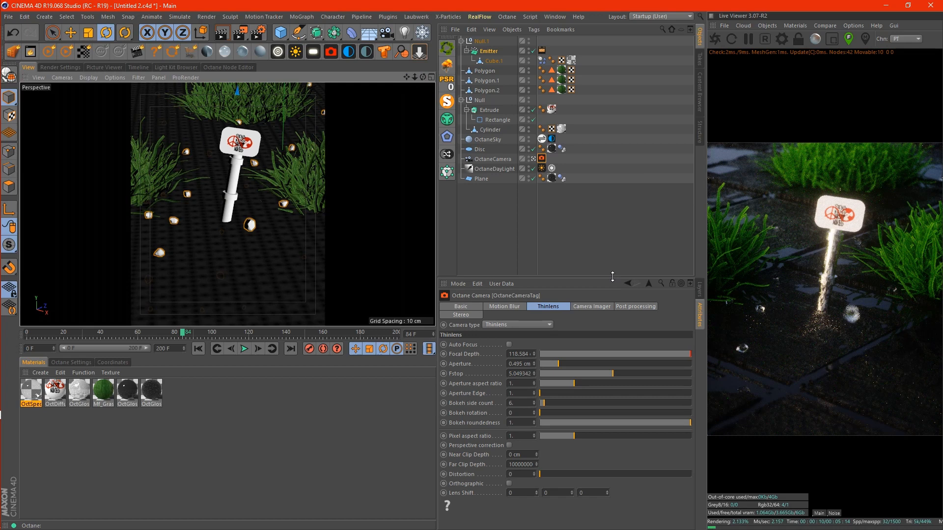
Step: Undock the Live Viewer into a floating window, widen it on both sides over the viewport, and reposition it for a larger render view
click(712, 25)
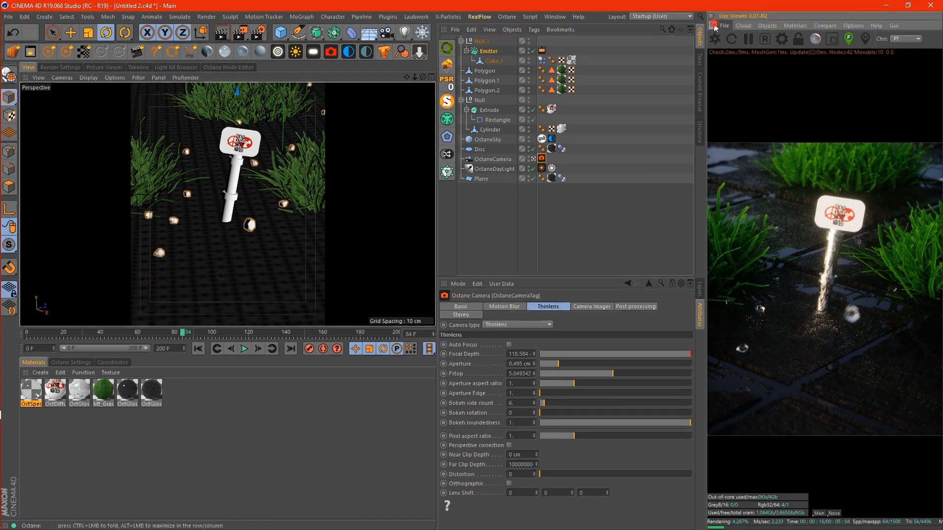
click(745, 33)
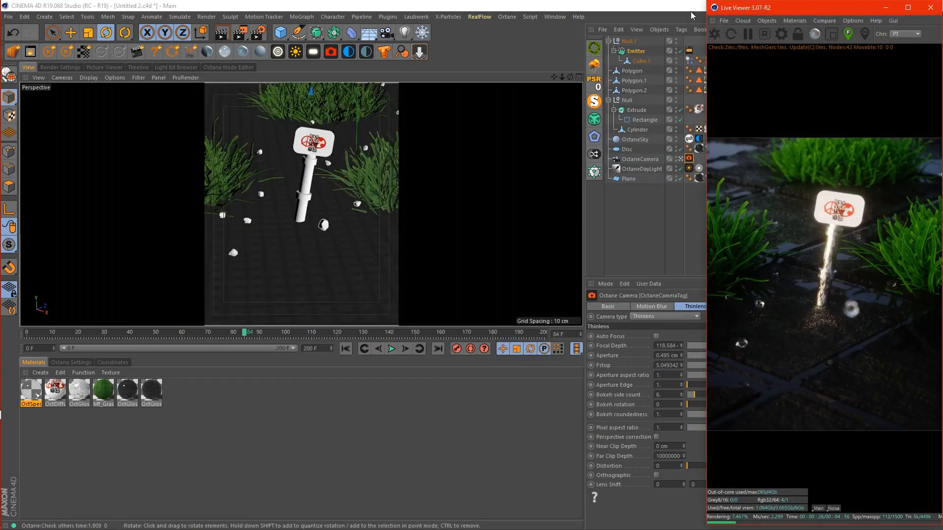
drag(742, 10, 433, 10)
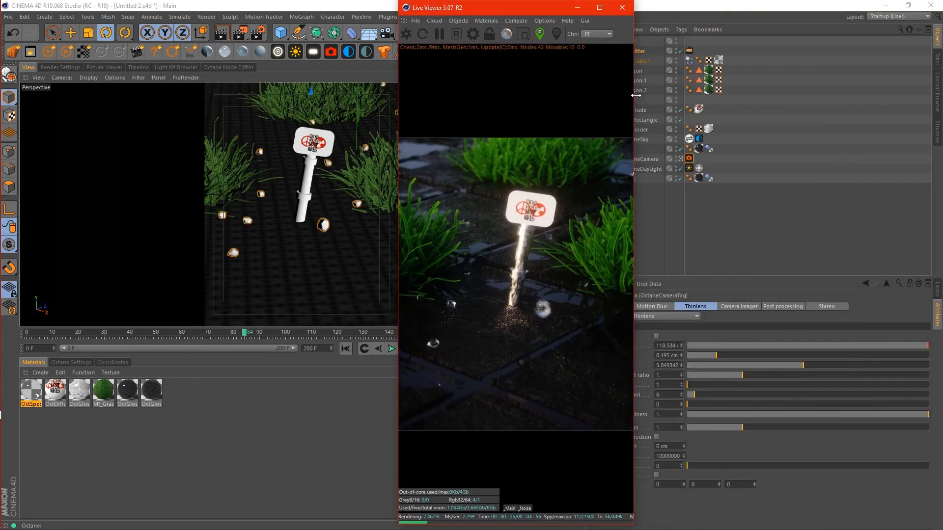
drag(634, 95, 893, 96)
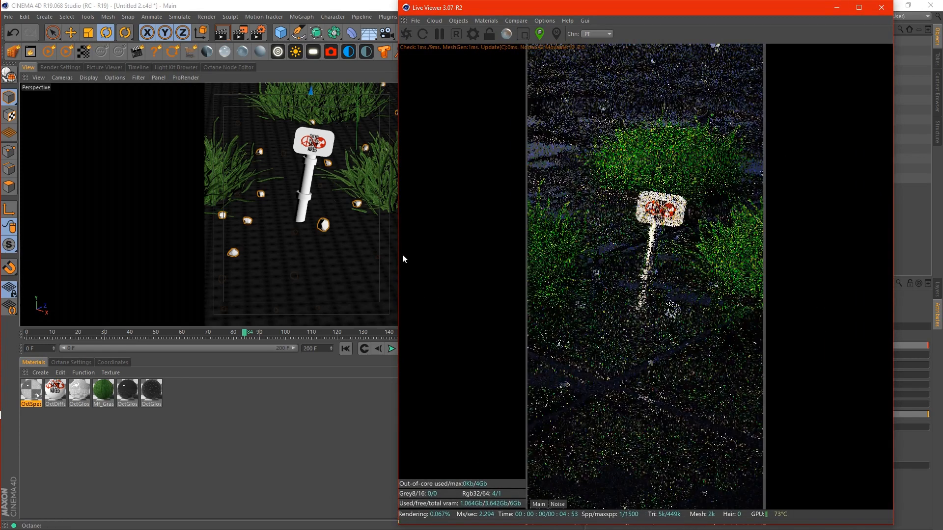
drag(398, 253, 207, 240)
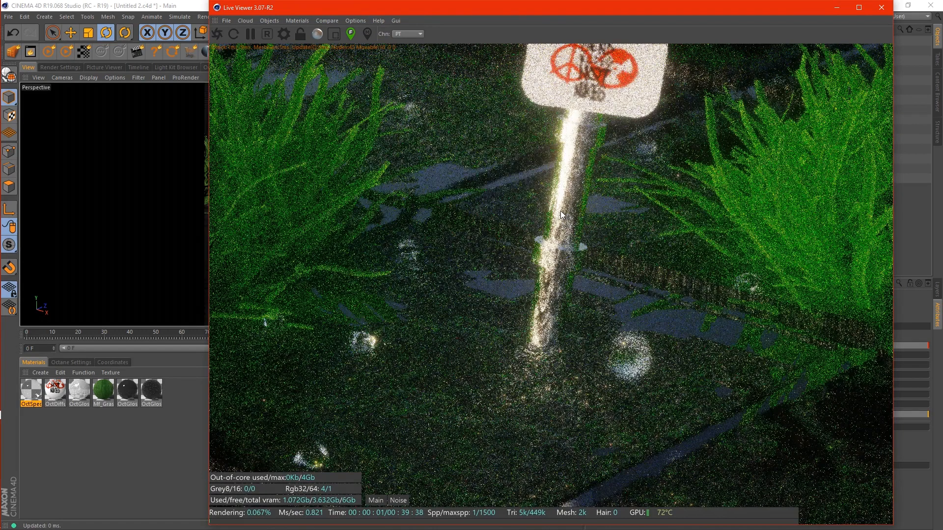
click(561, 211)
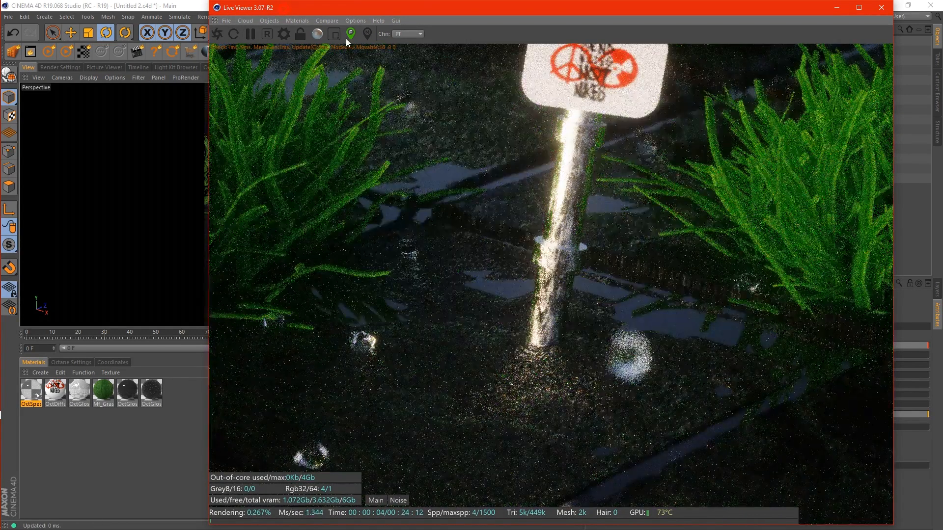
drag(285, 7, 249, 42)
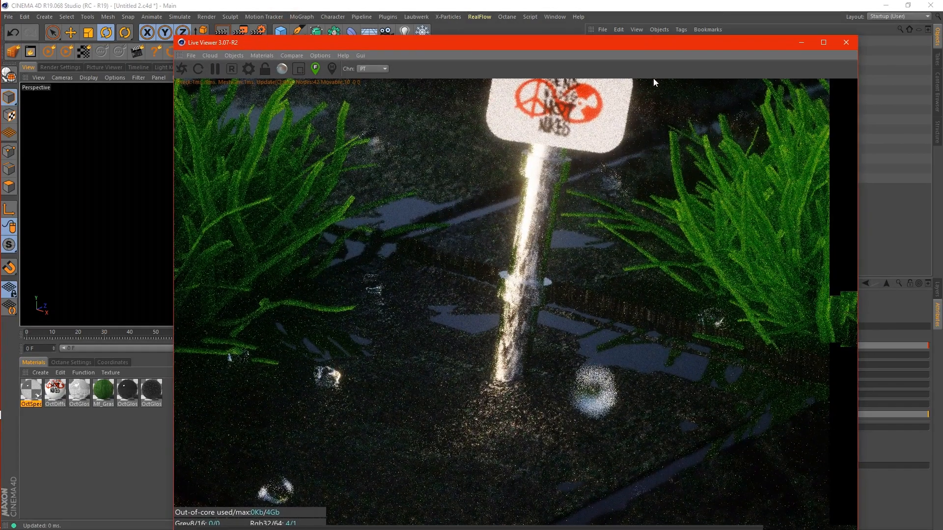